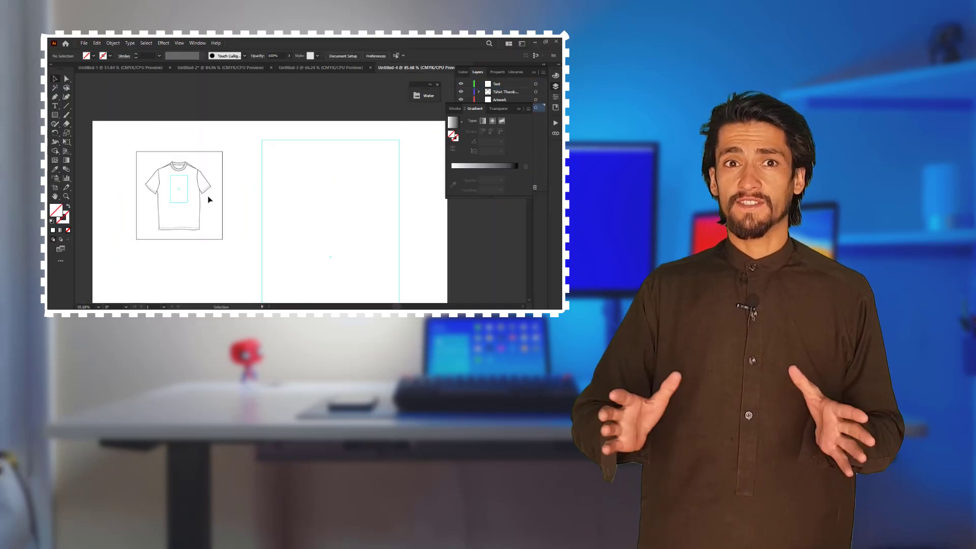
Open the existing document 4_1_File.ai and look through the recently opened files
{"action": "left_click", "coordinate": [84, 42]}
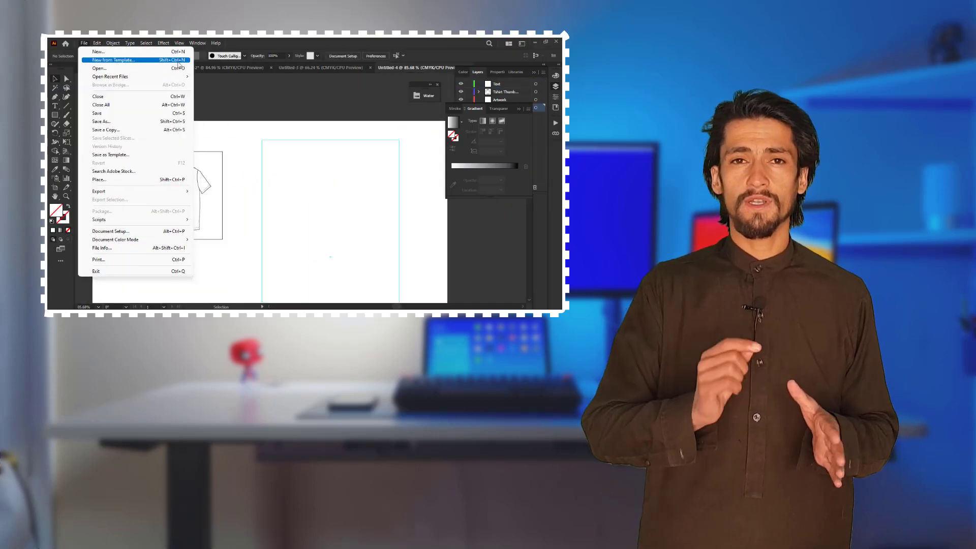
{"action": "left_click", "coordinate": [177, 68]}
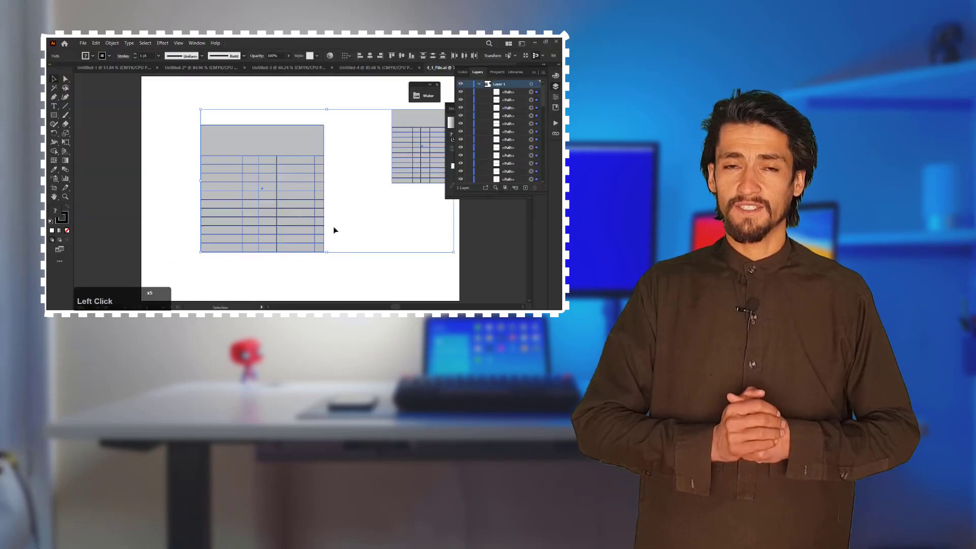
{"action": "left_click", "coordinate": [83, 42]}
{"action": "mouse_move", "coordinate": [180, 79]}
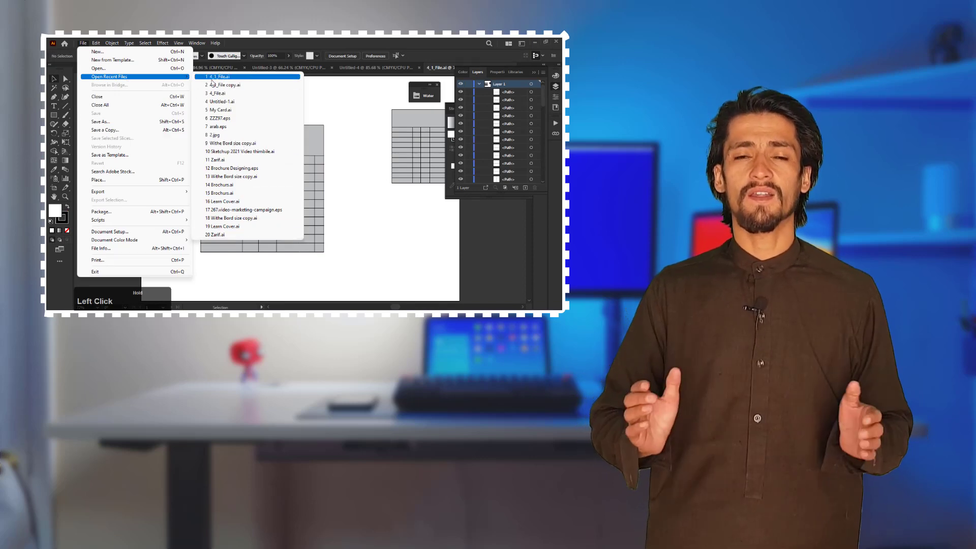
{"action": "left_click", "coordinate": [232, 87]}
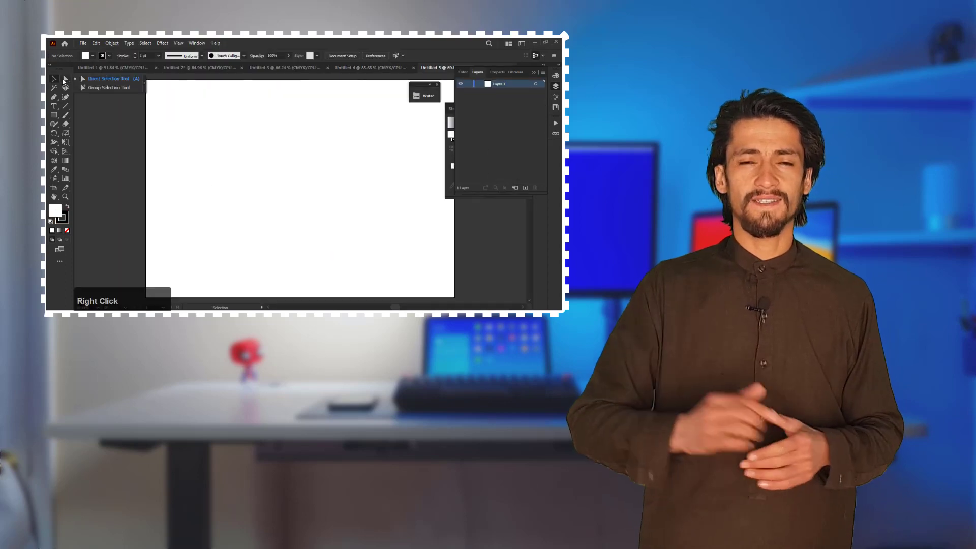
Draw a square on the blank artboard's left half and deselect it
{"action": "left_click_drag", "start_coordinate": [173, 148], "coordinate": [241, 216]}
{"action": "left_click", "coordinate": [53, 79]}
{"action": "left_click", "coordinate": [111, 203]}
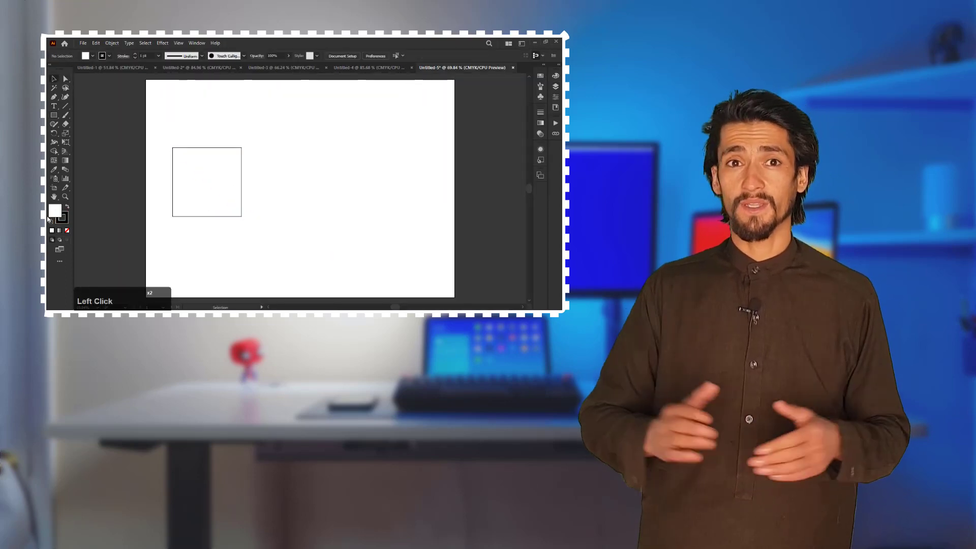
Fill the square with the yellow swatch
{"action": "left_click", "coordinate": [176, 201]}
{"action": "left_click", "coordinate": [89, 55]}
{"action": "left_click", "coordinate": [78, 68]}
{"action": "left_click", "coordinate": [146, 90]}
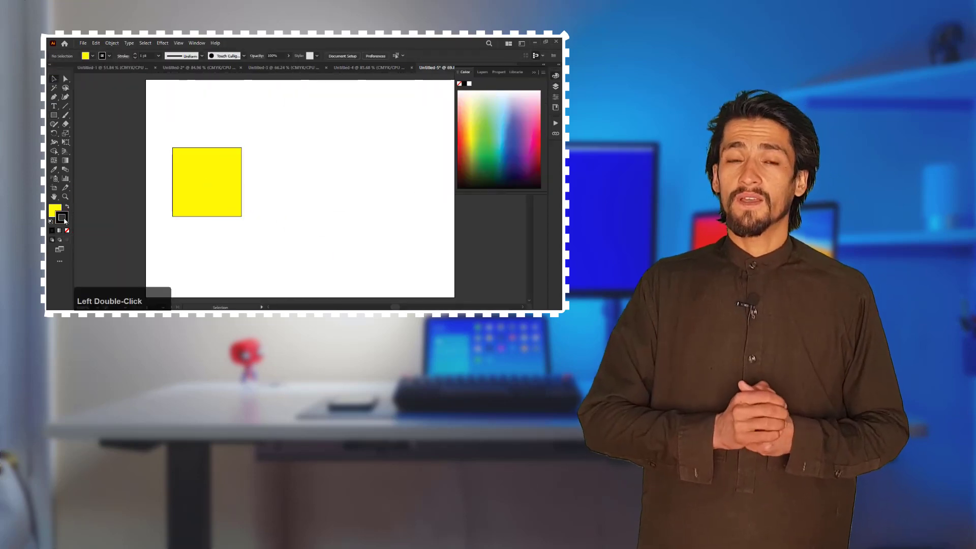
Set the square to no fill with a black stroke
{"action": "double_click", "coordinate": [55, 210]}
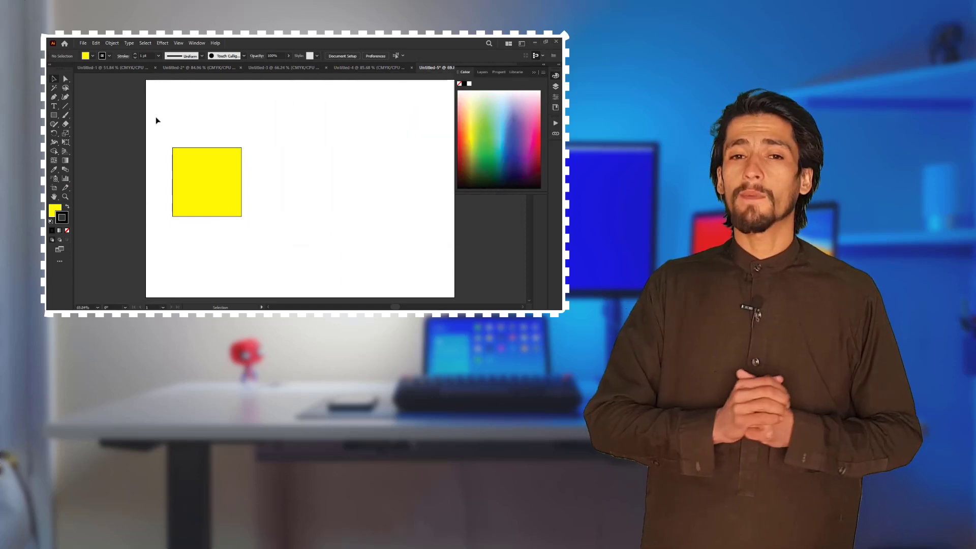
{"action": "left_click", "coordinate": [108, 55]}
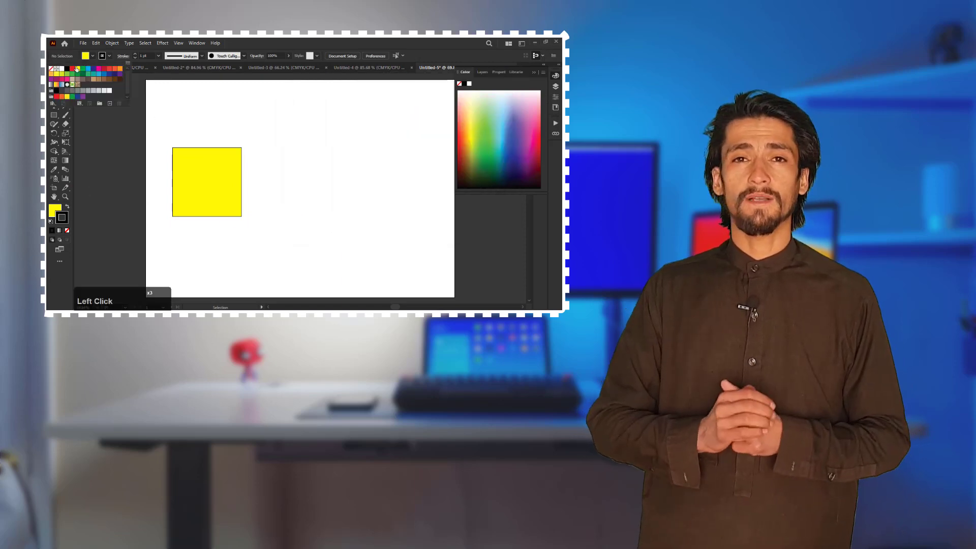
{"action": "left_click", "coordinate": [68, 68]}
{"action": "left_click", "coordinate": [185, 167]}
{"action": "left_click", "coordinate": [109, 55]}
{"action": "left_click", "coordinate": [69, 67]}
{"action": "left_click", "coordinate": [222, 107]}
Move the unfilled square closer to the artboard's left edge and deselect it
{"action": "left_click_drag", "start_coordinate": [161, 137], "coordinate": [196, 154]}
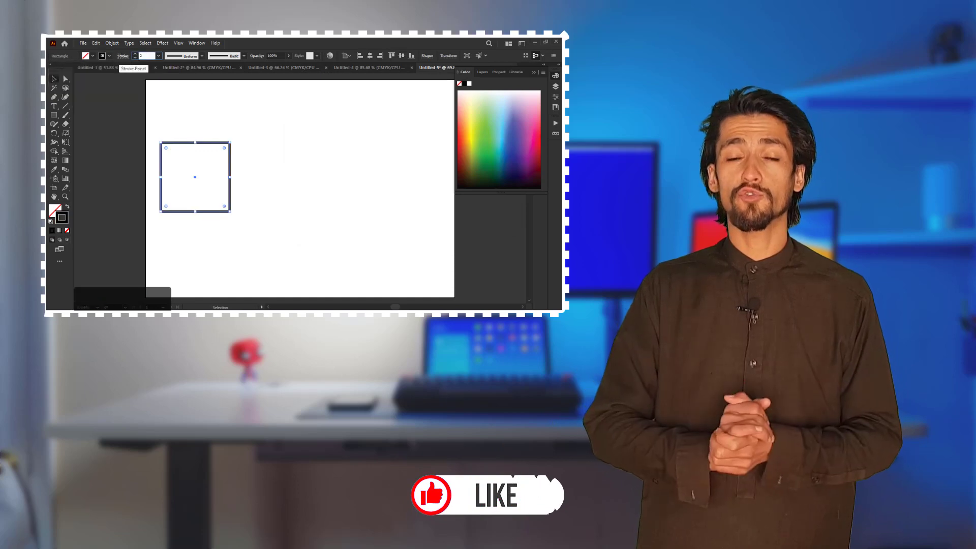
{"action": "left_click_drag", "start_coordinate": [209, 147], "coordinate": [185, 154]}
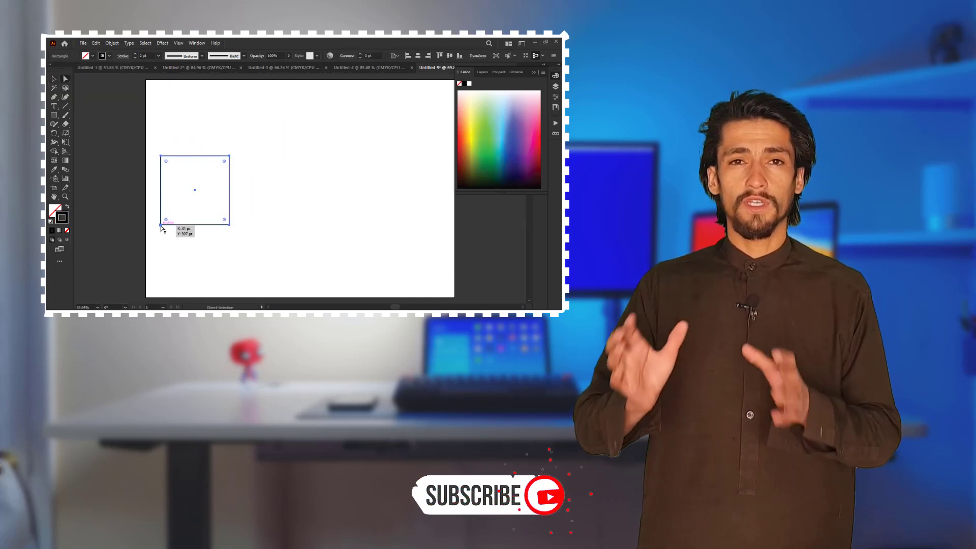
{"action": "left_click", "coordinate": [209, 129]}
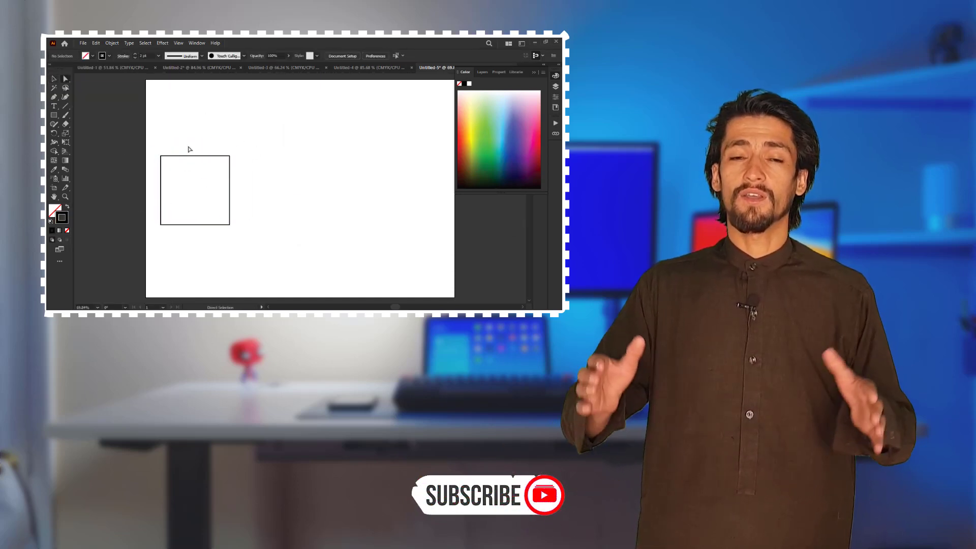
Try to reshape the square by moving its upper edge and its upper-left corner point, and undo the change
{"action": "left_click_drag", "start_coordinate": [170, 156], "coordinate": [211, 162]}
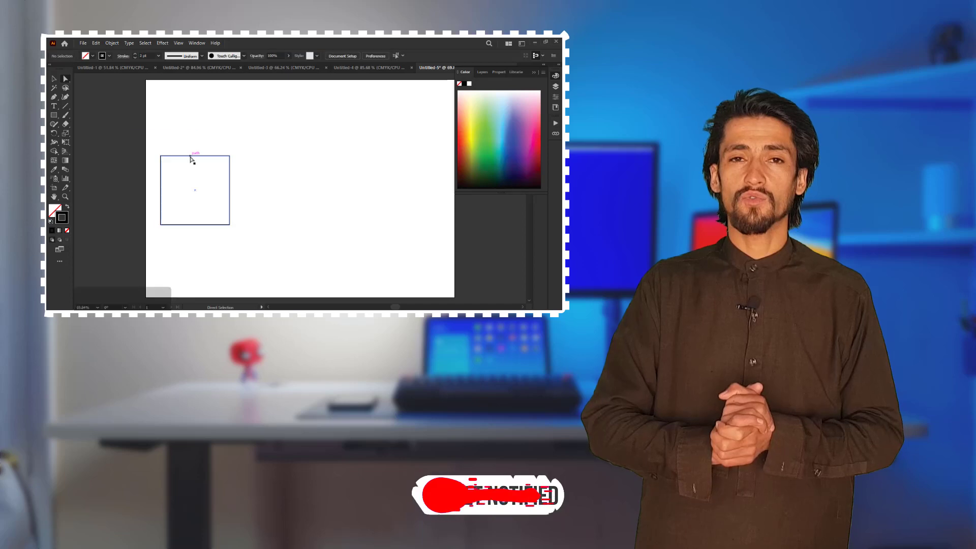
{"action": "left_click_drag", "start_coordinate": [194, 156], "coordinate": [249, 161]}
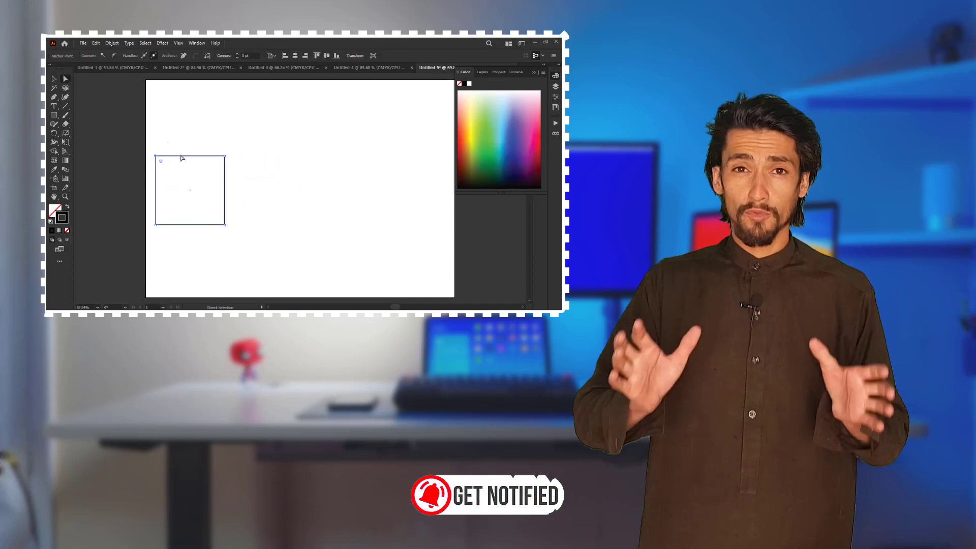
{"action": "left_click_drag", "start_coordinate": [155, 157], "coordinate": [156, 120]}
{"action": "key", "text": "ctrl+z"}
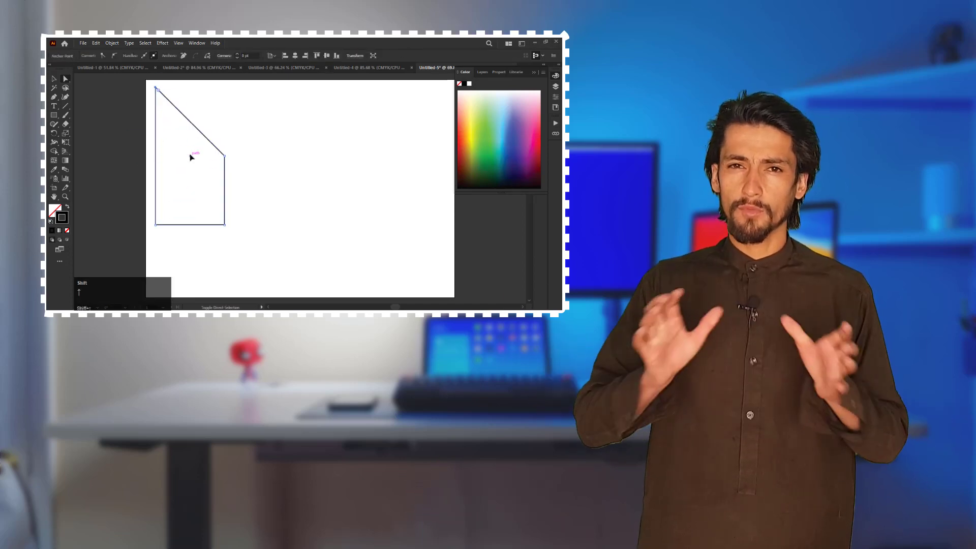
Duplicate the square beside and above the original to build the faces of a cube
{"action": "left_click_drag", "start_coordinate": [238, 203], "coordinate": [342, 203]}
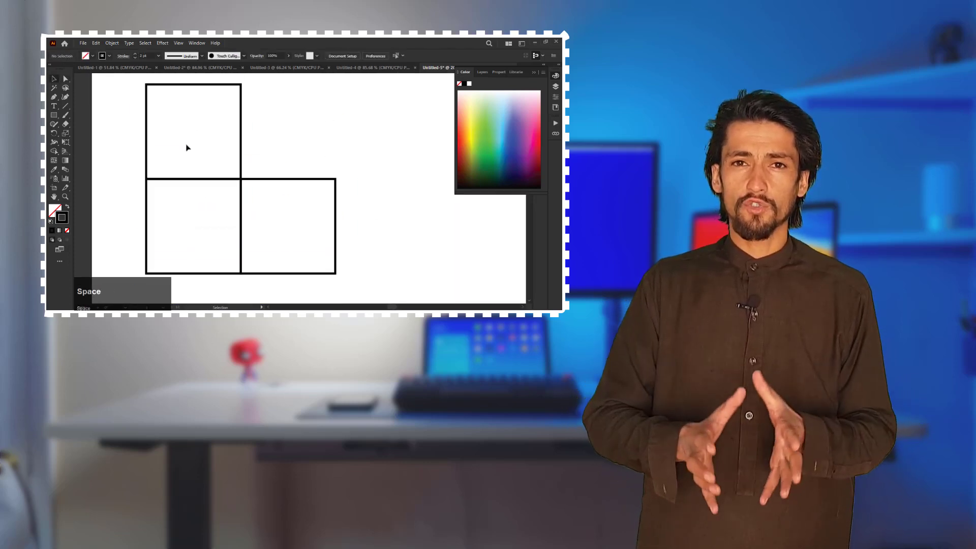
{"action": "scroll", "coordinate": [186, 142], "scroll_direction": "up", "scroll_amount": 2}
{"action": "left_click_drag", "start_coordinate": [185, 131], "coordinate": [242, 181]}
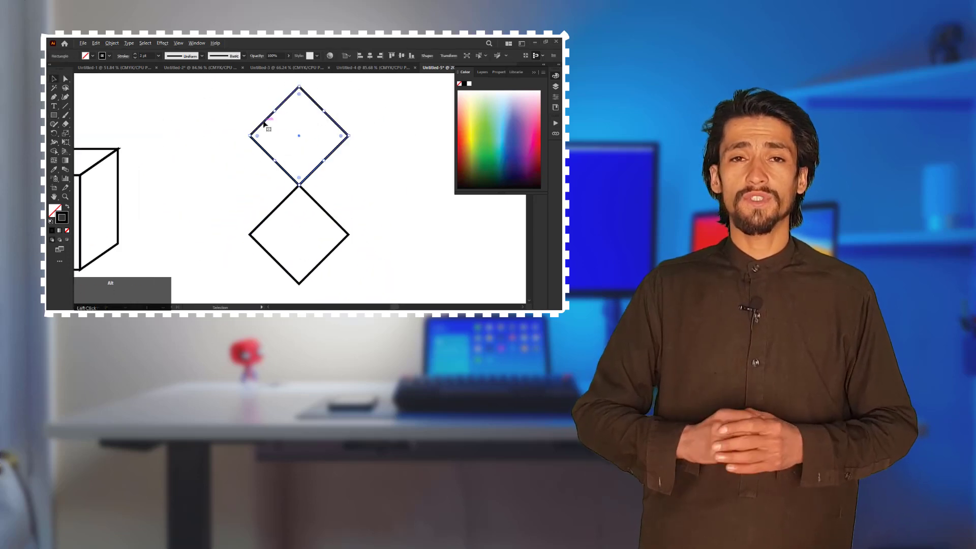
Arrange the rotated squares so that four diamonds meet at one central point
{"action": "left_click_drag", "start_coordinate": [327, 178], "coordinate": [305, 178]}
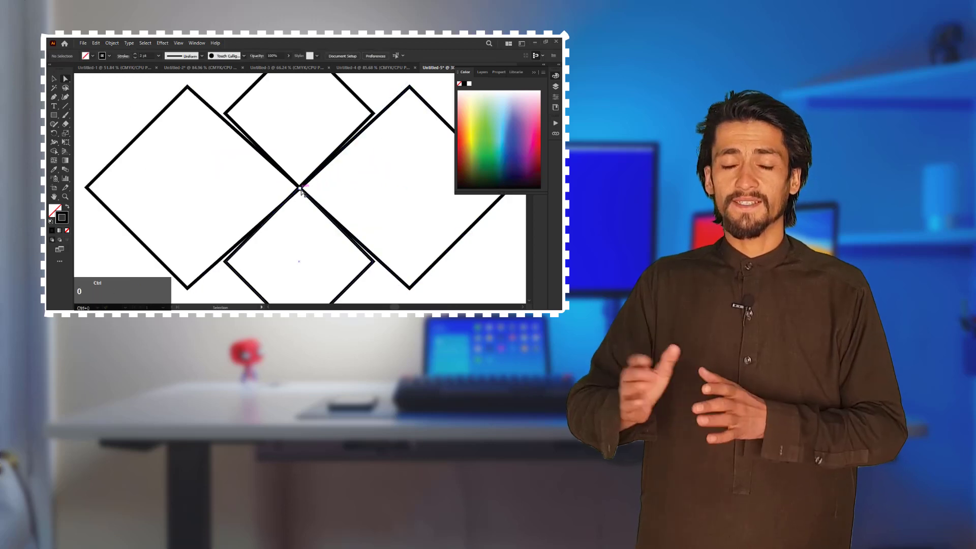
{"action": "key", "text": "ctrl+0"}
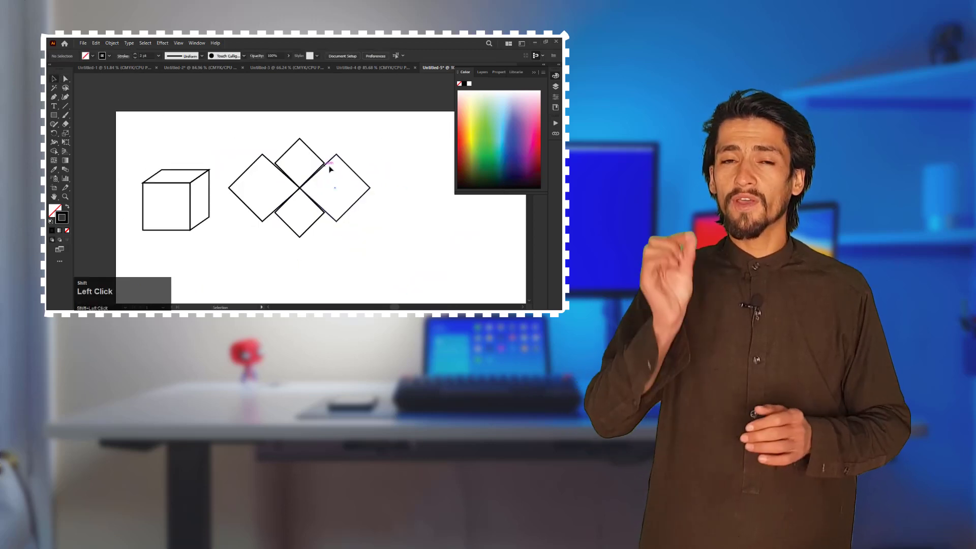
Draw a hexagon with the Polygon tool to the right of the diamonds and enlarge it slightly
{"action": "left_click", "coordinate": [54, 115]}
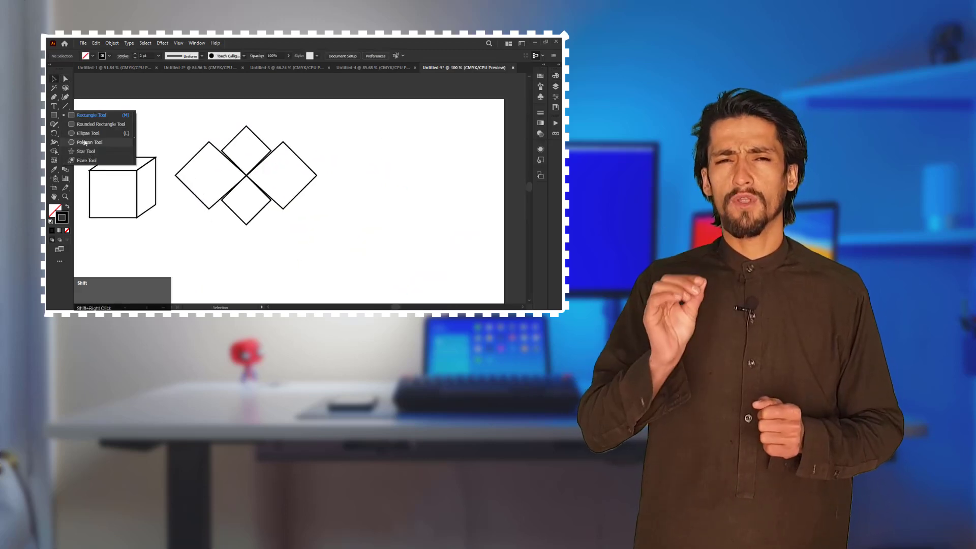
{"action": "left_click", "coordinate": [83, 143]}
{"action": "left_click", "coordinate": [85, 207]}
{"action": "left_click", "coordinate": [283, 179]}
{"action": "left_click", "coordinate": [285, 192]}
{"action": "left_click_drag", "start_coordinate": [395, 160], "coordinate": [440, 201]}
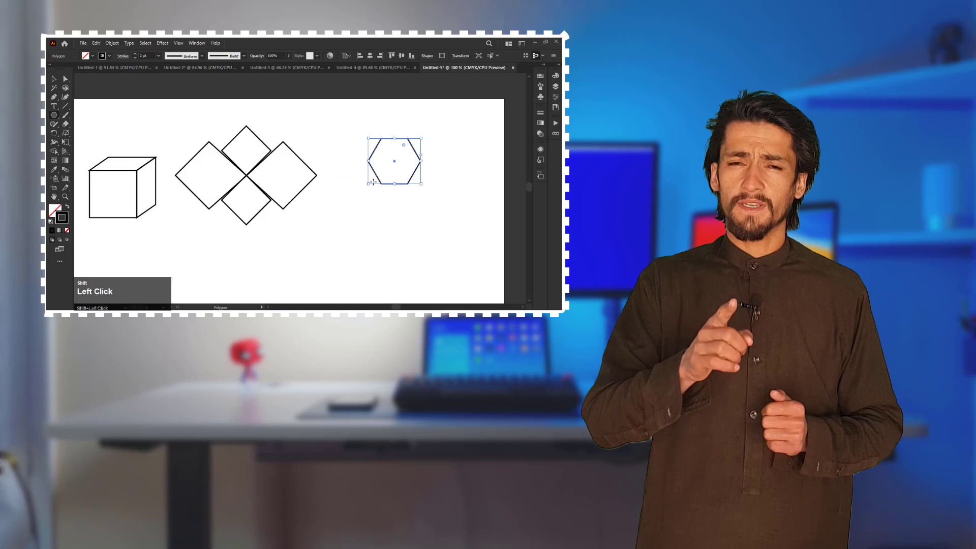
{"action": "left_click_drag", "start_coordinate": [409, 198], "coordinate": [389, 217]}
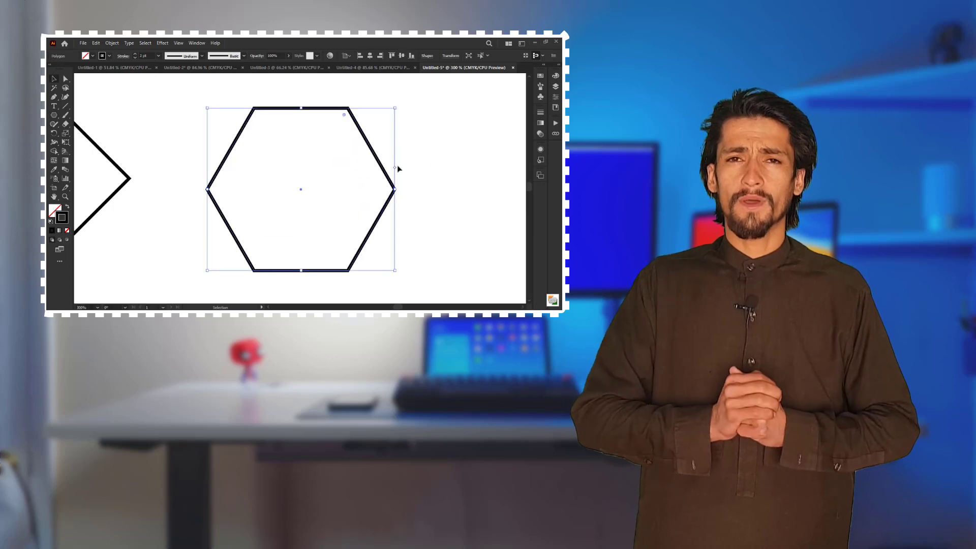
{"action": "left_click_drag", "start_coordinate": [394, 108], "coordinate": [405, 99]}
{"action": "left_click", "coordinate": [176, 98]}
Try to stretch the hexagon upward by moving its upper anchor points, and undo the changes
{"action": "scroll", "coordinate": [177, 98], "scroll_direction": "up", "scroll_amount": 2}
{"action": "left_click", "coordinate": [65, 79]}
{"action": "left_click", "coordinate": [323, 144]}
{"action": "left_click_drag", "start_coordinate": [322, 144], "coordinate": [322, 104]}
{"action": "key", "text": "ctrl+minus"}
{"action": "key", "text": "ctrl+minus"}
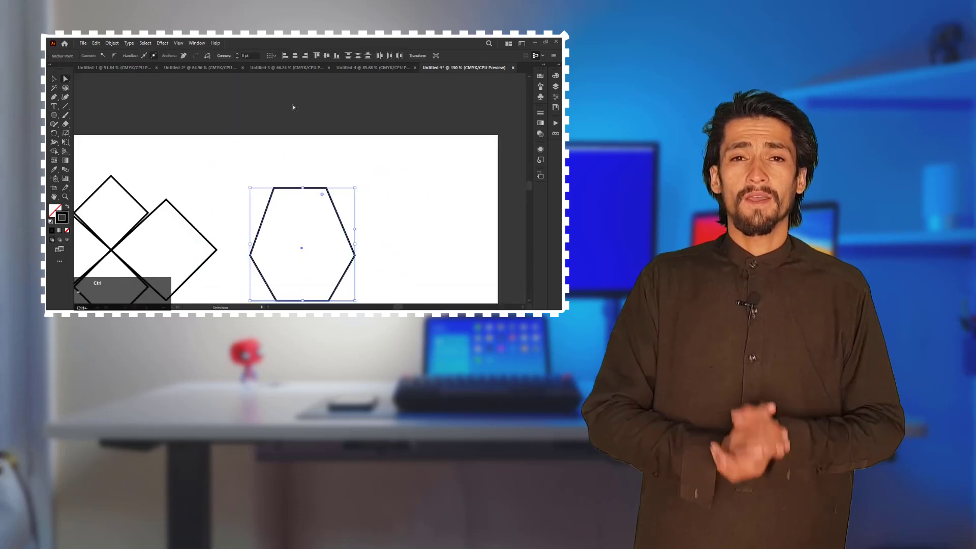
{"action": "scroll", "coordinate": [293, 107], "scroll_direction": "down", "scroll_amount": 1}
{"action": "left_click_drag", "start_coordinate": [292, 161], "coordinate": [292, 152]}
{"action": "key", "text": "ctrl+z"}
{"action": "key", "text": "ctrl+z"}
Convert the hexagon's two upper anchor points to smooth points
{"action": "key", "text": "ctrl+plus"}
{"action": "left_click", "coordinate": [115, 56]}
{"action": "scroll", "coordinate": [279, 177], "scroll_direction": "down", "scroll_amount": 3}
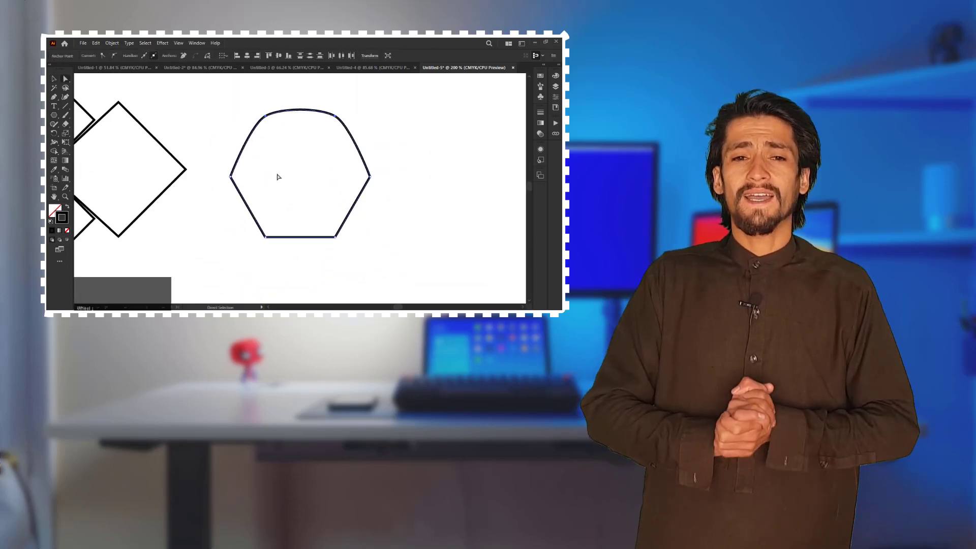
Draw a circle with the Ellipse tool in an empty area of the artboard
{"action": "scroll", "coordinate": [279, 176], "scroll_direction": "up", "scroll_amount": 2}
{"action": "left_click", "coordinate": [237, 214]}
{"action": "left_click", "coordinate": [221, 198]}
{"action": "left_click_drag", "start_coordinate": [220, 198], "coordinate": [356, 76]}
{"action": "key", "text": "l"}
{"action": "left_click_drag", "start_coordinate": [250, 172], "coordinate": [399, 320]}
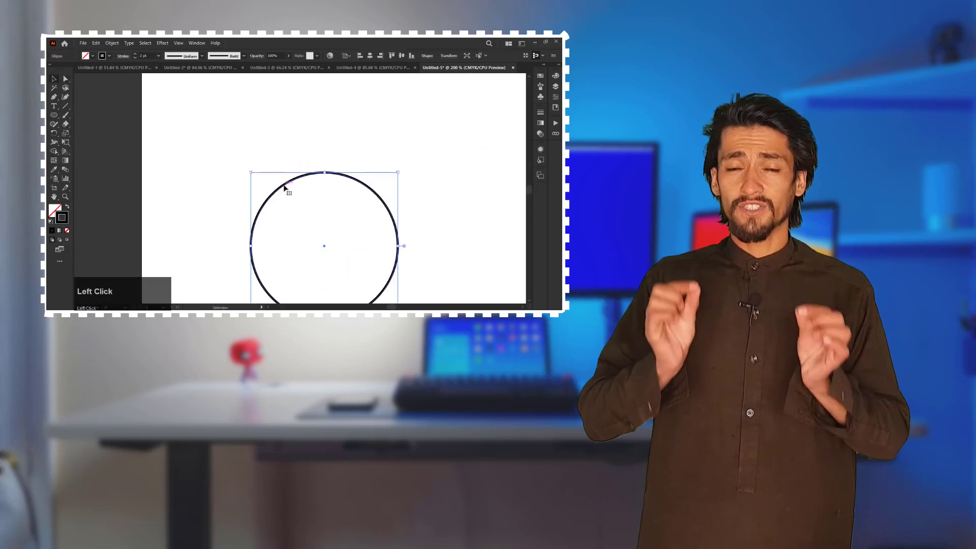
Reshape the circle into an uneven rounded triangle by moving its anchor points and handles
{"action": "key", "text": "a"}
{"action": "mouse_move", "coordinate": [285, 187]}
{"action": "left_mouse_down"}
{"action": "mouse_move", "coordinate": [204, 137]}
{"action": "mouse_move", "coordinate": [208, 105]}
{"action": "left_mouse_up"}
{"action": "left_click", "coordinate": [245, 122]}
{"action": "left_click", "coordinate": [318, 196]}
{"action": "left_click_drag", "start_coordinate": [318, 156], "coordinate": [298, 172]}
{"action": "left_click_drag", "start_coordinate": [171, 195], "coordinate": [183, 195]}
{"action": "left_click_drag", "start_coordinate": [244, 268], "coordinate": [246, 257]}
{"action": "left_click", "coordinate": [244, 122]}
{"action": "left_click_drag", "start_coordinate": [318, 196], "coordinate": [311, 204]}
{"action": "left_click_drag", "start_coordinate": [281, 140], "coordinate": [264, 163]}
Draw a second circle beside the rounded triangle, then move it closer and enlarge it
{"action": "left_click_drag", "start_coordinate": [310, 184], "coordinate": [197, 185]}
{"action": "key", "text": "l"}
{"action": "left_click_drag", "start_coordinate": [318, 163], "coordinate": [429, 276]}
{"action": "key", "text": "v"}
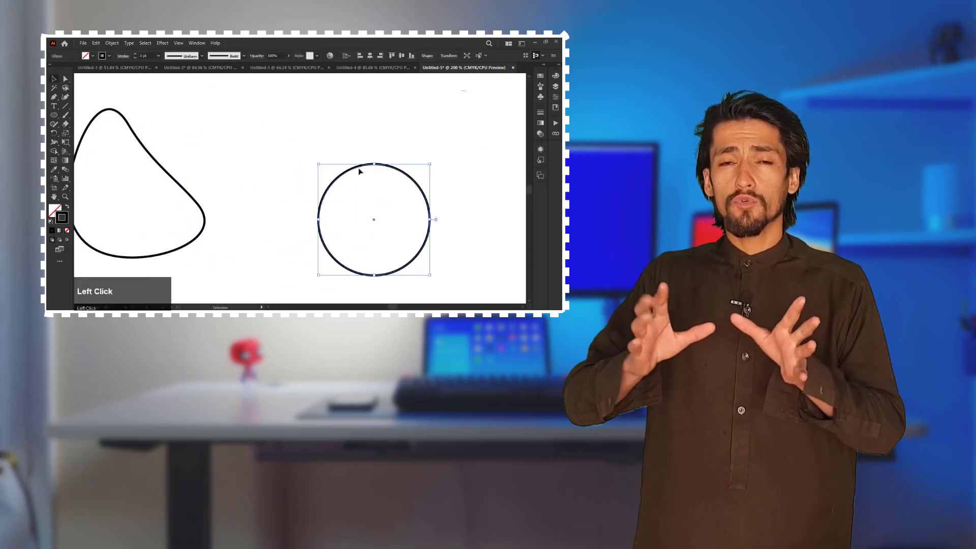
{"action": "left_click_drag", "start_coordinate": [359, 169], "coordinate": [277, 104]}
{"action": "left_click_drag", "start_coordinate": [346, 211], "coordinate": [395, 256]}
Remove the second circle's uppermost anchor point to form a bowl shape
{"action": "key", "text": "a"}
{"action": "left_click", "coordinate": [315, 99]}
{"action": "left_click", "coordinate": [183, 58]}
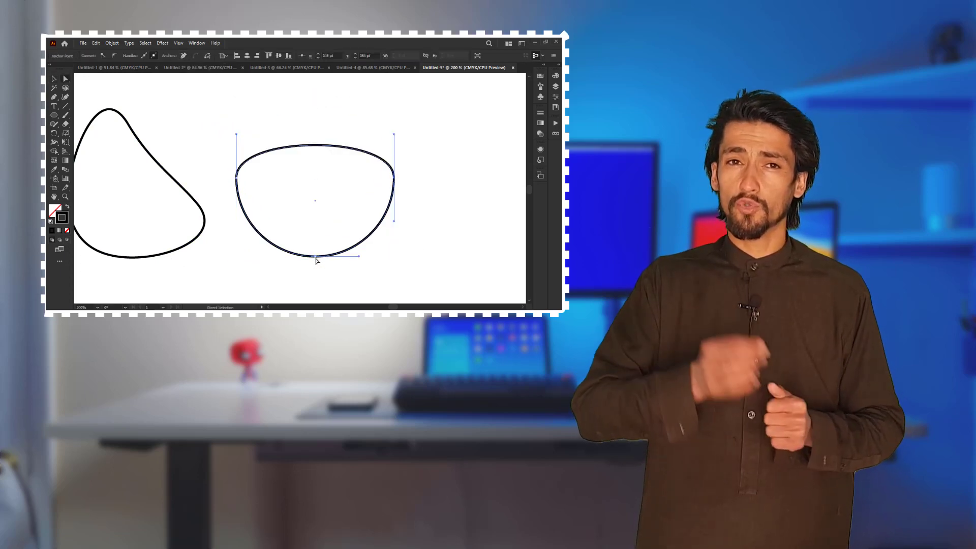
Try deleting the bowl shape's lowest anchor point and the remaining path, and undo both deletions
{"action": "left_click", "coordinate": [316, 258]}
{"action": "key", "text": "Delete"}
{"action": "key", "text": "Delete"}
{"action": "key", "text": "ctrl+z"}
{"action": "key", "text": "ctrl+z"}
Add an anchor point to the bowl shape's lower-left curve with the Add Anchor Point tool
{"action": "key", "text": "v"}
{"action": "left_click_drag", "start_coordinate": [426, 179], "coordinate": [291, 148]}
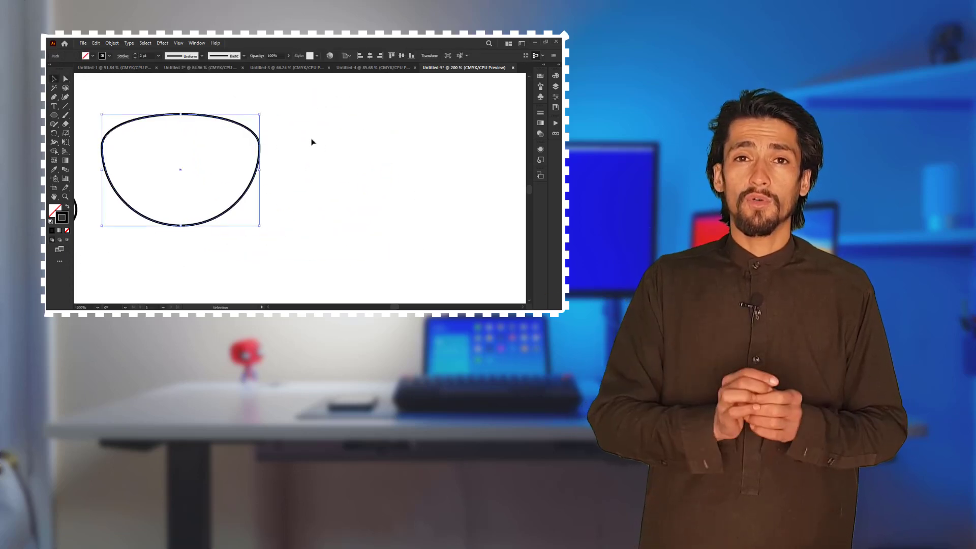
{"action": "right_click", "coordinate": [54, 96]}
{"action": "left_click", "coordinate": [98, 106]}
{"action": "left_click", "coordinate": [118, 194]}
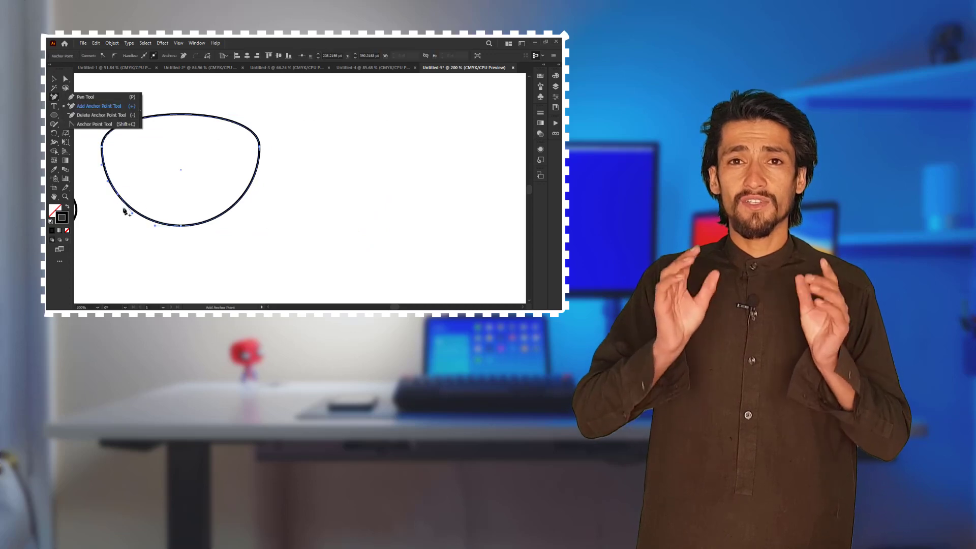
Edit the anchor points on the bowl shape's left side with the Pen tool, undoing the trial changes
{"action": "key", "text": "p"}
{"action": "left_click_drag", "start_coordinate": [118, 193], "coordinate": [103, 204]}
{"action": "key", "text": "ctrl+z"}
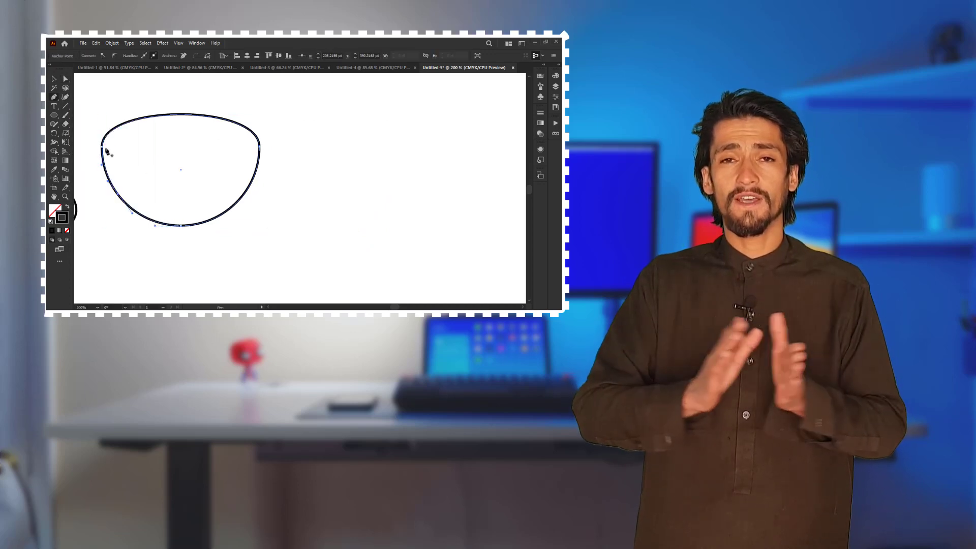
{"action": "left_click", "coordinate": [102, 147]}
{"action": "key", "text": "ctrl+z"}
{"action": "left_click", "coordinate": [132, 211]}
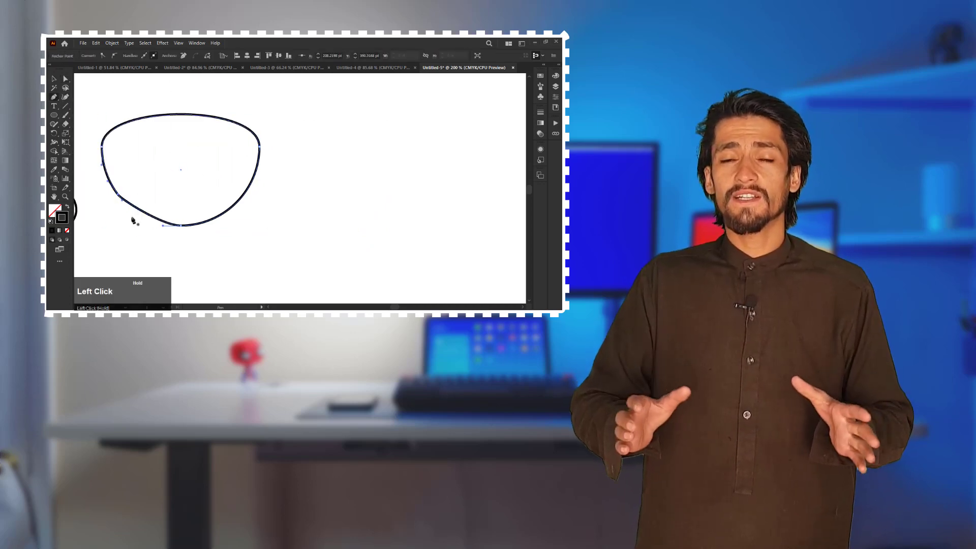
Place a wide ellipse to the right of the bowl shape and shift it slightly up and left
{"action": "left_click", "coordinate": [54, 79]}
{"action": "left_click_drag", "start_coordinate": [261, 174], "coordinate": [181, 178]}
{"action": "left_click_drag", "start_coordinate": [310, 152], "coordinate": [299, 138]}
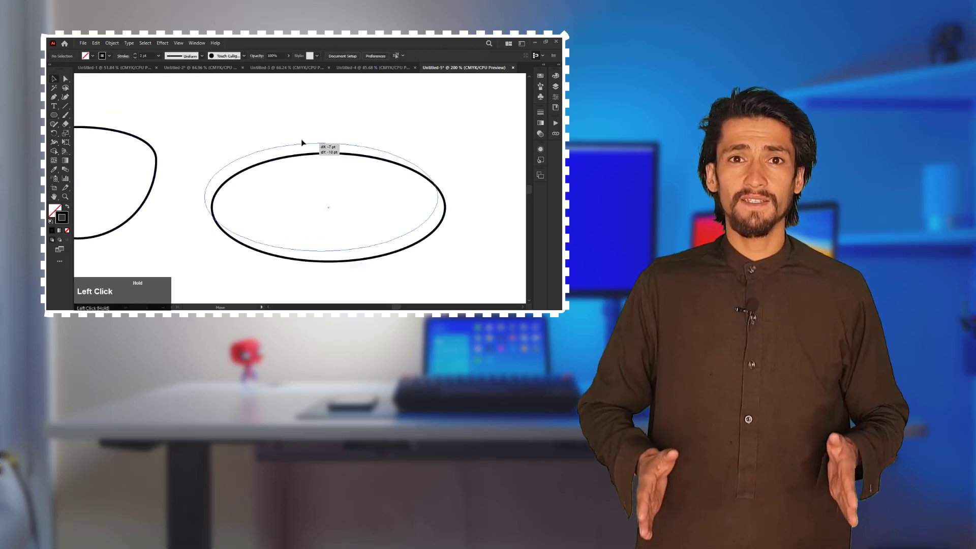
Convert the ellipse's left and right anchor points to corners to form a pointed eye outline
{"action": "left_click", "coordinate": [201, 193]}
{"action": "left_click", "coordinate": [103, 55]}
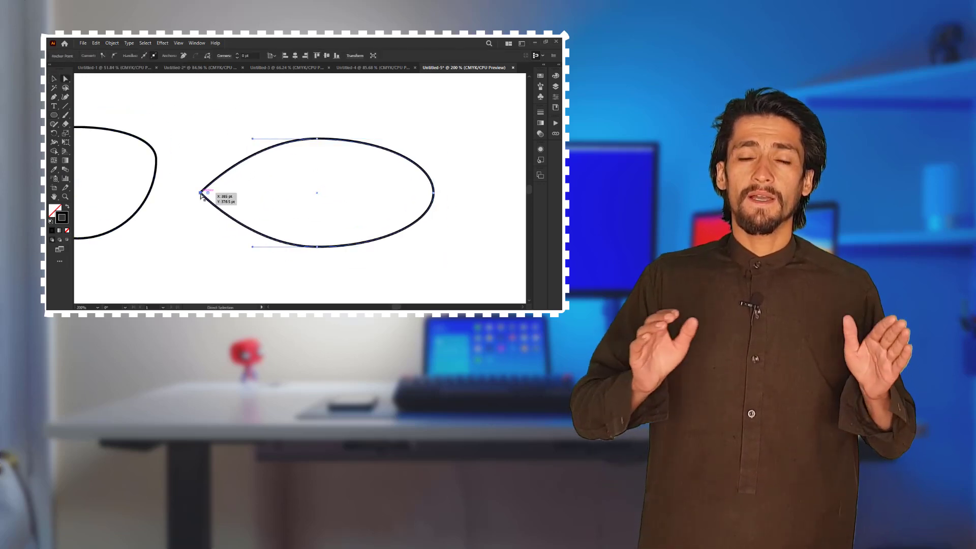
{"action": "left_click", "coordinate": [433, 193]}
{"action": "left_click", "coordinate": [103, 55]}
{"action": "left_click", "coordinate": [162, 142]}
Show the rulers and place a vertical guide through the centre of the eye outline
{"action": "left_click", "coordinate": [54, 115]}
{"action": "left_click_drag", "start_coordinate": [300, 192], "coordinate": [313, 212]}
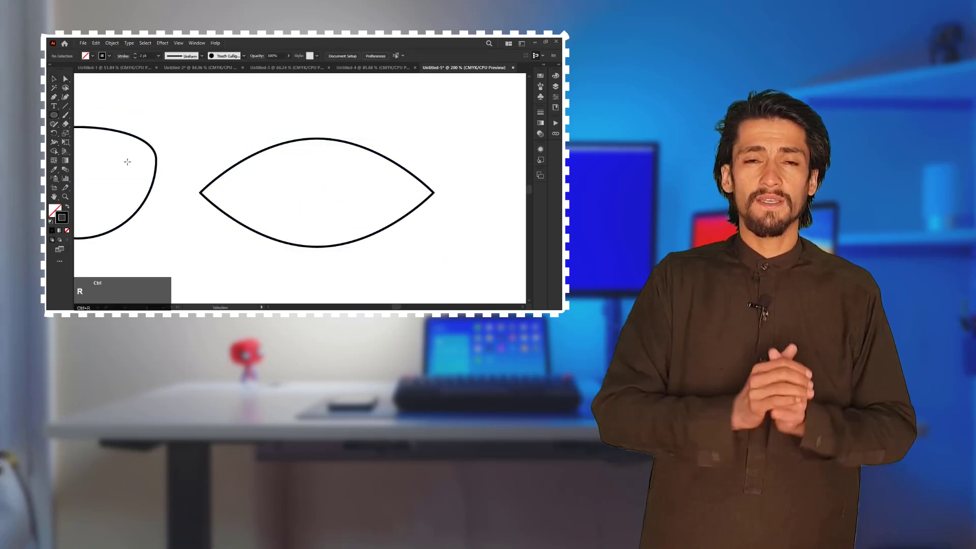
{"action": "key", "text": "ctrl+r"}
{"action": "left_click", "coordinate": [289, 145]}
{"action": "mouse_move", "coordinate": [77, 162]}
{"action": "left_mouse_down"}
{"action": "mouse_move", "coordinate": [316, 162]}
{"action": "mouse_move", "coordinate": [295, 187]}
{"action": "mouse_move", "coordinate": [272, 182]}
{"action": "mouse_move", "coordinate": [323, 196]}
{"action": "mouse_move", "coordinate": [330, 216]}
{"action": "mouse_move", "coordinate": [332, 208]}
{"action": "left_mouse_up"}
Draw the iris and pupil circles centred on the guide inside the eye, with a 16 pt stroke for the pupil
{"action": "left_click", "coordinate": [54, 115]}
{"action": "left_click", "coordinate": [54, 79]}
{"action": "left_click", "coordinate": [185, 111]}
{"action": "left_click", "coordinate": [54, 115]}
{"action": "scroll", "coordinate": [145, 56], "scroll_direction": "up", "scroll_amount": 14}
{"action": "left_click", "coordinate": [280, 165]}
Set the small inner circle's stroke to white and open its stacking order options
{"action": "left_click", "coordinate": [71, 65]}
{"action": "key", "text": "ctrl+z"}
{"action": "left_click", "coordinate": [330, 193]}
{"action": "left_click", "coordinate": [64, 65]}
{"action": "right_click", "coordinate": [321, 198]}
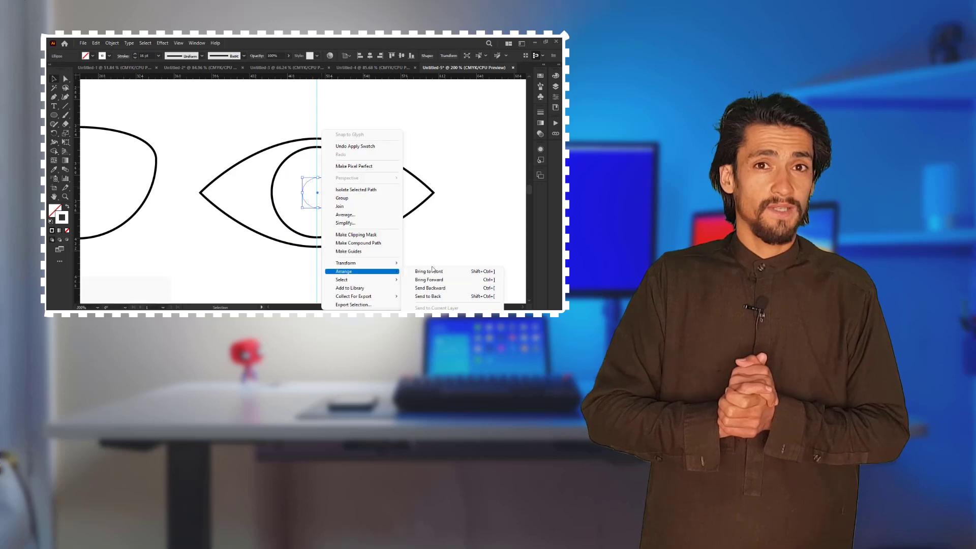
Draw a tall ellipse in an empty area of the artboard
{"action": "left_click_drag", "start_coordinate": [253, 126], "coordinate": [326, 265]}
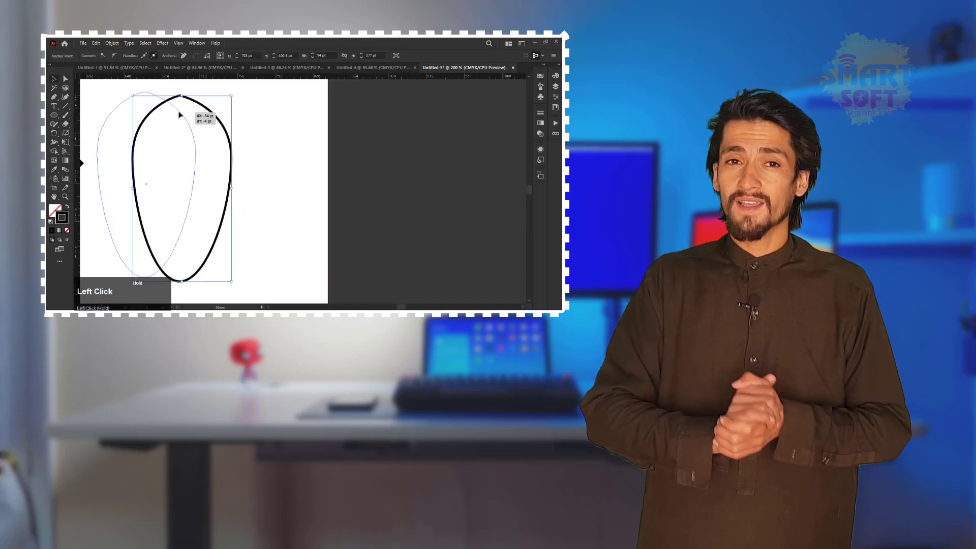
Draw a second tall ellipse, an arc rising from its upper end as a stem, and a small flat ellipse at the arc's base
{"action": "left_click_drag", "start_coordinate": [223, 126], "coordinate": [298, 283]}
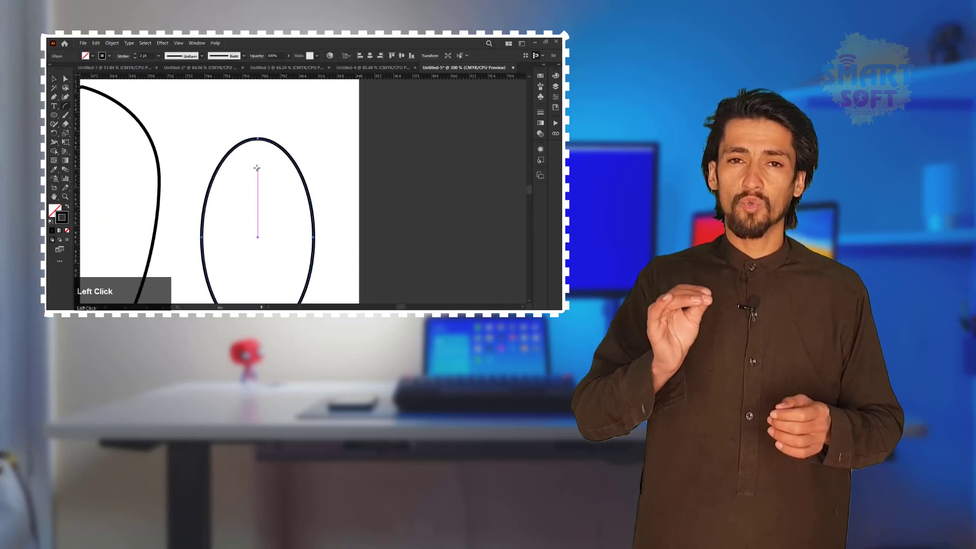
{"action": "left_click_drag", "start_coordinate": [257, 155], "coordinate": [290, 101]}
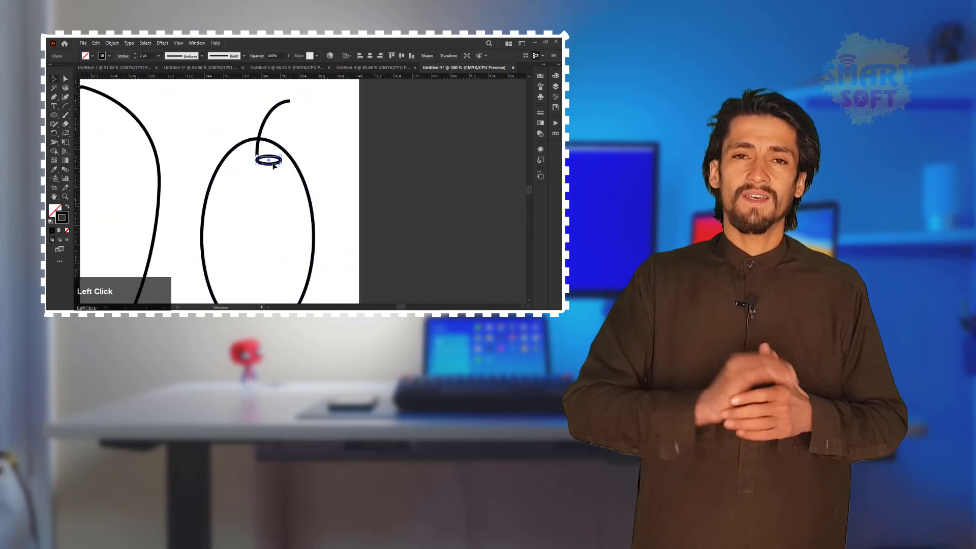
{"action": "left_click", "coordinate": [93, 56]}
{"action": "left_click", "coordinate": [76, 72]}
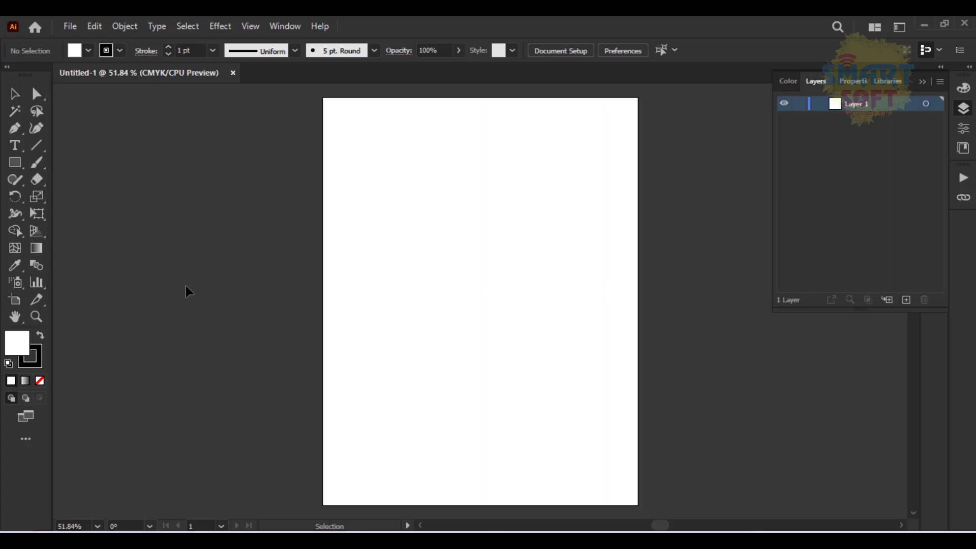
Start a new document from a template and open the Blank Templates folder
{"action": "left_click", "coordinate": [69, 25]}
{"action": "mouse_move", "coordinate": [95, 26]}
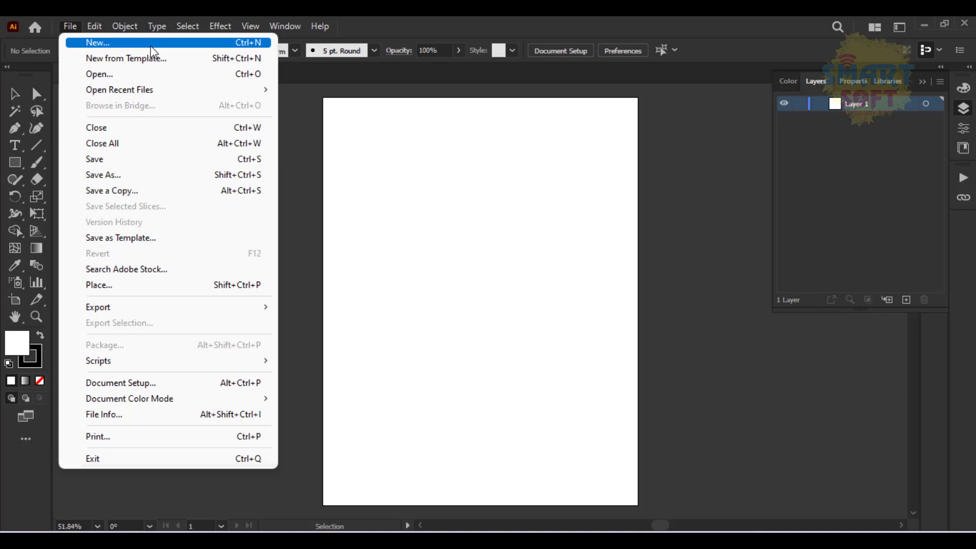
{"action": "left_click", "coordinate": [128, 61]}
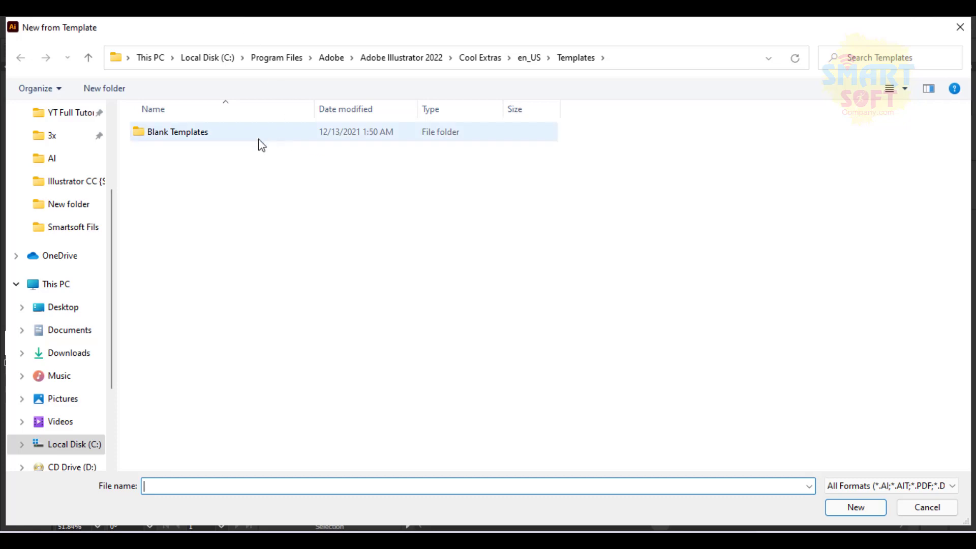
{"action": "double_click", "coordinate": [178, 133]}
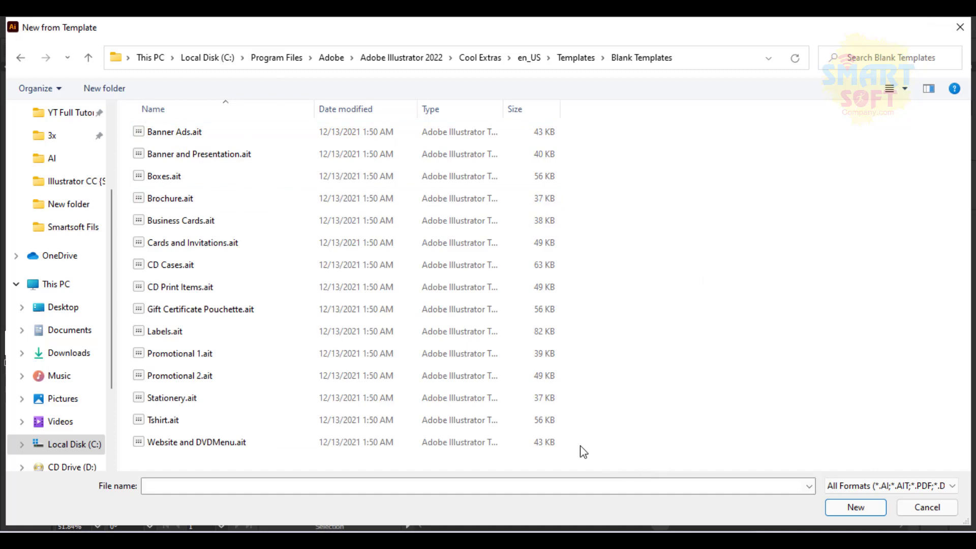
Create a new document from the Business Cards.ait template
{"action": "left_click_drag", "start_coordinate": [583, 452], "coordinate": [106, 94]}
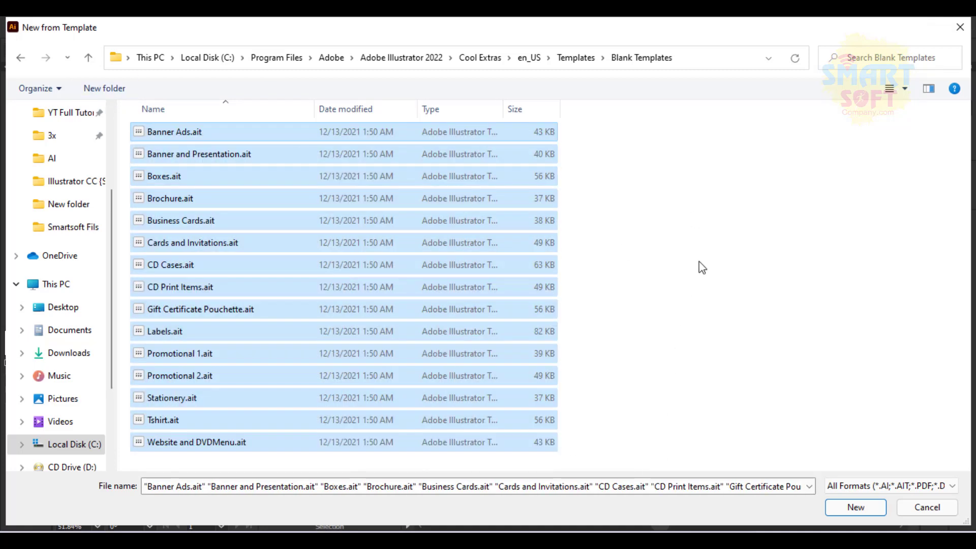
{"action": "left_click_drag", "start_coordinate": [580, 460], "coordinate": [55, 140]}
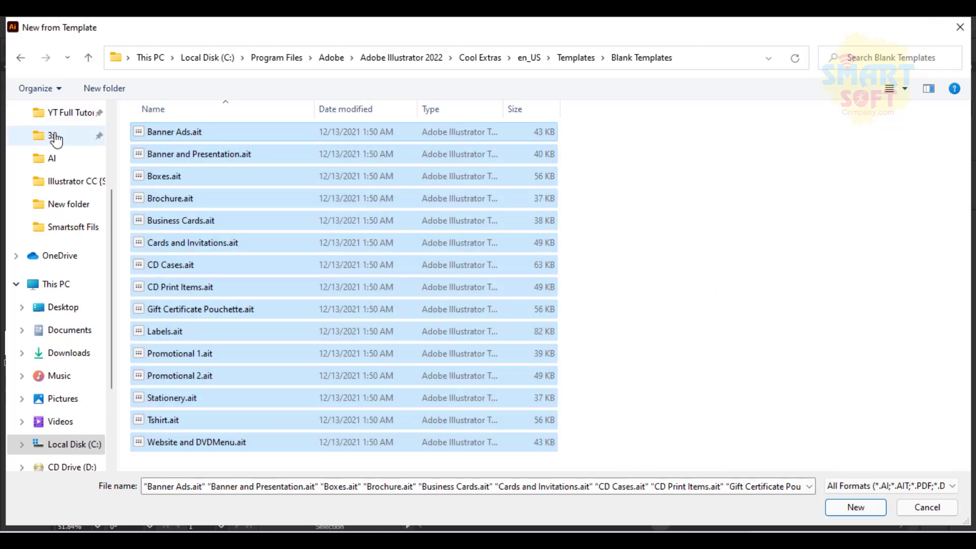
{"action": "left_click", "coordinate": [189, 138]}
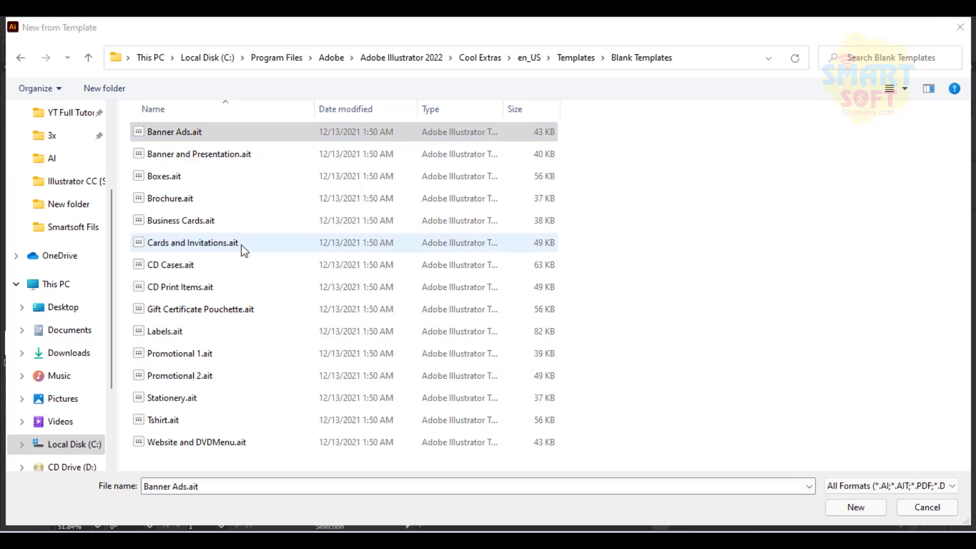
{"action": "left_click", "coordinate": [171, 223]}
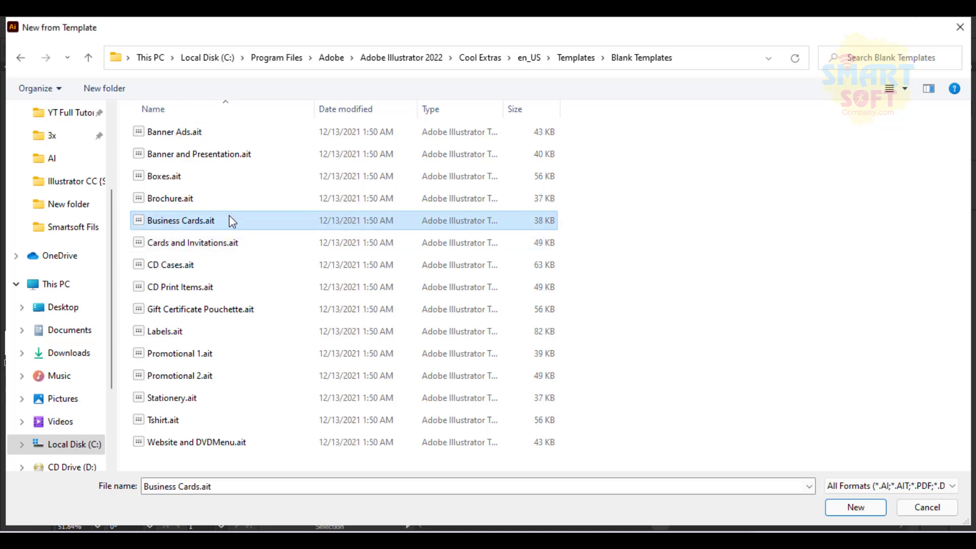
{"action": "left_click", "coordinate": [857, 508]}
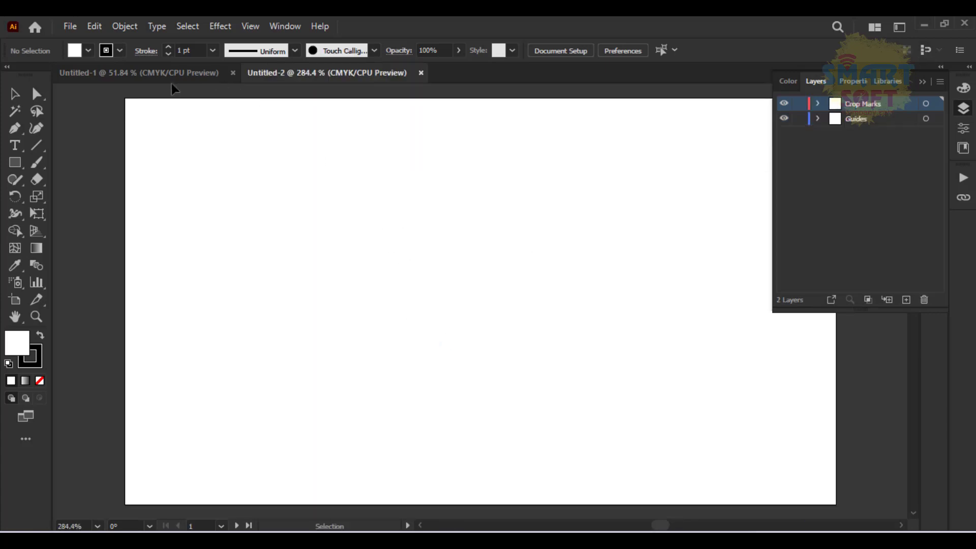
Look over the full set of artboards in the new business card document
{"action": "left_click", "coordinate": [100, 73]}
{"action": "left_click", "coordinate": [291, 84]}
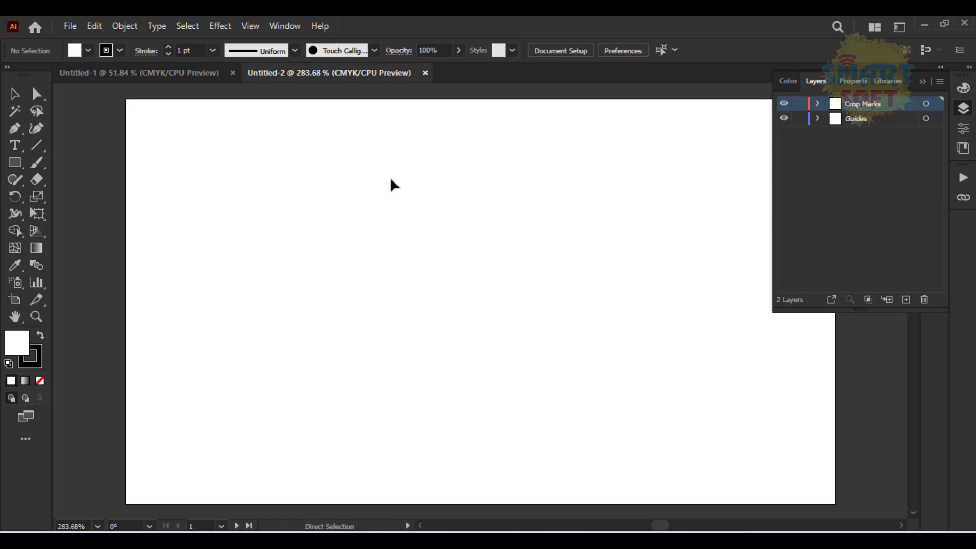
{"action": "key", "text": "ctrl+minus"}
{"action": "key", "text": "ctrl+minus"}
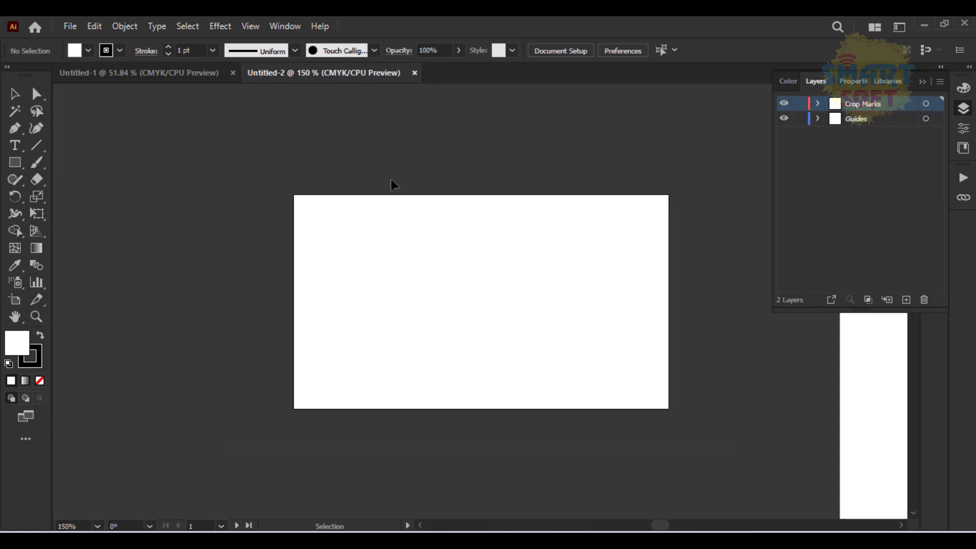
{"action": "key", "text": "ctrl+minus"}
{"action": "key", "text": "ctrl+minus"}
{"action": "key", "text": "ctrl+minus"}
{"action": "key", "text": "ctrl+minus"}
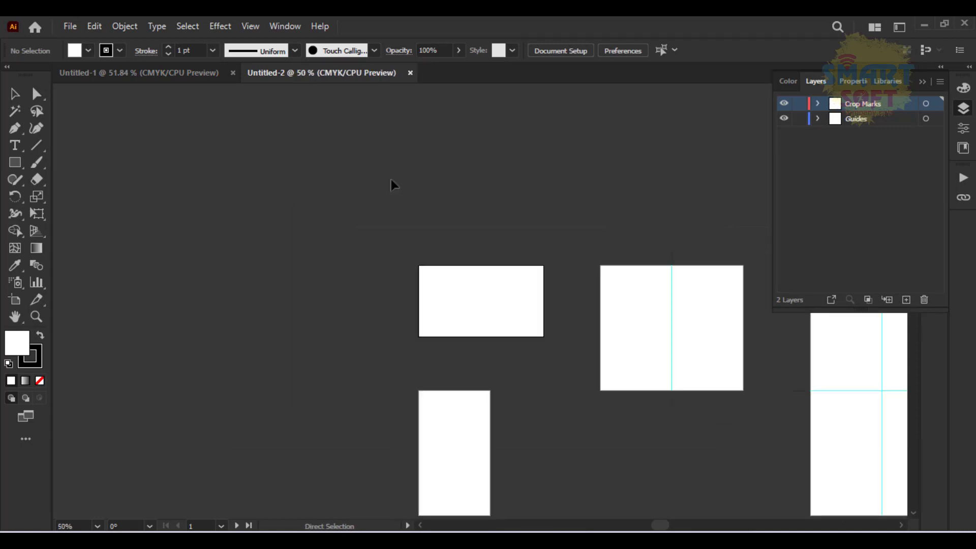
{"action": "left_click_drag", "start_coordinate": [437, 193], "coordinate": [280, 149]}
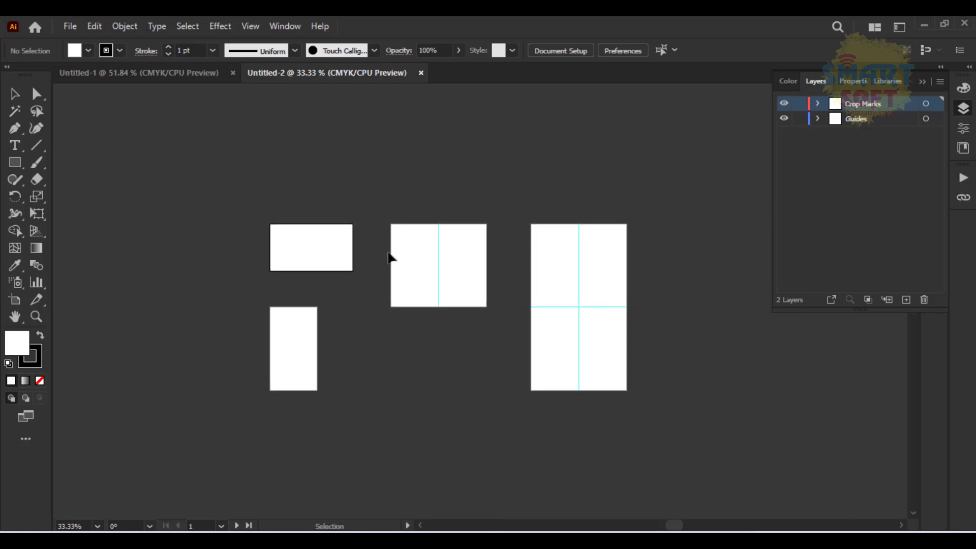
Examine the landscape and portrait business card artboards at 100% size
{"action": "key", "text": "ctrl+plus"}
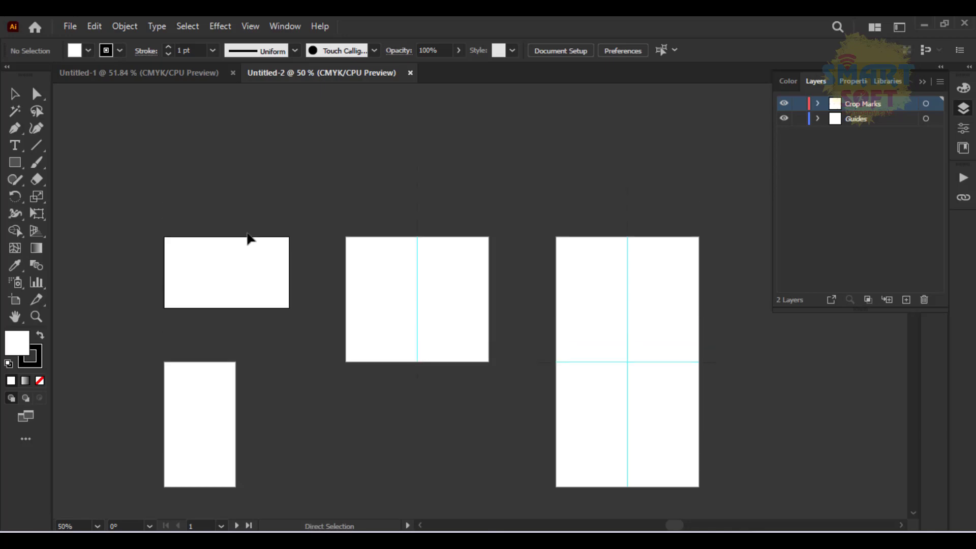
{"action": "key", "text": "ctrl+1"}
{"action": "left_click_drag", "start_coordinate": [258, 236], "coordinate": [649, 202]}
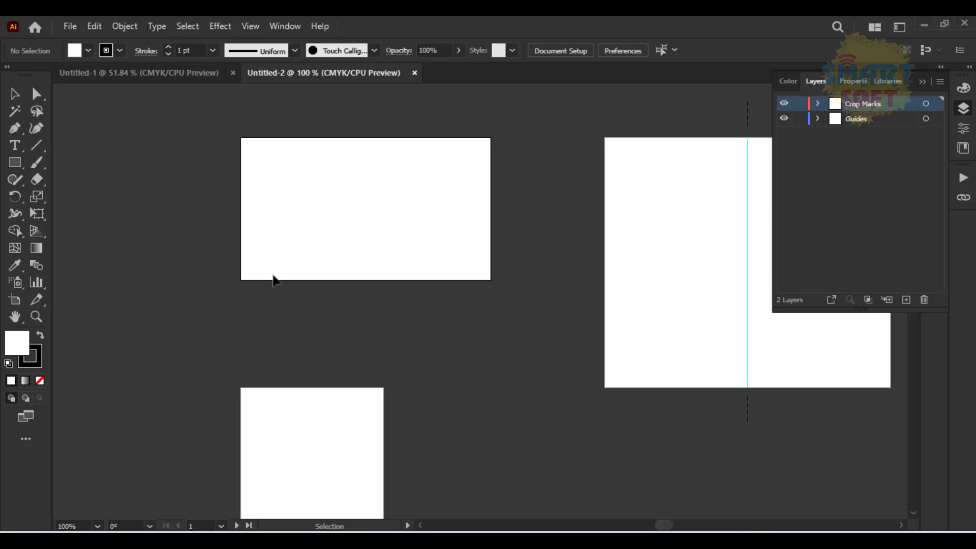
{"action": "scroll", "coordinate": [274, 280], "scroll_direction": "down", "scroll_amount": 5}
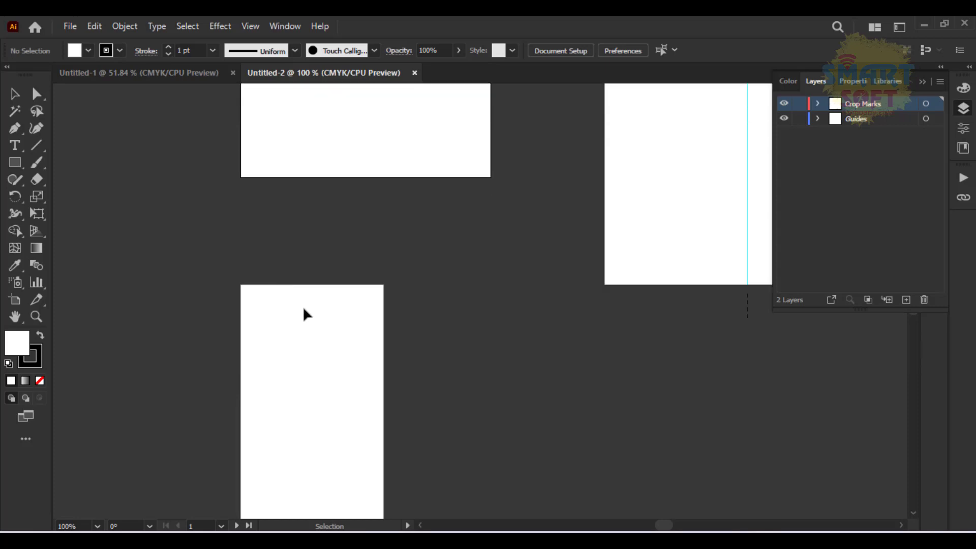
{"action": "scroll", "coordinate": [355, 198], "scroll_direction": "up", "scroll_amount": 2}
{"action": "scroll", "coordinate": [349, 220], "scroll_direction": "down", "scroll_amount": 3}
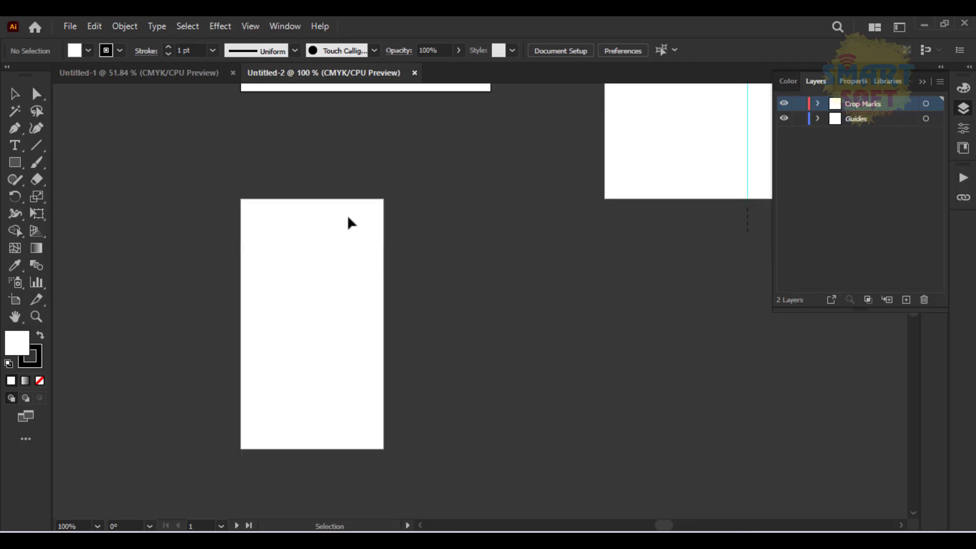
{"action": "scroll", "coordinate": [298, 315], "scroll_direction": "up", "scroll_amount": 6}
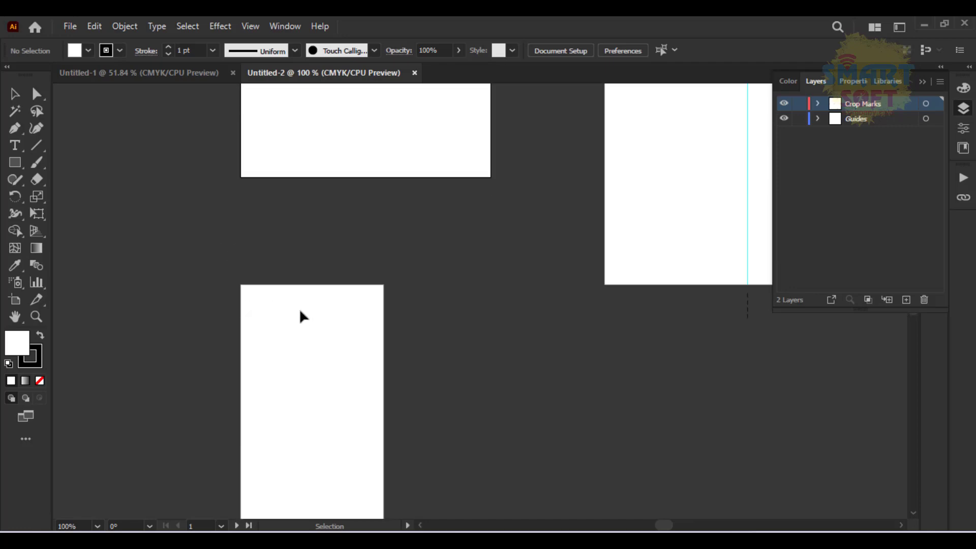
Draw a rectangle over the landscape card artboard and fit its corners exactly to the artboard edges
{"action": "left_click", "coordinate": [15, 162]}
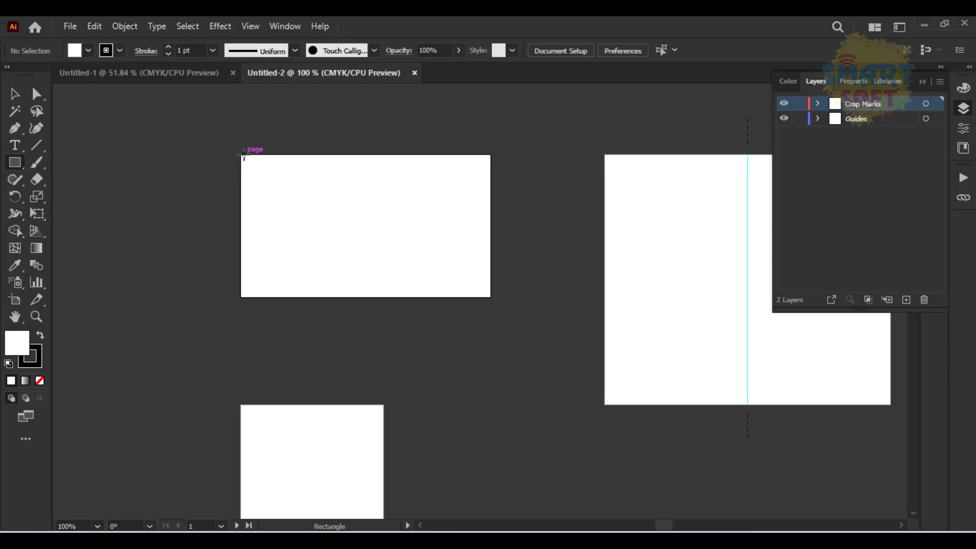
{"action": "left_click_drag", "start_coordinate": [231, 147], "coordinate": [502, 309]}
{"action": "key", "text": "ctrl+plus"}
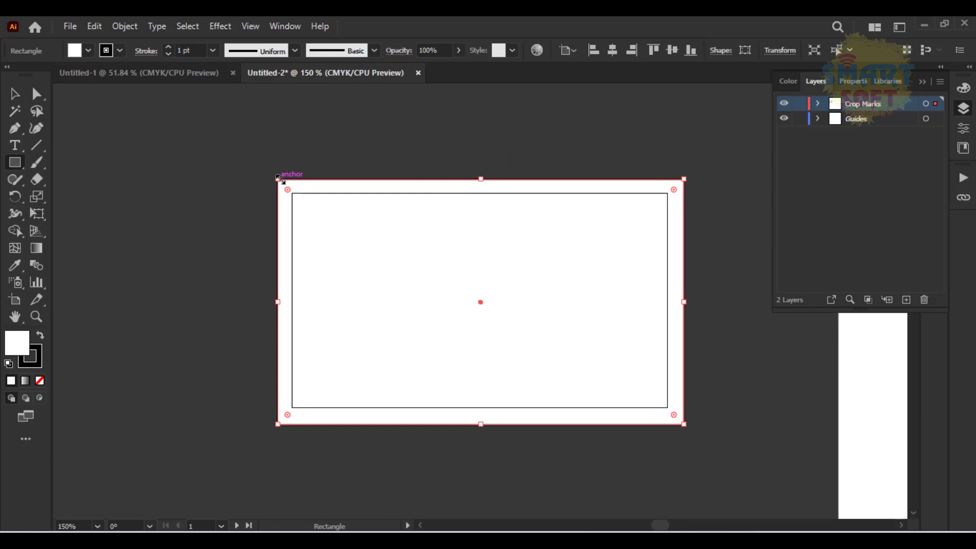
{"action": "left_click_drag", "start_coordinate": [278, 179], "coordinate": [293, 192]}
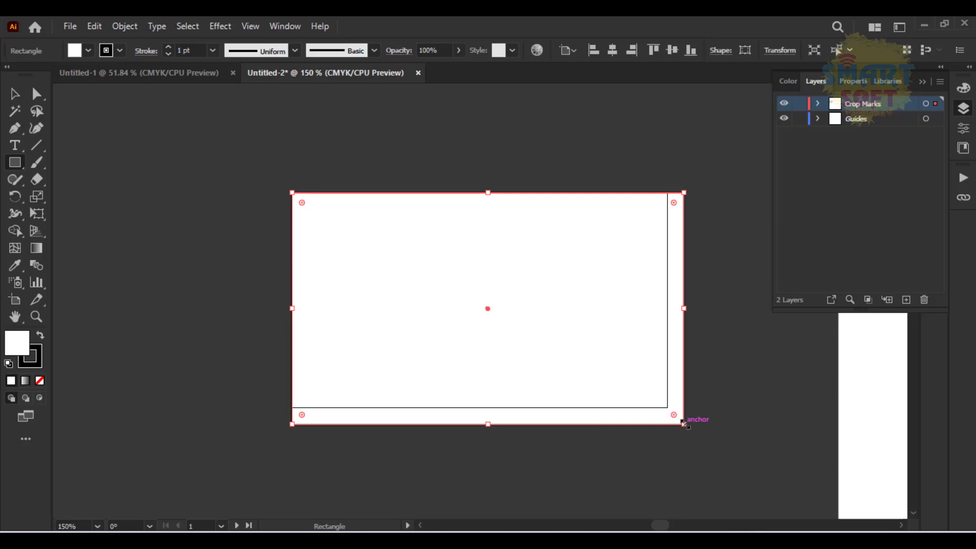
{"action": "left_click_drag", "start_coordinate": [684, 424], "coordinate": [668, 407]}
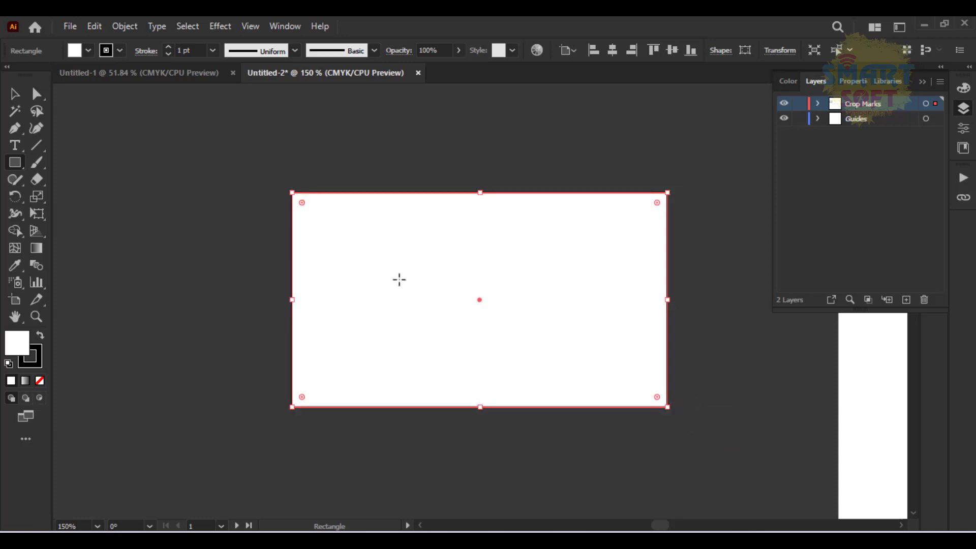
Load the Cool swatch library from Color Properties for the rectangle's fill and place it clear of the card
{"action": "scroll", "coordinate": [399, 279], "scroll_direction": "down", "scroll_amount": 1}
{"action": "left_click", "coordinate": [88, 50]}
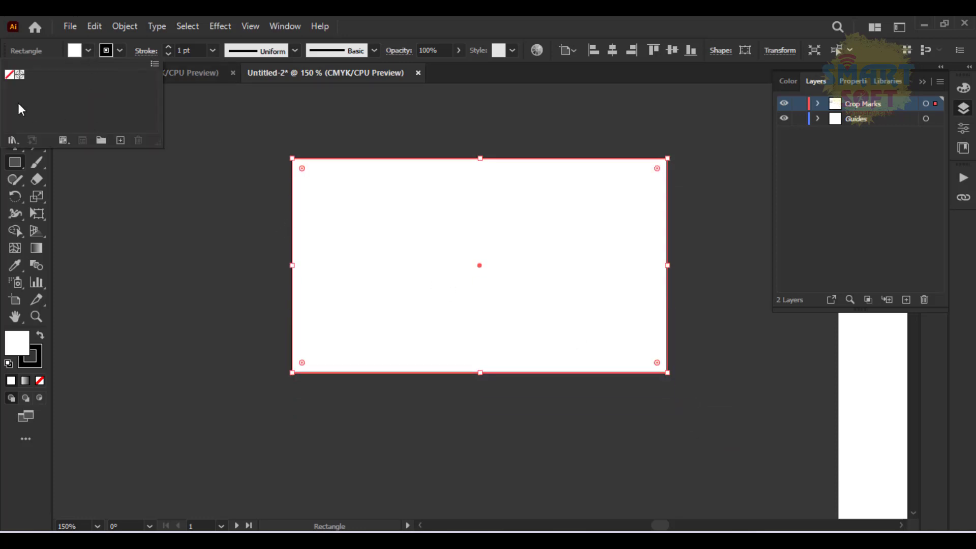
{"action": "left_click", "coordinate": [16, 139]}
{"action": "mouse_move", "coordinate": [102, 218]}
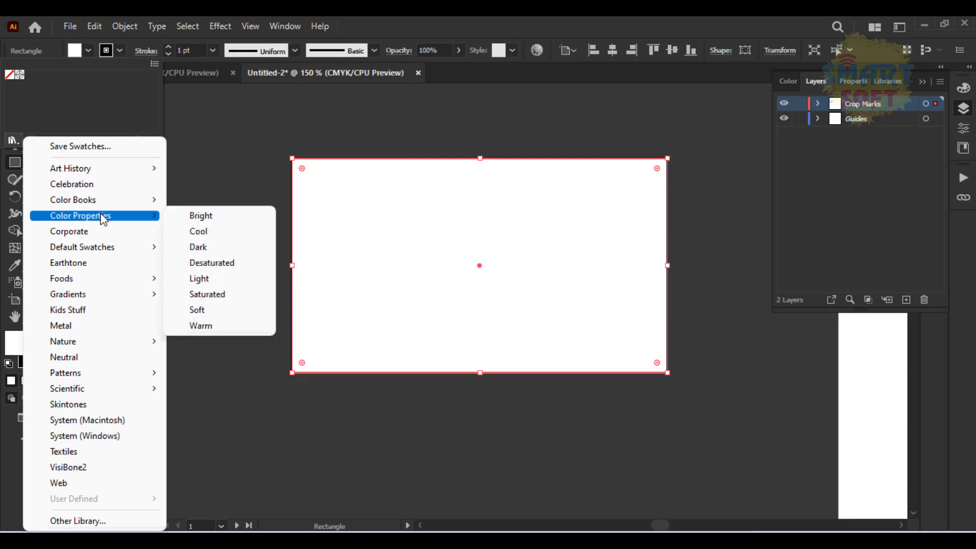
{"action": "left_click", "coordinate": [194, 238]}
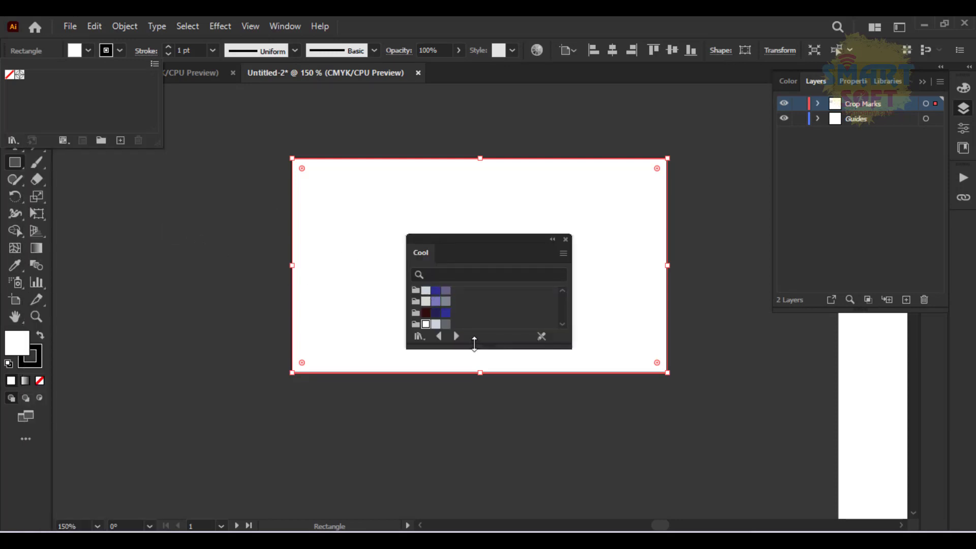
{"action": "left_click_drag", "start_coordinate": [475, 344], "coordinate": [524, 488]}
{"action": "left_click_drag", "start_coordinate": [492, 246], "coordinate": [772, 112]}
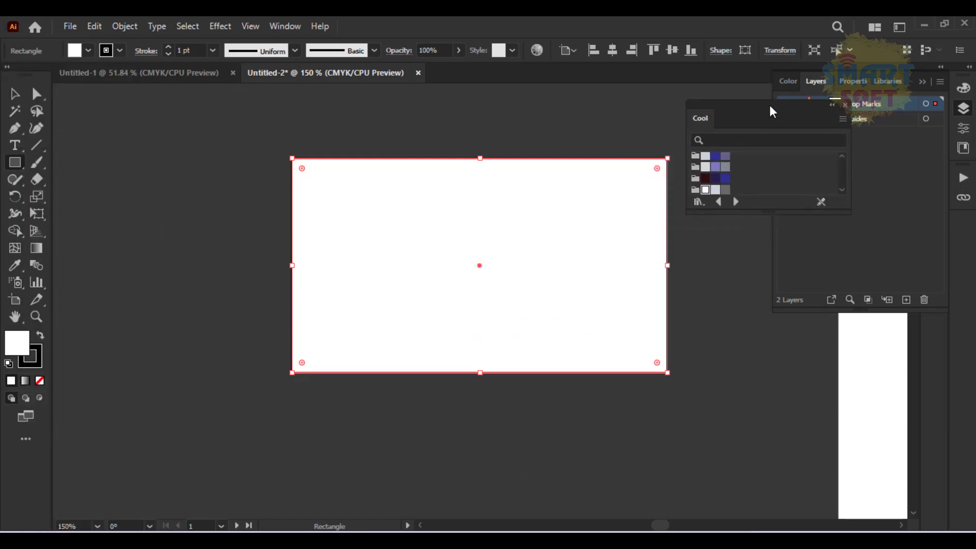
Apply a horizontal white-to-black linear gradient to the card rectangle and show the gradient settings and presets
{"action": "left_click", "coordinate": [36, 248]}
{"action": "left_click", "coordinate": [502, 239]}
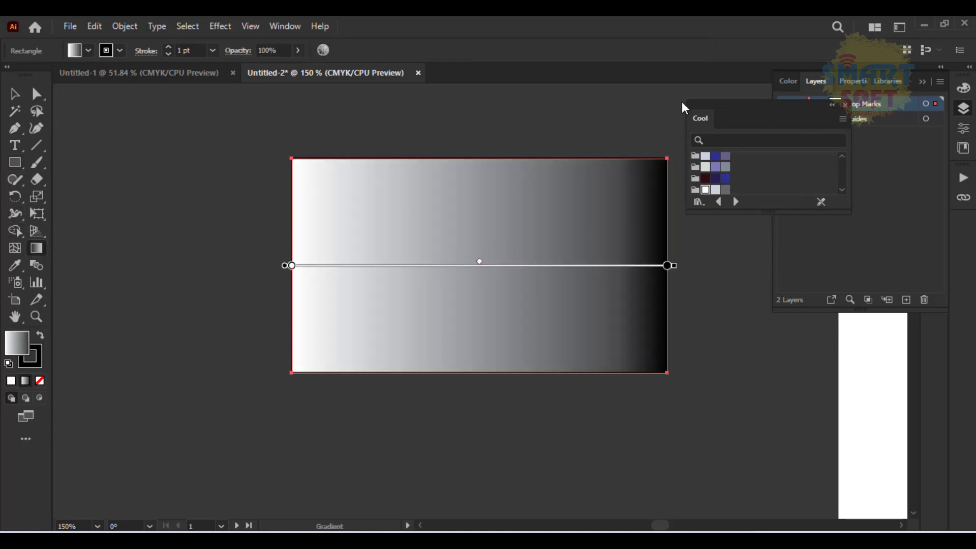
{"action": "left_click", "coordinate": [286, 27]}
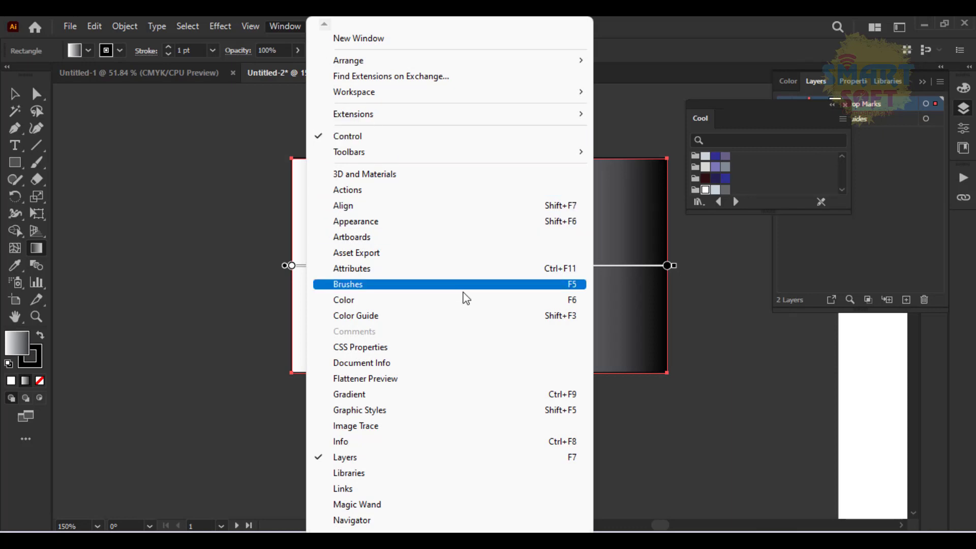
{"action": "left_click", "coordinate": [400, 394]}
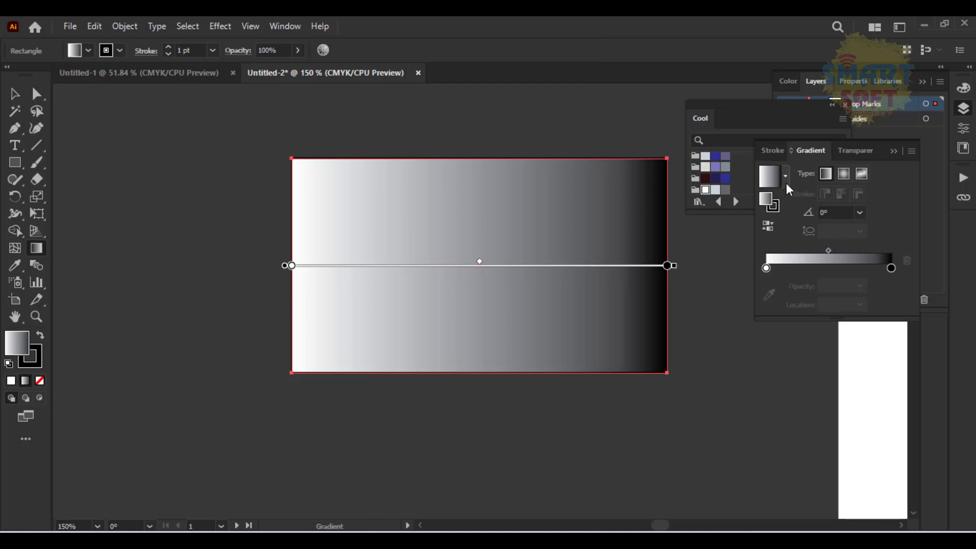
{"action": "left_click", "coordinate": [785, 176]}
Replace the Cool swatches with the Beach swatch library from the Nature group
{"action": "left_click", "coordinate": [732, 110]}
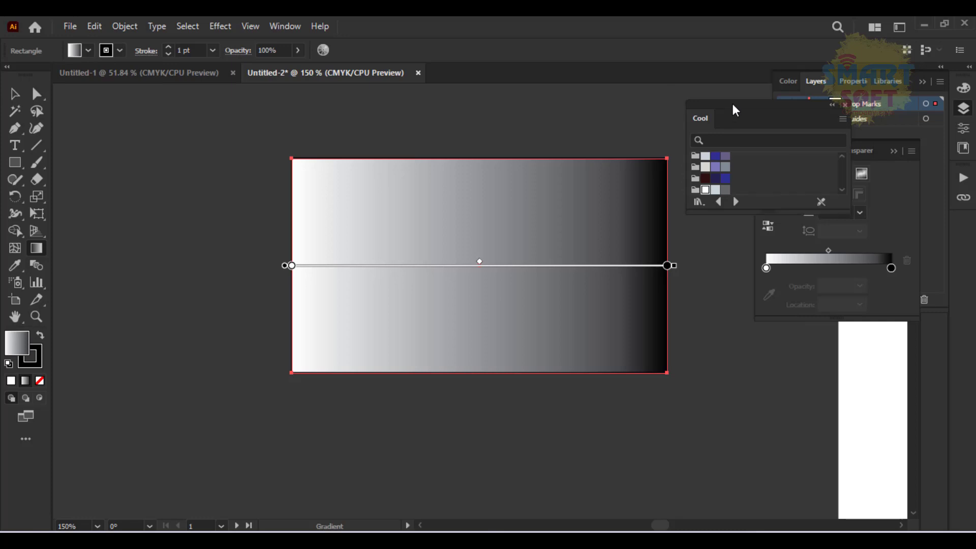
{"action": "left_click", "coordinate": [699, 203]}
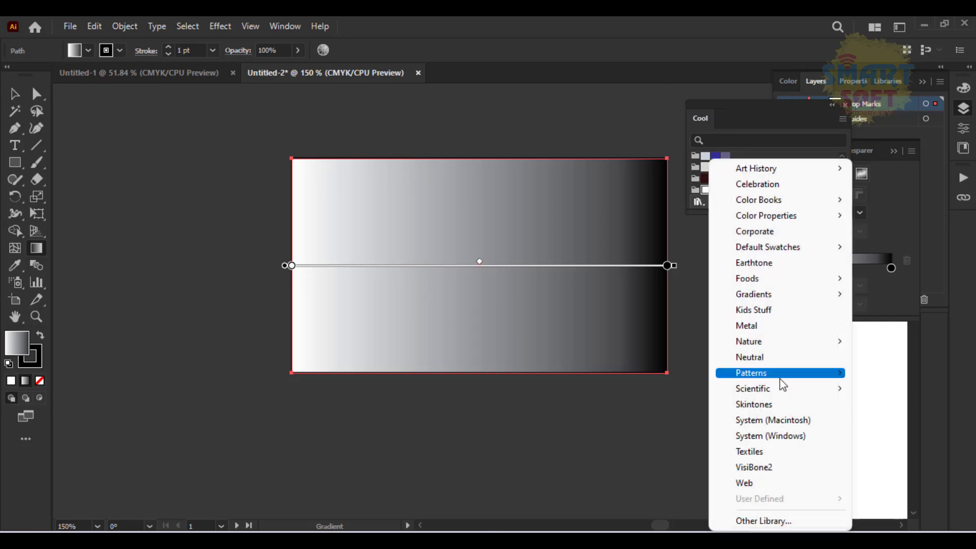
{"action": "mouse_move", "coordinate": [828, 342]}
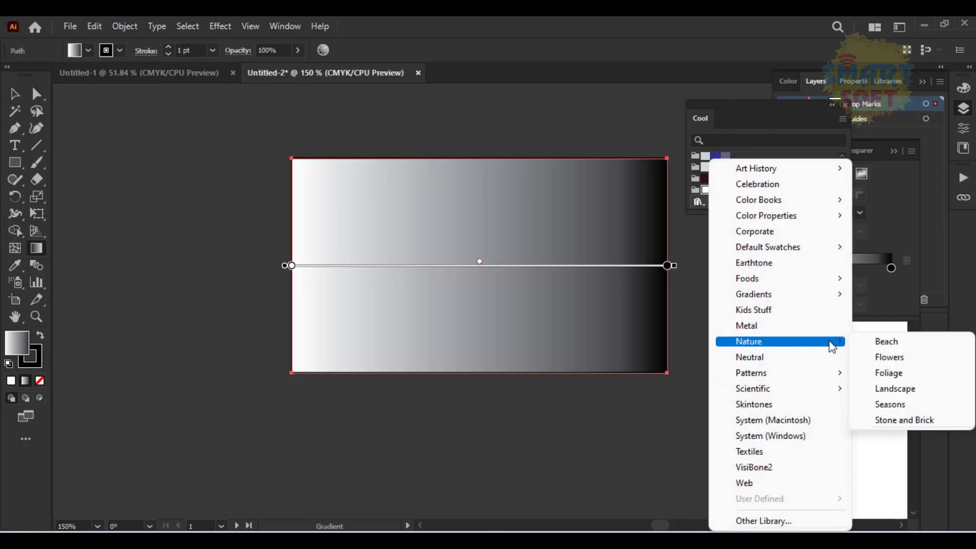
{"action": "left_click", "coordinate": [877, 341]}
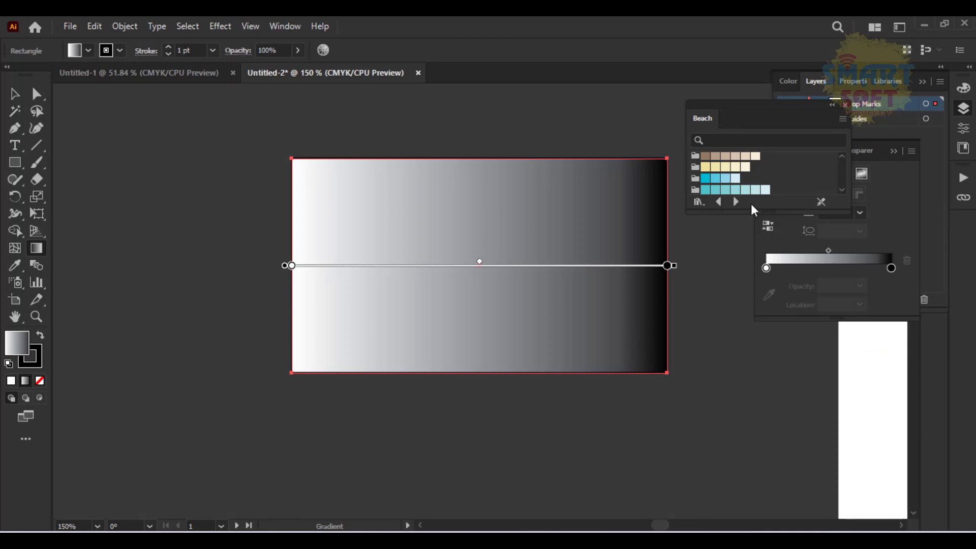
Extend the Beach swatch library to show all its color groups and fill the card rectangle with a light teal swatch
{"action": "left_click_drag", "start_coordinate": [753, 211], "coordinate": [764, 360]}
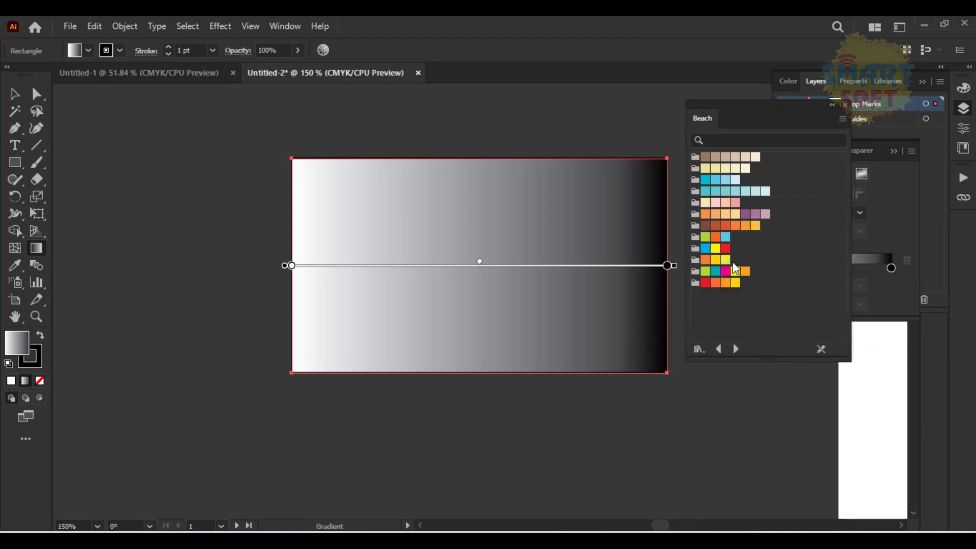
{"action": "left_click", "coordinate": [725, 191]}
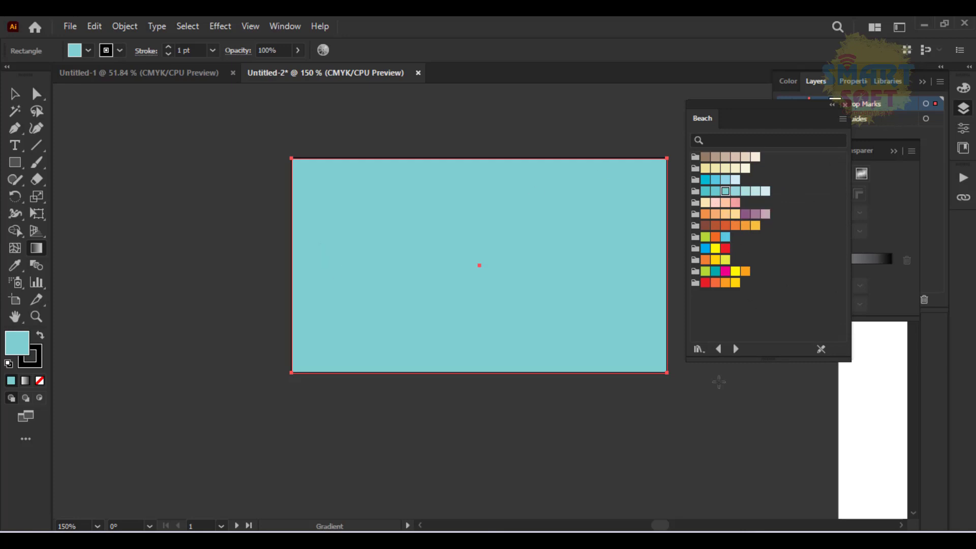
Look through the swatch libraries that follow Beach, from Flowers to Web, to examine their colors and patterns
{"action": "left_click", "coordinate": [735, 348]}
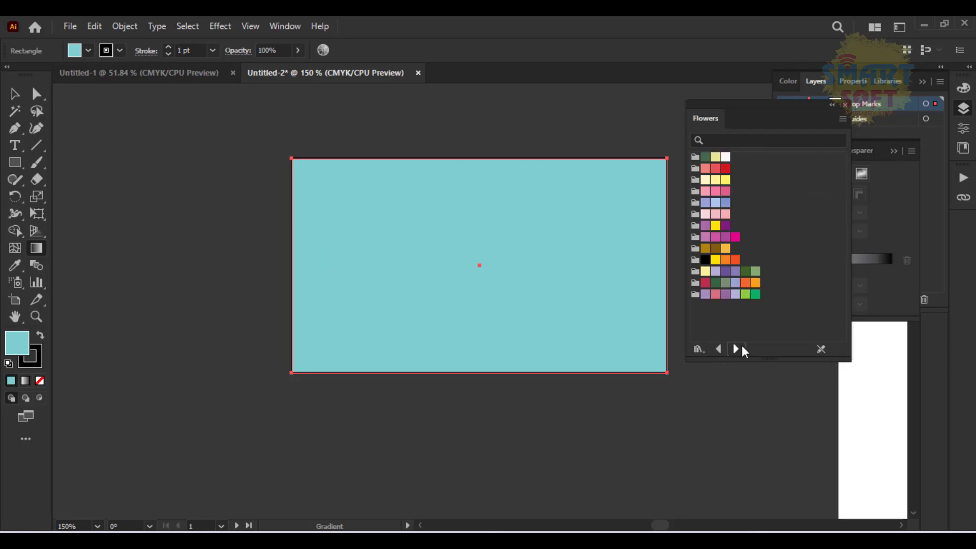
{"action": "left_click", "coordinate": [735, 348]}
{"action": "left_click", "coordinate": [735, 349]}
{"action": "left_click", "coordinate": [735, 349]}
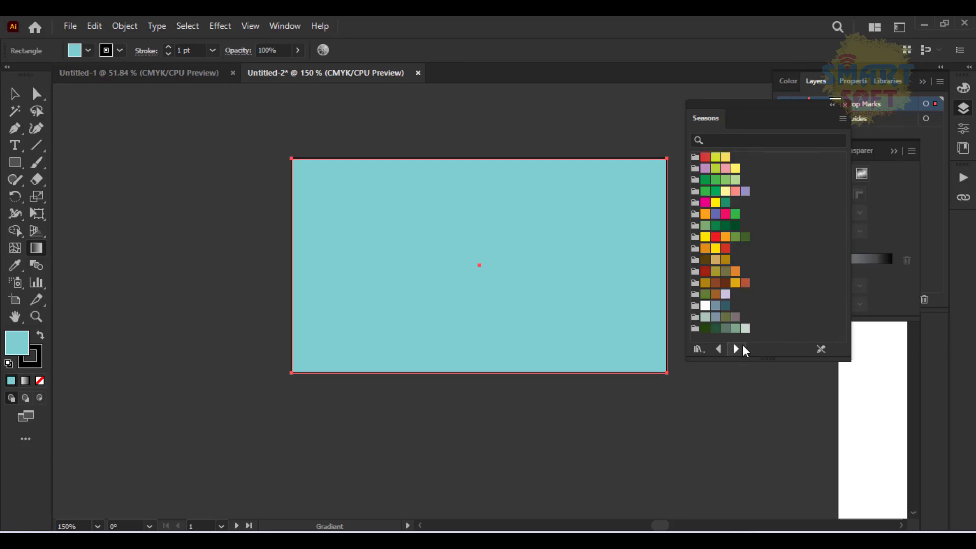
{"action": "left_click", "coordinate": [736, 349]}
{"action": "left_click", "coordinate": [735, 349]}
{"action": "left_click", "coordinate": [743, 348]}
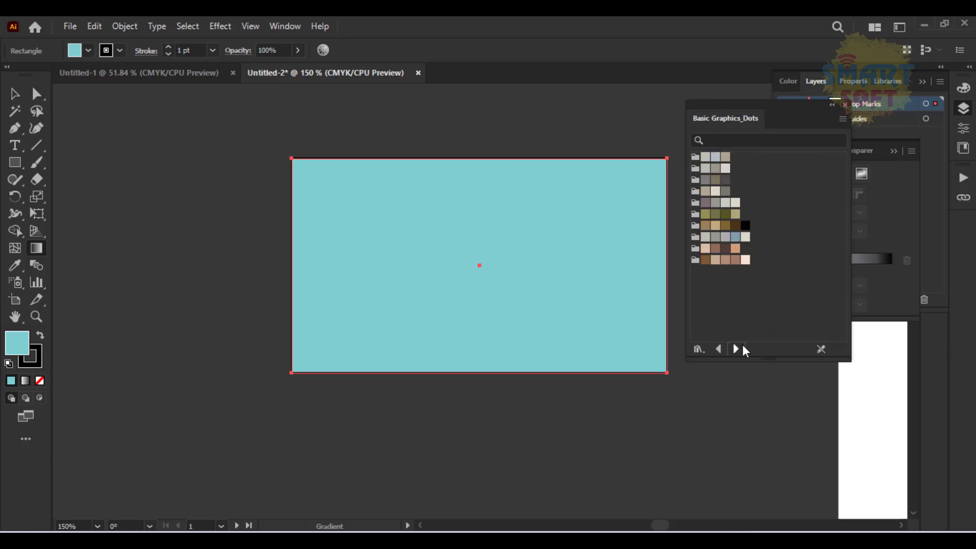
{"action": "left_click", "coordinate": [743, 348]}
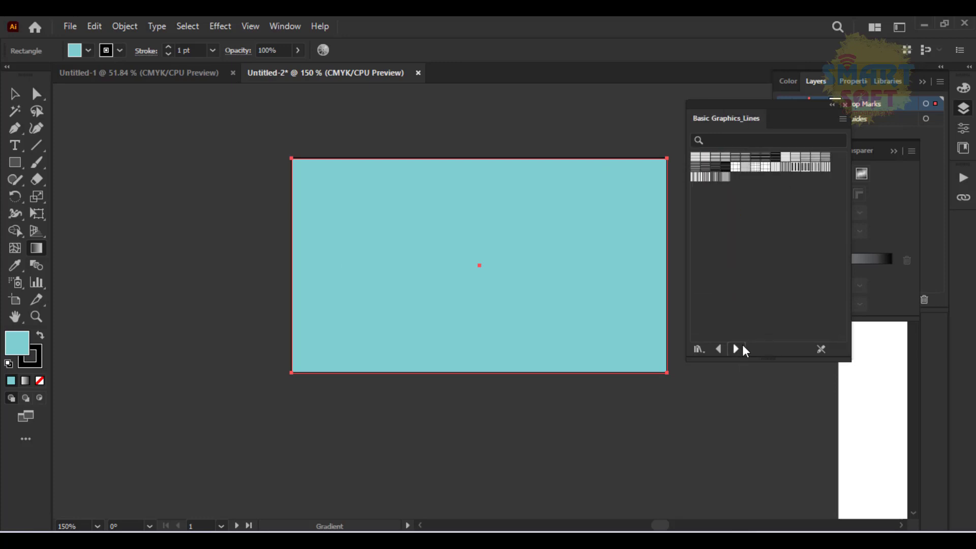
{"action": "left_click", "coordinate": [743, 348]}
{"action": "left_click", "coordinate": [743, 348]}
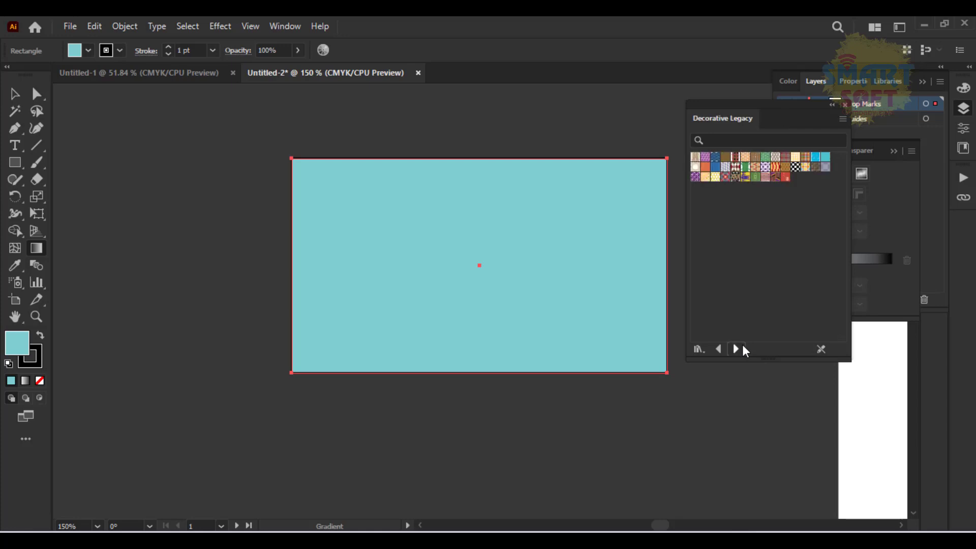
{"action": "left_click", "coordinate": [743, 348]}
{"action": "left_click", "coordinate": [743, 349]}
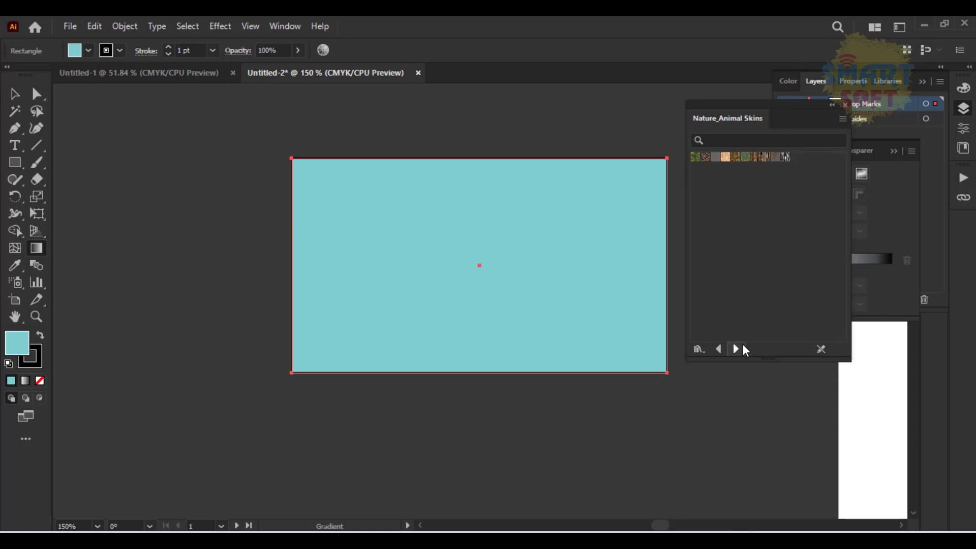
{"action": "left_click", "coordinate": [743, 348]}
{"action": "left_click", "coordinate": [743, 349]}
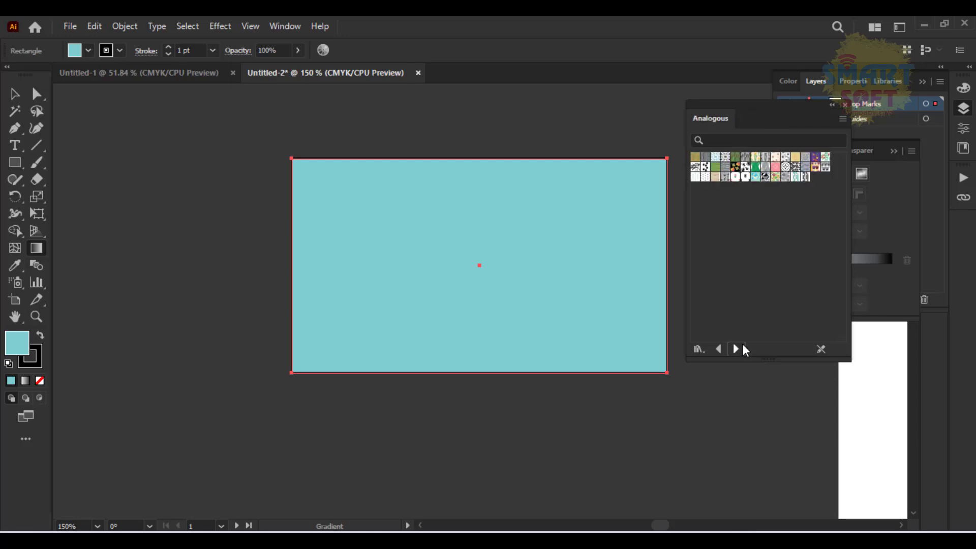
{"action": "left_click", "coordinate": [743, 349]}
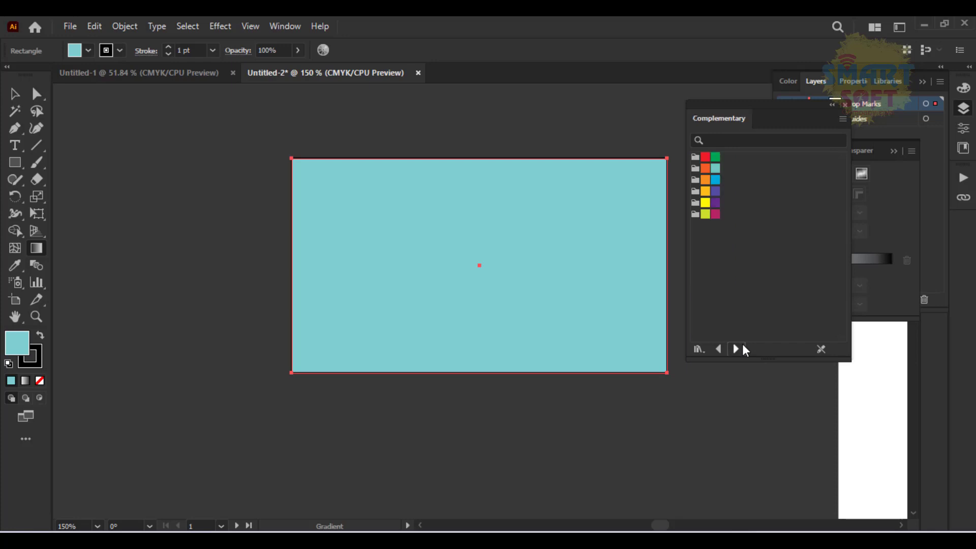
{"action": "left_click", "coordinate": [743, 349]}
{"action": "left_click", "coordinate": [743, 349]}
{"action": "left_click", "coordinate": [743, 348]}
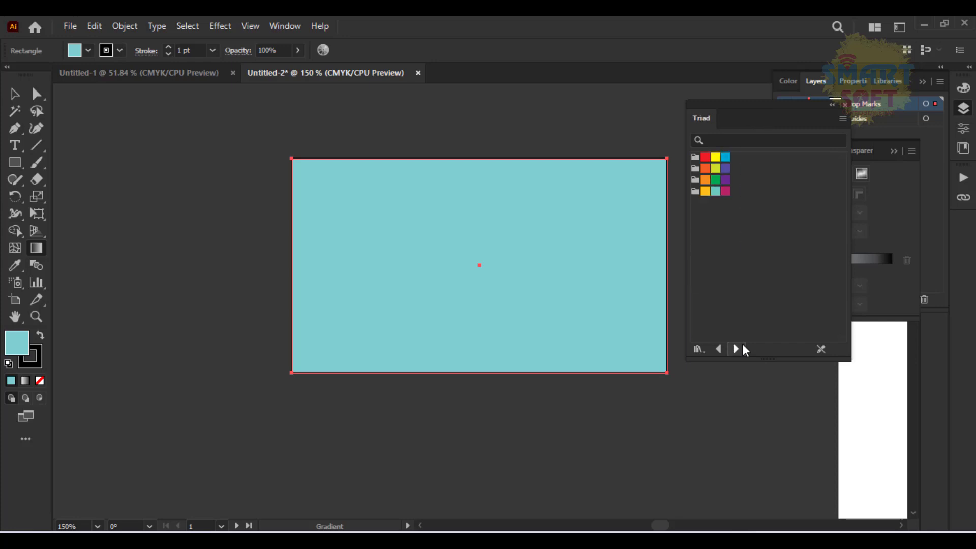
{"action": "left_click", "coordinate": [743, 349]}
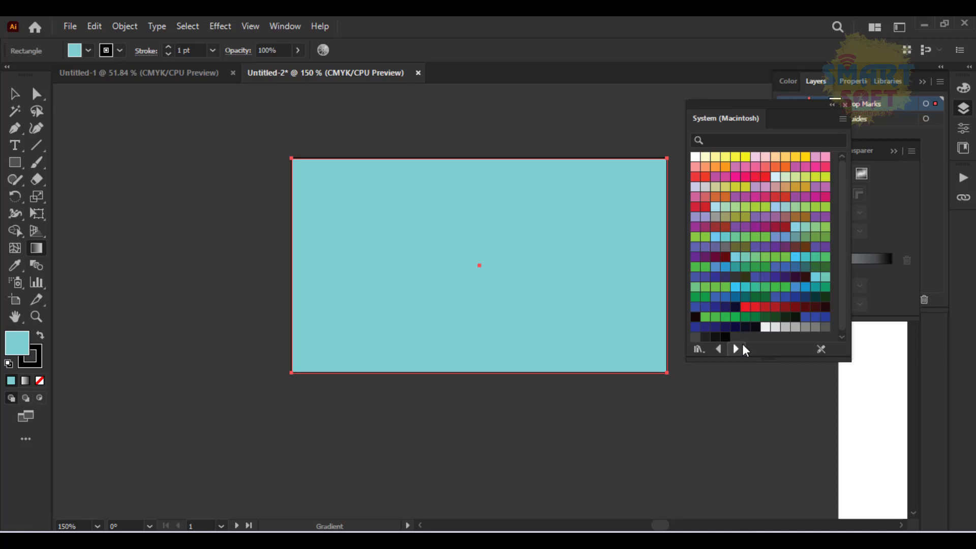
{"action": "left_click", "coordinate": [743, 348]}
{"action": "left_click", "coordinate": [743, 348]}
{"action": "left_click", "coordinate": [743, 349]}
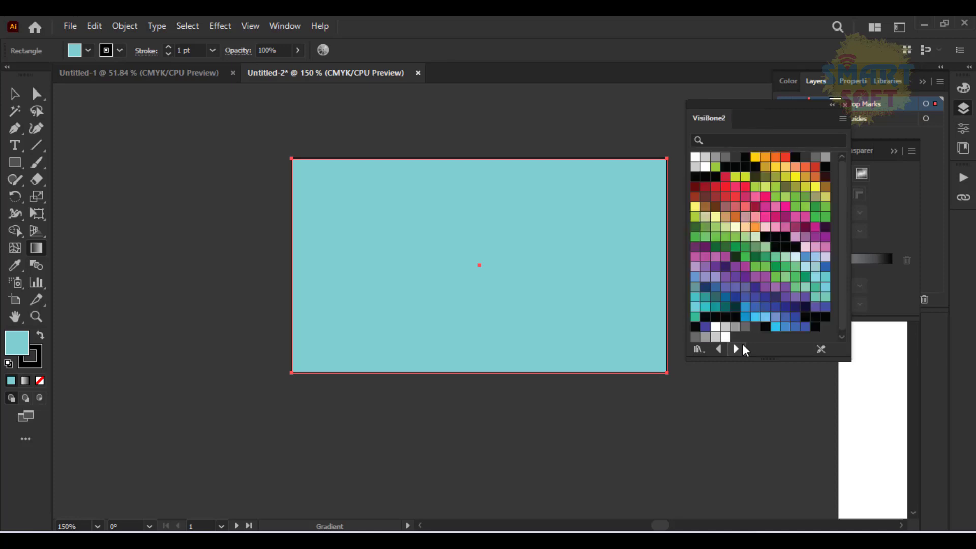
{"action": "left_click", "coordinate": [743, 349]}
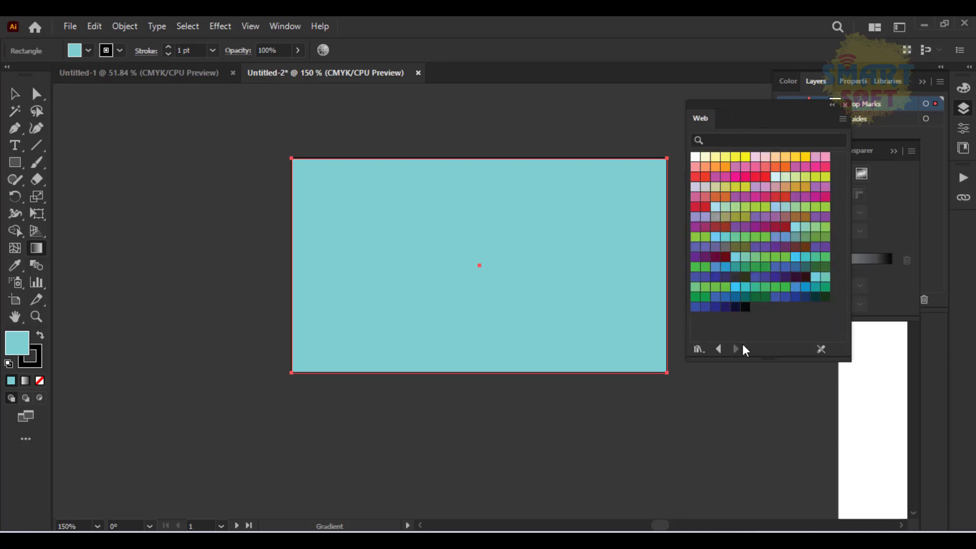
Go back through the swatch libraries from Web until the Water gradient library is loaded
{"action": "left_click", "coordinate": [718, 348]}
{"action": "left_click", "coordinate": [719, 348]}
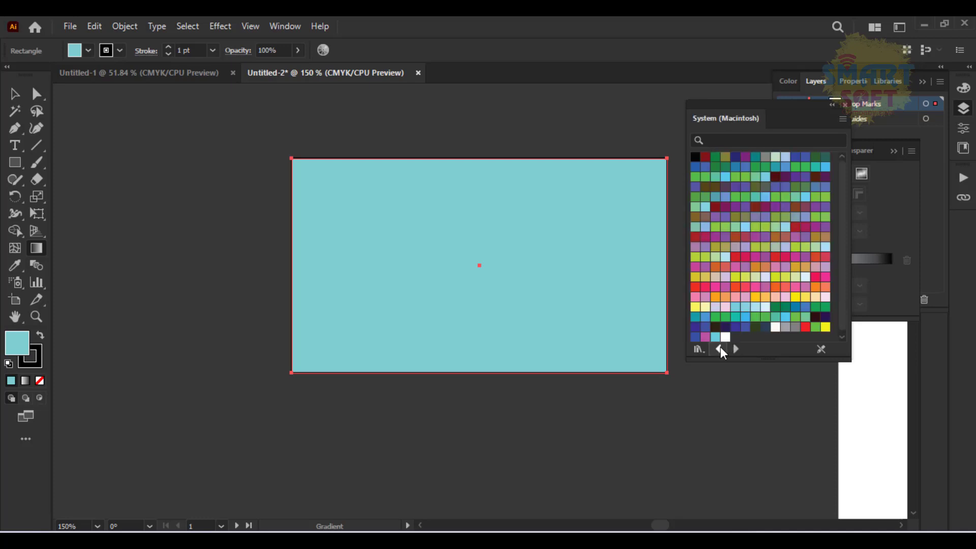
{"action": "left_click", "coordinate": [719, 349]}
{"action": "left_click", "coordinate": [718, 348]}
{"action": "left_click", "coordinate": [719, 349]}
{"action": "left_click", "coordinate": [719, 349]}
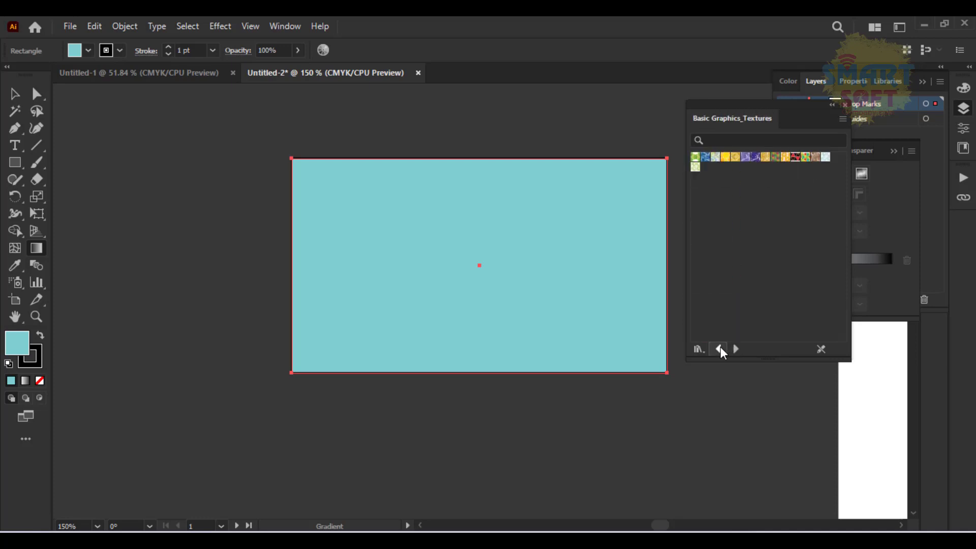
{"action": "left_click", "coordinate": [718, 349]}
{"action": "left_click", "coordinate": [719, 349]}
{"action": "left_click", "coordinate": [720, 349]}
{"action": "left_click", "coordinate": [720, 350]}
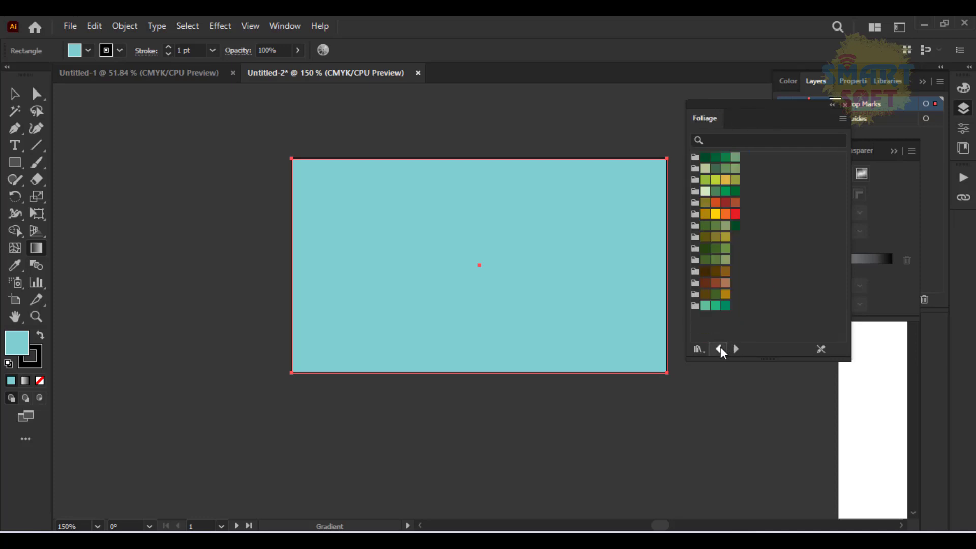
{"action": "left_click", "coordinate": [719, 349]}
{"action": "left_click", "coordinate": [720, 349]}
{"action": "left_click", "coordinate": [718, 349]}
{"action": "left_click", "coordinate": [719, 349]}
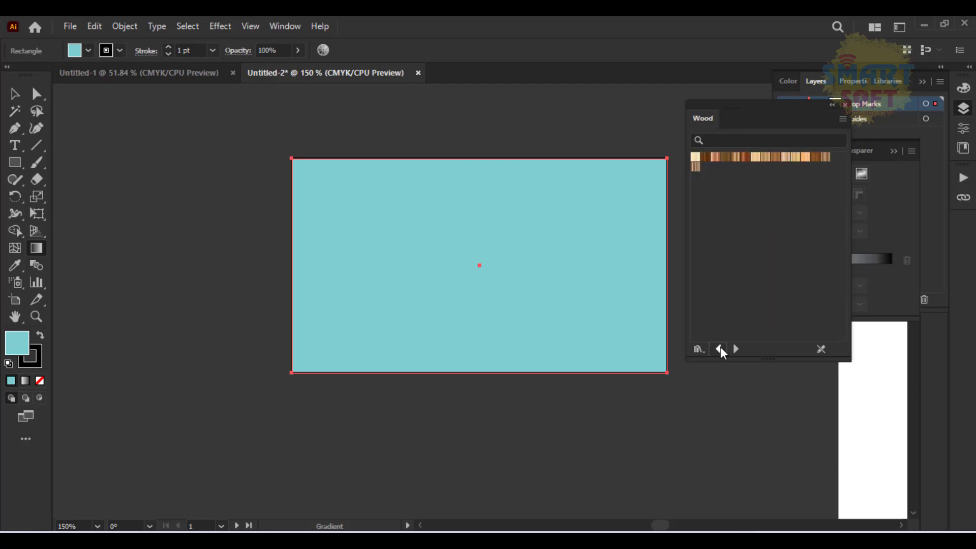
{"action": "left_click", "coordinate": [719, 349]}
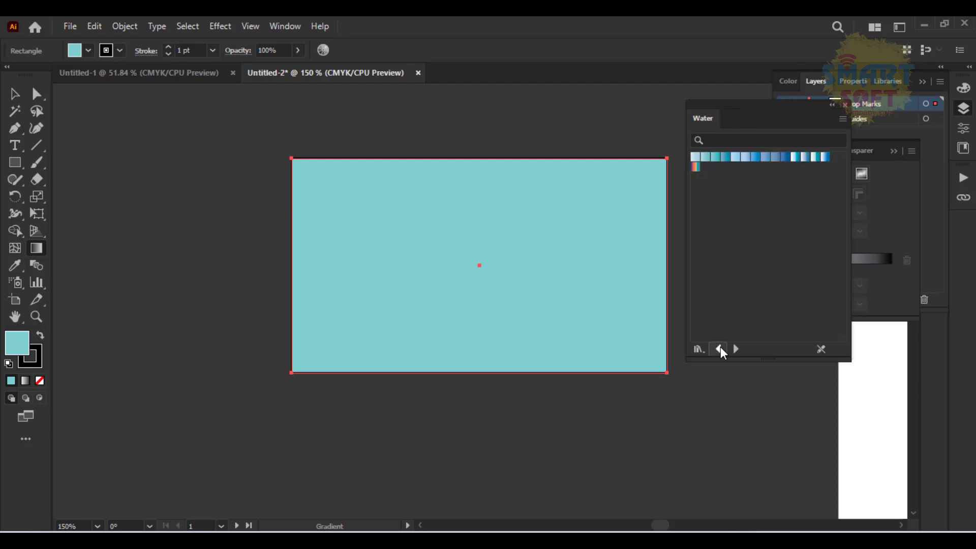
Try several Water gradients on the card rectangle: two blue ones, the multicolor purple-orange-teal one, and a white-to-teal one
{"action": "left_click", "coordinate": [788, 159]}
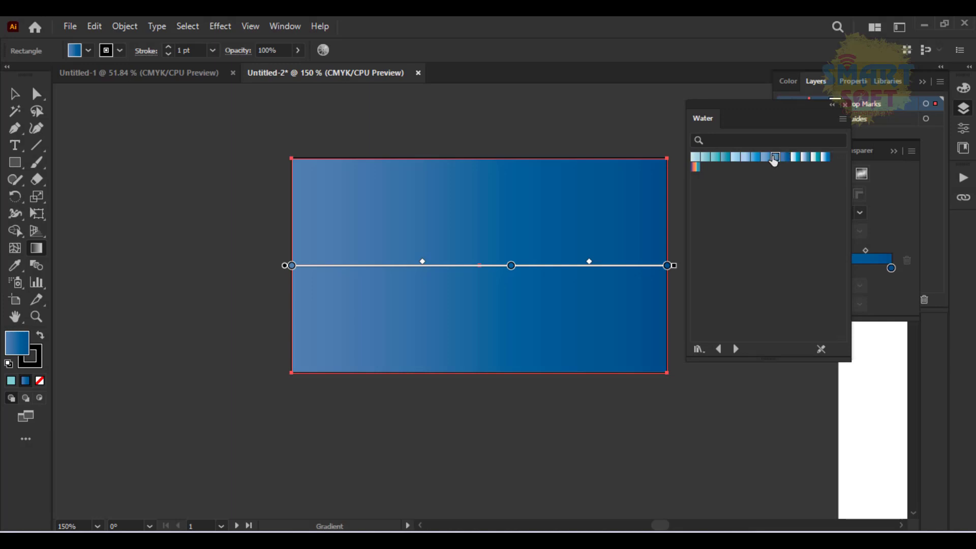
{"action": "left_click", "coordinate": [774, 157]}
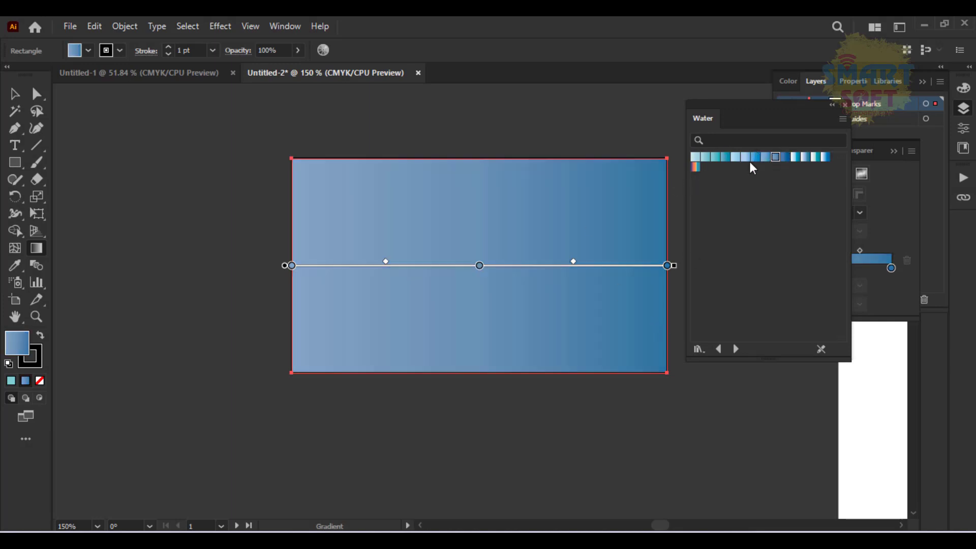
{"action": "left_click", "coordinate": [695, 167]}
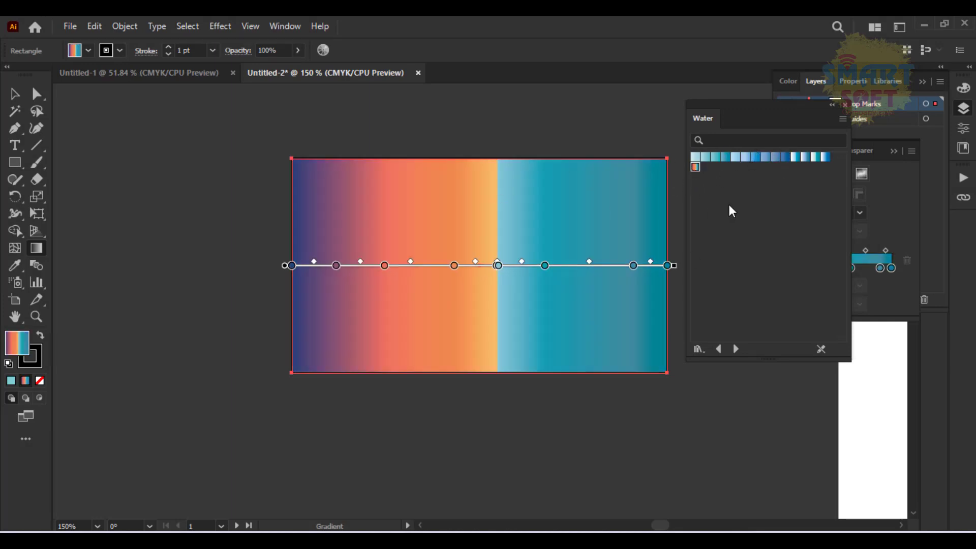
{"action": "left_click", "coordinate": [805, 157]}
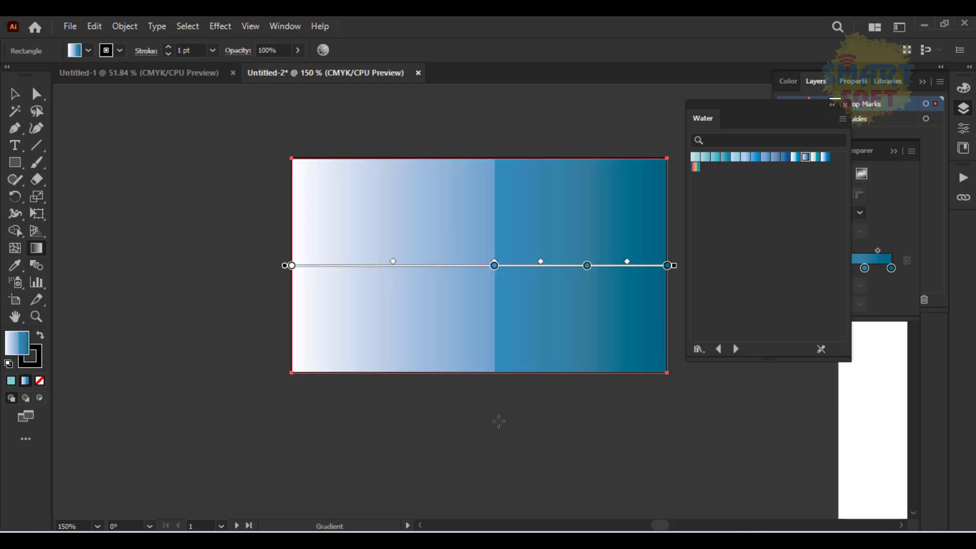
Load the Stone and Brick gradient library and fill the card rectangle with its reddish-brown gradient
{"action": "left_click", "coordinate": [720, 352]}
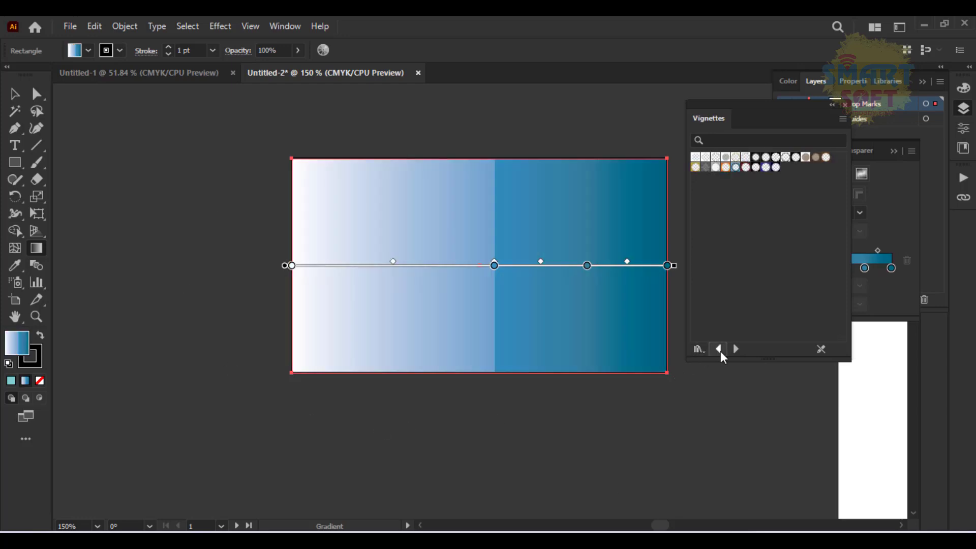
{"action": "left_click", "coordinate": [719, 351]}
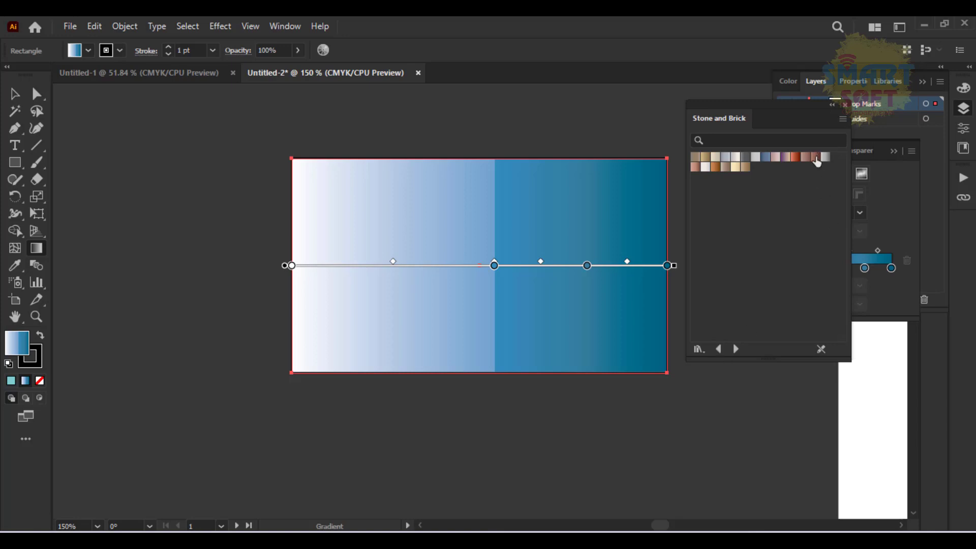
{"action": "left_click", "coordinate": [815, 157]}
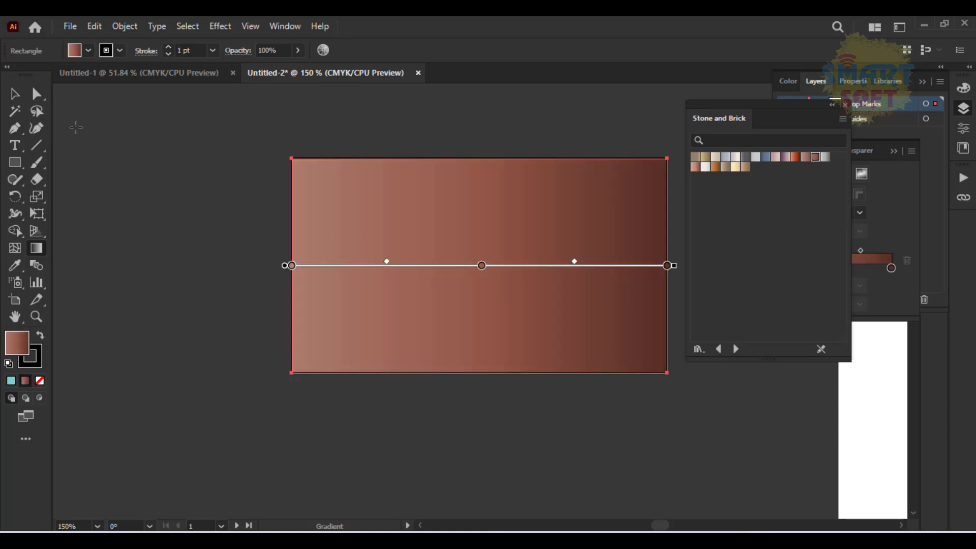
Review the gradient-filled card alongside the other template artboards and return to a close view with the rectangle selected
{"action": "key", "text": "v"}
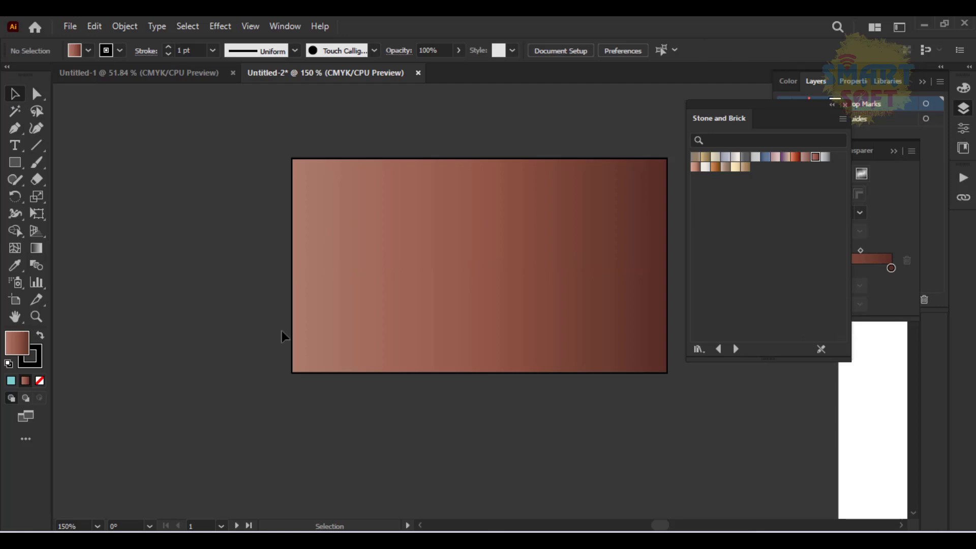
{"action": "key", "text": "ctrl+minus"}
{"action": "key", "text": "ctrl+minus"}
{"action": "left_click_drag", "start_coordinate": [281, 331], "coordinate": [139, 239]}
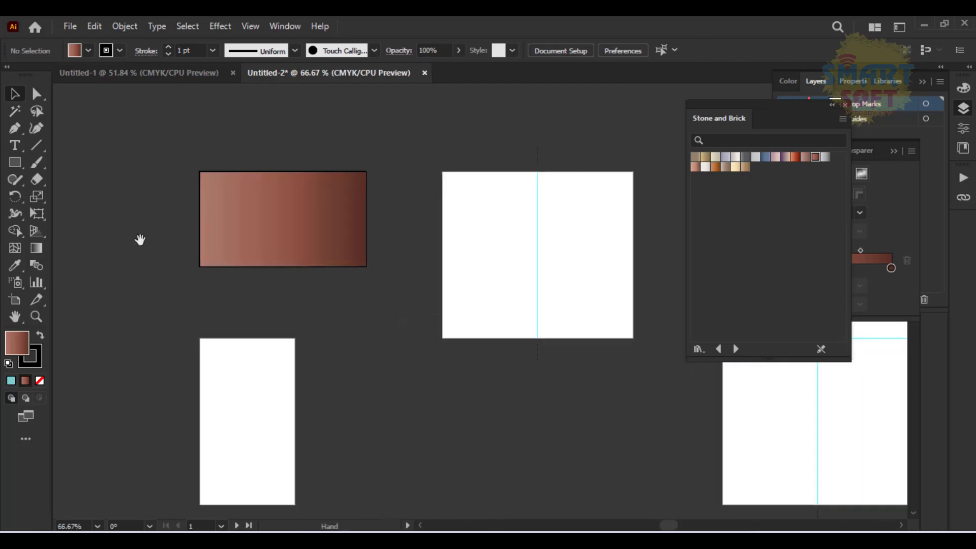
{"action": "left_click", "coordinate": [243, 221]}
{"action": "key", "text": "a"}
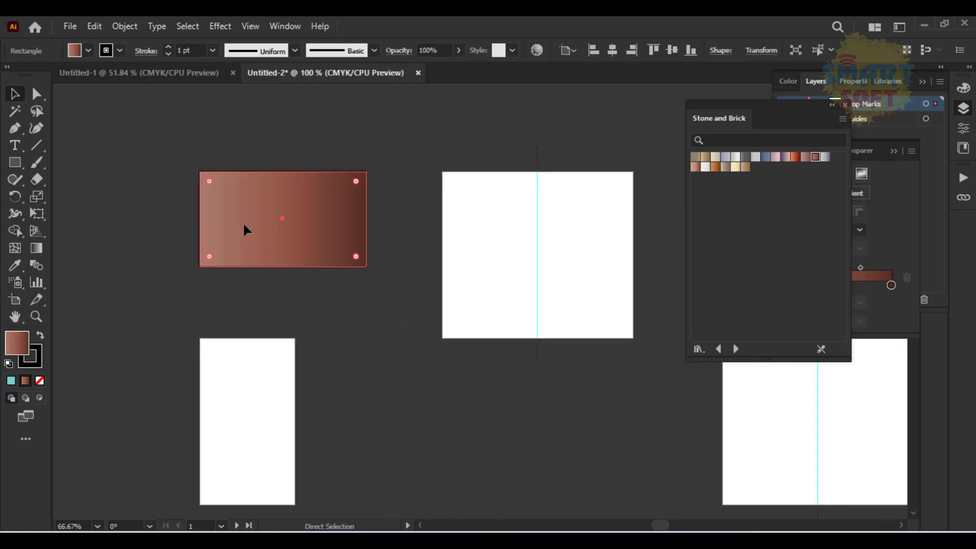
{"action": "key", "text": "v"}
{"action": "key", "text": "ctrl+plus"}
{"action": "key", "text": "ctrl+plus"}
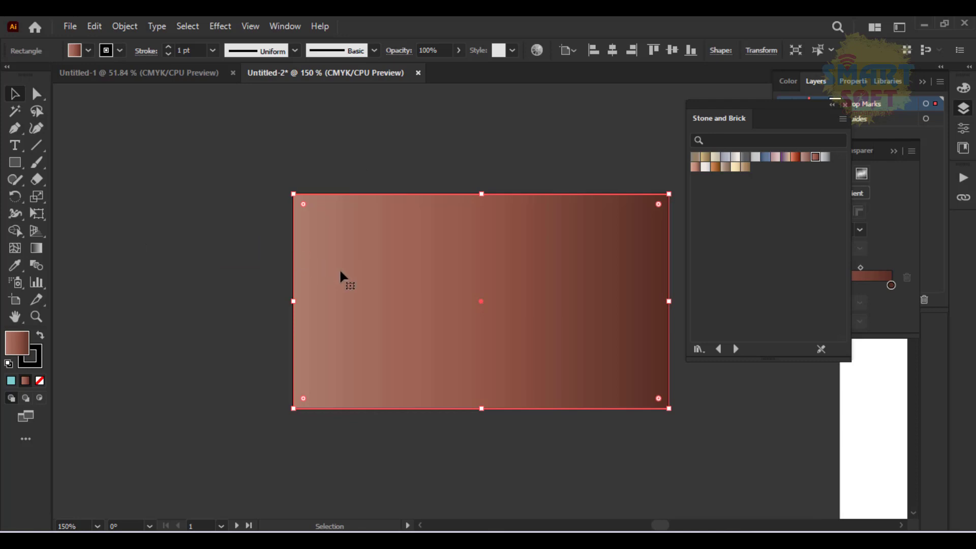
Create an area text box with Lorem ipsum placeholder text across the lower part of the card
{"action": "key", "text": "t"}
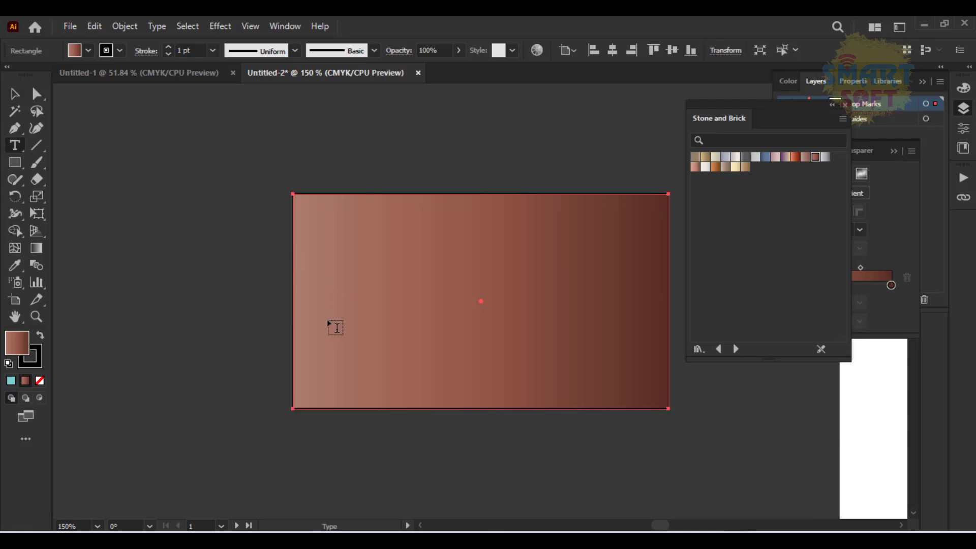
{"action": "left_click_drag", "start_coordinate": [308, 272], "coordinate": [651, 395]}
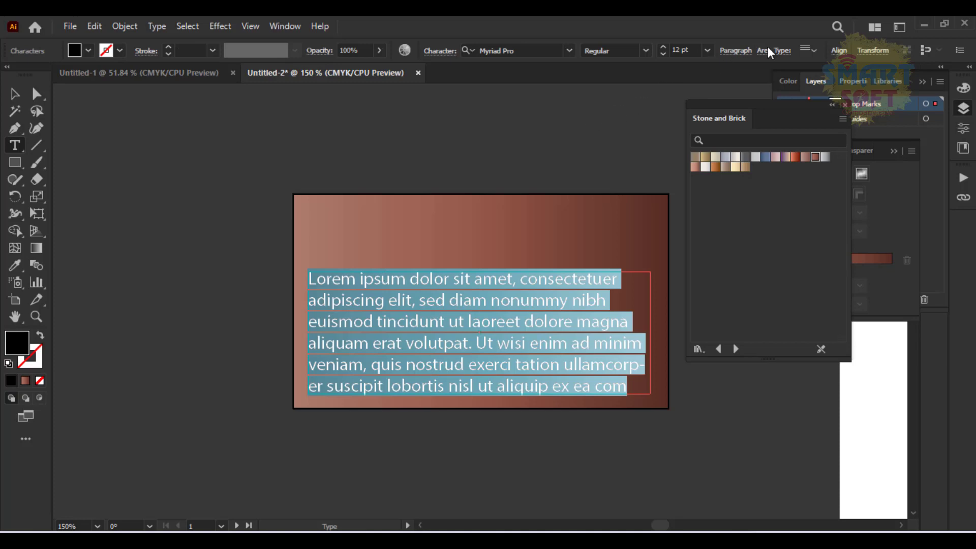
{"action": "left_click", "coordinate": [14, 94]}
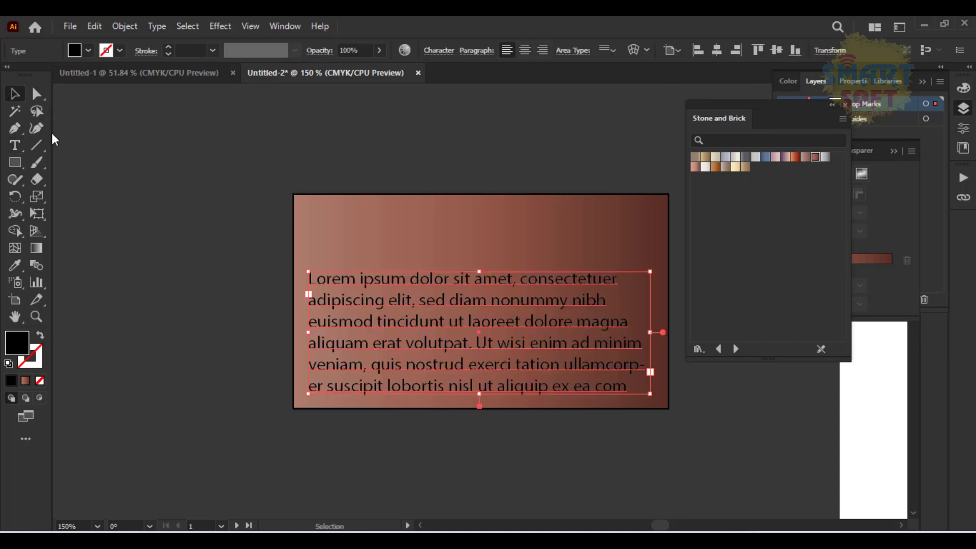
Apply the near-white gradient swatch from the Stone and Brick library to the text box's fill
{"action": "left_click", "coordinate": [88, 49]}
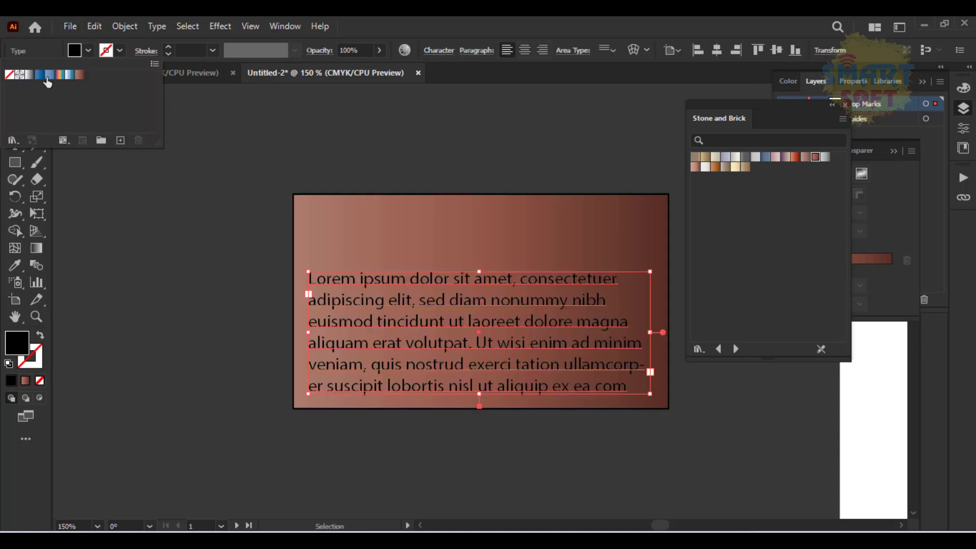
{"action": "left_click", "coordinate": [706, 168]}
{"action": "left_click", "coordinate": [705, 167]}
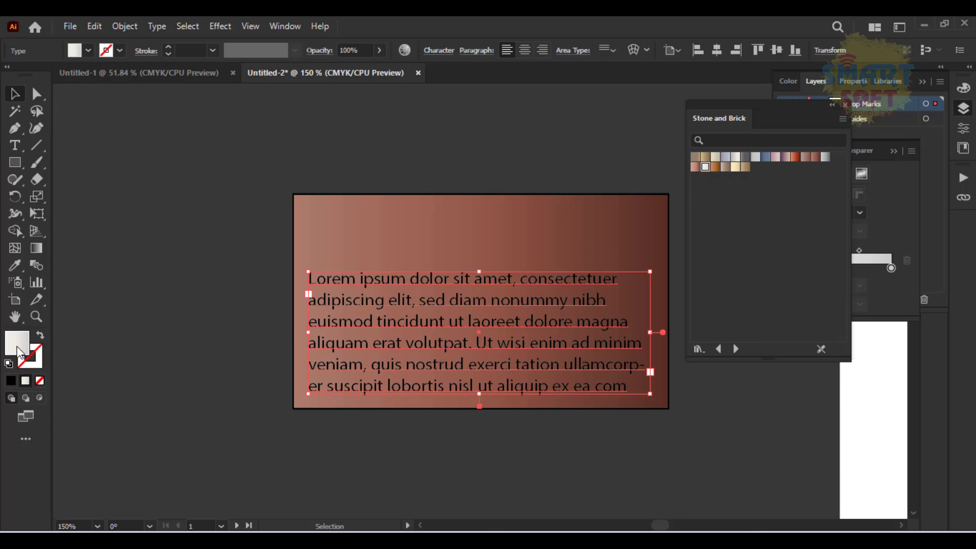
Set the fill color of the paragraph text box to white (ffffff) and deselect it
{"action": "left_click_drag", "start_coordinate": [545, 255], "coordinate": [382, 112]}
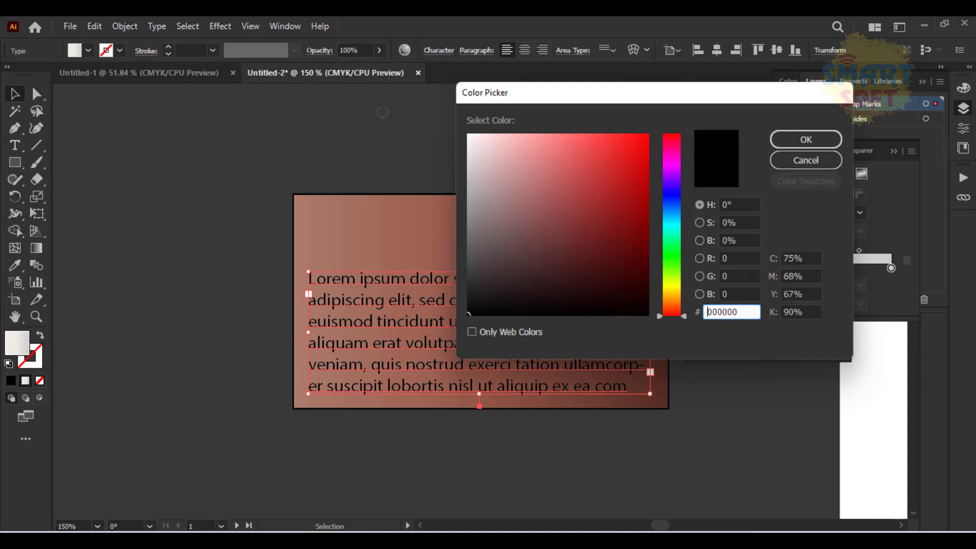
{"action": "left_click_drag", "start_coordinate": [471, 144], "coordinate": [464, 133]}
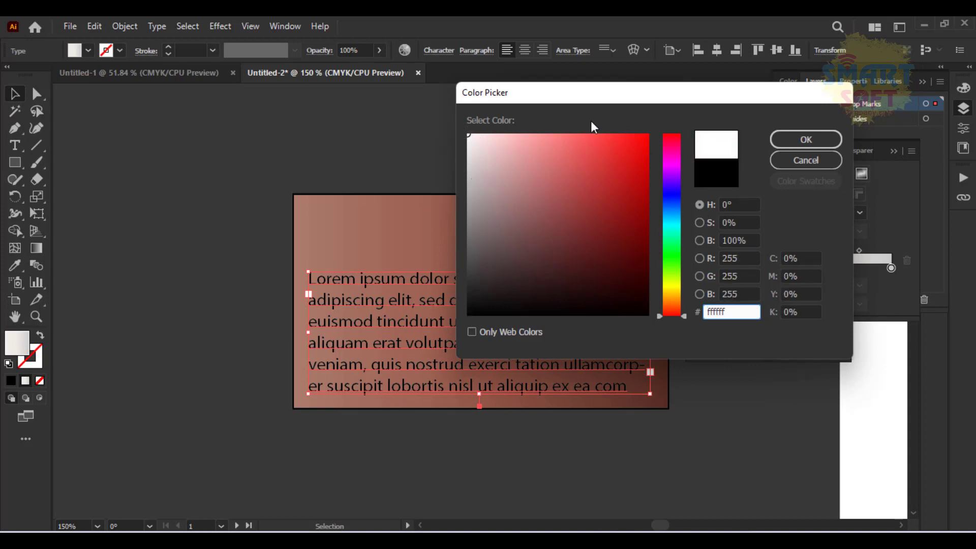
{"action": "left_click", "coordinate": [788, 139]}
{"action": "left_click", "coordinate": [362, 153]}
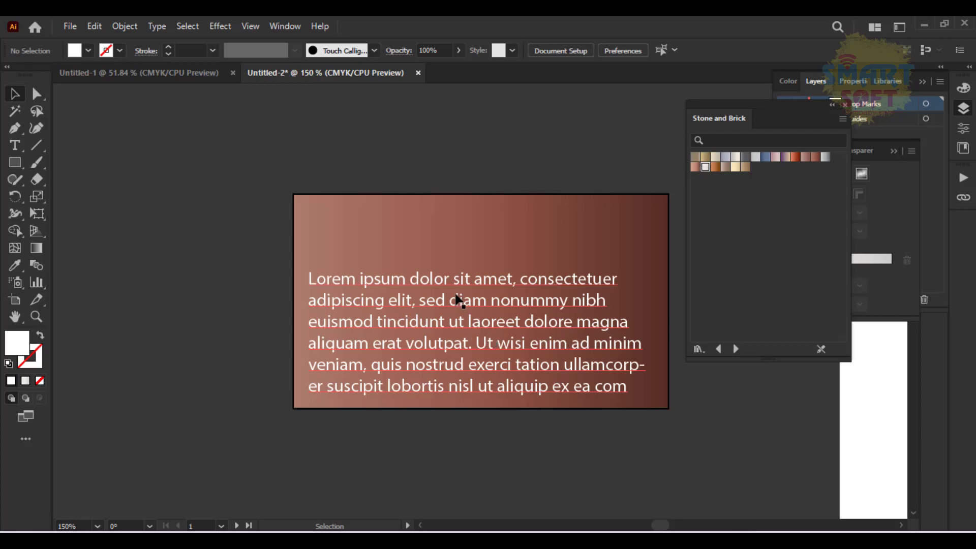
Add a Lorem ipsum point-text heading above the paragraph on the card and set its font size to 20 pt
{"action": "key", "text": "t"}
{"action": "left_click", "coordinate": [417, 242]}
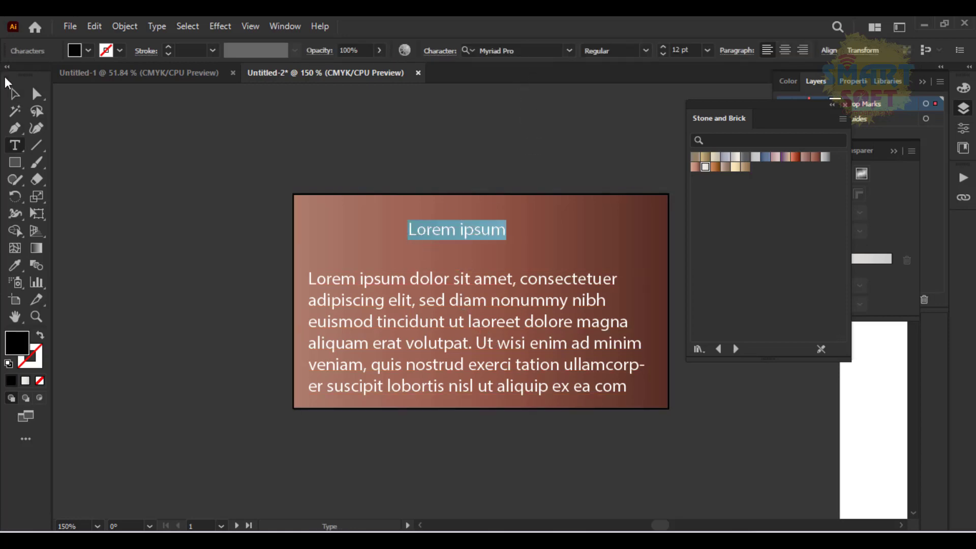
{"action": "left_click", "coordinate": [14, 93]}
{"action": "left_click", "coordinate": [690, 45]}
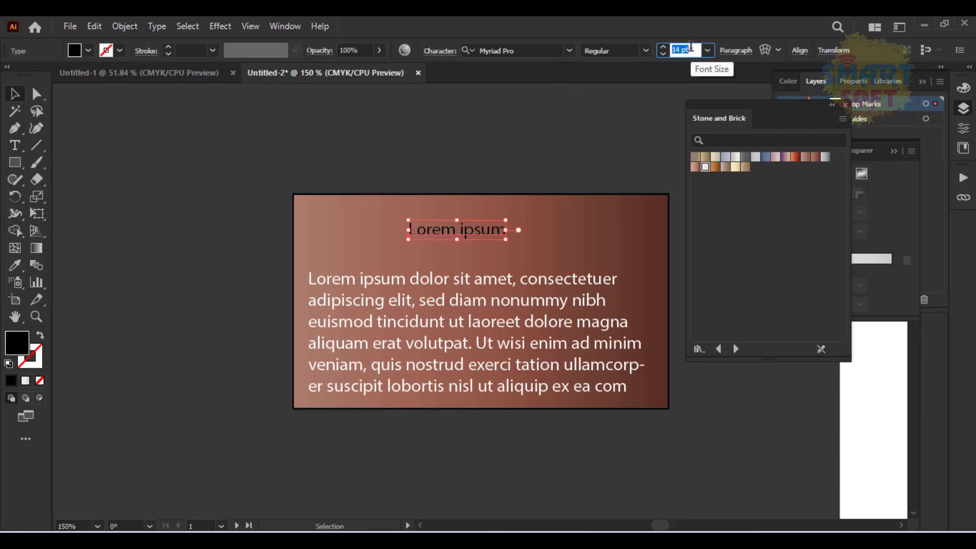
{"action": "scroll", "coordinate": [691, 46], "scroll_direction": "up", "scroll_amount": 8}
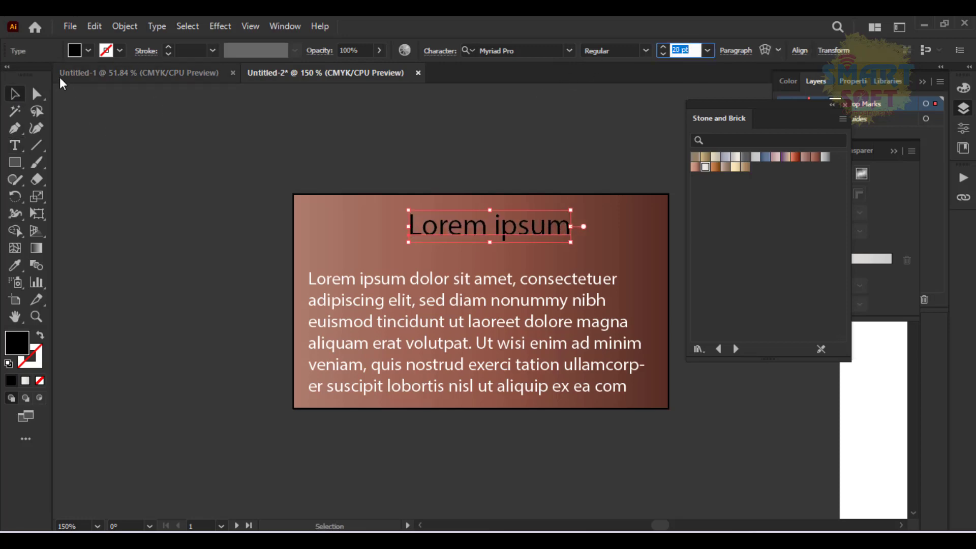
Move the heading slightly down toward the card's center and shift the paragraph slightly up beneath it
{"action": "left_click", "coordinate": [15, 94]}
{"action": "mouse_move", "coordinate": [458, 224]}
{"action": "left_mouse_down"}
{"action": "mouse_move", "coordinate": [464, 234]}
{"action": "mouse_move", "coordinate": [447, 234]}
{"action": "left_mouse_up"}
{"action": "left_click_drag", "start_coordinate": [469, 305], "coordinate": [463, 299]}
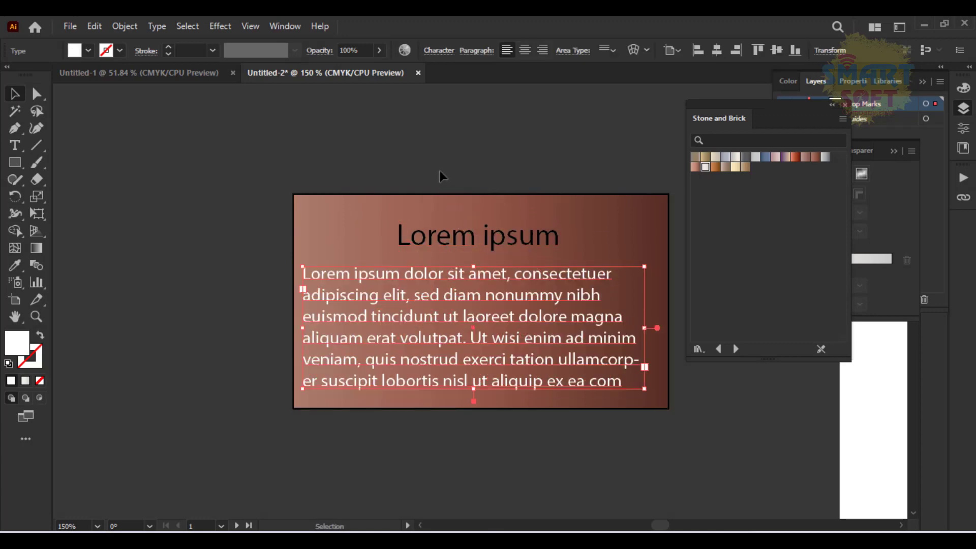
{"action": "left_click", "coordinate": [440, 176]}
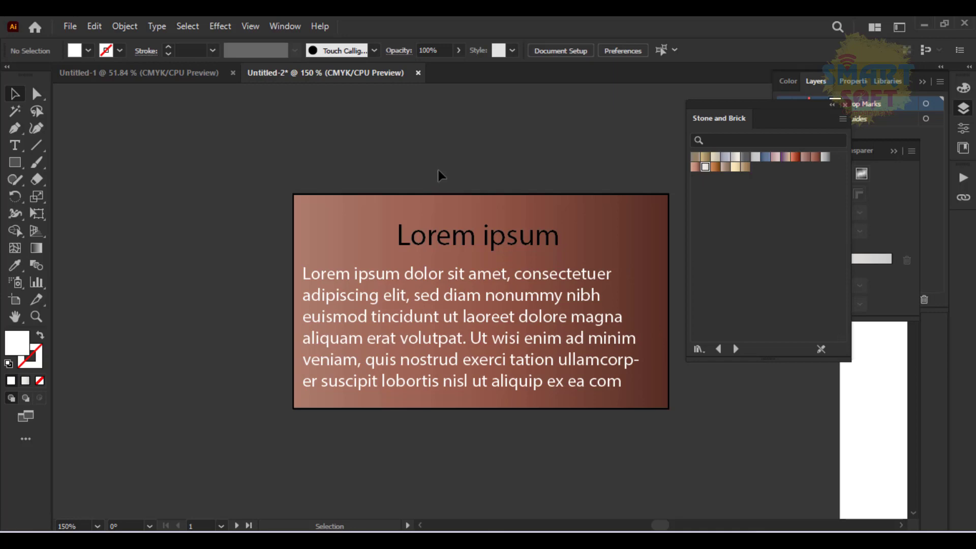
Nudge the paragraph text box three increments to the right to even out its side margins on the card
{"action": "left_click", "coordinate": [469, 282]}
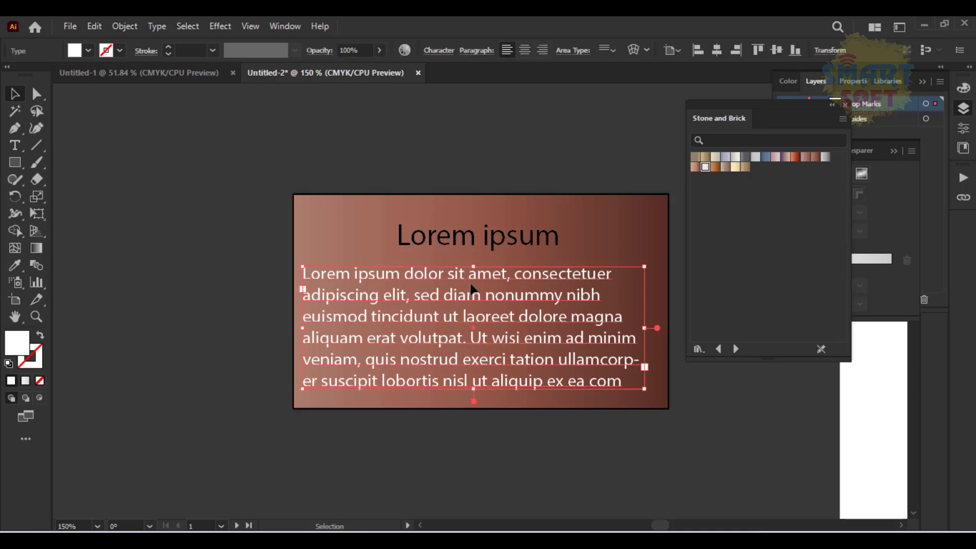
{"action": "key", "text": "Right"}
{"action": "key", "text": "Right"}
{"action": "key", "text": "Right"}
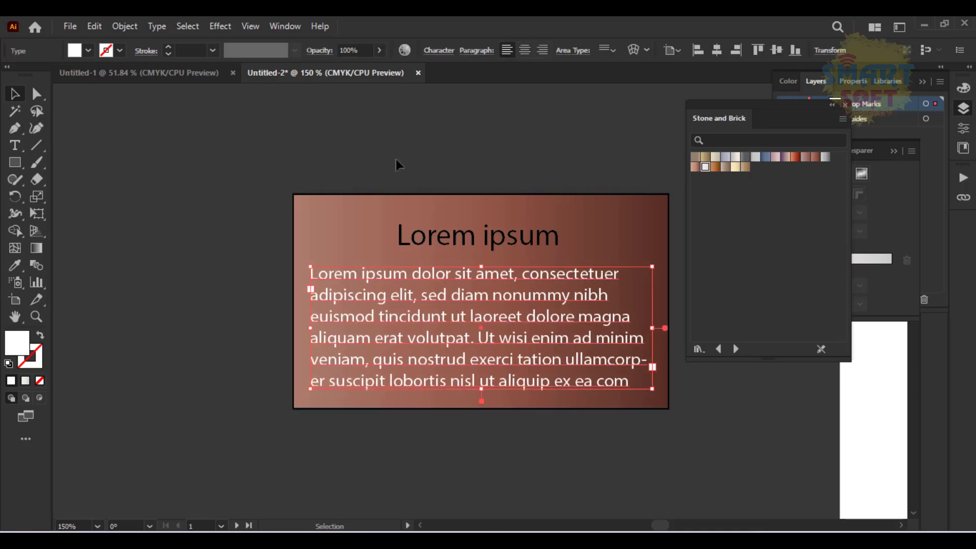
{"action": "left_click", "coordinate": [395, 158]}
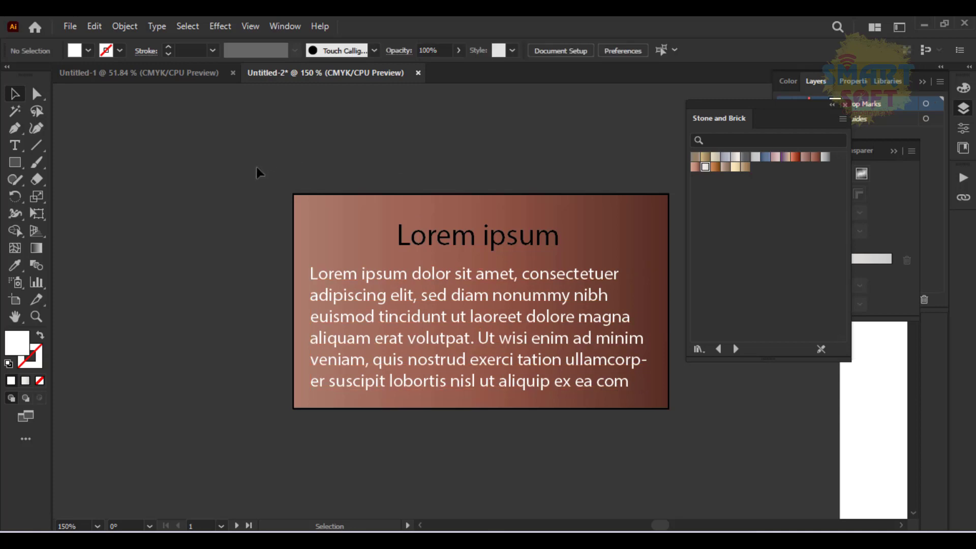
Select the whole card design with its background and texts, and place a copy over the vertical artboard below
{"action": "left_click_drag", "start_coordinate": [257, 168], "coordinate": [742, 462]}
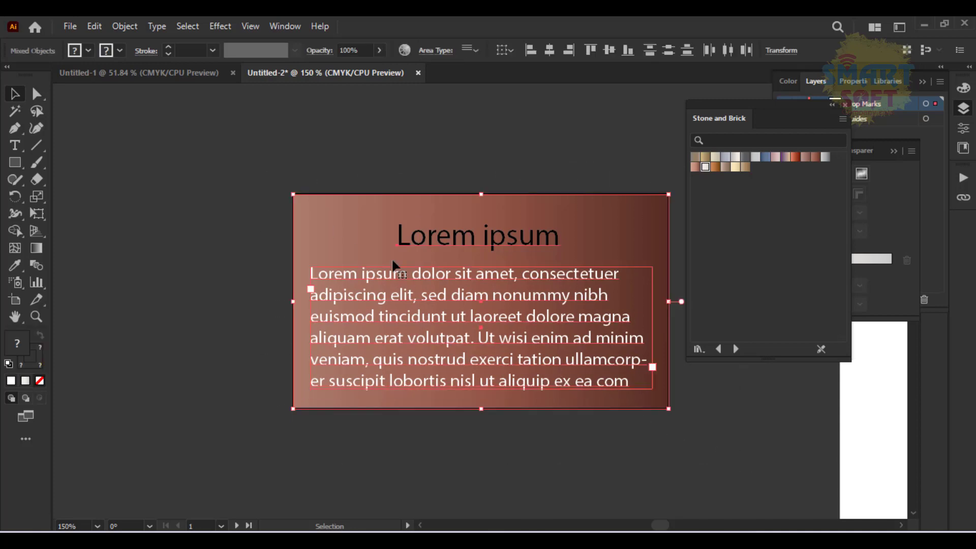
{"action": "left_click", "coordinate": [316, 139]}
{"action": "left_click_drag", "start_coordinate": [262, 151], "coordinate": [754, 488]}
{"action": "key", "text": "ctrl+minus"}
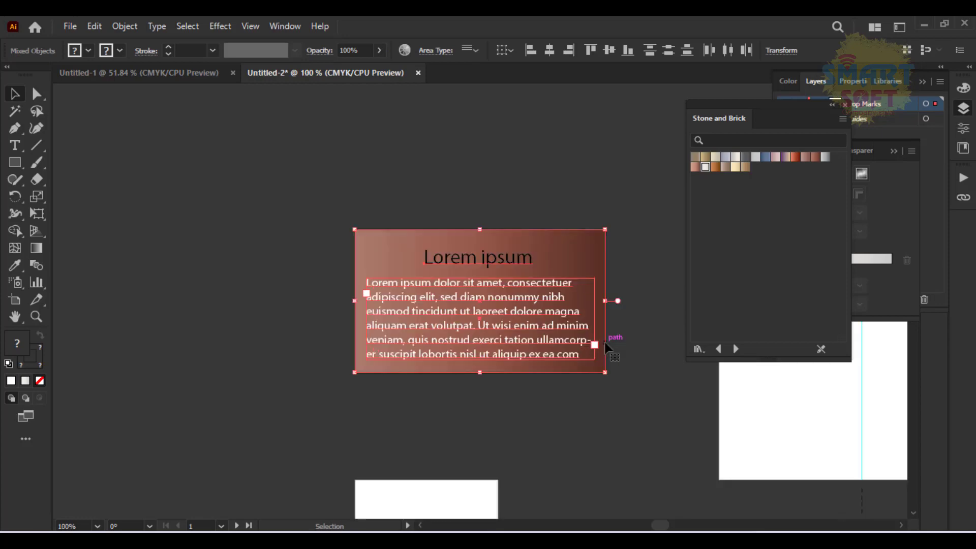
{"action": "left_click_drag", "start_coordinate": [496, 241], "coordinate": [402, 150]}
{"action": "left_click_drag", "start_coordinate": [459, 168], "coordinate": [353, 421]}
{"action": "scroll", "coordinate": [386, 426], "scroll_direction": "down", "scroll_amount": 5}
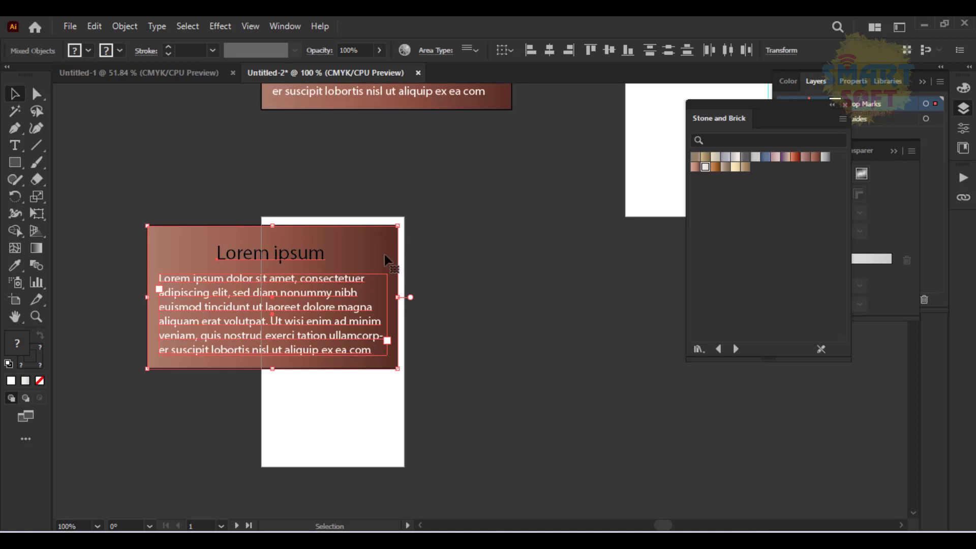
Rotate the copied card design by 270° and move it to fit exactly on the vertical artboard
{"action": "right_click", "coordinate": [294, 259]}
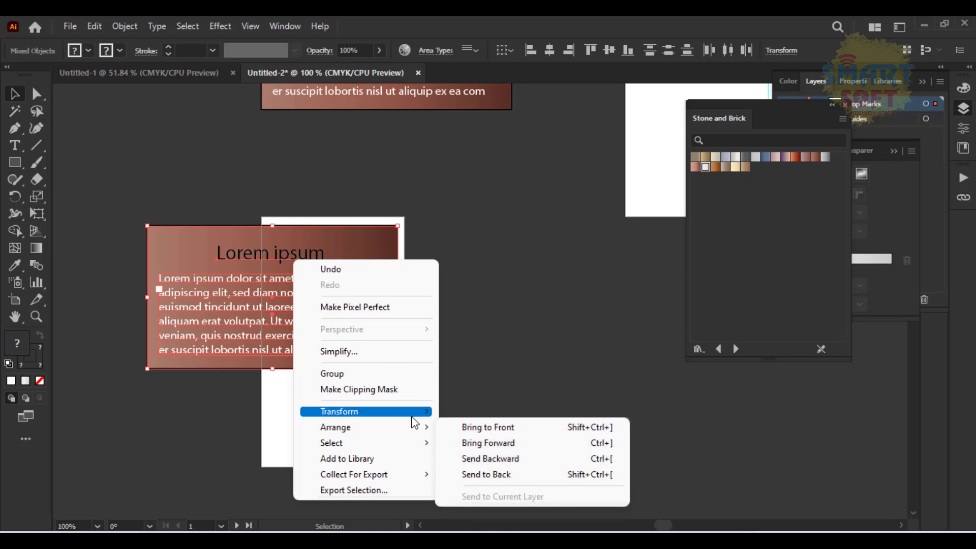
{"action": "mouse_move", "coordinate": [412, 412]}
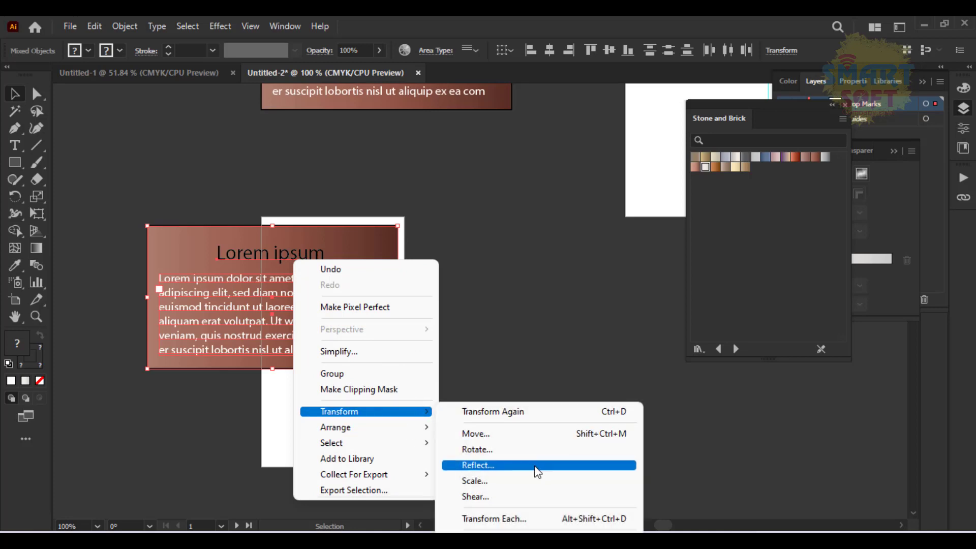
{"action": "left_click", "coordinate": [532, 450]}
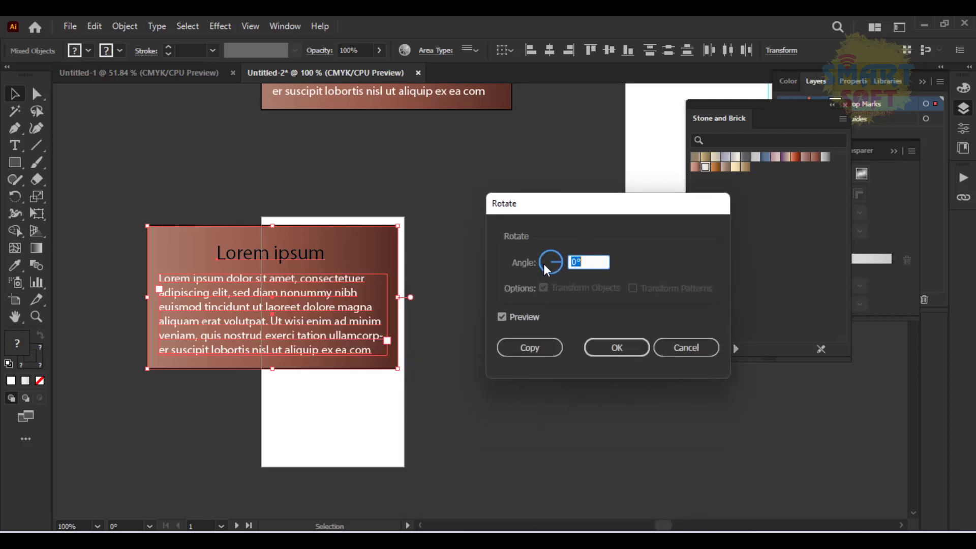
{"action": "left_click", "coordinate": [550, 275]}
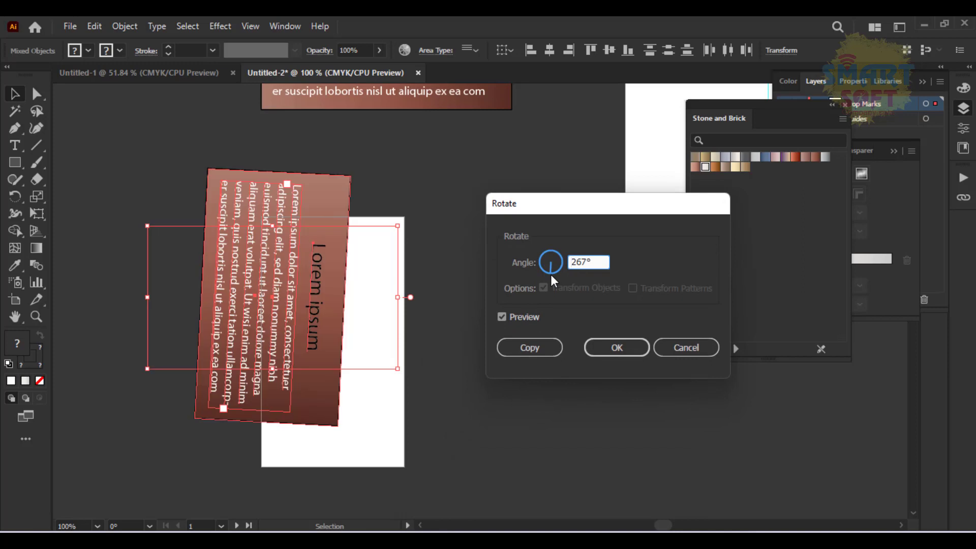
{"action": "left_click_drag", "start_coordinate": [602, 261], "coordinate": [361, 268]}
{"action": "type", "text": "270"}
{"action": "left_click", "coordinate": [520, 313]}
{"action": "left_click", "coordinate": [520, 313]}
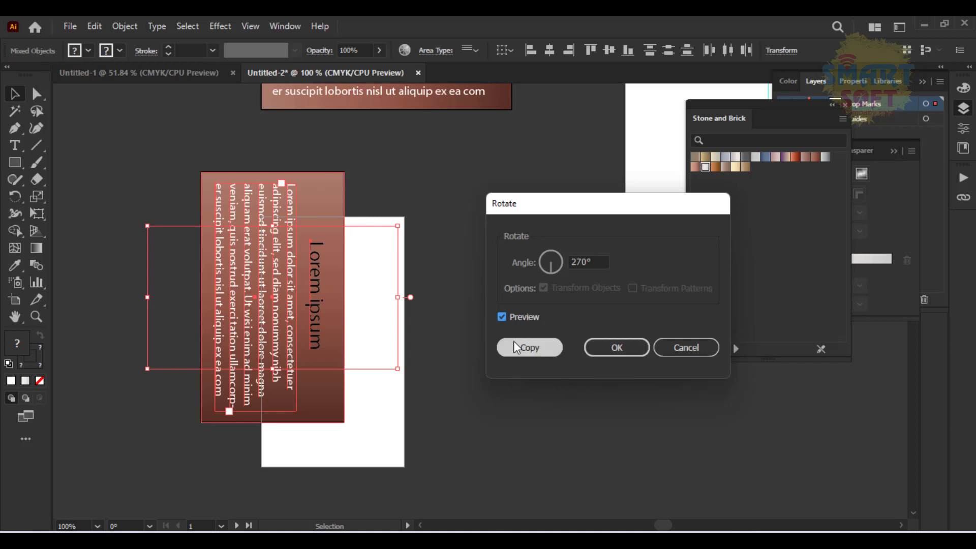
{"action": "left_click", "coordinate": [614, 346]}
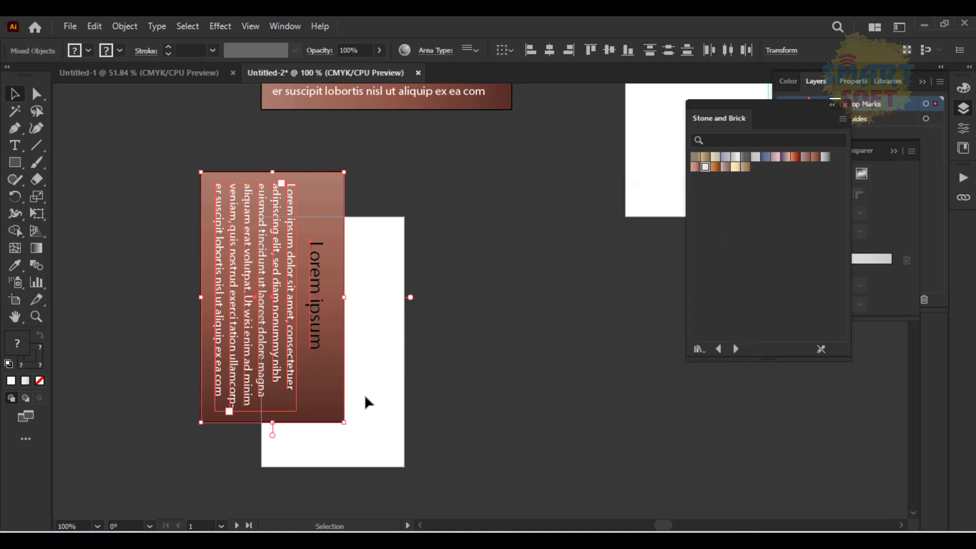
{"action": "left_click_drag", "start_coordinate": [329, 245], "coordinate": [387, 278]}
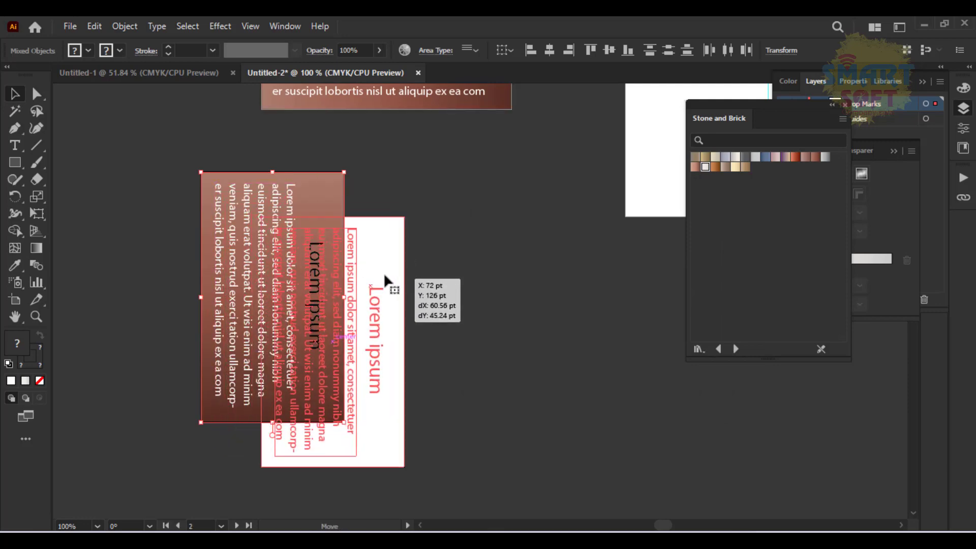
{"action": "left_click", "coordinate": [485, 285]}
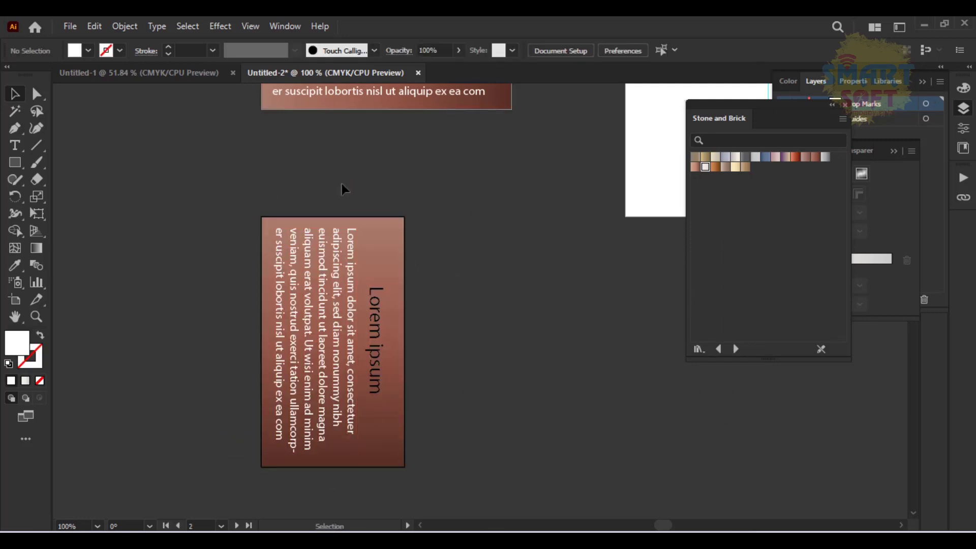
Place a copy of the vertical card design on the left half of the two-panel artboard, against its center guide
{"action": "left_click_drag", "start_coordinate": [457, 247], "coordinate": [102, 443]}
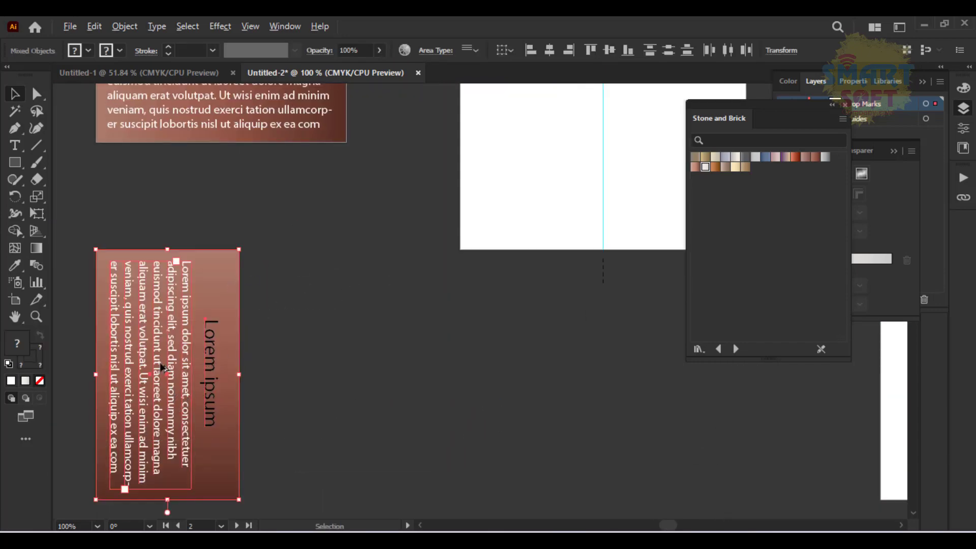
{"action": "left_click_drag", "start_coordinate": [162, 367], "coordinate": [523, 113]}
{"action": "left_click_drag", "start_coordinate": [578, 238], "coordinate": [366, 378]}
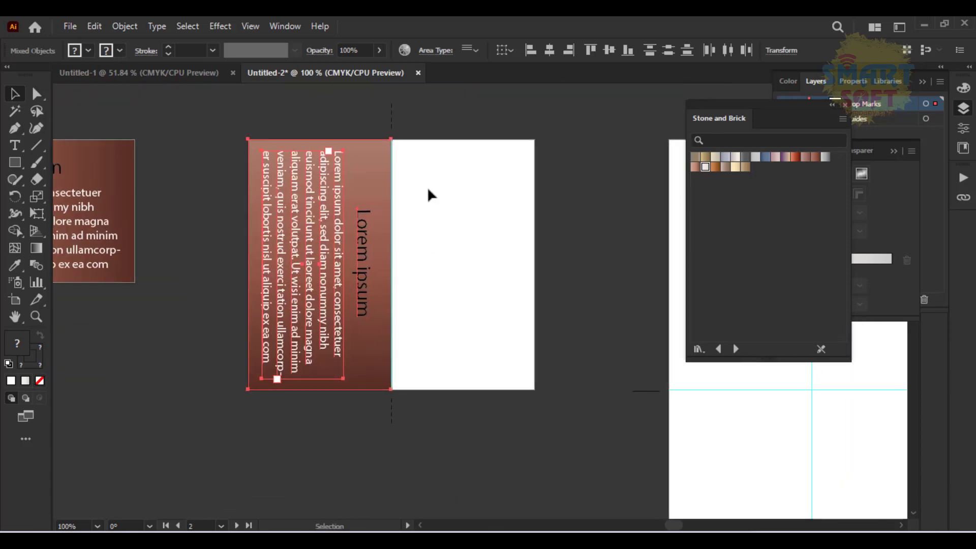
{"action": "left_click", "coordinate": [392, 114]}
{"action": "left_click", "coordinate": [422, 113]}
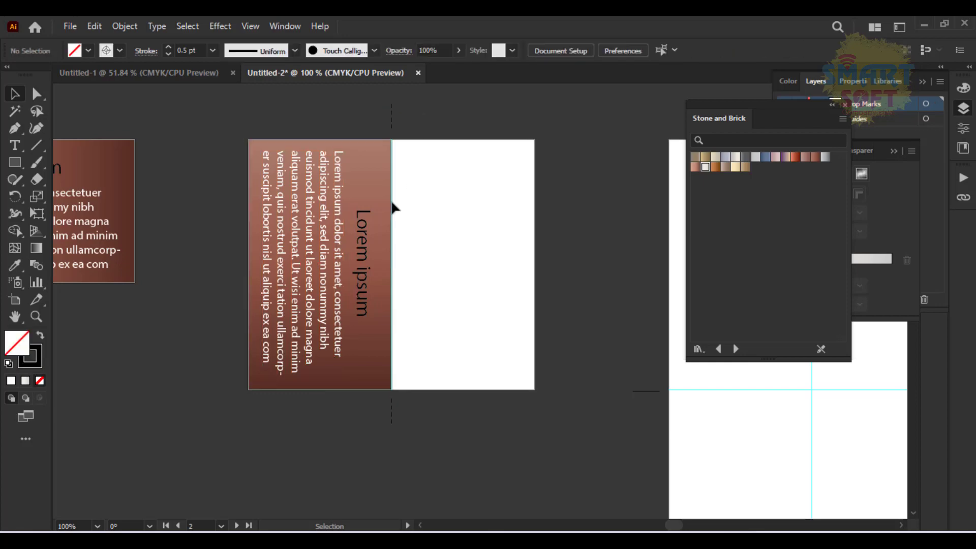
Duplicate the vertical card design onto the right half of the two-panel artboard
{"action": "left_click_drag", "start_coordinate": [186, 185], "coordinate": [377, 304]}
{"action": "left_click_drag", "start_coordinate": [376, 185], "coordinate": [512, 181]}
{"action": "left_click", "coordinate": [588, 312]}
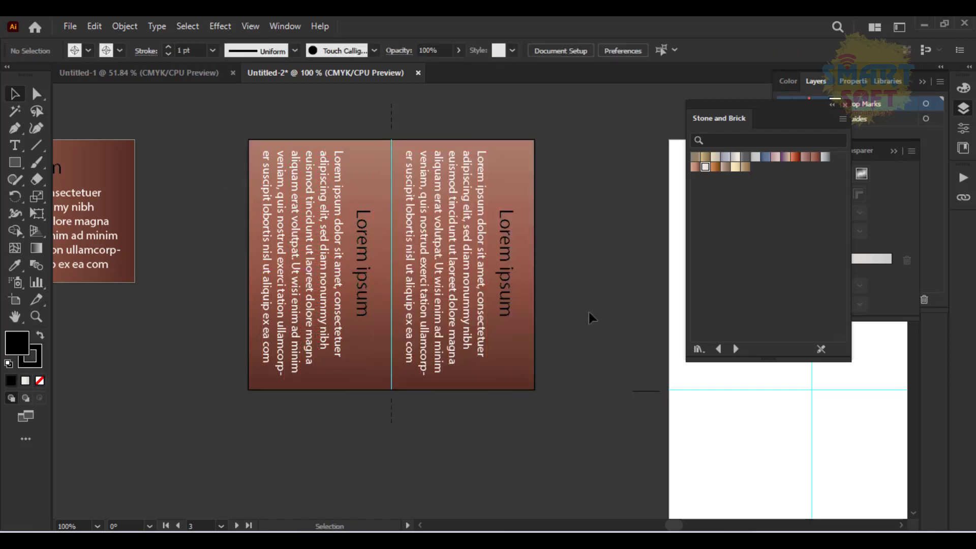
Fill the background rectangle of the artboard's right-half card with the Water With Horizon 2 gradient
{"action": "left_click", "coordinate": [495, 364]}
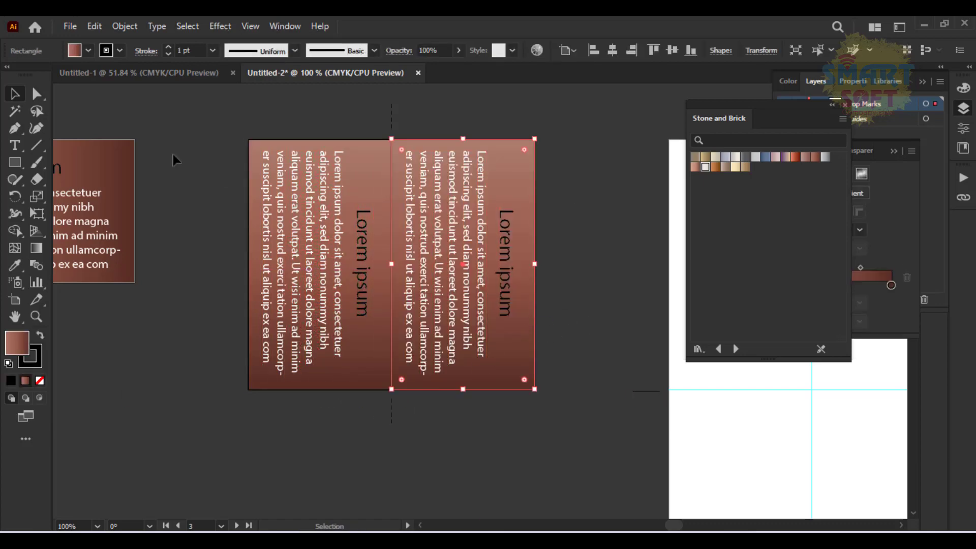
{"action": "left_click", "coordinate": [89, 50]}
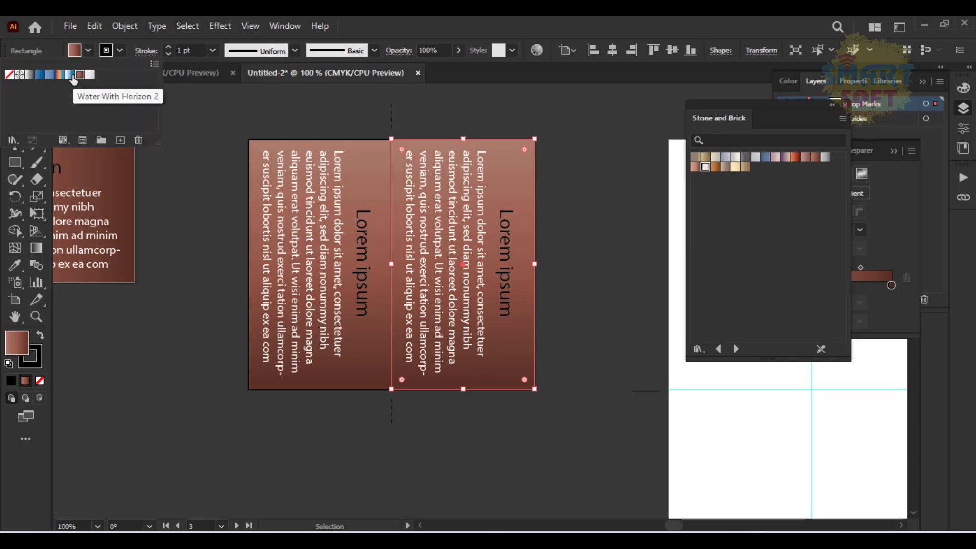
{"action": "left_click", "coordinate": [72, 76]}
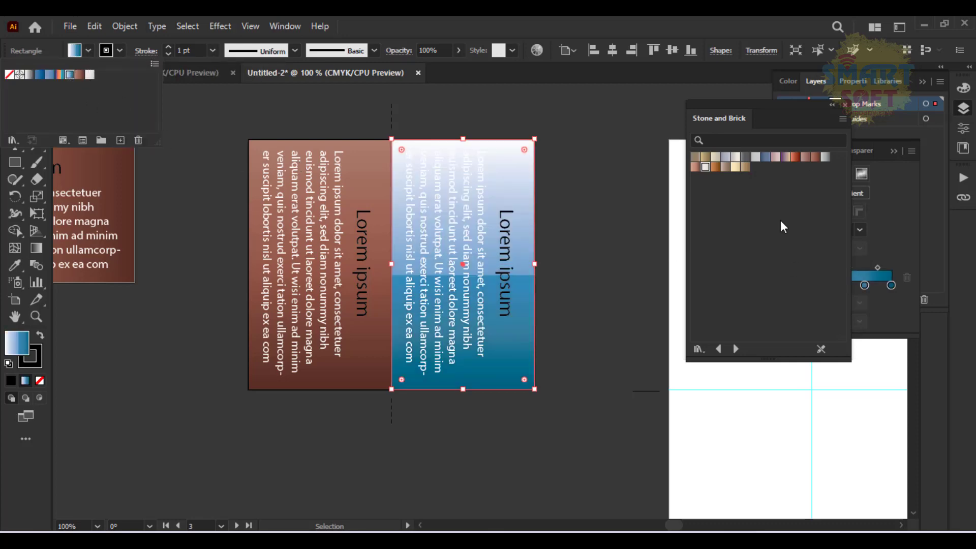
Load the Spectrums gradient library and fill the right-half card's rectangle with its bright rainbow gradient
{"action": "left_click", "coordinate": [725, 352]}
{"action": "left_click", "coordinate": [732, 348]}
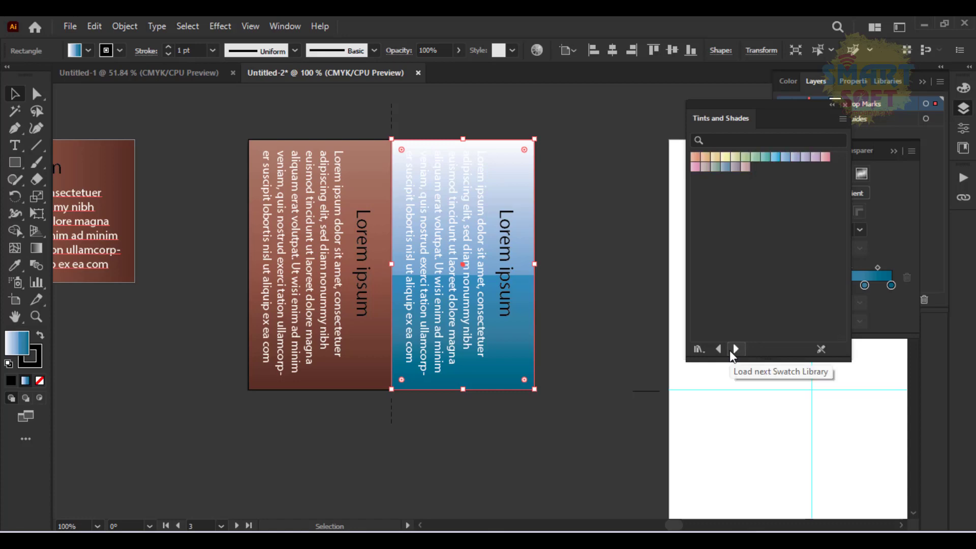
{"action": "left_click", "coordinate": [718, 349]}
{"action": "left_click", "coordinate": [719, 349]}
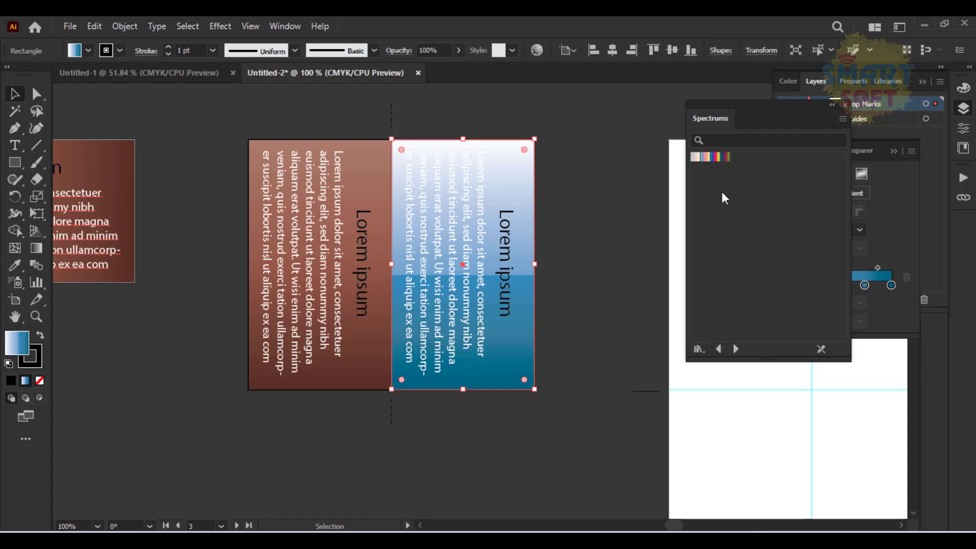
{"action": "left_click", "coordinate": [715, 158]}
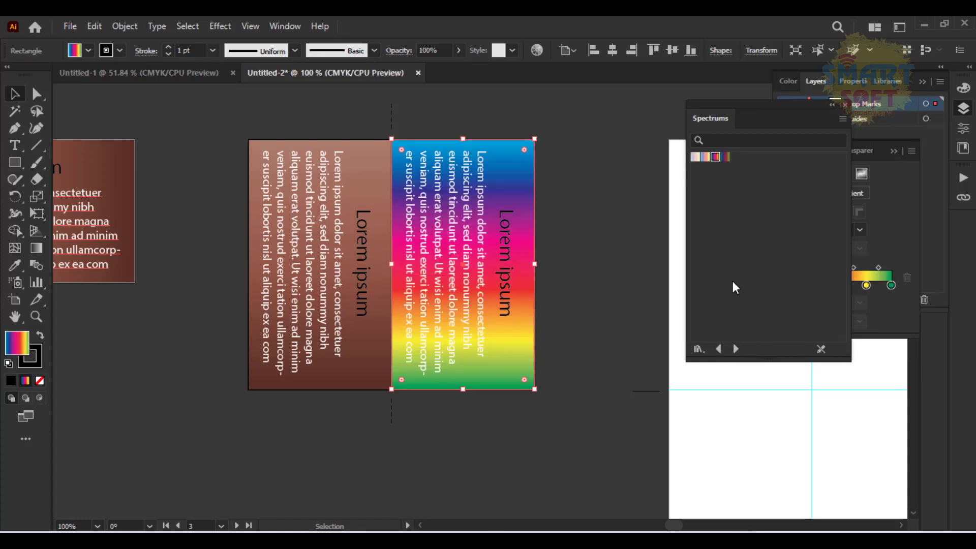
Load the Sky gradient library and, after trying a blue gradient, fill the right-half card's rectangle with the purple-to-peach gradient
{"action": "left_click", "coordinate": [719, 349]}
{"action": "left_click", "coordinate": [736, 168]}
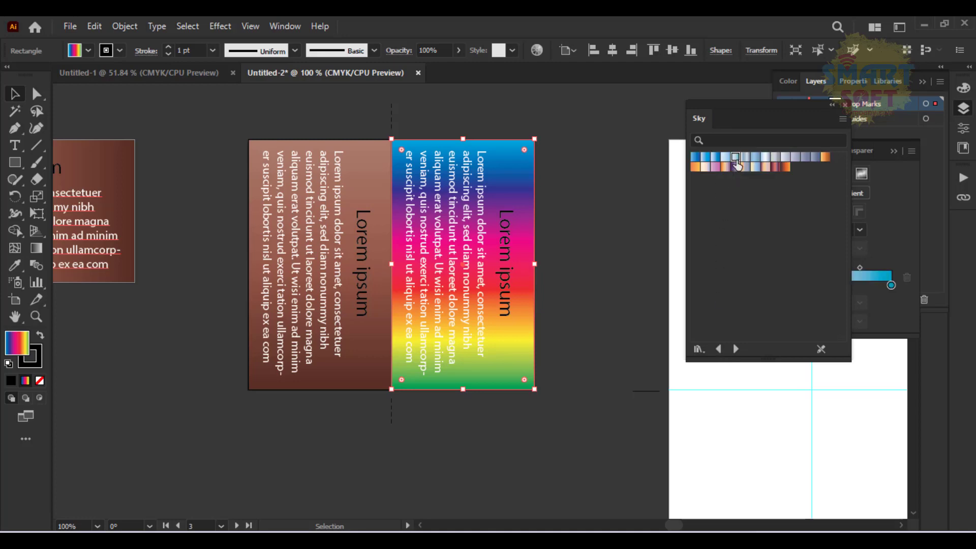
{"action": "left_click", "coordinate": [715, 158]}
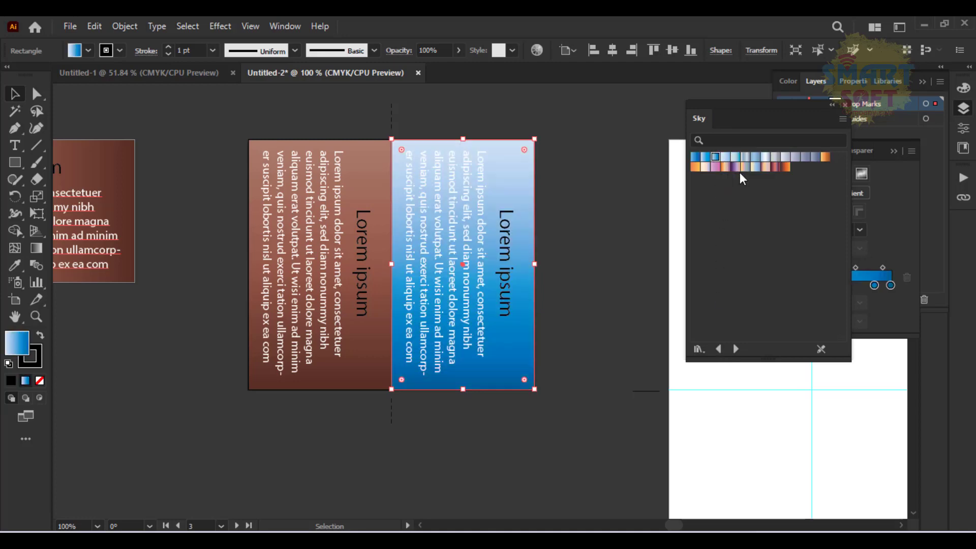
{"action": "left_click", "coordinate": [736, 167]}
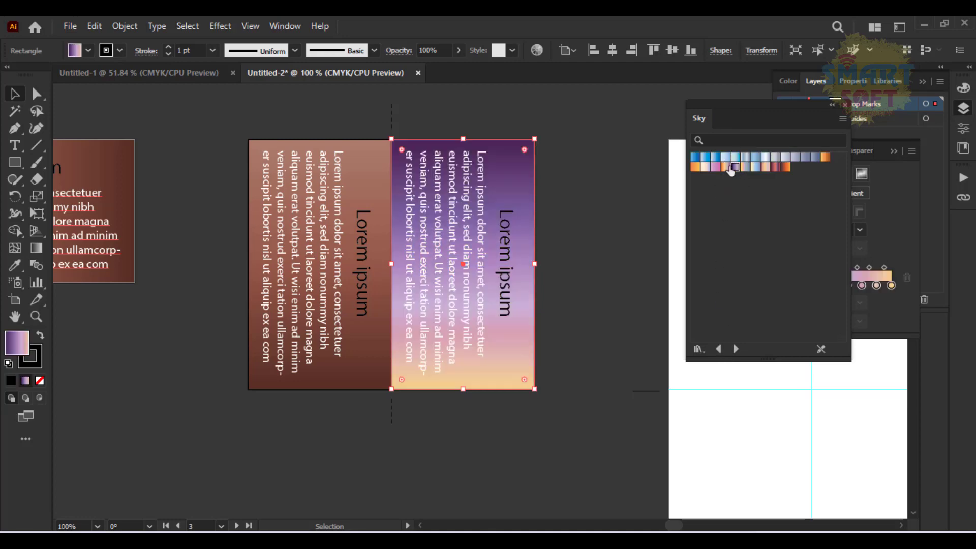
Try the orange and pale lavender Sky gradients on the right-half card's rectangle, then fill it with the plum-and-coral gradient
{"action": "left_click", "coordinate": [766, 168]}
{"action": "left_click", "coordinate": [784, 166]}
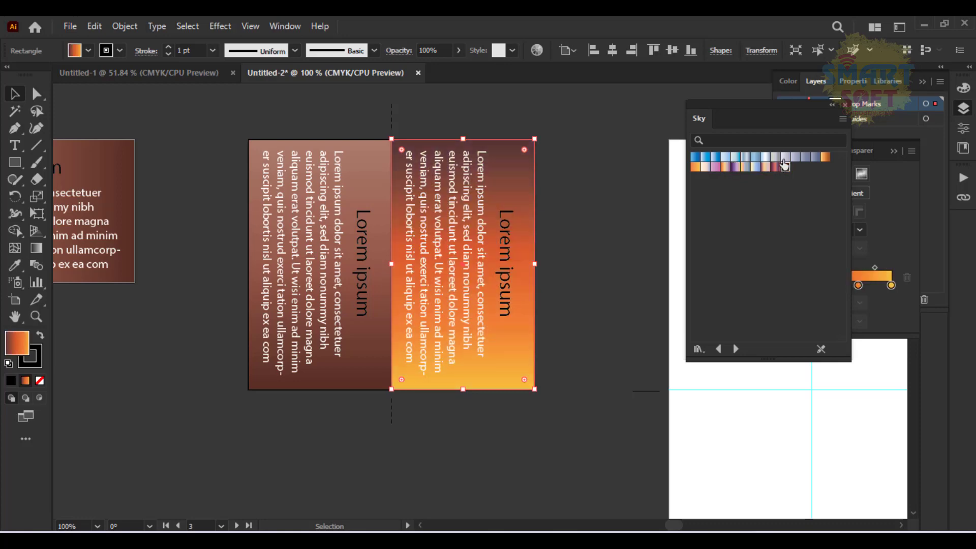
{"action": "left_click", "coordinate": [785, 157]}
{"action": "left_click", "coordinate": [775, 167]}
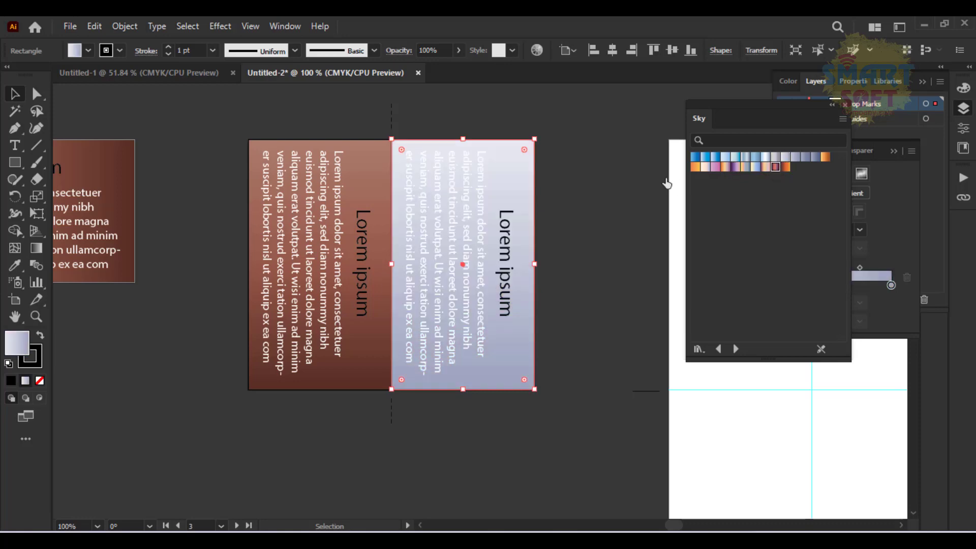
{"action": "left_click", "coordinate": [613, 188]}
Duplicate the plum-and-coral card design onto the upper-left panel of the neighbouring four-panel artboard
{"action": "key", "text": "space"}
{"action": "left_click_drag", "start_coordinate": [608, 222], "coordinate": [370, 196]}
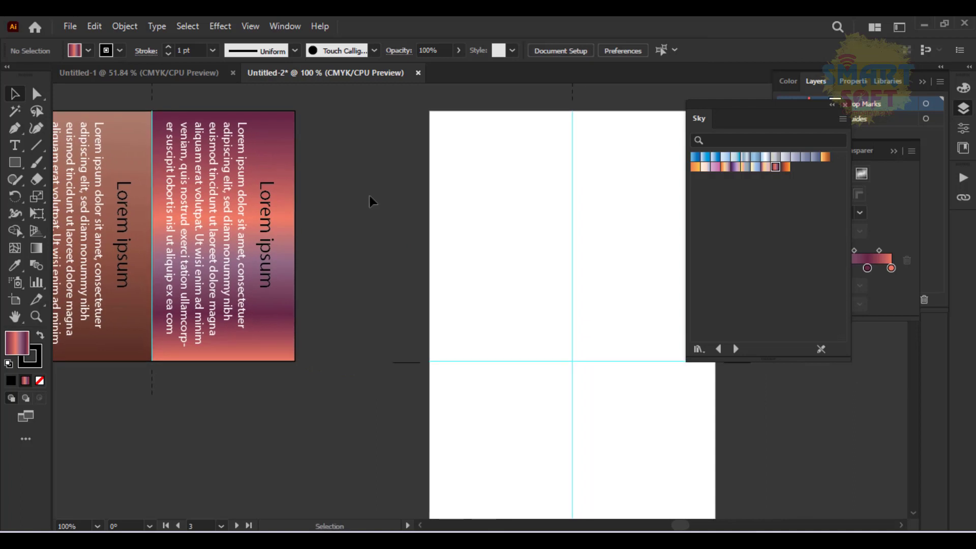
{"action": "left_click_drag", "start_coordinate": [219, 312], "coordinate": [503, 250]}
{"action": "left_click", "coordinate": [390, 218]}
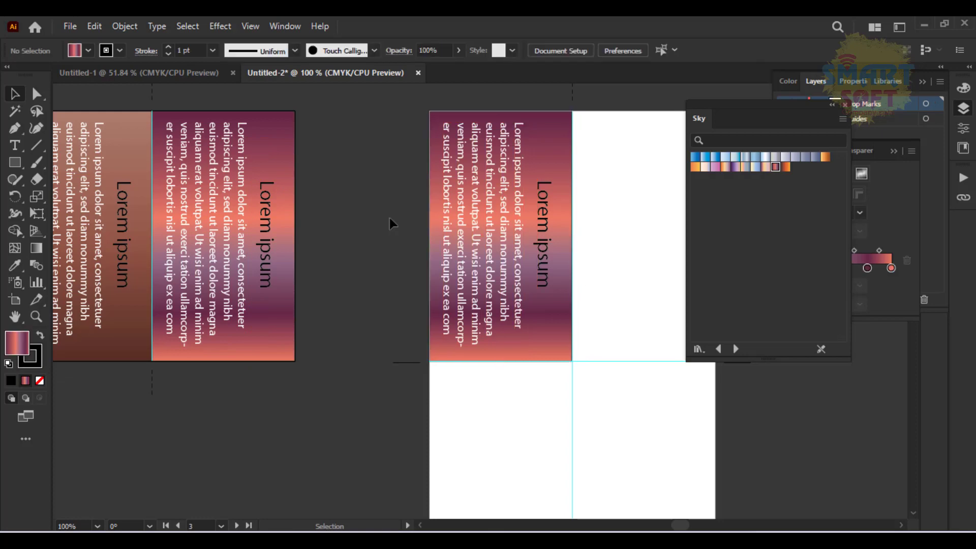
Duplicate the plum-and-coral card into the remaining three panels of the four-panel artboard
{"action": "left_click_drag", "start_coordinate": [398, 214], "coordinate": [242, 188]}
{"action": "left_click_drag", "start_coordinate": [486, 183], "coordinate": [452, 178]}
{"action": "left_click_drag", "start_coordinate": [333, 397], "coordinate": [488, 264]}
{"action": "left_click_drag", "start_coordinate": [491, 218], "coordinate": [489, 433]}
Fill the upper-right card's rectangle with the Sky library's orange-to-brown gradient after trying a pale-to-blue one
{"action": "left_click", "coordinate": [510, 315]}
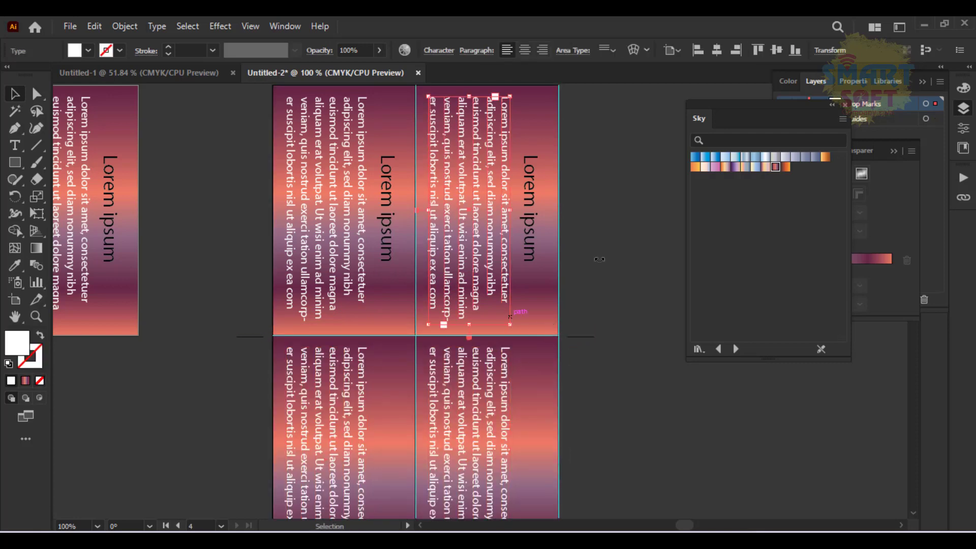
{"action": "left_click", "coordinate": [599, 259]}
{"action": "left_click", "coordinate": [550, 135]}
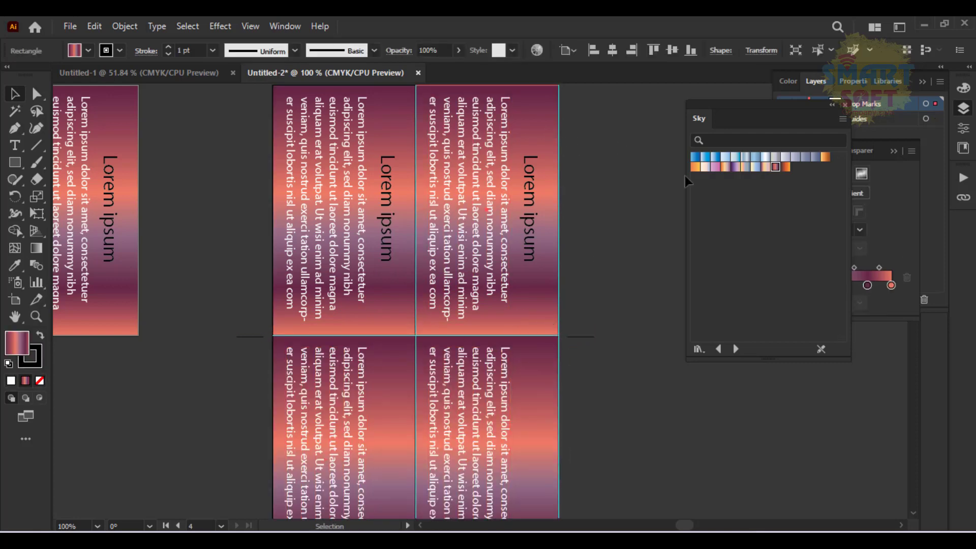
{"action": "left_click", "coordinate": [735, 156]}
{"action": "scroll", "coordinate": [559, 227], "scroll_direction": "down", "scroll_amount": 1}
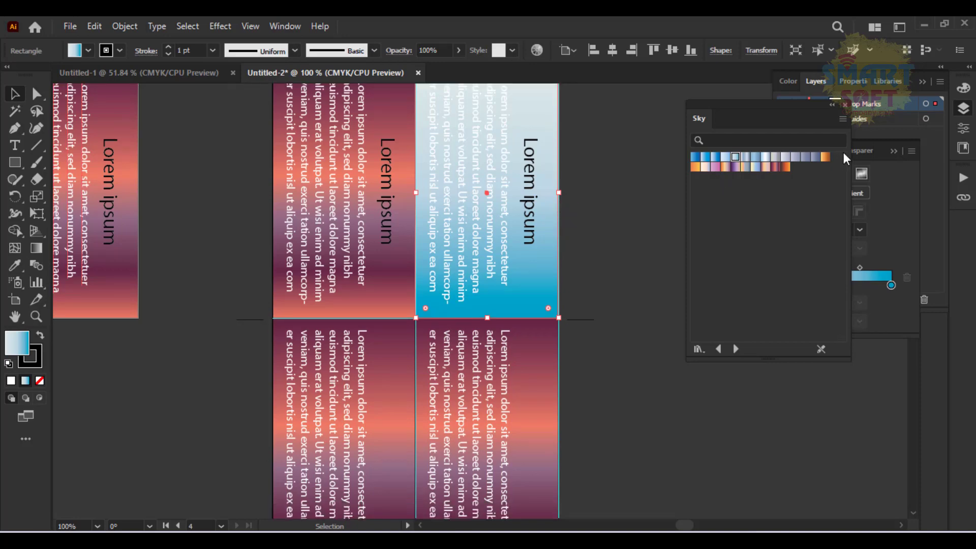
{"action": "left_click", "coordinate": [823, 158]}
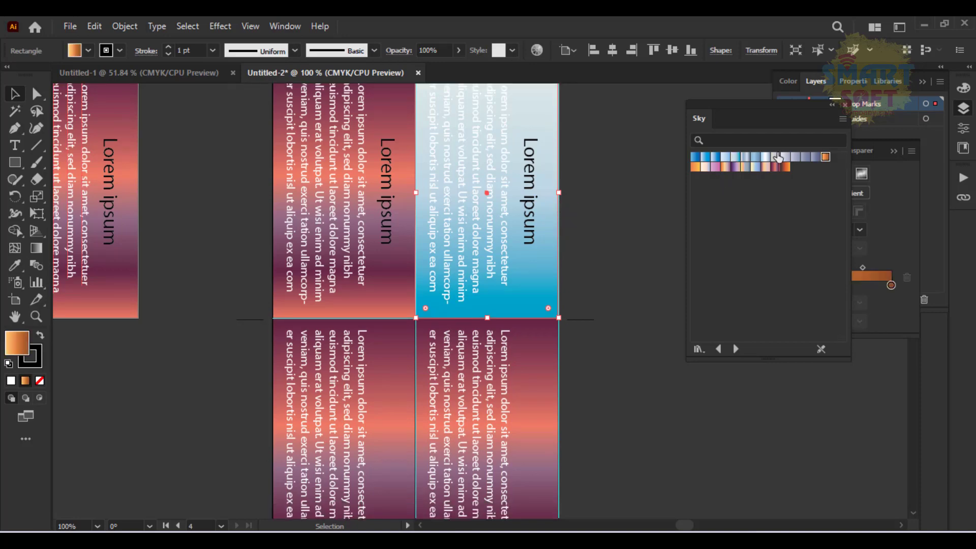
{"action": "left_click", "coordinate": [643, 188]}
Fill the lower-left card's rectangle with a beige-brown gradient from the Stone and Brick library after trying Spectrum from the Spectrums library
{"action": "left_click", "coordinate": [395, 358]}
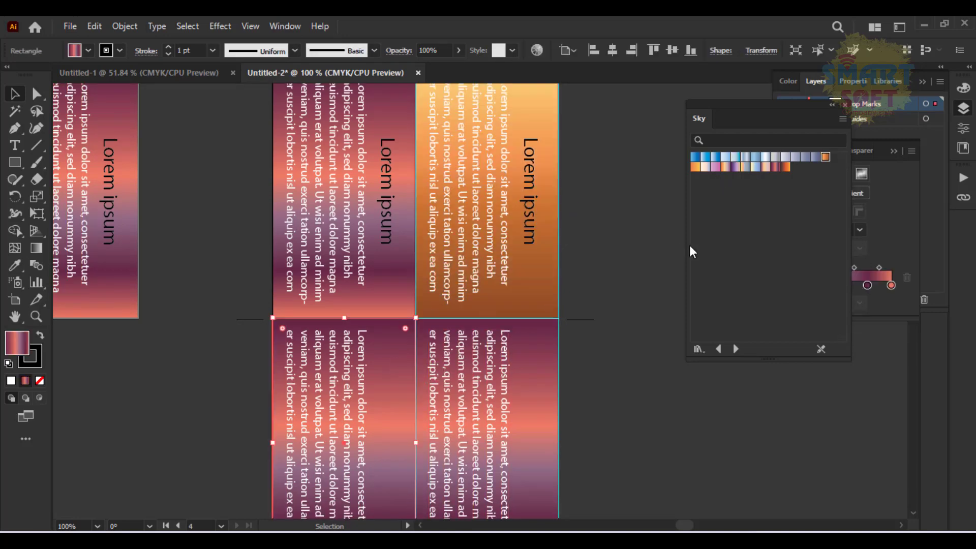
{"action": "left_click", "coordinate": [736, 344]}
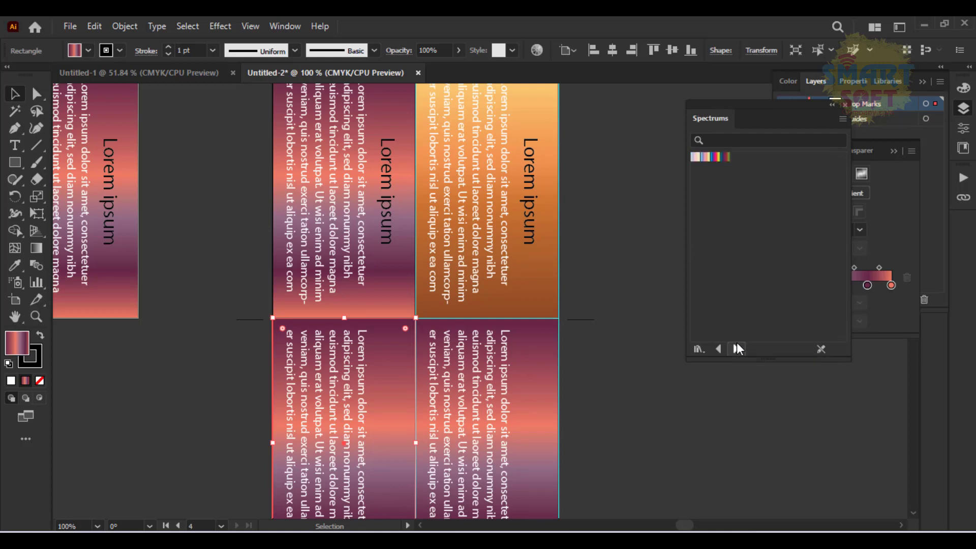
{"action": "left_click", "coordinate": [716, 158]}
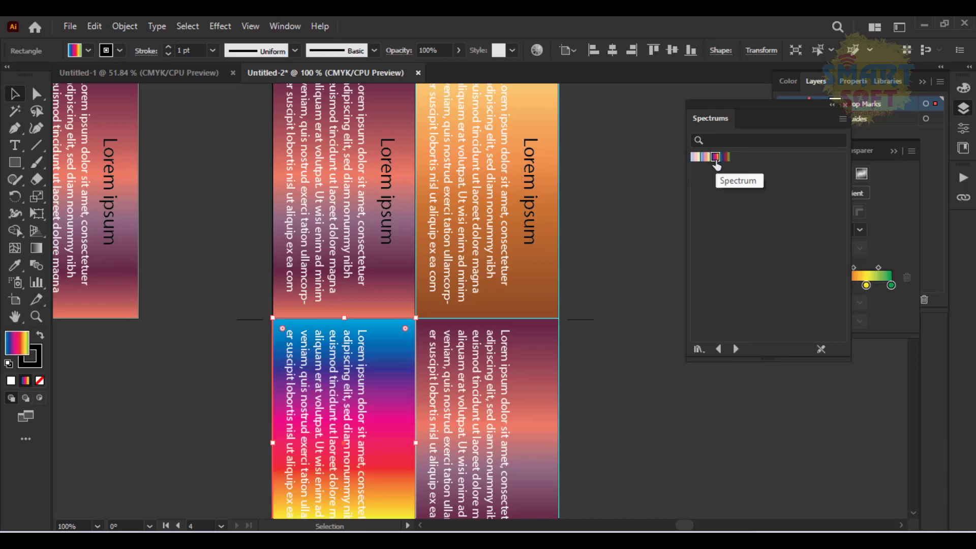
{"action": "left_click", "coordinate": [734, 348]}
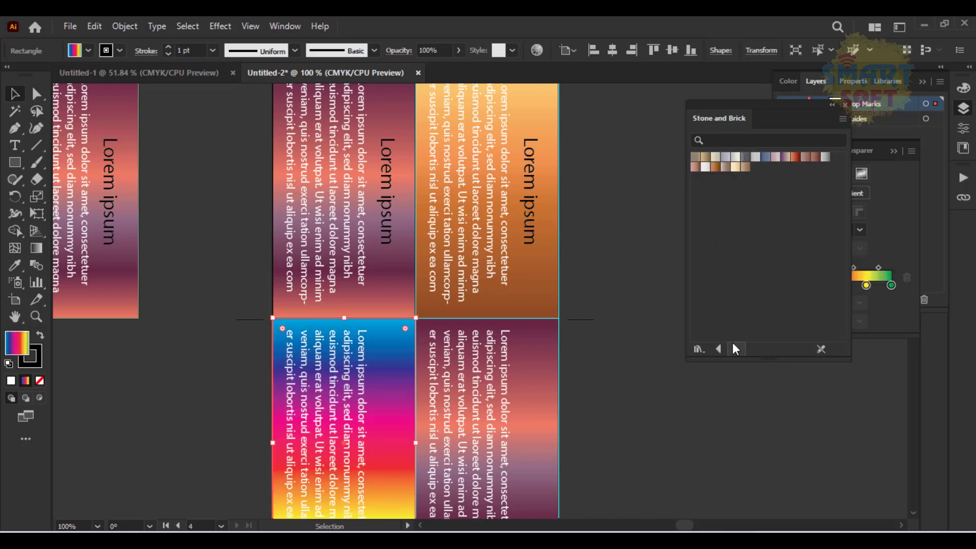
{"action": "left_click", "coordinate": [726, 167]}
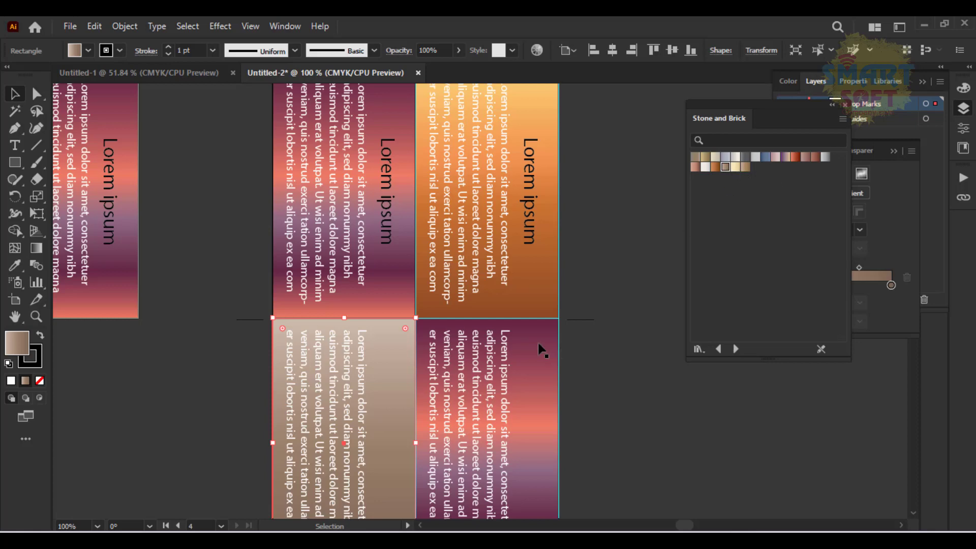
Try green and salmon Tints and Shades gradients on the lower-right card's rectangle, then fill it with a white-to-blue Water gradient
{"action": "left_click", "coordinate": [538, 344]}
{"action": "left_click", "coordinate": [736, 349]}
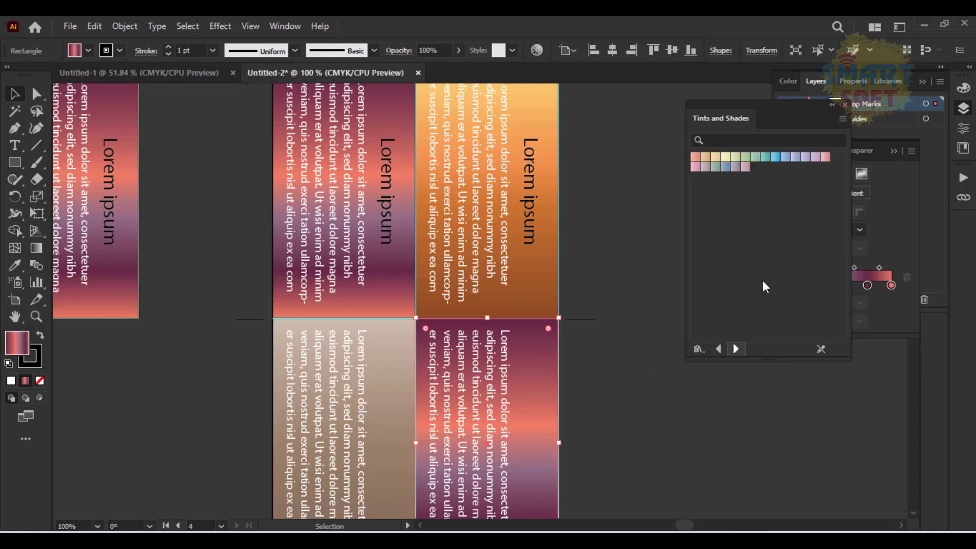
{"action": "left_click", "coordinate": [745, 157]}
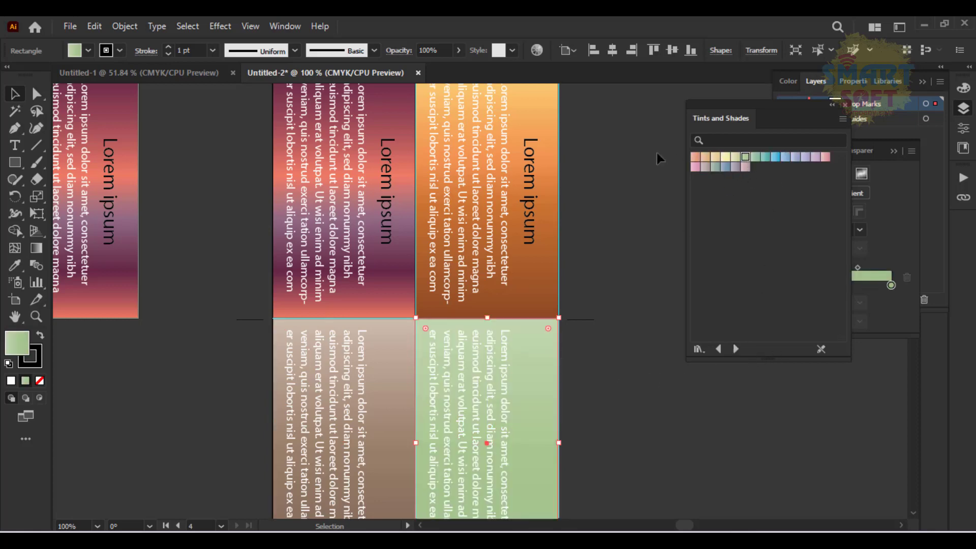
{"action": "left_click", "coordinate": [697, 158]}
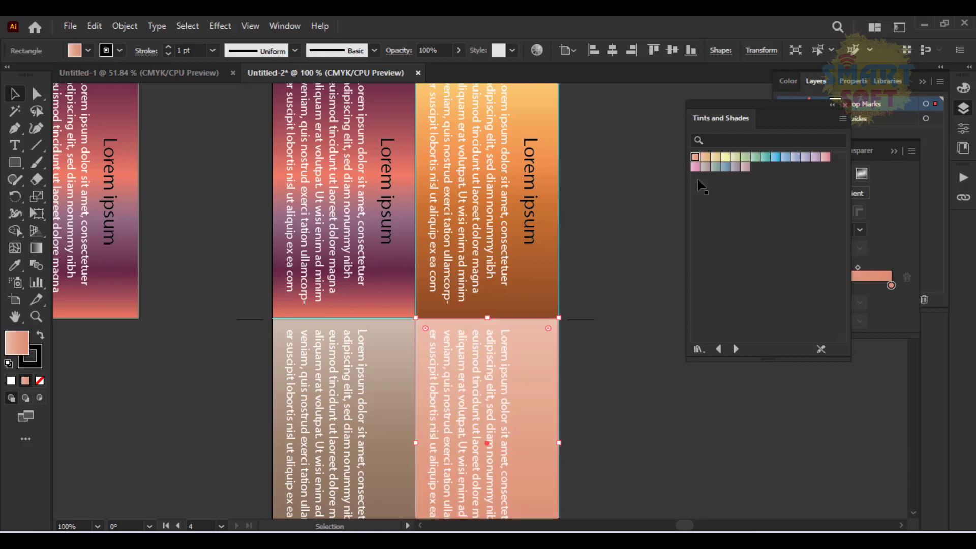
{"action": "left_click", "coordinate": [735, 349]}
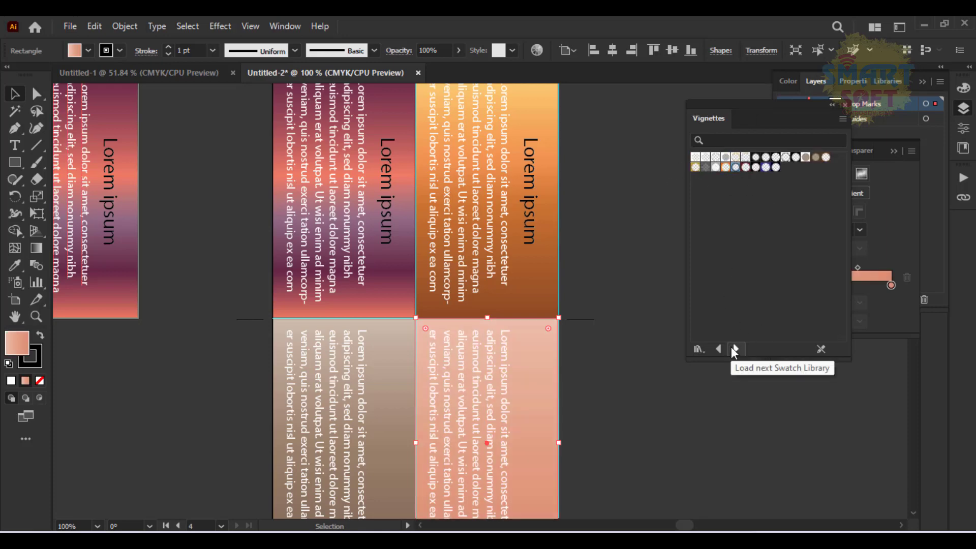
{"action": "left_click", "coordinate": [735, 348]}
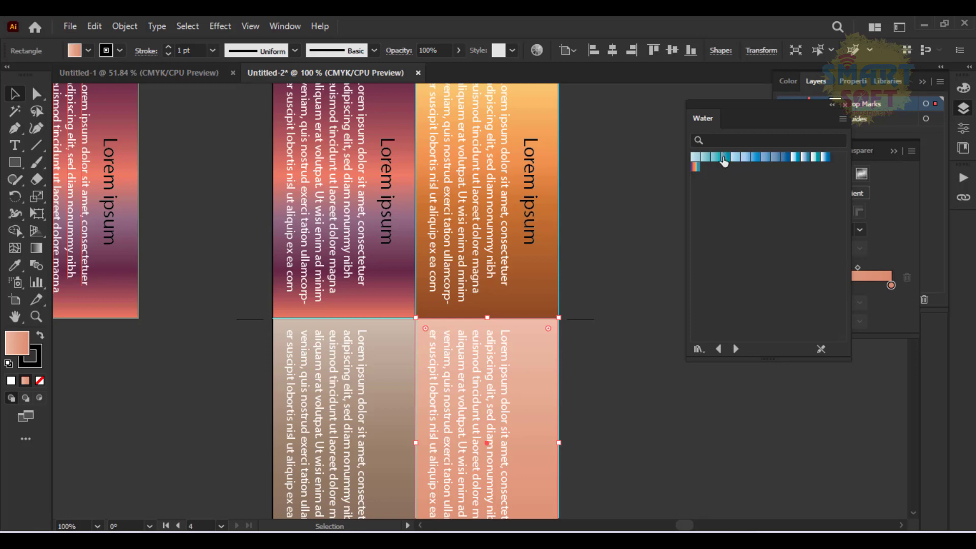
{"action": "left_click", "coordinate": [805, 157]}
{"action": "left_click", "coordinate": [617, 206]}
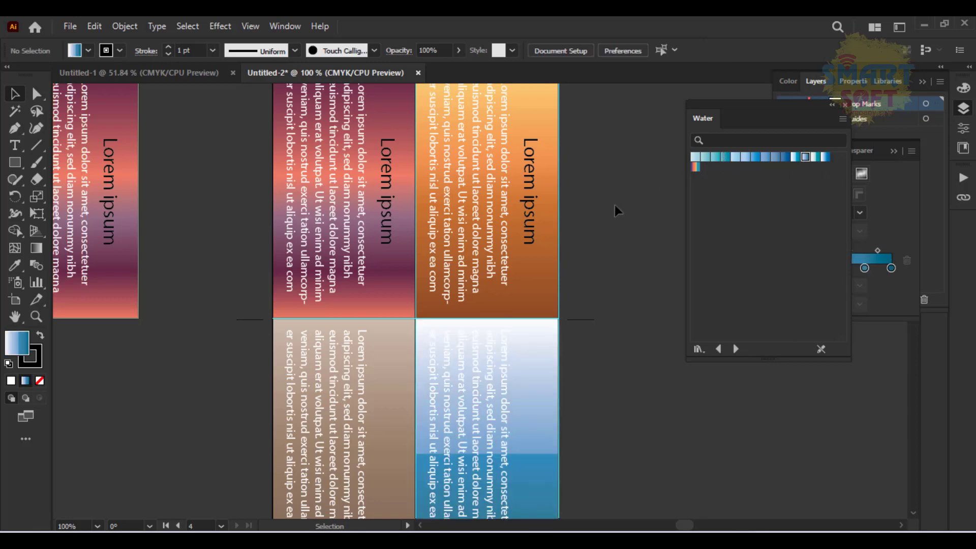
Collapse the Water gradient library and bring the finished two-panel and four-panel artboards into view
{"action": "key", "text": "ctrl+0"}
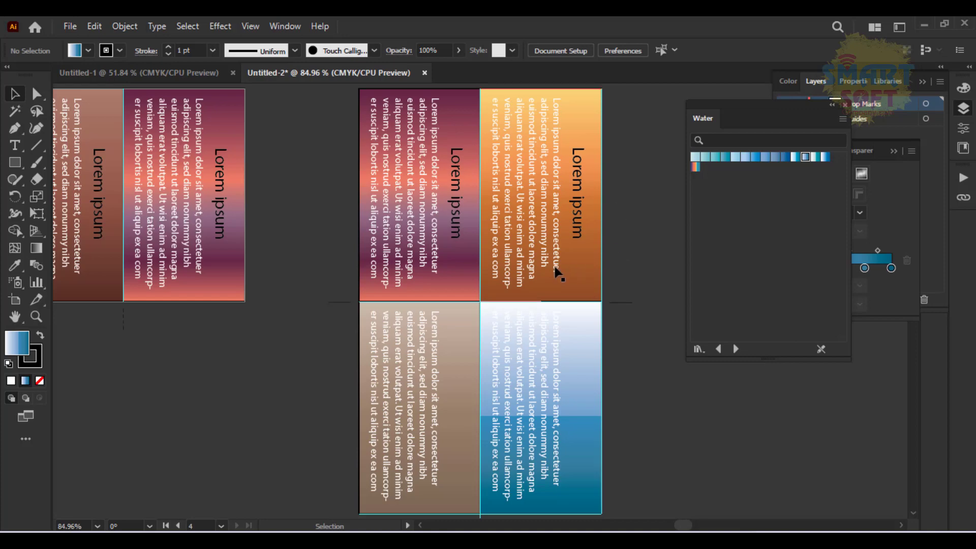
{"action": "left_click_drag", "start_coordinate": [522, 301], "coordinate": [595, 363]}
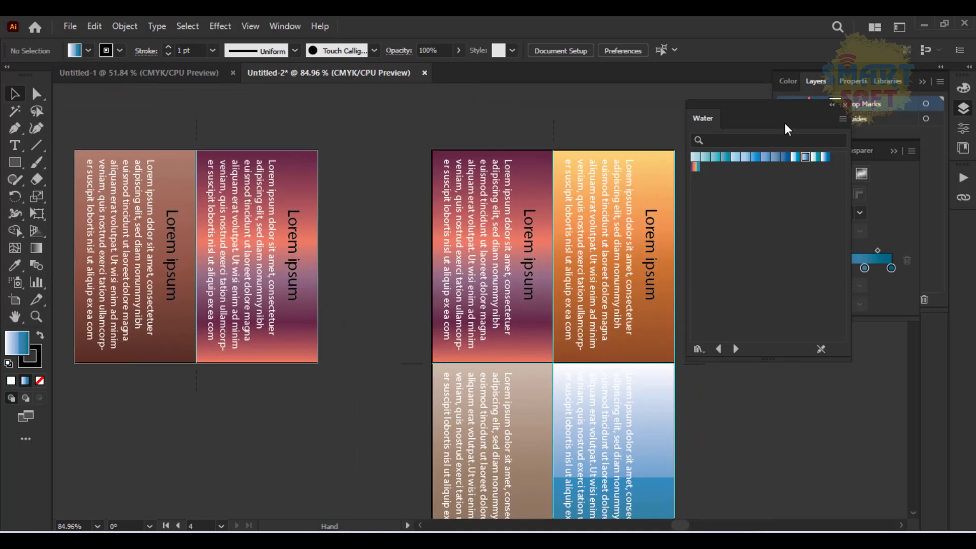
{"action": "left_click", "coordinate": [830, 105]}
{"action": "left_click_drag", "start_coordinate": [499, 225], "coordinate": [458, 183]}
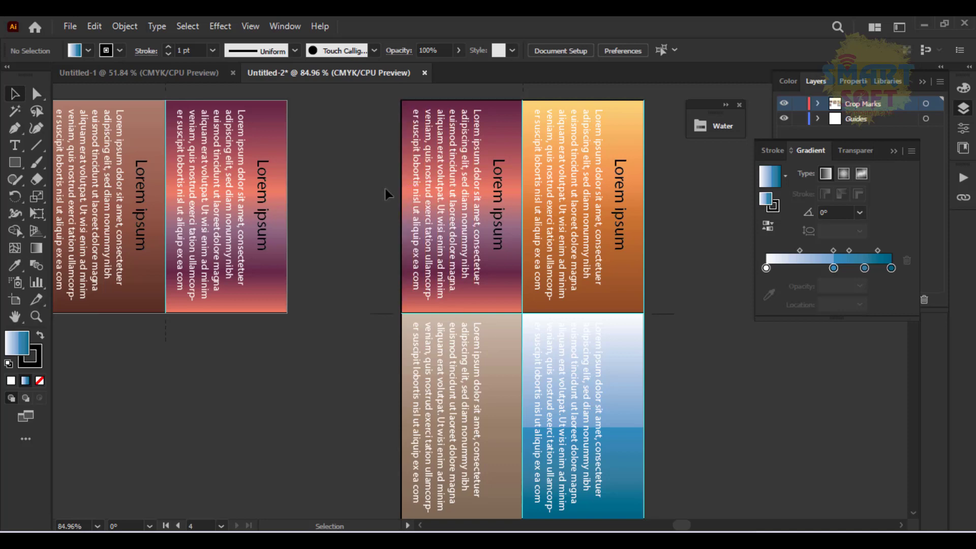
Create a new document from the CD Print Items.ait blank template and dismiss the missing fonts notice without replacing any fonts
{"action": "left_click", "coordinate": [71, 26]}
{"action": "left_click", "coordinate": [163, 58]}
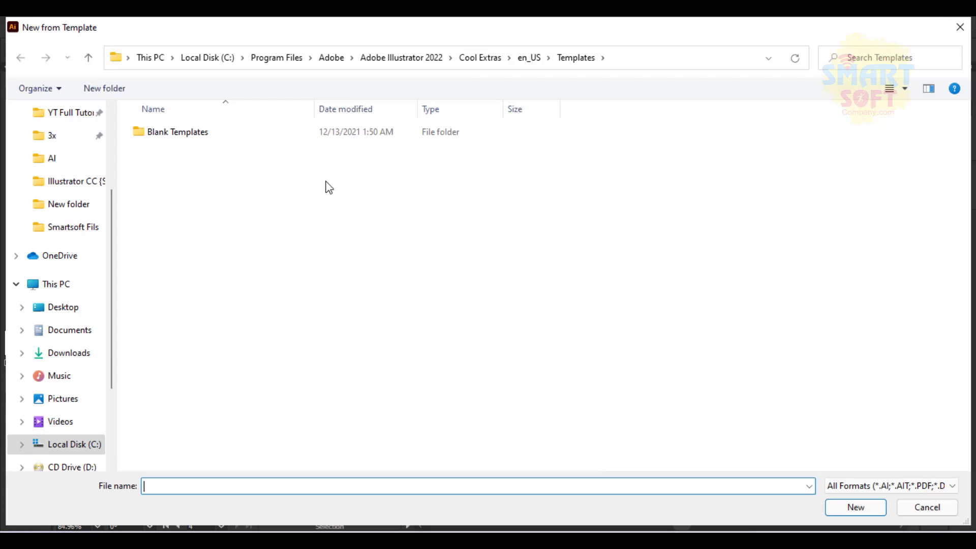
{"action": "double_click", "coordinate": [218, 139]}
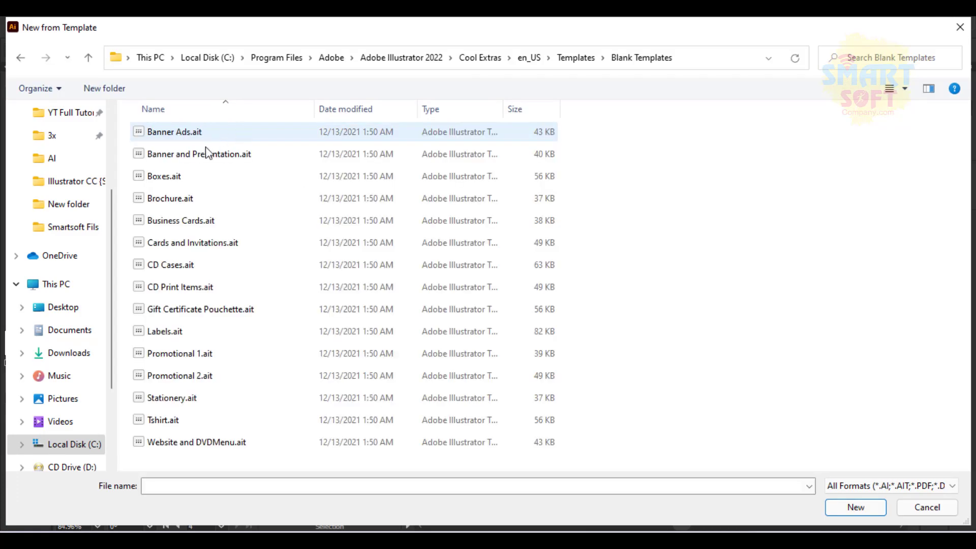
{"action": "left_click", "coordinate": [196, 292]}
{"action": "double_click", "coordinate": [196, 291]}
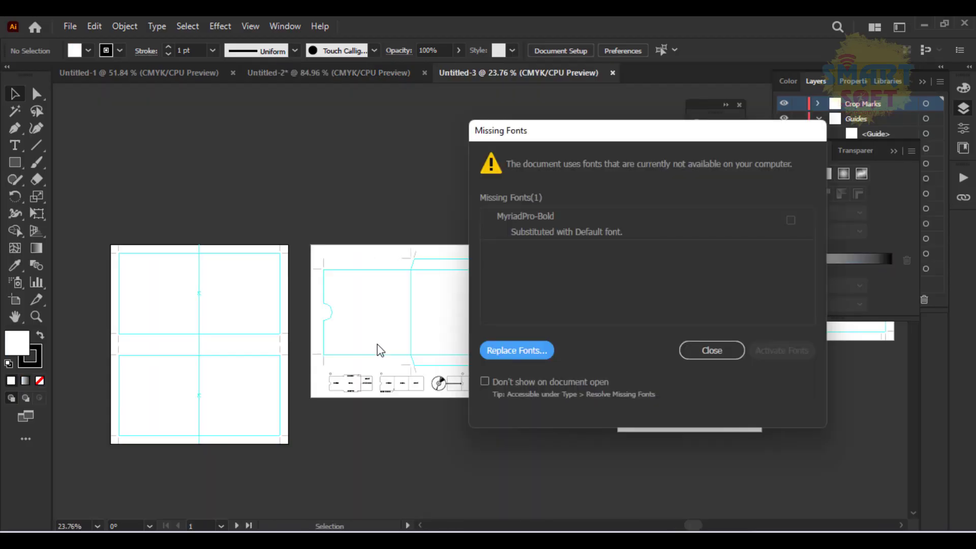
{"action": "left_click", "coordinate": [700, 351]}
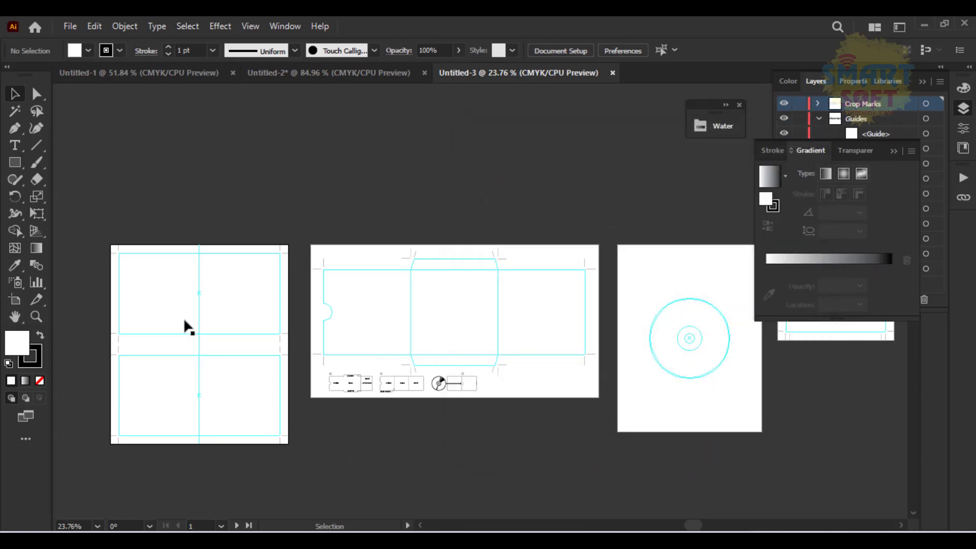
Examine the CD template's artboards, including the disc sleeve outline and its small folding and disc insertion diagrams
{"action": "key", "text": "ctrl+minus"}
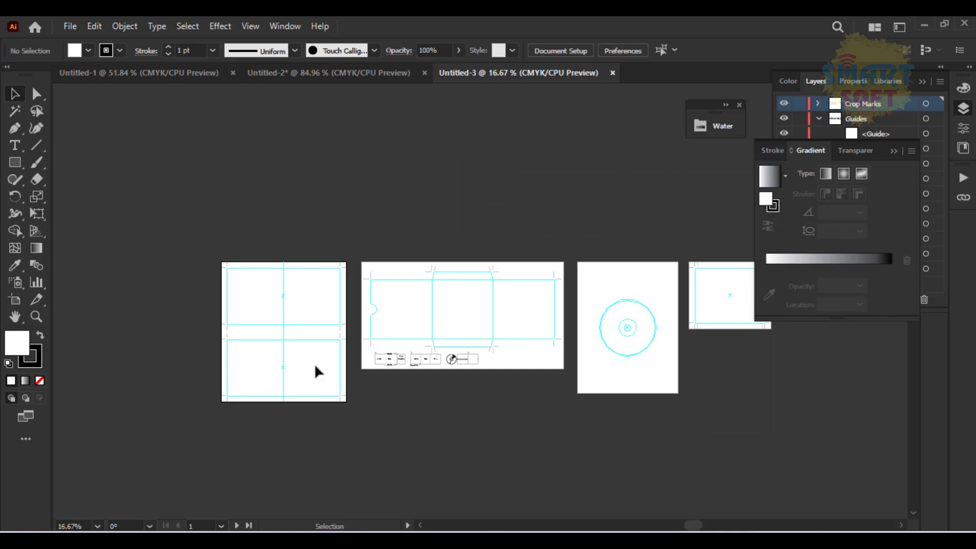
{"action": "key", "text": "ctrl+plus"}
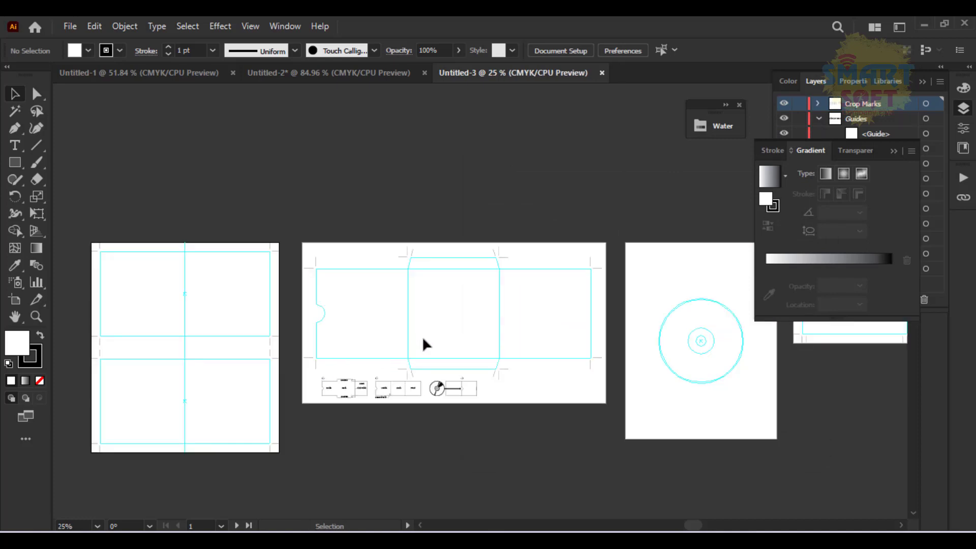
{"action": "left_click_drag", "start_coordinate": [739, 353], "coordinate": [626, 406]}
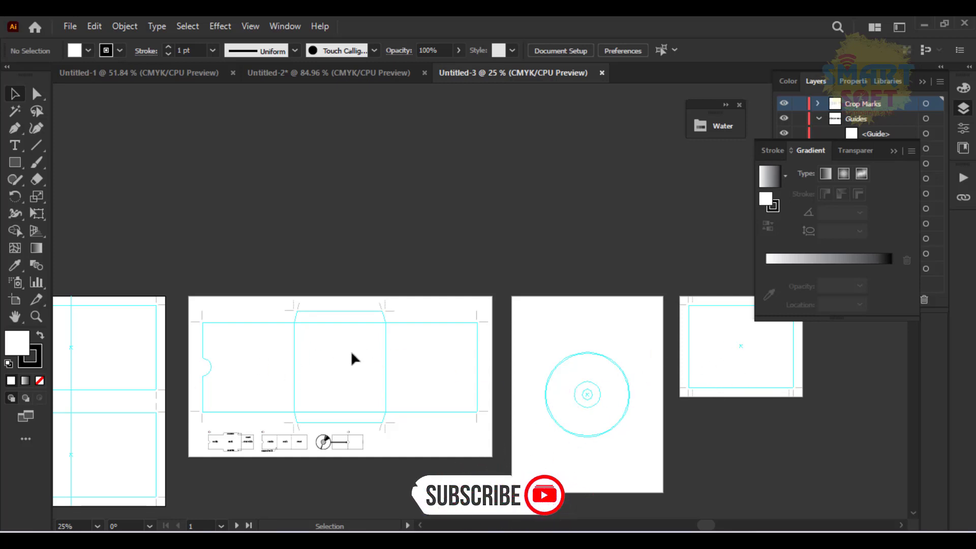
{"action": "left_click_drag", "start_coordinate": [340, 342], "coordinate": [439, 286]}
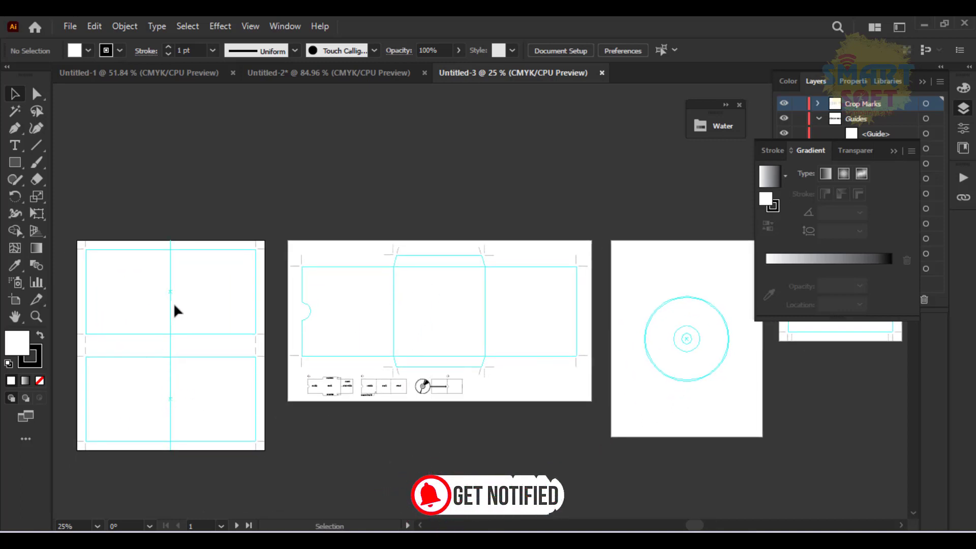
{"action": "key", "text": "ctrl+plus"}
{"action": "key", "text": "ctrl+plus"}
{"action": "key", "text": "ctrl+plus"}
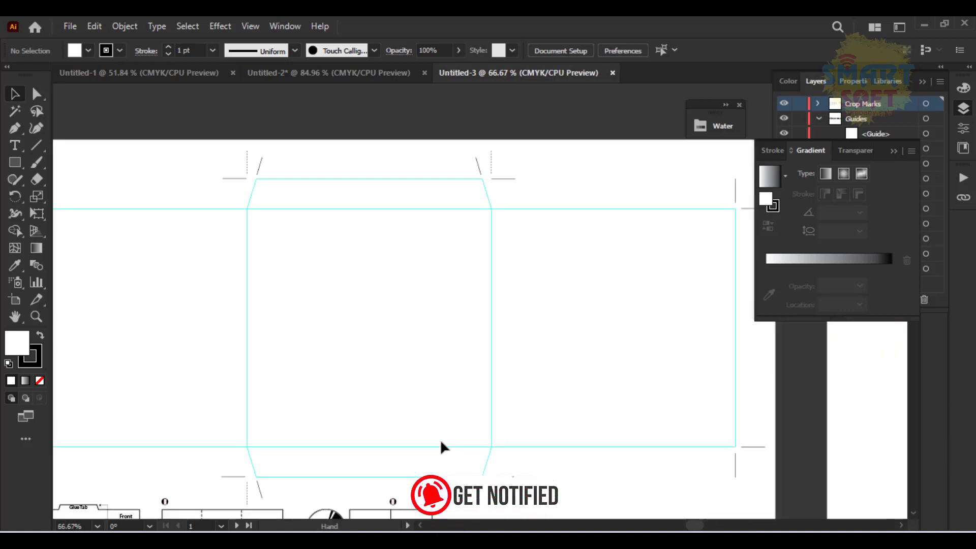
{"action": "left_click_drag", "start_coordinate": [440, 442], "coordinate": [594, 216]}
{"action": "key", "text": "ctrl+plus"}
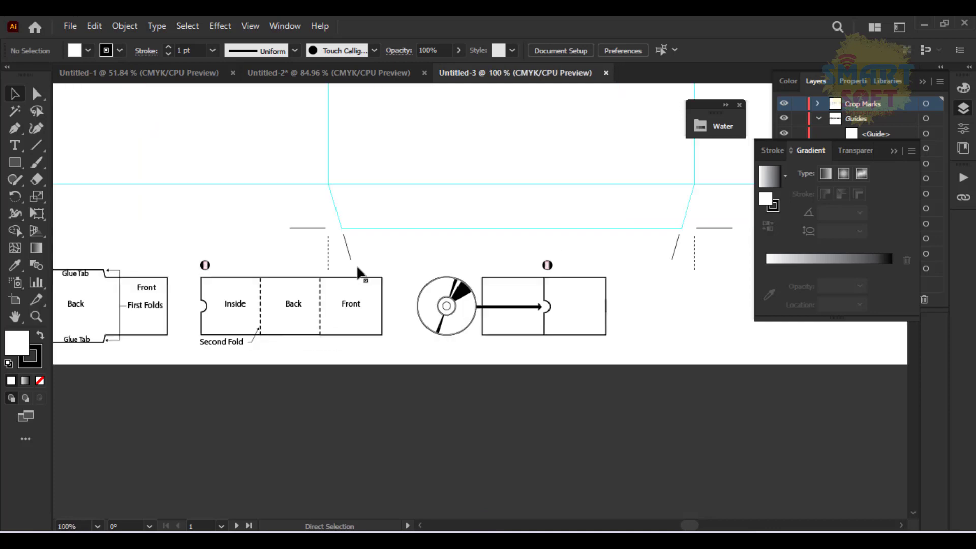
{"action": "left_click_drag", "start_coordinate": [293, 330], "coordinate": [449, 416]}
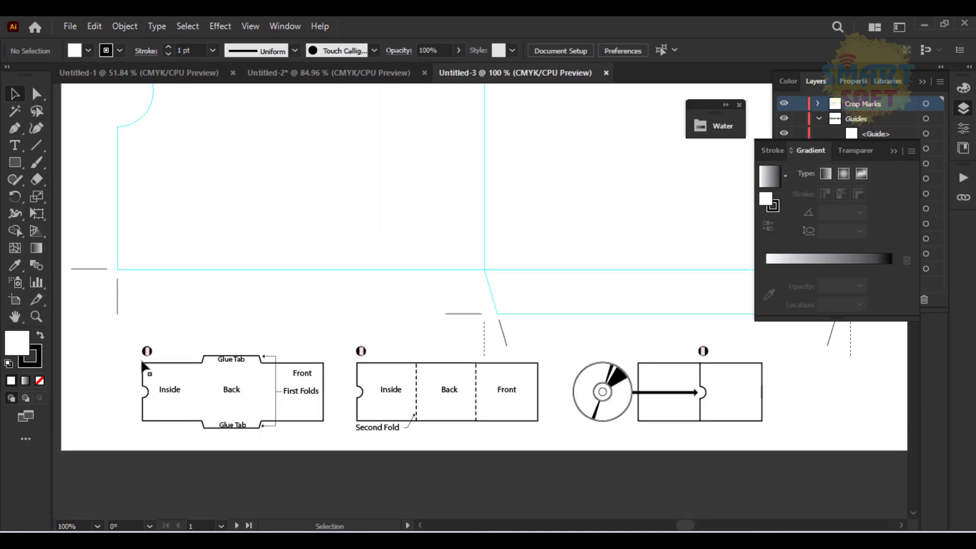
{"action": "left_click", "coordinate": [172, 395]}
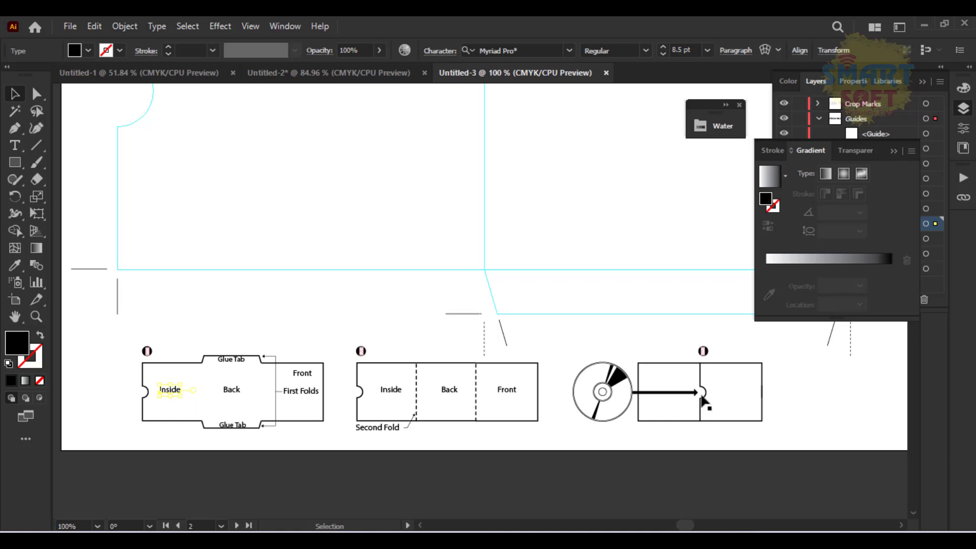
{"action": "left_click", "coordinate": [416, 448]}
{"action": "key", "text": "ctrl+0"}
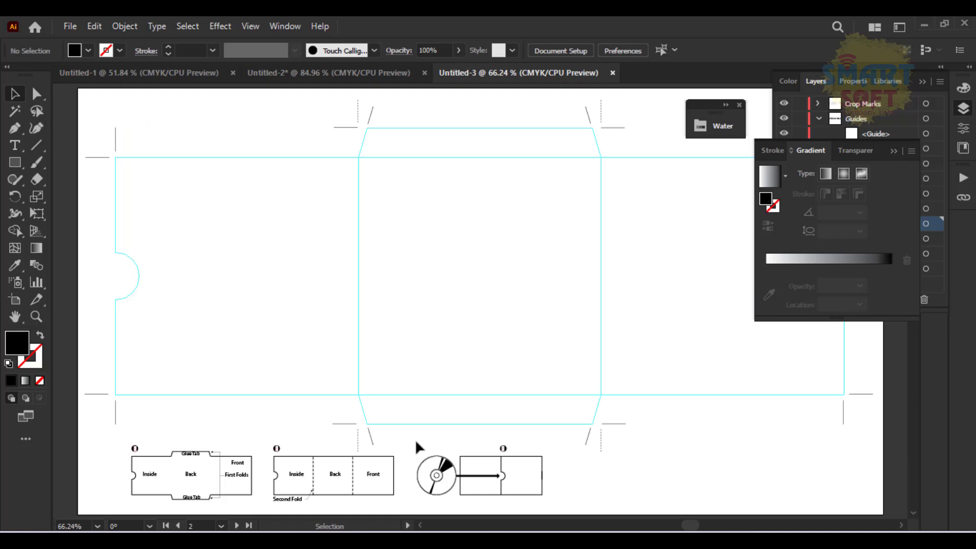
Create a new document from the Tshirt.ait blank template
{"action": "left_click", "coordinate": [71, 26]}
{"action": "left_click", "coordinate": [126, 63]}
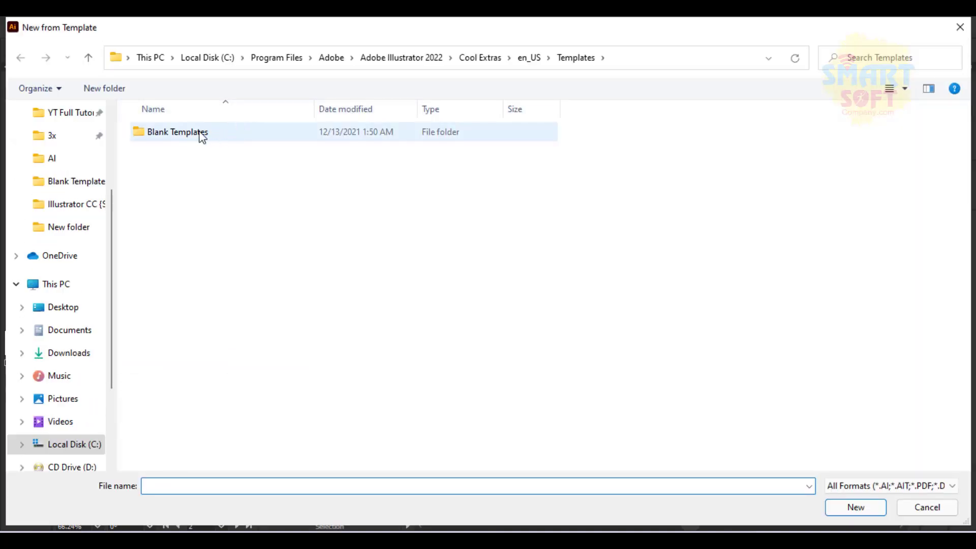
{"action": "double_click", "coordinate": [202, 135]}
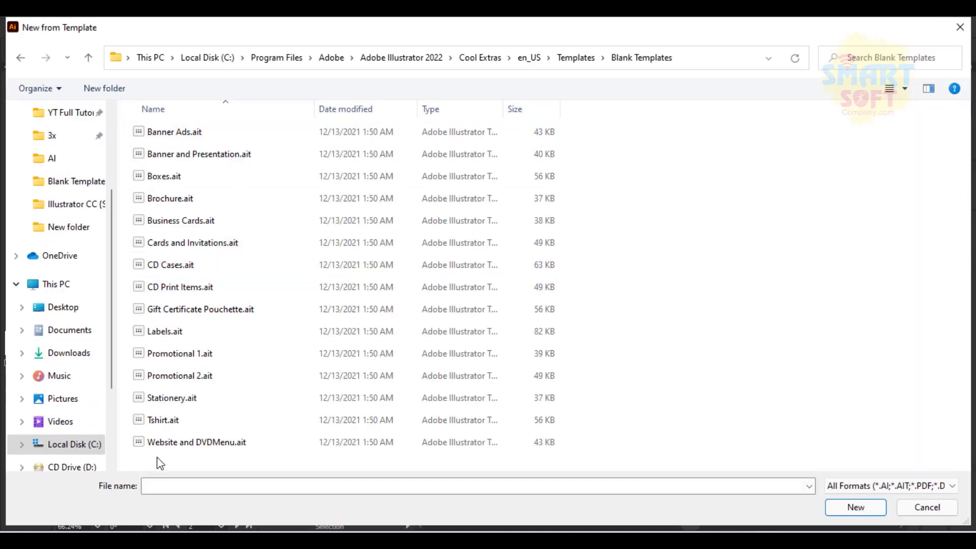
{"action": "double_click", "coordinate": [169, 426]}
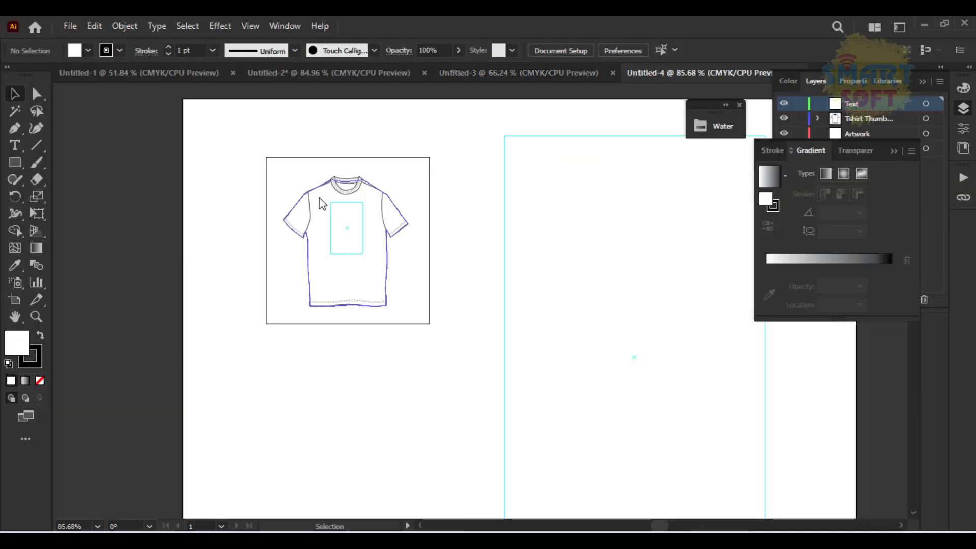
Examine the T-shirt template's thumbnail drawing and large print-area guide by selecting each, leaving nothing selected
{"action": "left_click_drag", "start_coordinate": [578, 251], "coordinate": [532, 245]}
{"action": "left_click", "coordinate": [236, 163]}
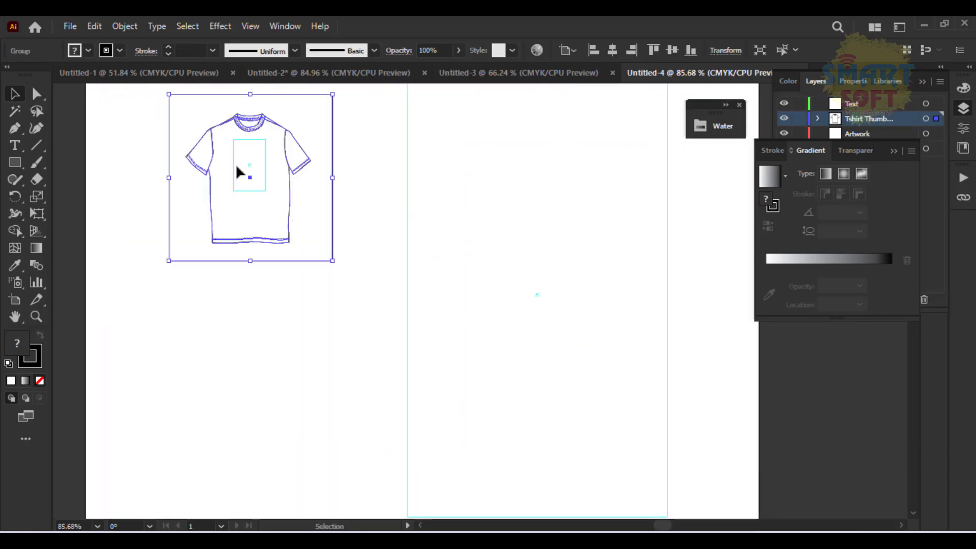
{"action": "left_click", "coordinate": [635, 216]}
{"action": "left_click", "coordinate": [667, 215]}
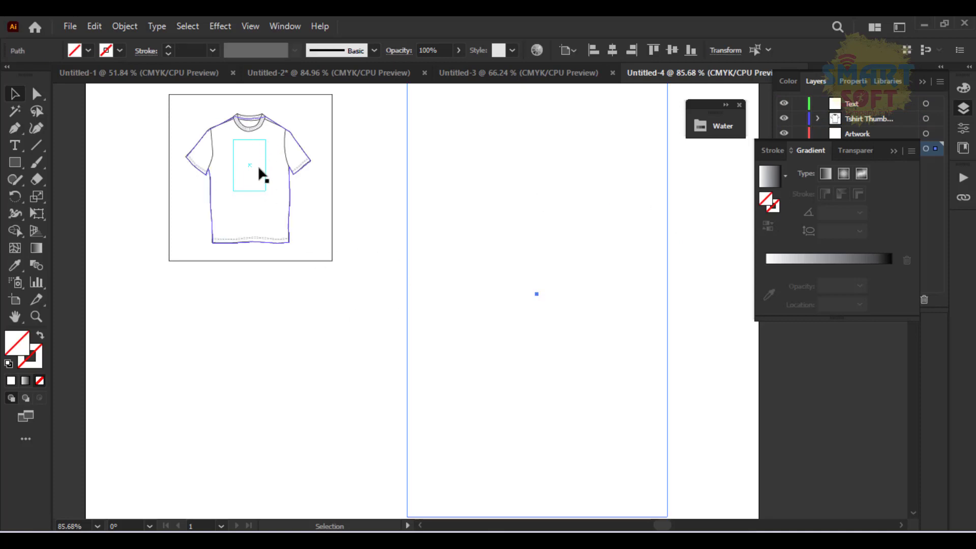
{"action": "left_click", "coordinate": [288, 320]}
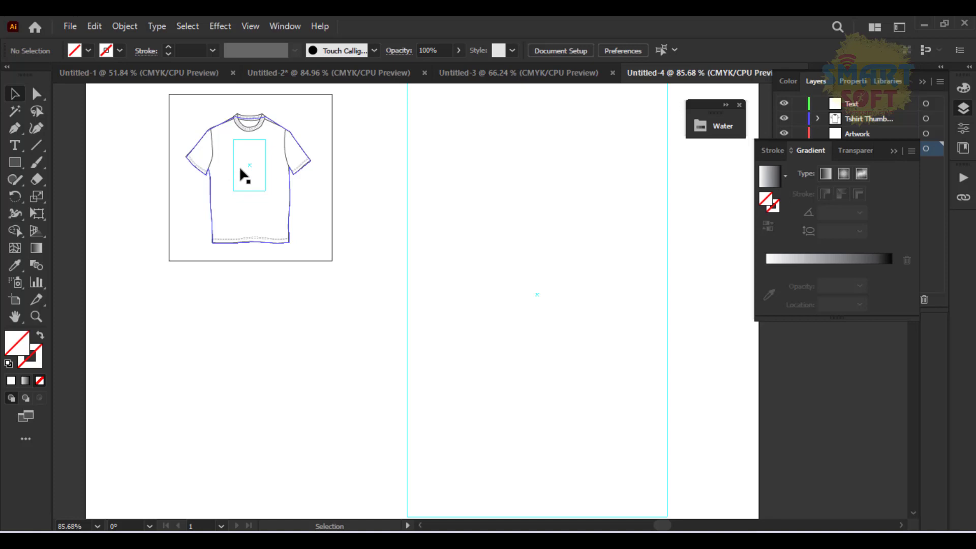
{"action": "scroll", "coordinate": [296, 320], "scroll_direction": "up", "scroll_amount": 5}
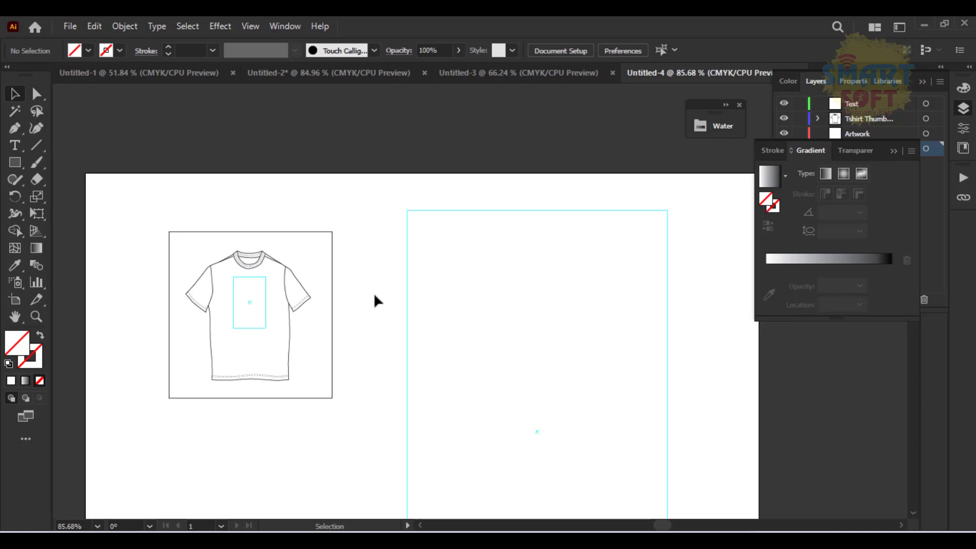
Open 4_1_File.ai from the AI folder on the Desktop
{"action": "left_click", "coordinate": [70, 26]}
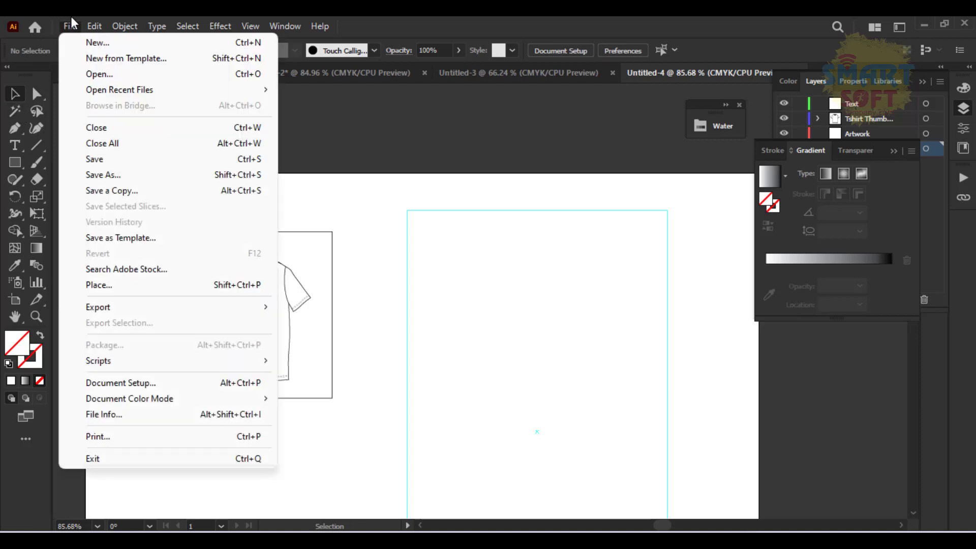
{"action": "key", "text": "Escape"}
{"action": "left_click", "coordinate": [74, 29]}
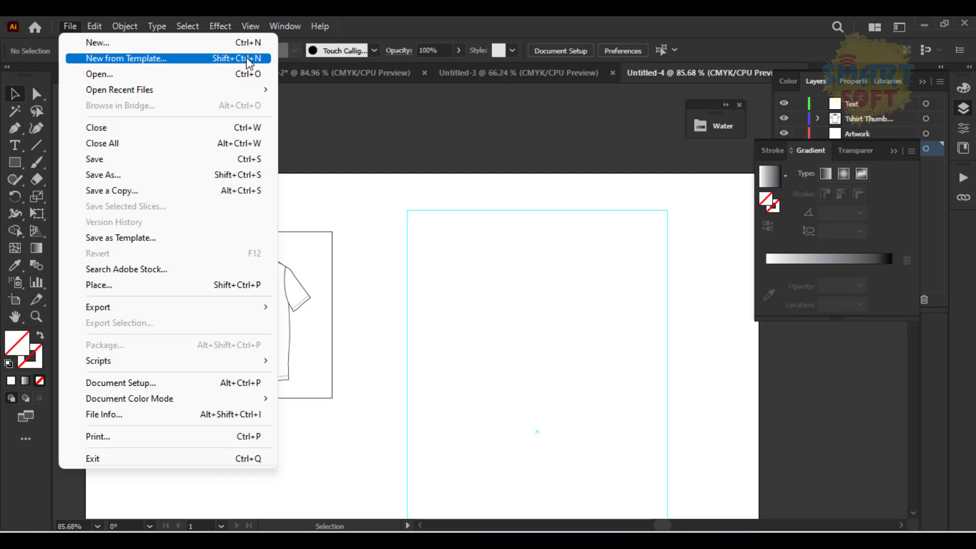
{"action": "left_click", "coordinate": [119, 75]}
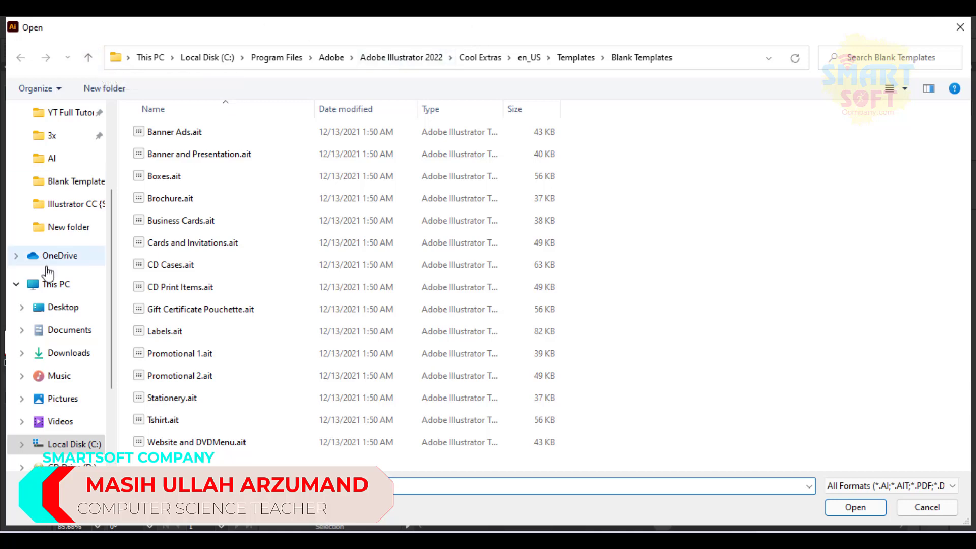
{"action": "left_click", "coordinate": [63, 307]}
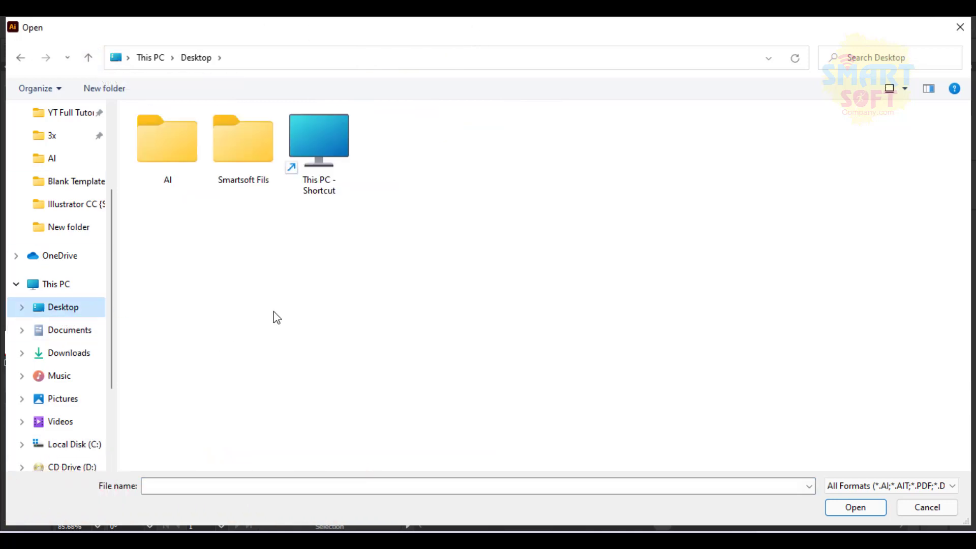
{"action": "double_click", "coordinate": [146, 142]}
{"action": "left_click_drag", "start_coordinate": [247, 249], "coordinate": [142, 100]}
{"action": "double_click", "coordinate": [181, 157]}
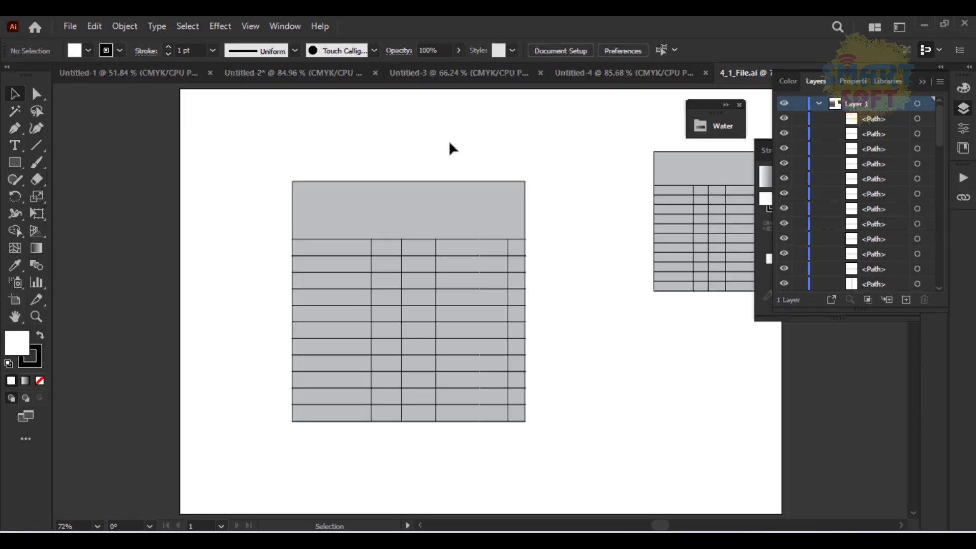
Select both grey table drawings on the artboard together, and clear the selection
{"action": "left_click", "coordinate": [448, 141]}
{"action": "left_click_drag", "start_coordinate": [227, 150], "coordinate": [681, 453]}
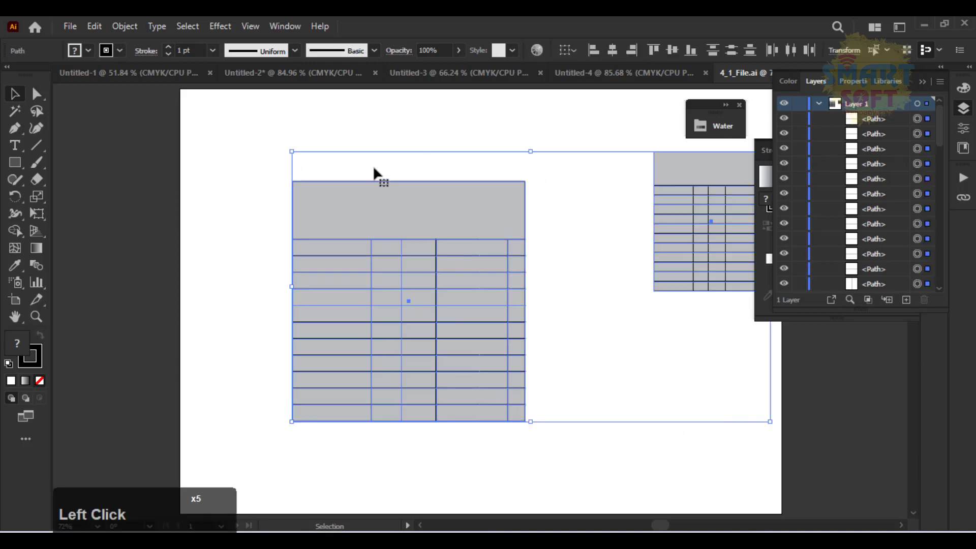
{"action": "left_click", "coordinate": [359, 138]}
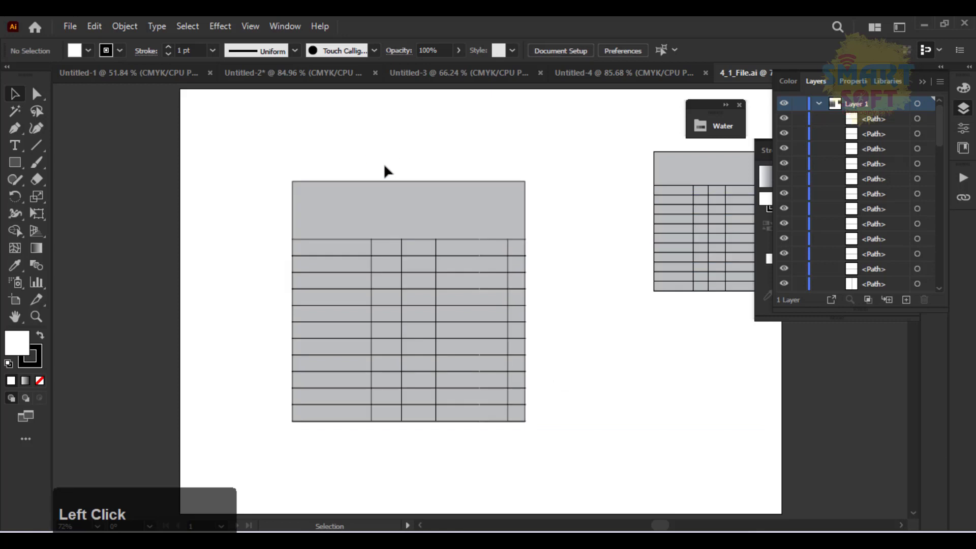
Examine the list of recently opened files without opening any of them
{"action": "left_click_drag", "start_coordinate": [63, 24], "coordinate": [79, 43]}
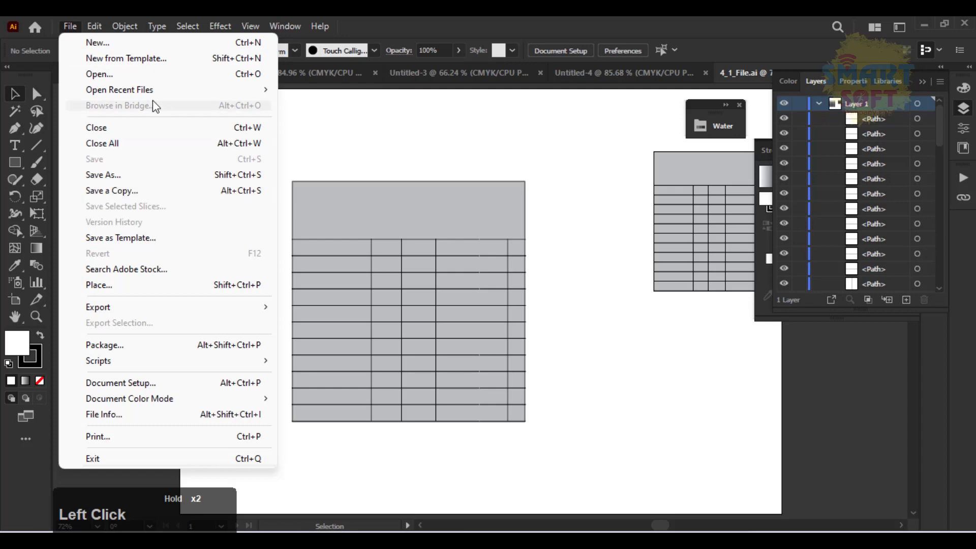
{"action": "mouse_move", "coordinate": [152, 94]}
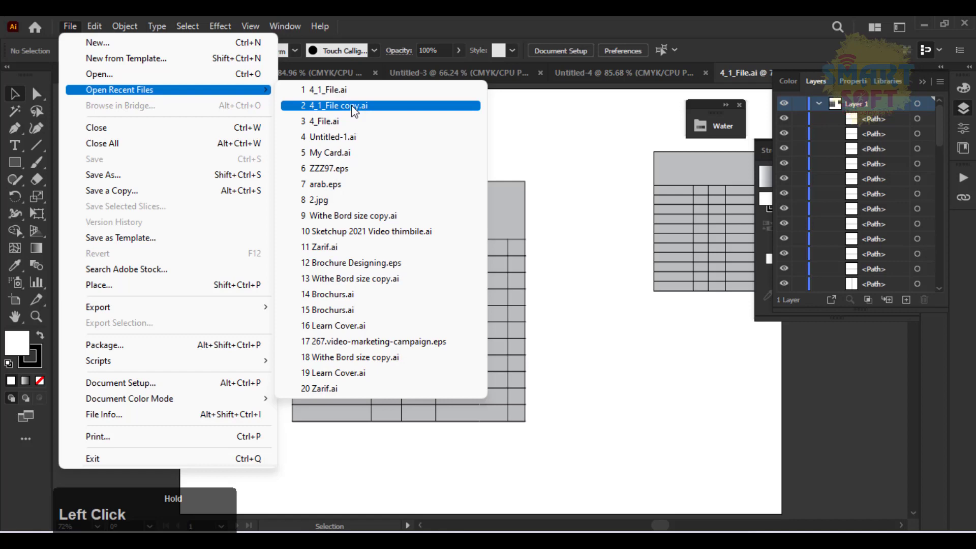
{"action": "left_click", "coordinate": [629, 192]}
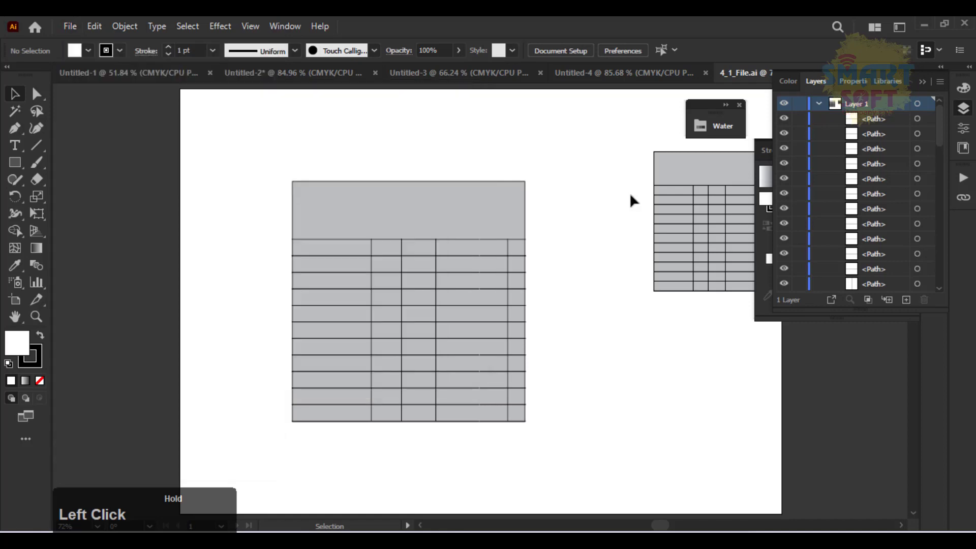
Detach the 4_1_File.ai document into a floating window and close it
{"action": "left_click_drag", "start_coordinate": [734, 72], "coordinate": [276, 115]}
{"action": "left_click_drag", "start_coordinate": [359, 80], "coordinate": [109, 185]}
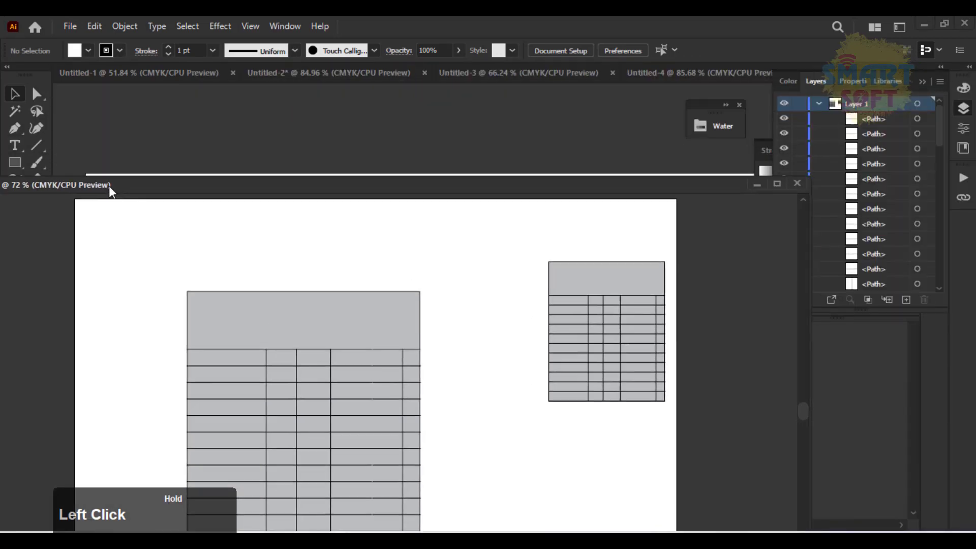
{"action": "left_click", "coordinate": [796, 184]}
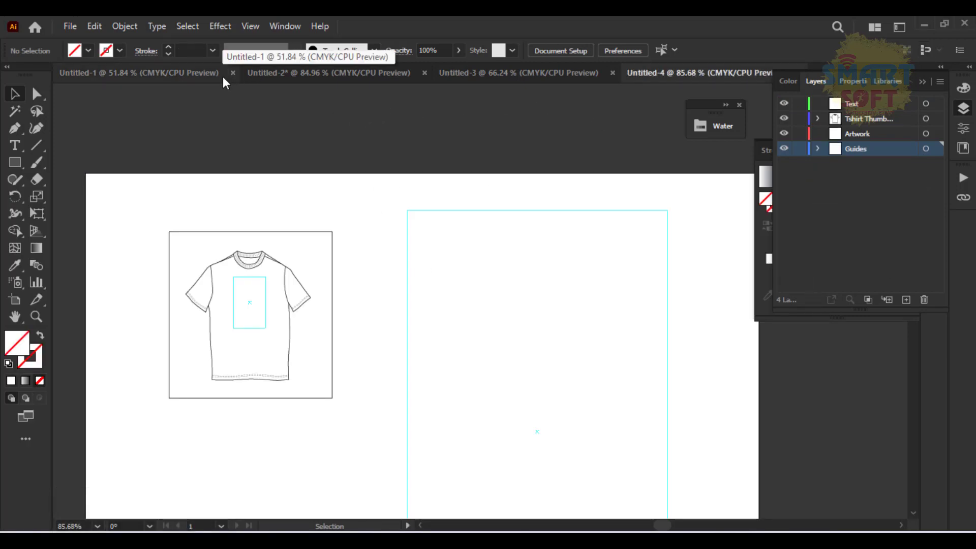
Create a new landscape A4 document of 841.89 x 595.28 pt in CMYK color from the recent presets
{"action": "key", "text": "ctrl+n"}
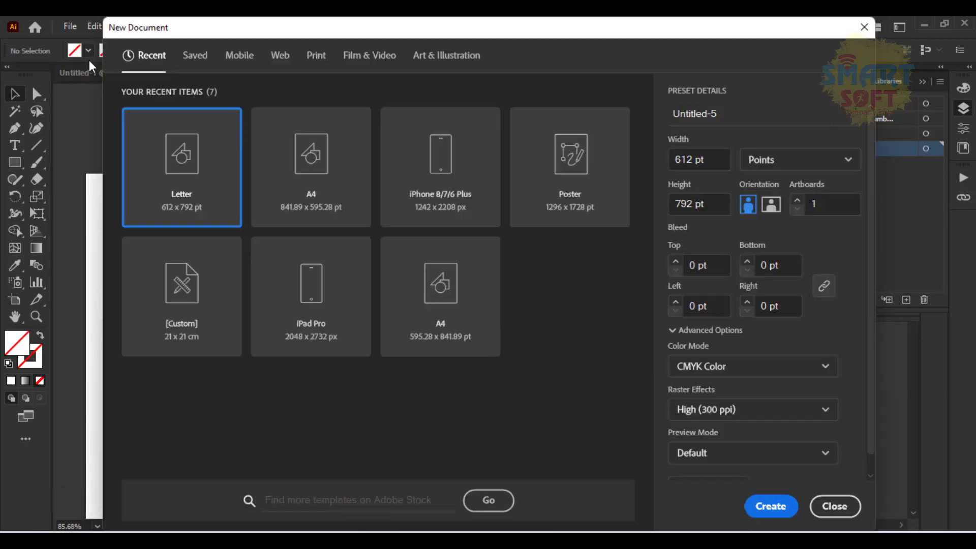
{"action": "left_click", "coordinate": [772, 204]}
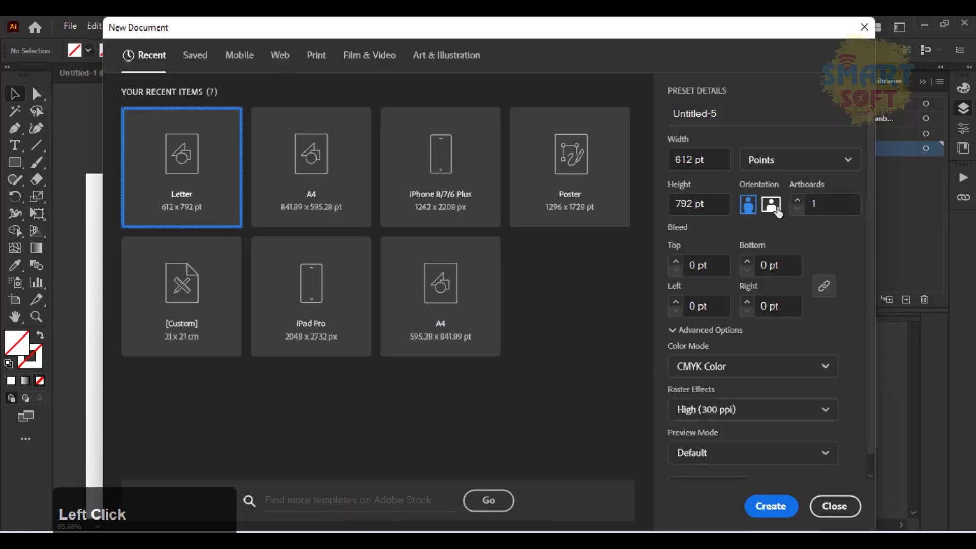
{"action": "left_click", "coordinate": [321, 210]}
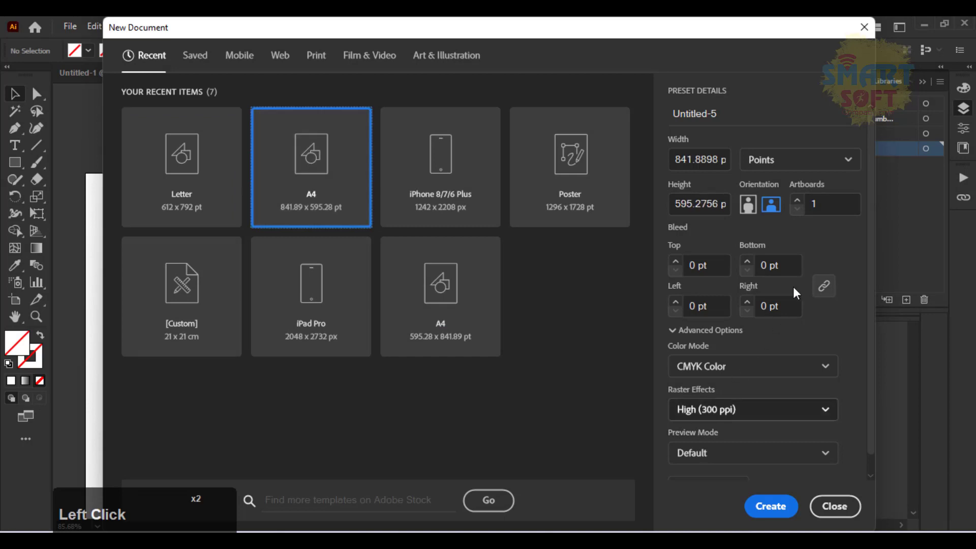
{"action": "left_click", "coordinate": [773, 506]}
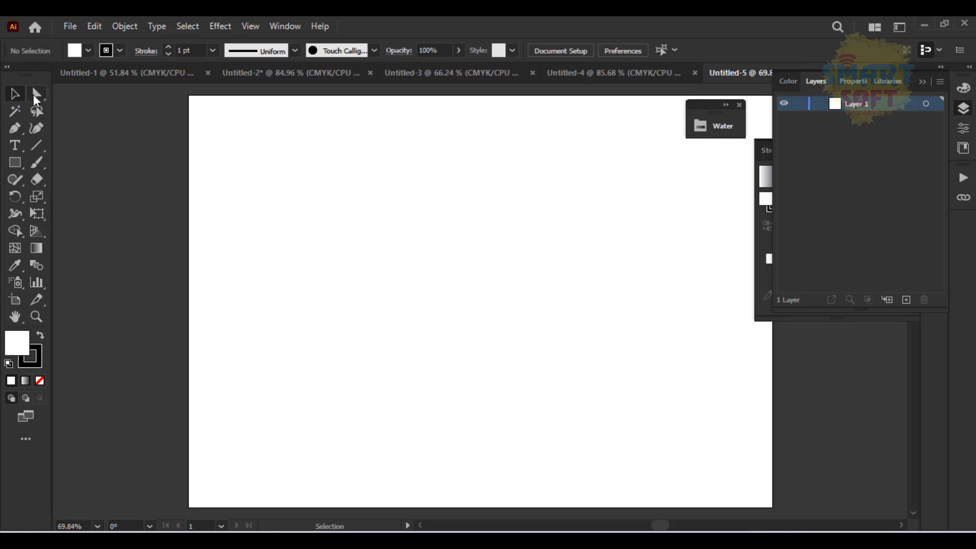
Examine the variants grouped with the Direct Selection tool, keeping the Selection tool active
{"action": "right_click", "coordinate": [36, 98]}
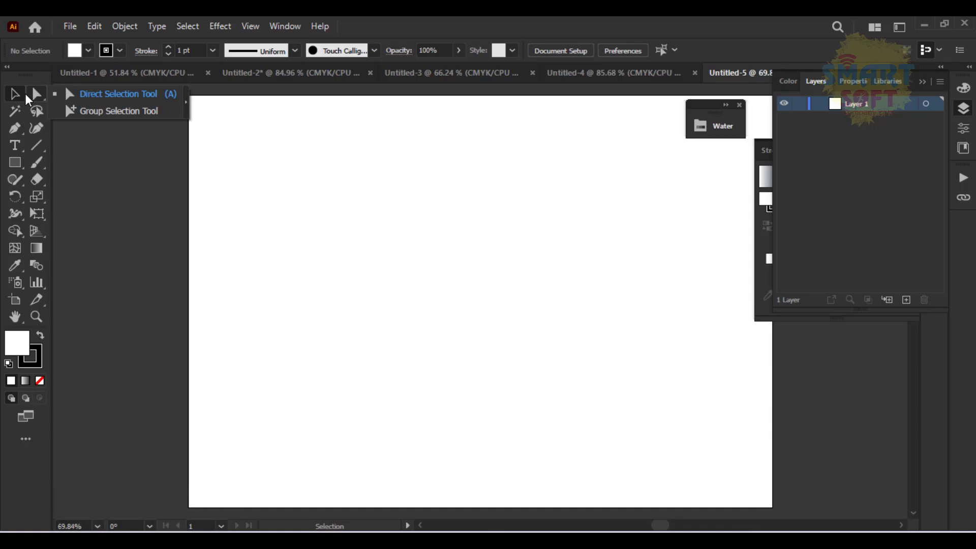
{"action": "left_click", "coordinate": [24, 95]}
{"action": "left_click", "coordinate": [300, 163]}
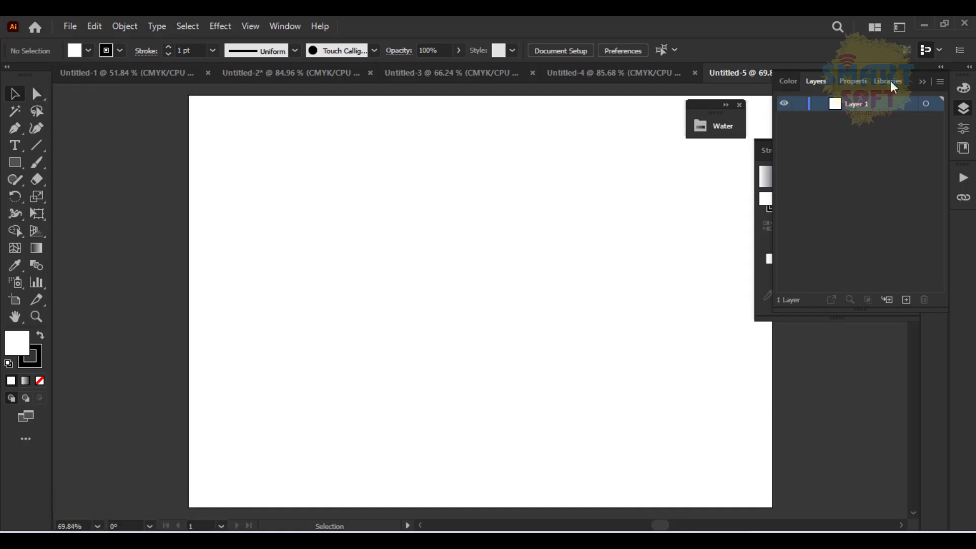
Clear the workspace by collapsing the Layers and Gradient panels and closing the Water gradient library
{"action": "left_click", "coordinate": [923, 85]}
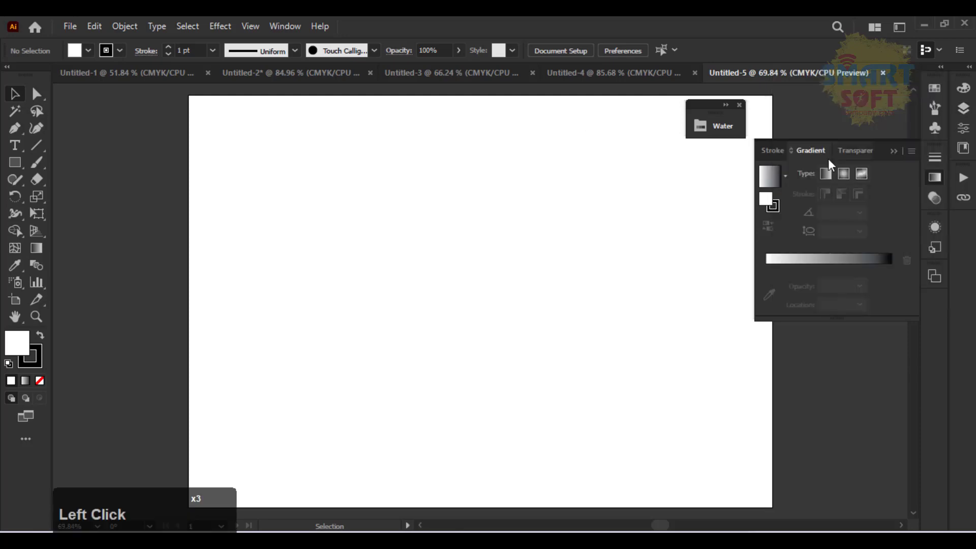
{"action": "left_click", "coordinate": [887, 150]}
{"action": "left_click", "coordinate": [739, 105]}
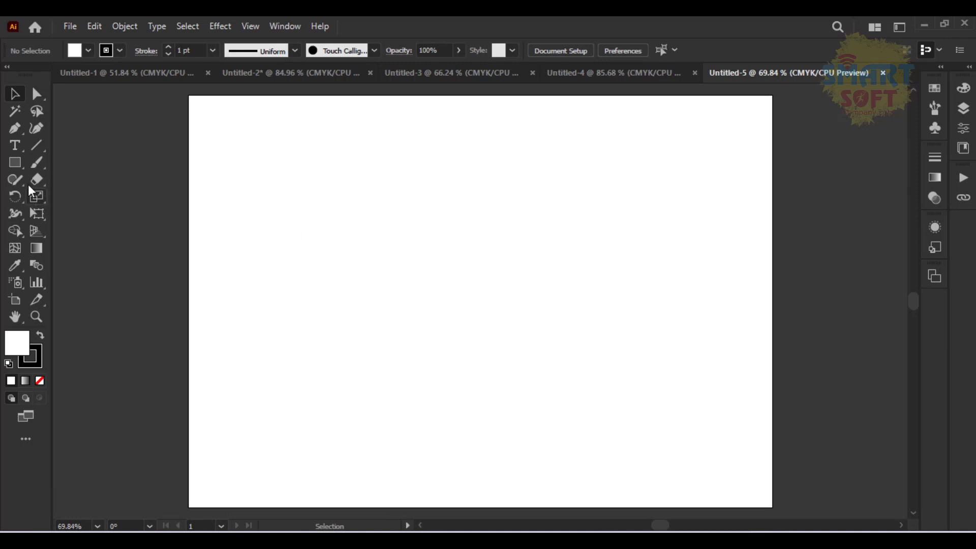
Draw a square with the Rectangle tool on the left part of the artboard, and deselect it
{"action": "left_click", "coordinate": [15, 164]}
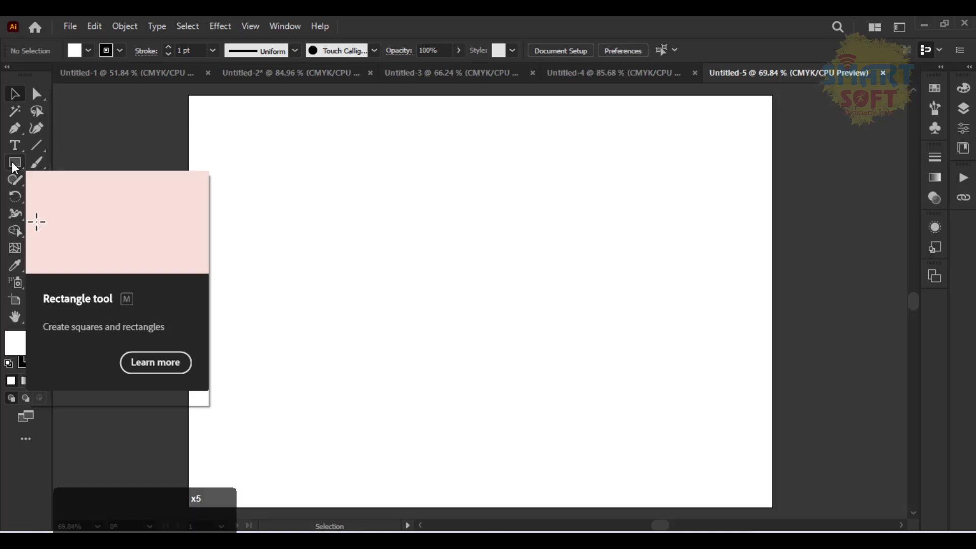
{"action": "left_click_drag", "start_coordinate": [238, 224], "coordinate": [370, 354]}
{"action": "key", "text": "shift"}
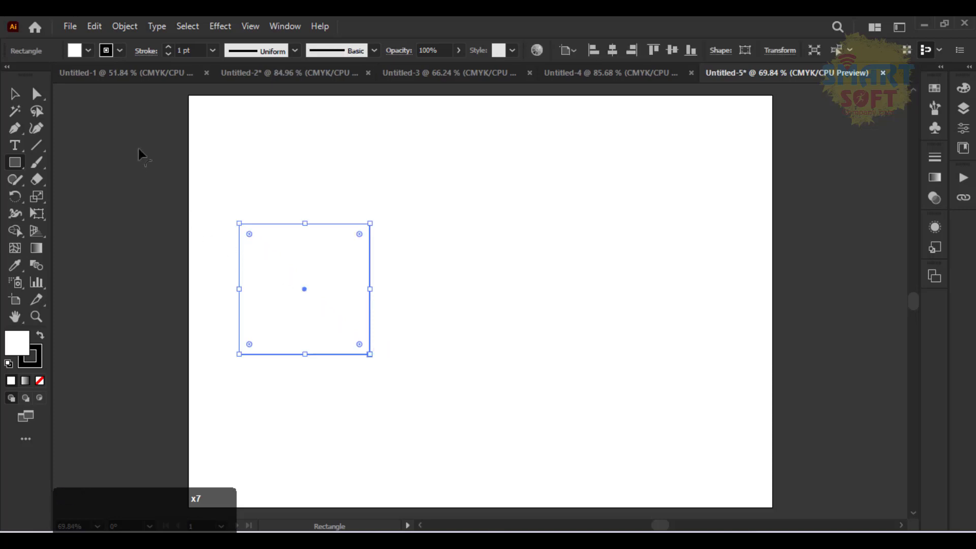
{"action": "left_click", "coordinate": [15, 93]}
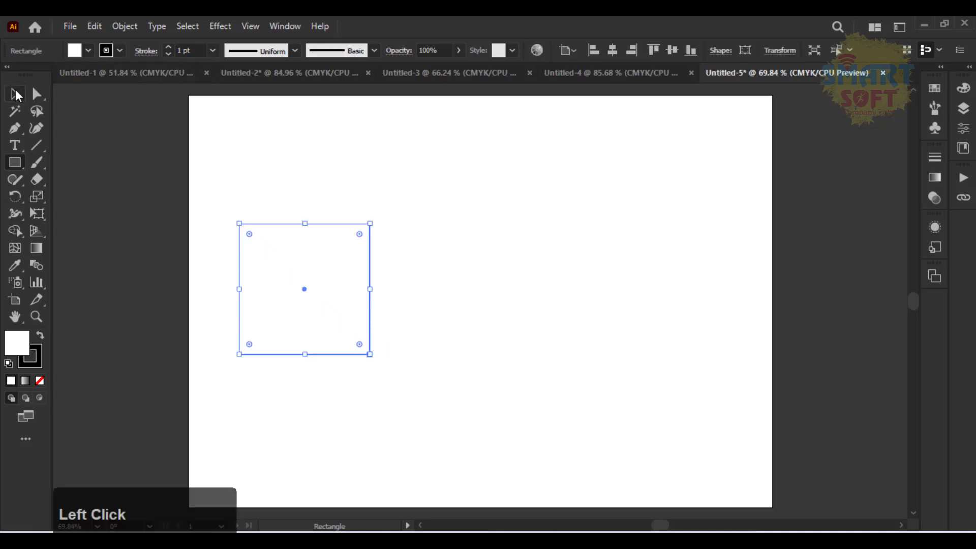
{"action": "left_click", "coordinate": [274, 189]}
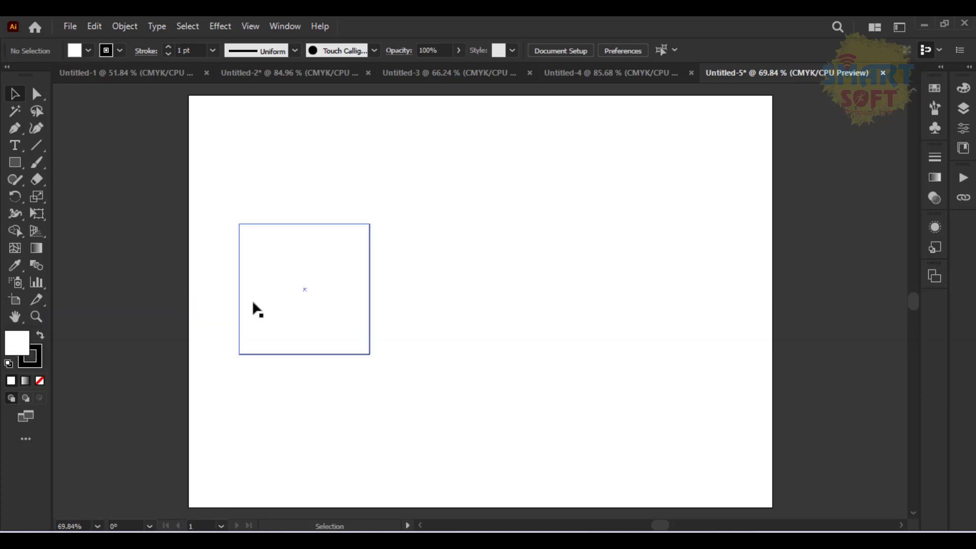
Try no fill on the square, and fill it with the yellow swatch
{"action": "left_click", "coordinate": [364, 286]}
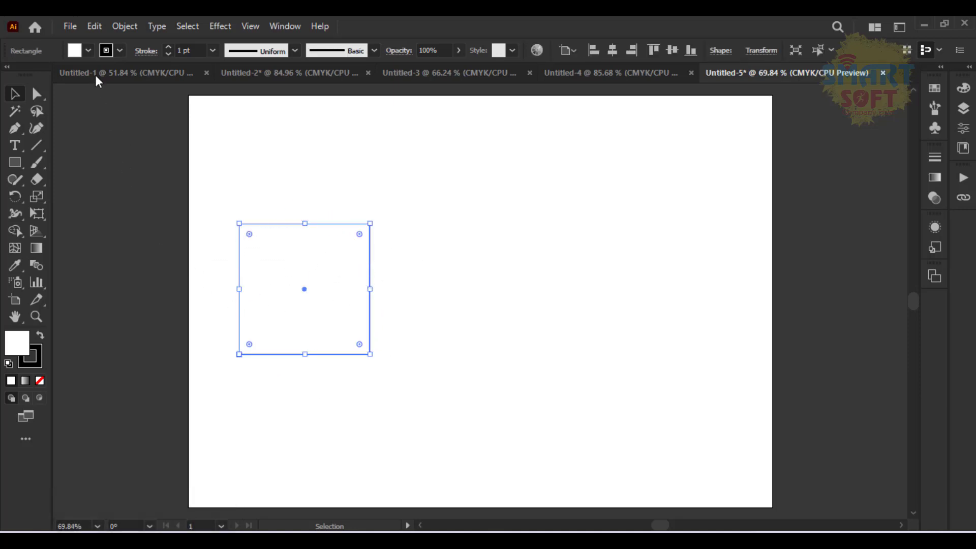
{"action": "left_click", "coordinate": [79, 53]}
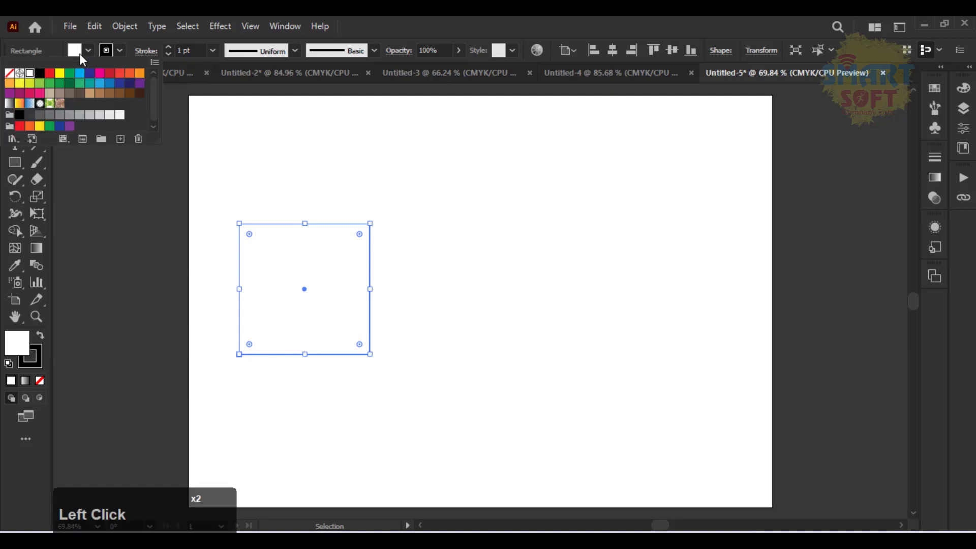
{"action": "left_click", "coordinate": [9, 74]}
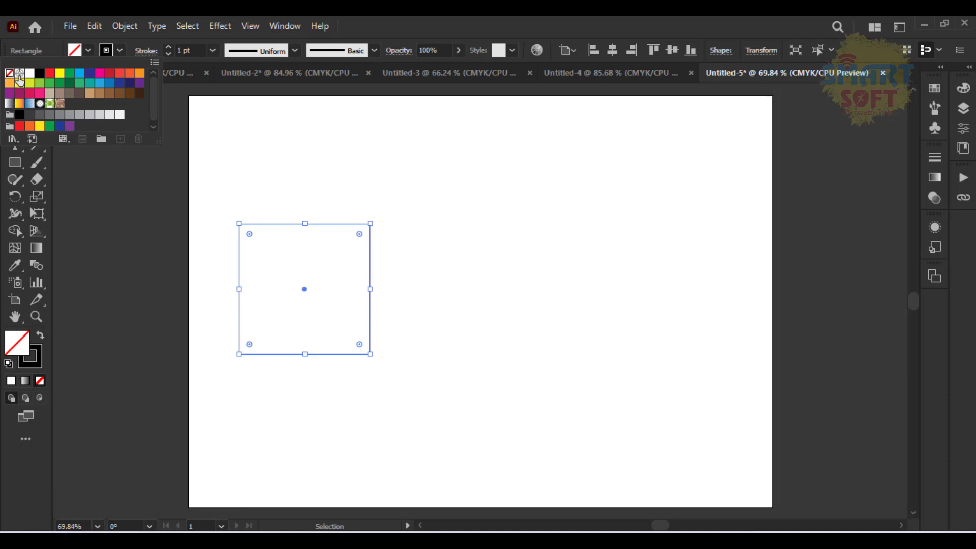
{"action": "left_click", "coordinate": [59, 73]}
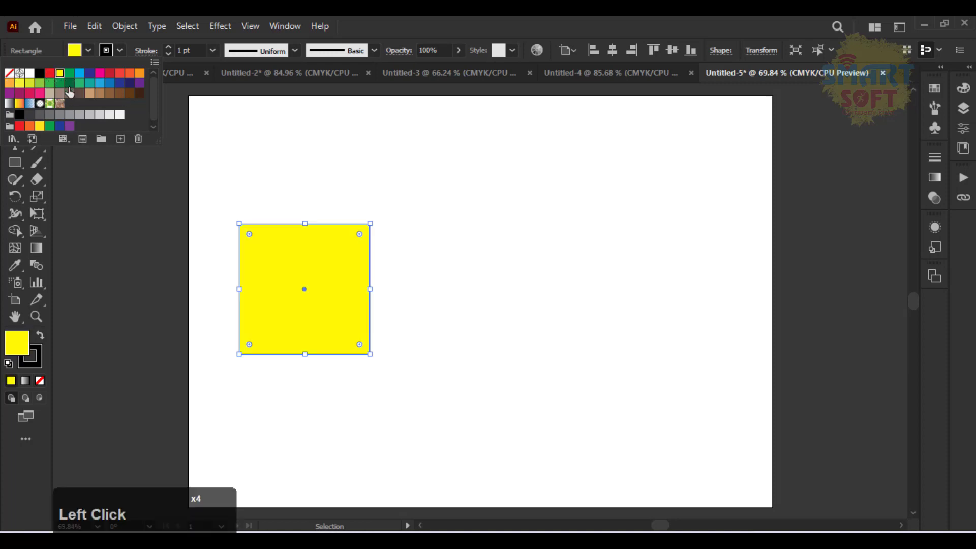
Deselect the square, and try a red stroke colour in the Color Picker, hex d80000, with black (K) set to 100%
{"action": "left_click", "coordinate": [270, 161]}
{"action": "left_click", "coordinate": [270, 162]}
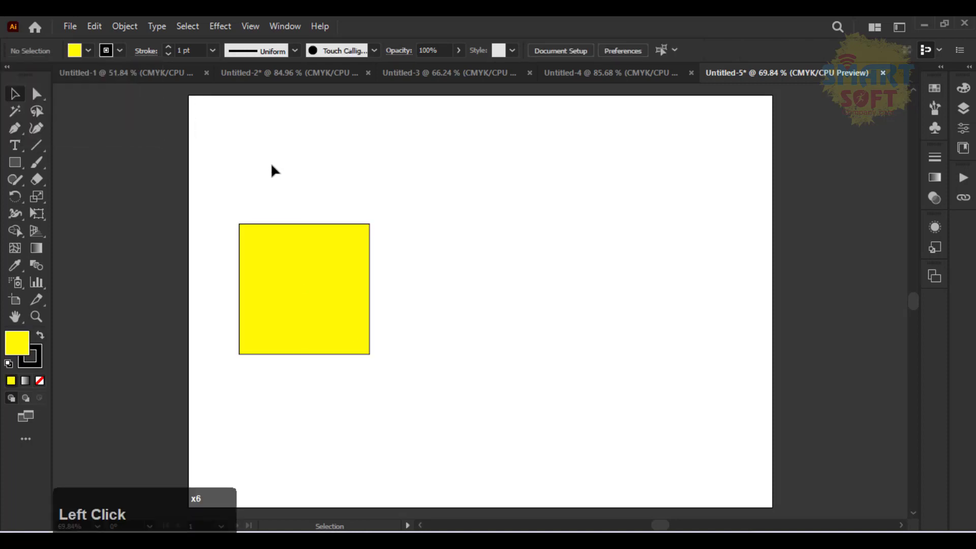
{"action": "left_click", "coordinate": [35, 362]}
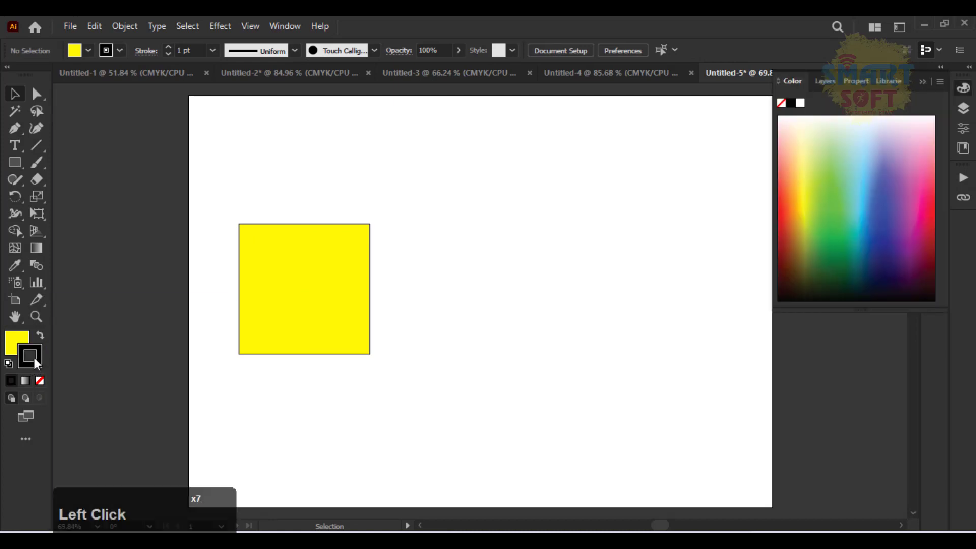
{"action": "double_click", "coordinate": [34, 358]}
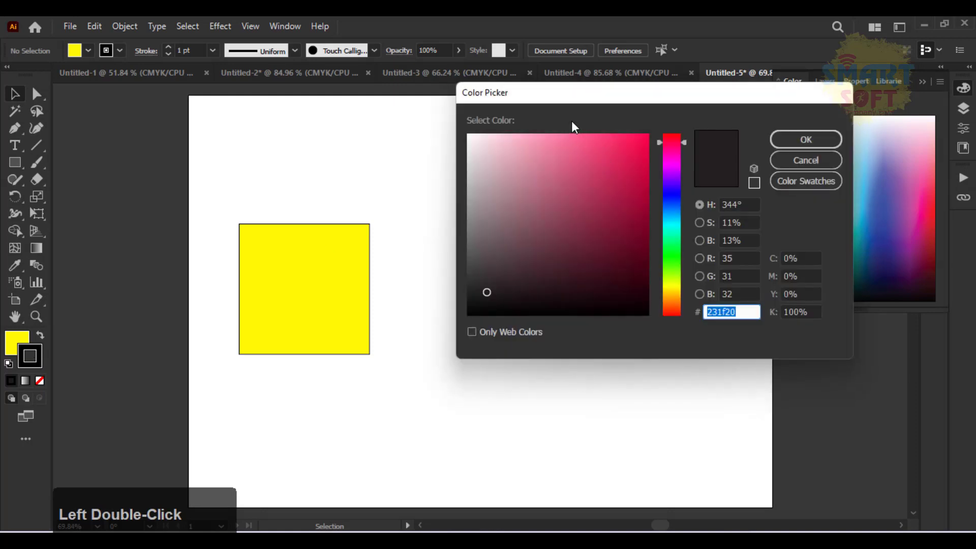
{"action": "left_click_drag", "start_coordinate": [545, 100], "coordinate": [563, 97]}
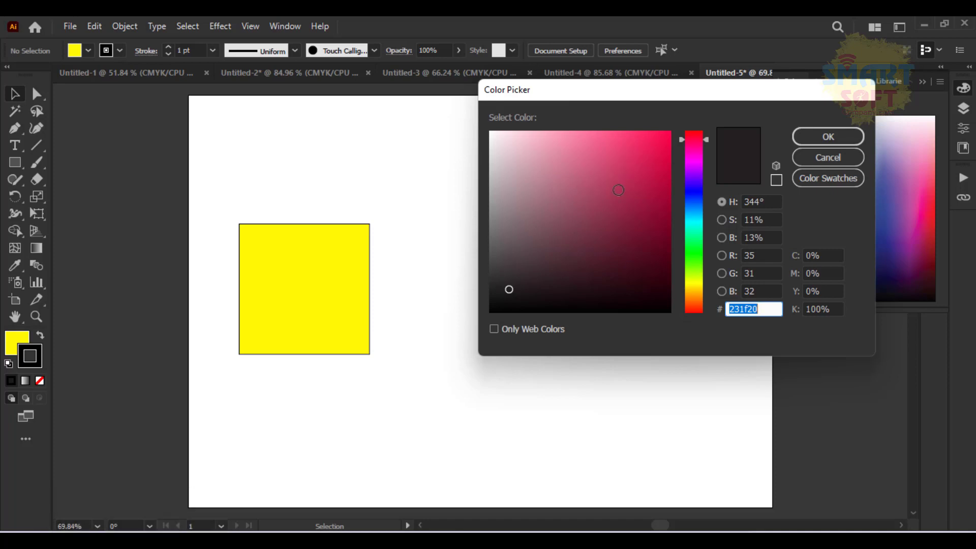
{"action": "left_click_drag", "start_coordinate": [619, 192], "coordinate": [672, 157]}
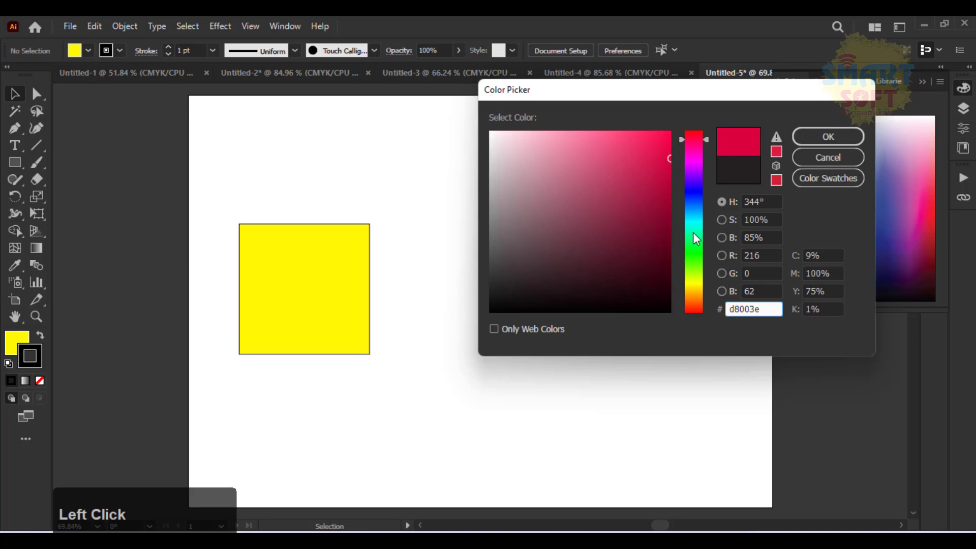
{"action": "left_click_drag", "start_coordinate": [695, 237], "coordinate": [695, 126]}
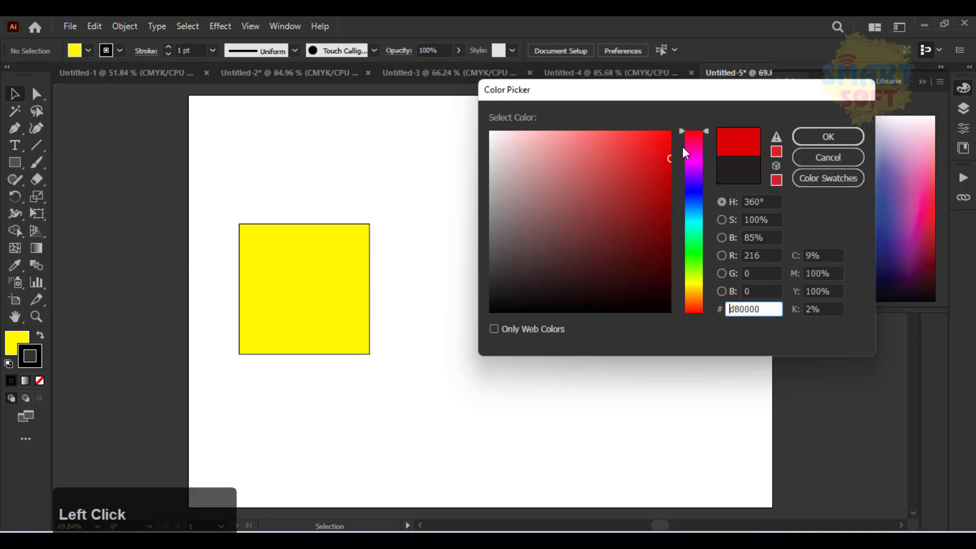
{"action": "left_click", "coordinate": [820, 307]}
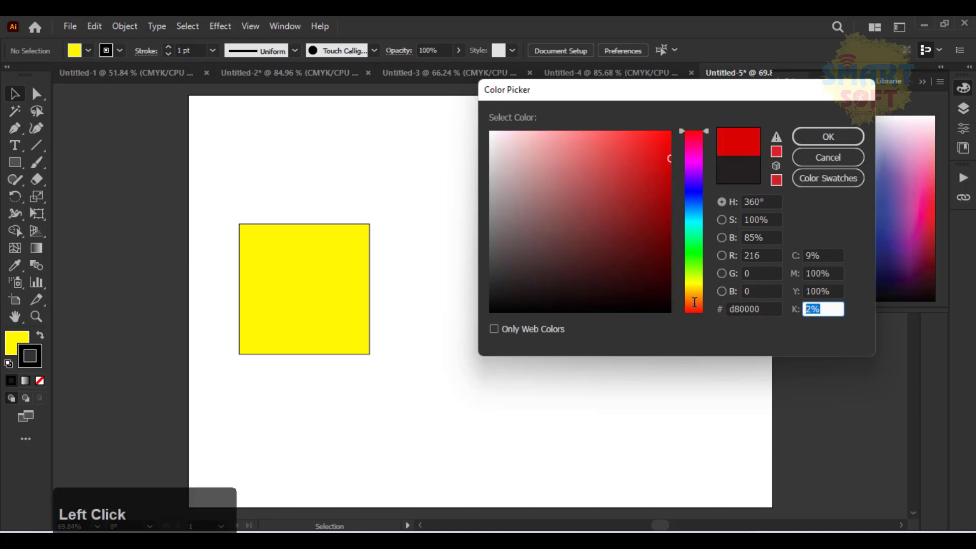
{"action": "type", "text": "100"}
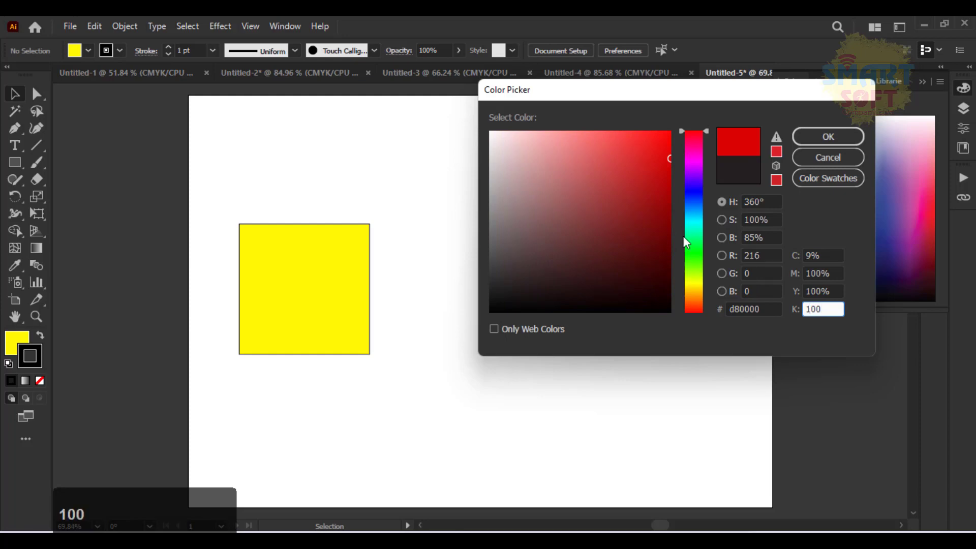
{"action": "left_click", "coordinate": [793, 141]}
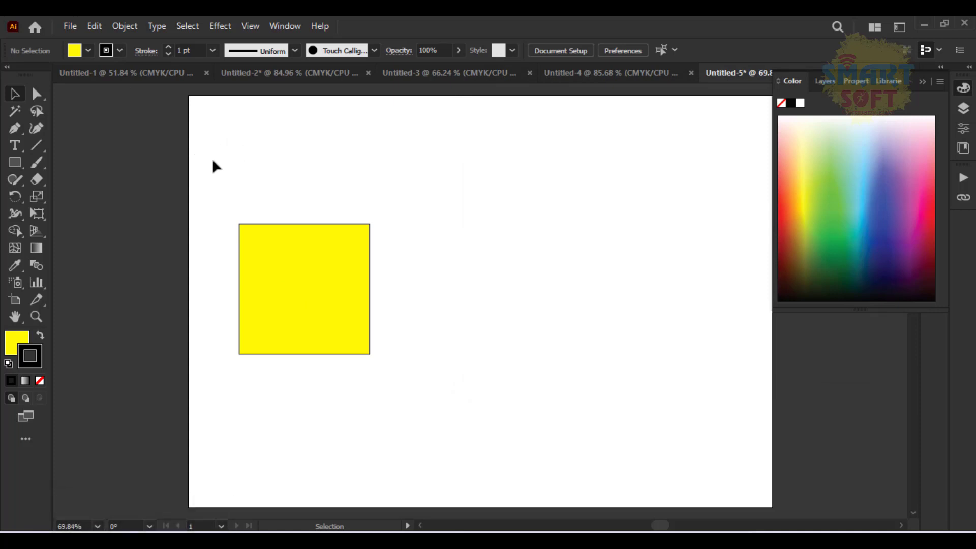
Try the CMYK Red swatch as the stroke colour with nothing selected, and select the square to check its stroke
{"action": "double_click", "coordinate": [33, 358]}
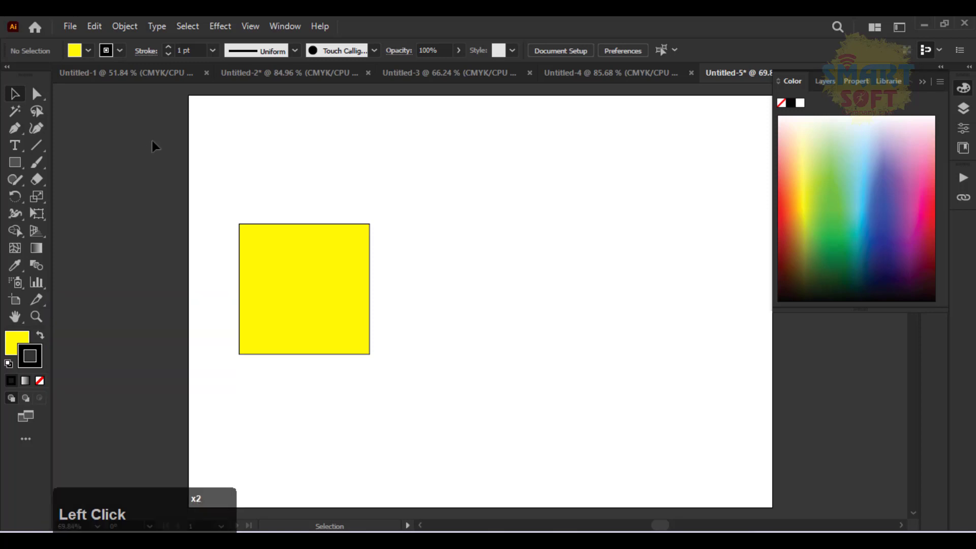
{"action": "left_click", "coordinate": [118, 50]}
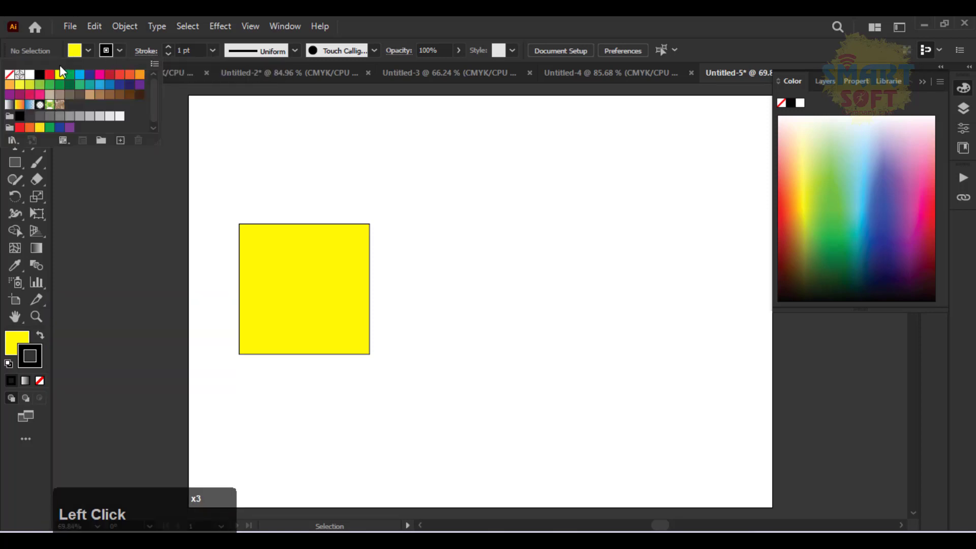
{"action": "left_click", "coordinate": [50, 74]}
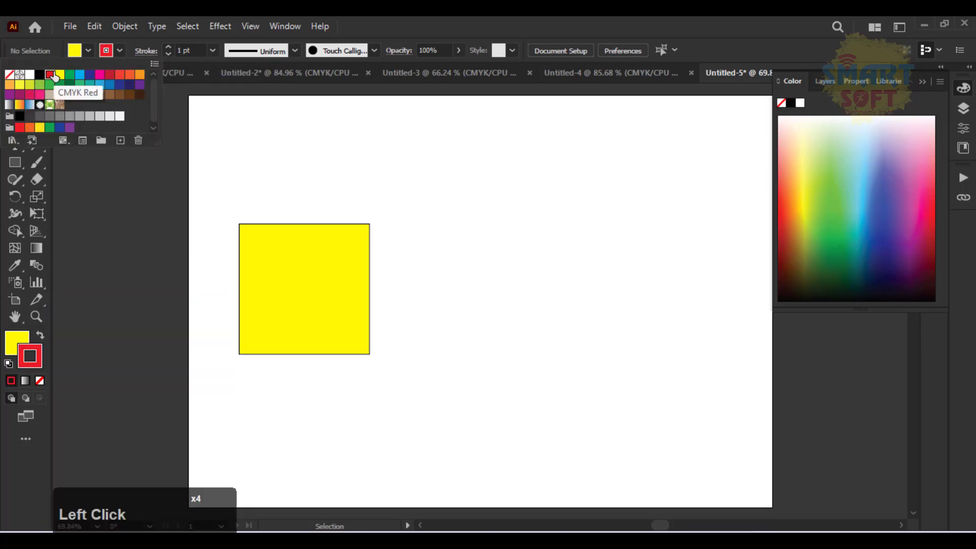
{"action": "left_click", "coordinate": [369, 203]}
{"action": "left_click", "coordinate": [264, 257]}
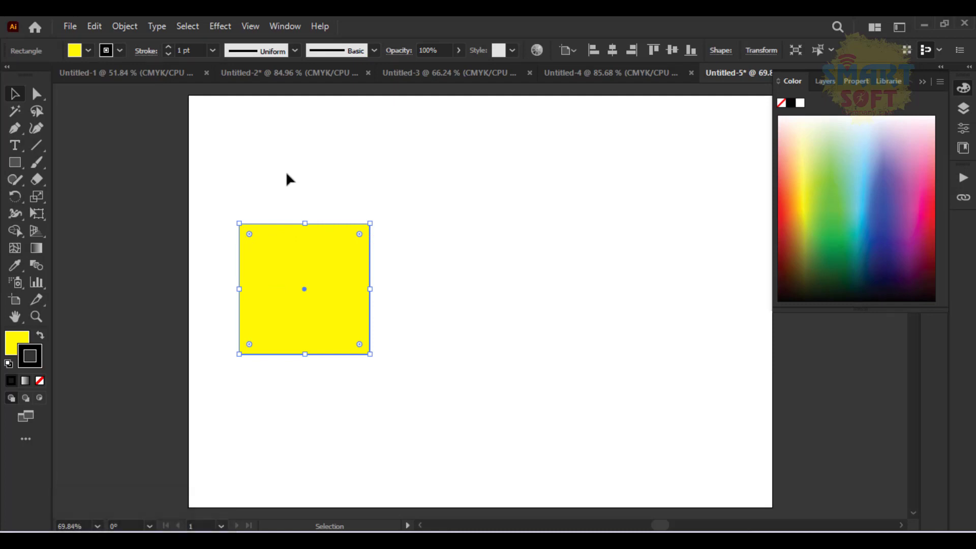
{"action": "left_click", "coordinate": [261, 190]}
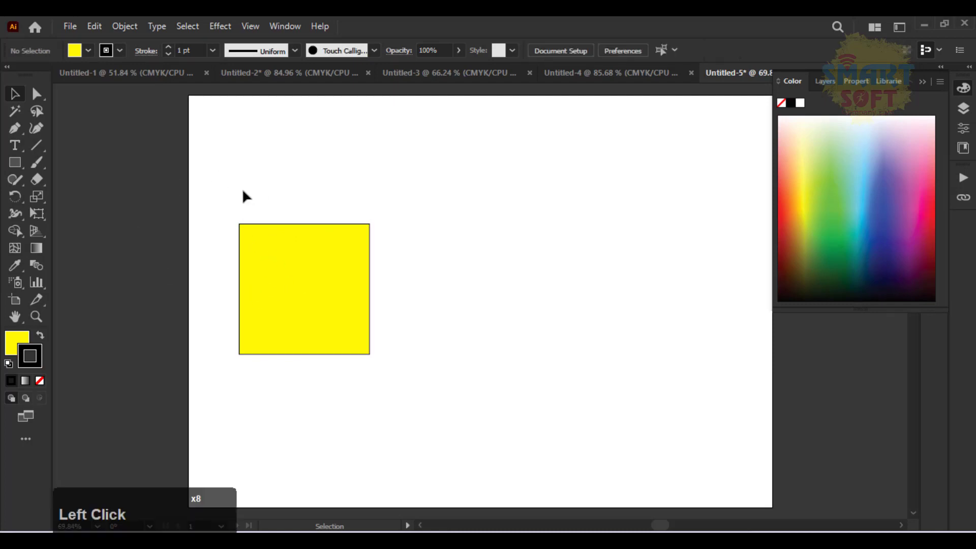
Give the selected yellow square a CMYK Red stroke, and deselect it
{"action": "left_click_drag", "start_coordinate": [242, 189], "coordinate": [380, 354]}
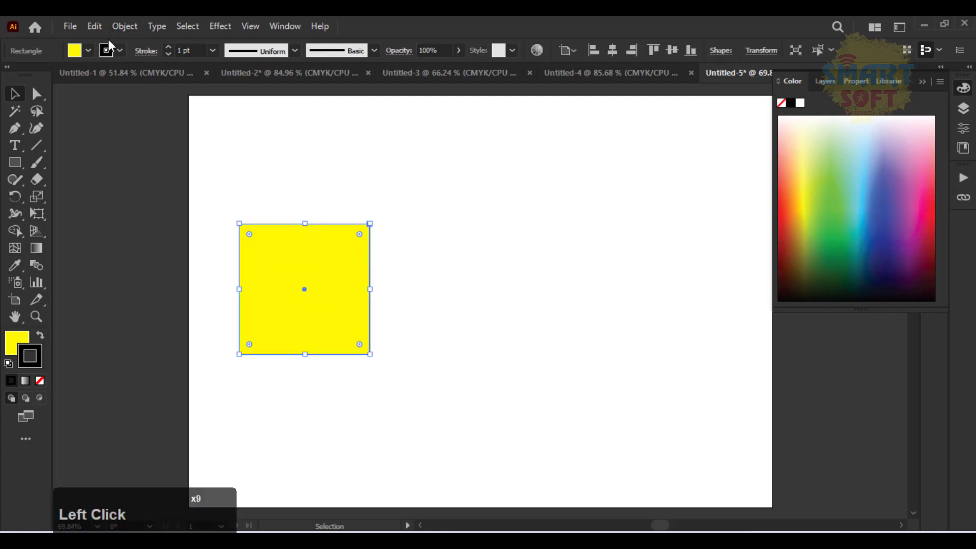
{"action": "left_click", "coordinate": [120, 51]}
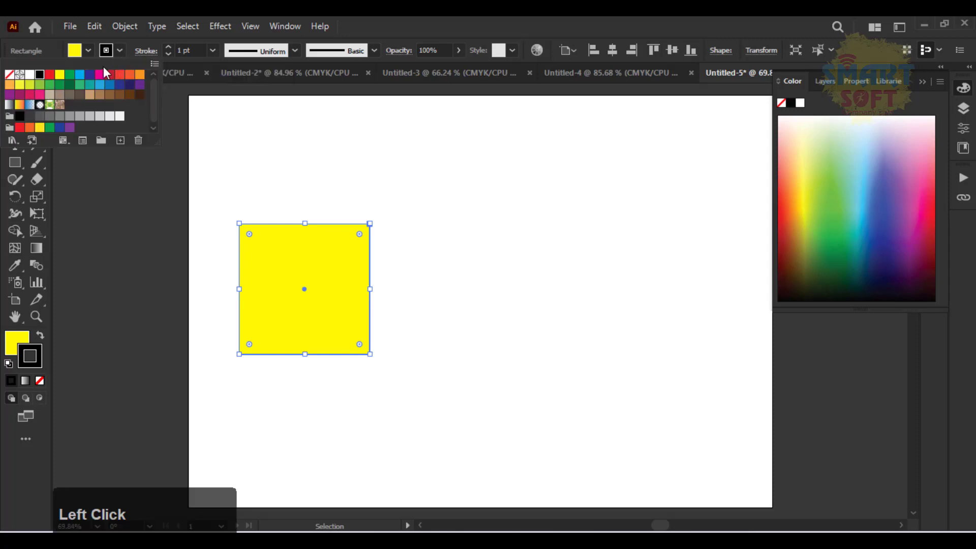
{"action": "left_click", "coordinate": [50, 75]}
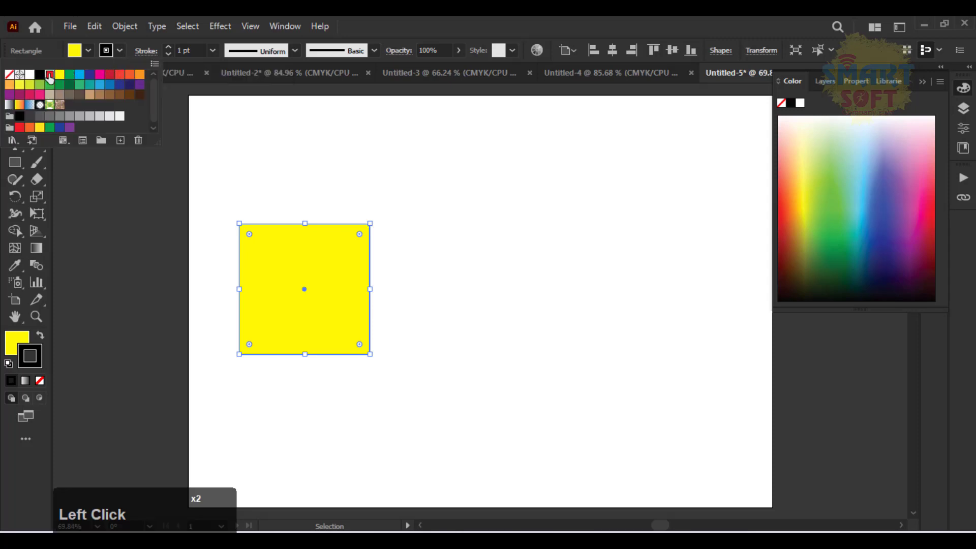
{"action": "left_click", "coordinate": [332, 147]}
{"action": "left_click", "coordinate": [333, 148]}
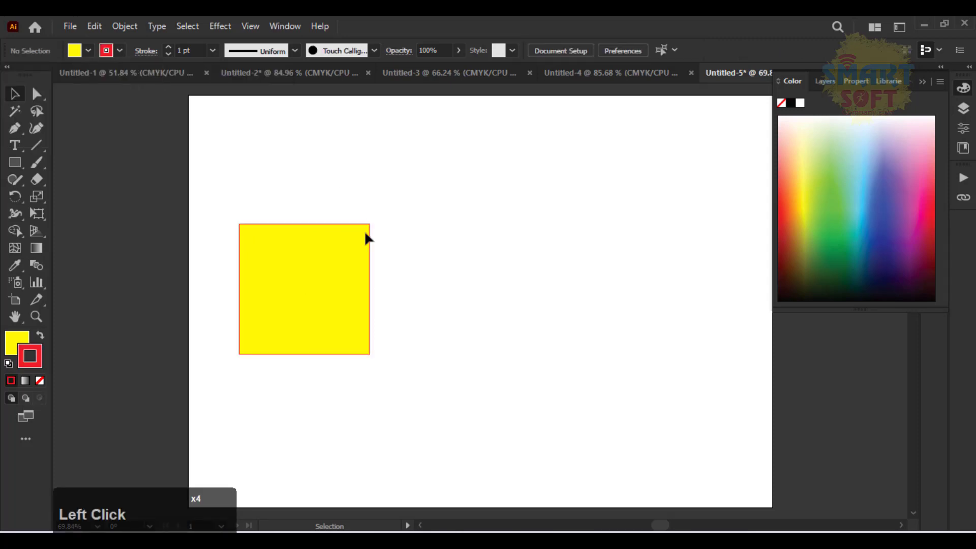
Select the yellow square with a selection marquee, try thicker and thinner strokes, and set its stroke weight to 6 pt
{"action": "left_click_drag", "start_coordinate": [390, 211], "coordinate": [235, 355]}
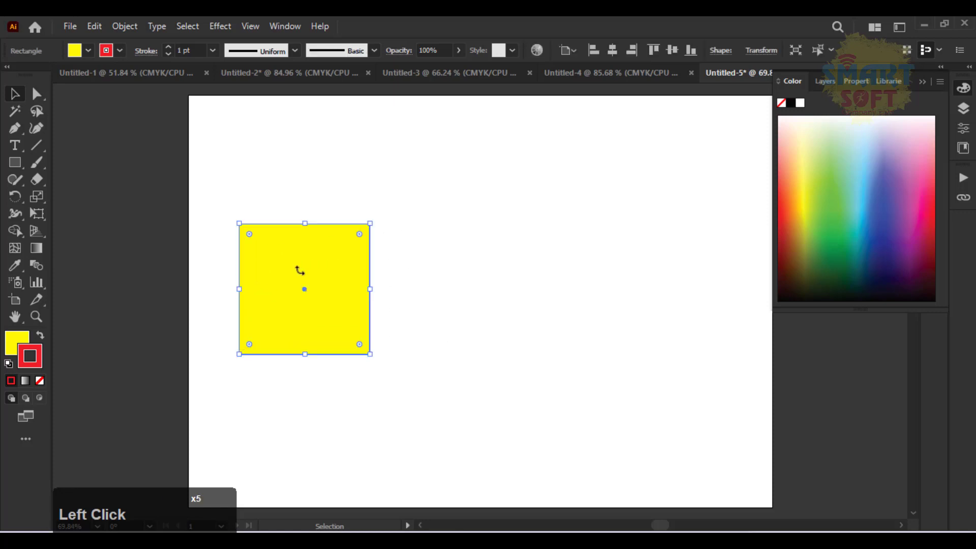
{"action": "left_click", "coordinate": [310, 173]}
{"action": "mouse_move", "coordinate": [364, 209]}
{"action": "left_mouse_down"}
{"action": "mouse_move", "coordinate": [259, 261]}
{"action": "mouse_move", "coordinate": [257, 239]}
{"action": "mouse_move", "coordinate": [283, 235]}
{"action": "left_mouse_up"}
{"action": "left_click", "coordinate": [242, 197]}
{"action": "scroll", "coordinate": [190, 49], "scroll_direction": "up", "scroll_amount": 3}
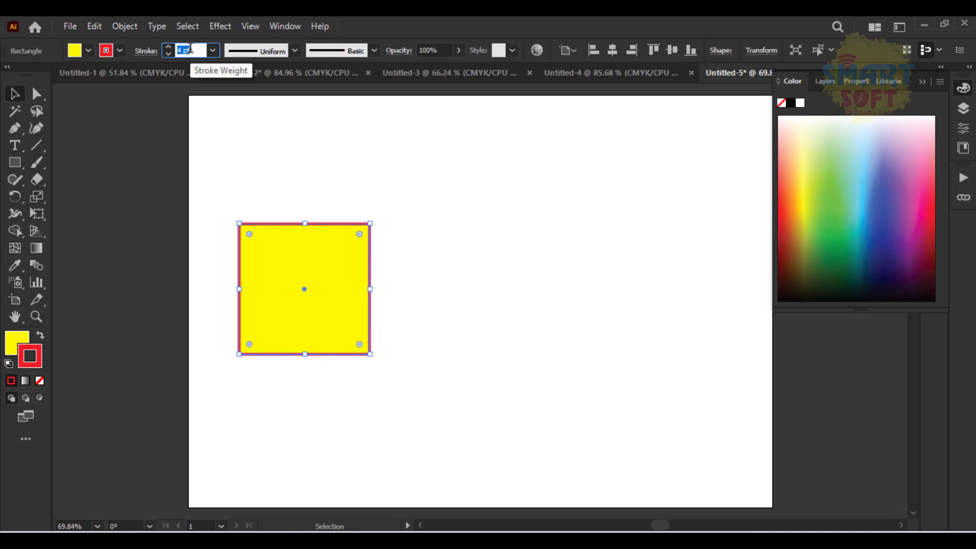
{"action": "scroll", "coordinate": [190, 49], "scroll_direction": "up", "scroll_amount": 1}
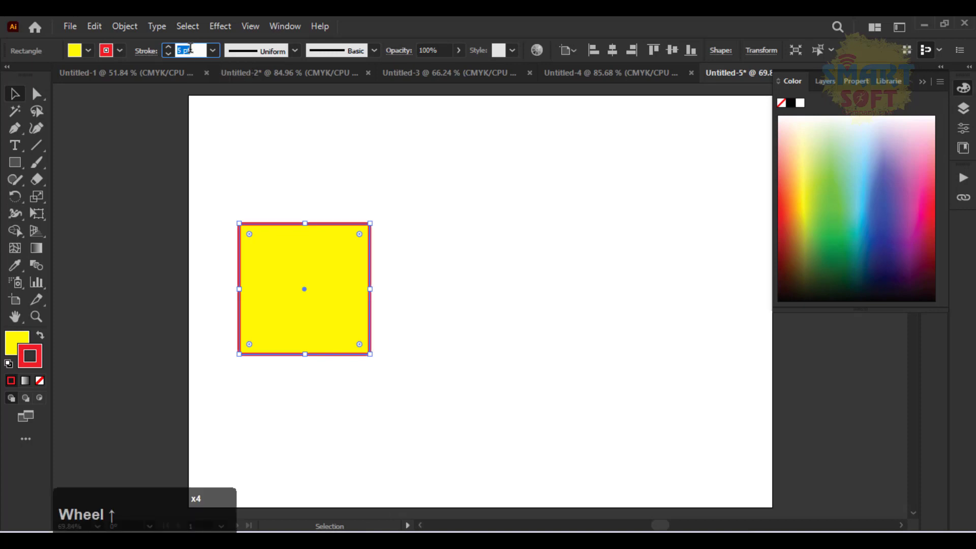
{"action": "scroll", "coordinate": [190, 49], "scroll_direction": "up", "scroll_amount": 3}
{"action": "scroll", "coordinate": [190, 49], "scroll_direction": "down", "scroll_amount": 1}
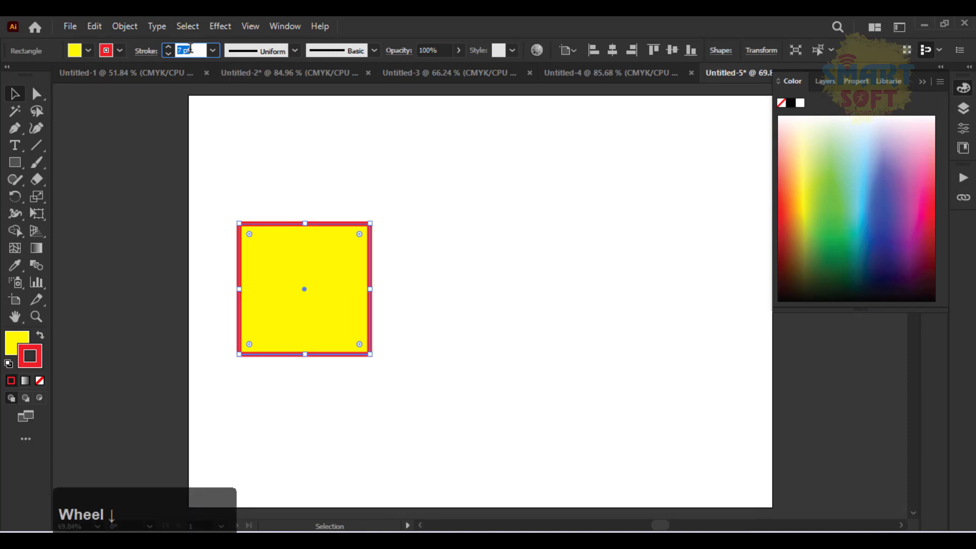
{"action": "scroll", "coordinate": [190, 48], "scroll_direction": "down", "scroll_amount": 2}
{"action": "key", "text": "Up"}
{"action": "key", "text": "Up"}
{"action": "key", "text": "Up"}
{"action": "key", "text": "Down"}
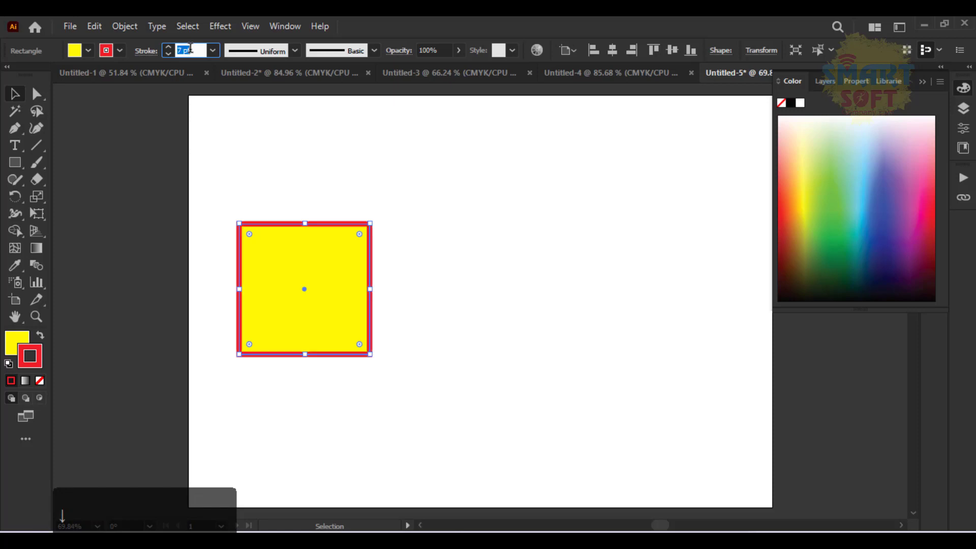
{"action": "key", "text": "Down"}
{"action": "key", "text": "Down"}
{"action": "key", "text": "Down"}
{"action": "key", "text": "Down"}
{"action": "key", "text": "Down"}
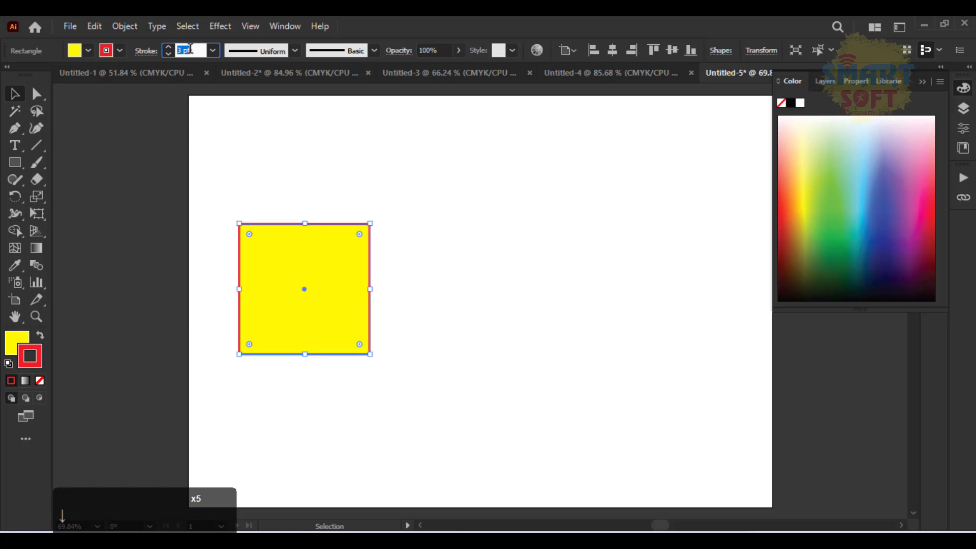
{"action": "key", "text": "Up"}
{"action": "key", "text": "Up"}
{"action": "key", "text": "Up"}
{"action": "key", "text": "Up"}
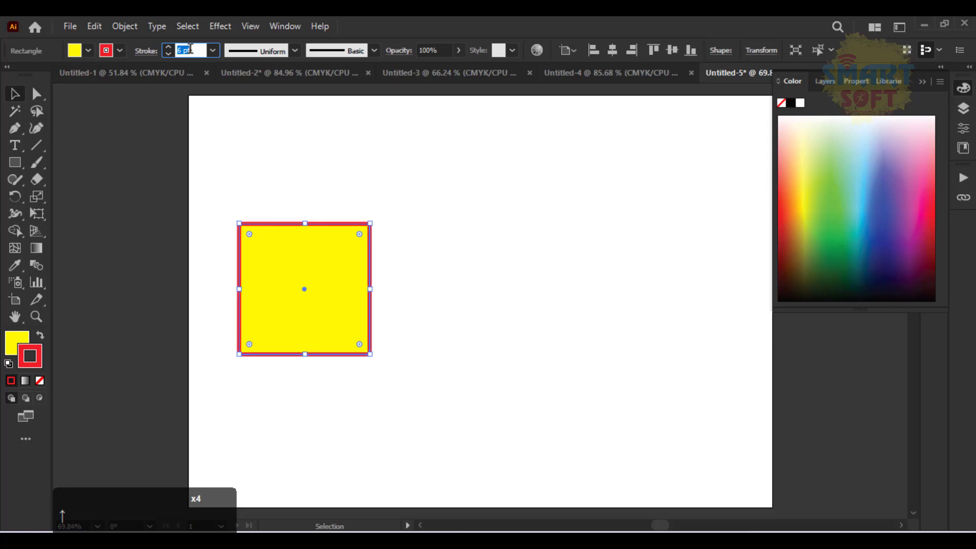
{"action": "key", "text": "Right"}
{"action": "left_click", "coordinate": [453, 275]}
Move the square slightly up and to the left on the artboard, and remove its yellow fill
{"action": "left_click_drag", "start_coordinate": [367, 281], "coordinate": [327, 260]}
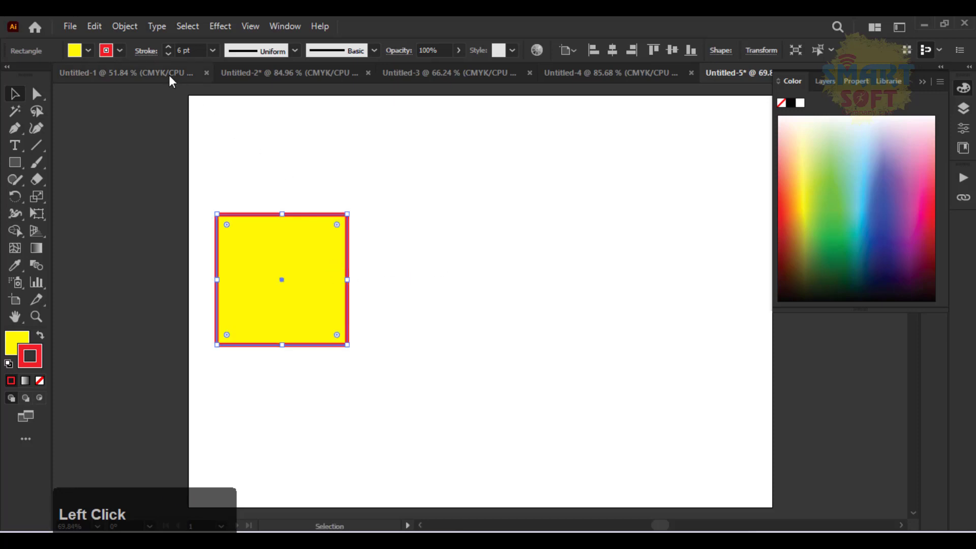
{"action": "left_click", "coordinate": [75, 50]}
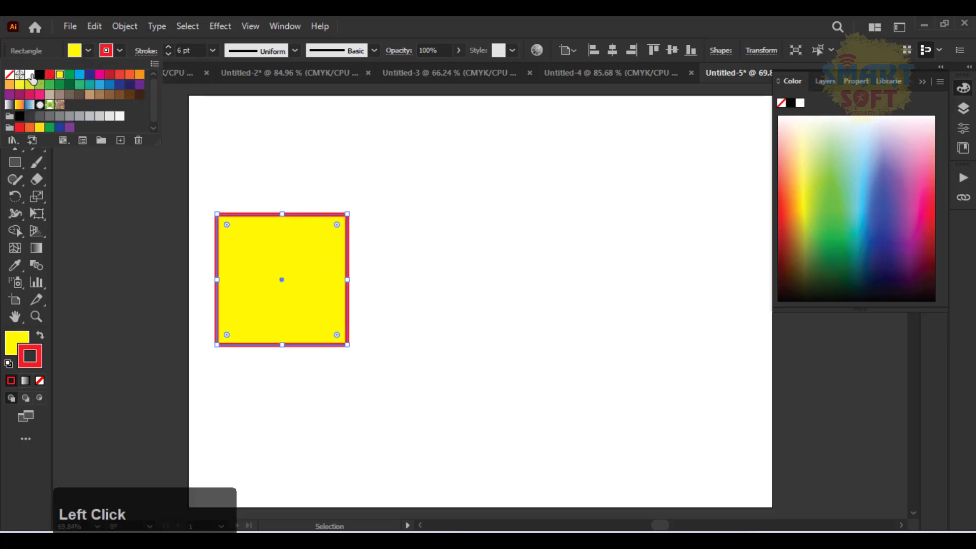
{"action": "left_click", "coordinate": [9, 74]}
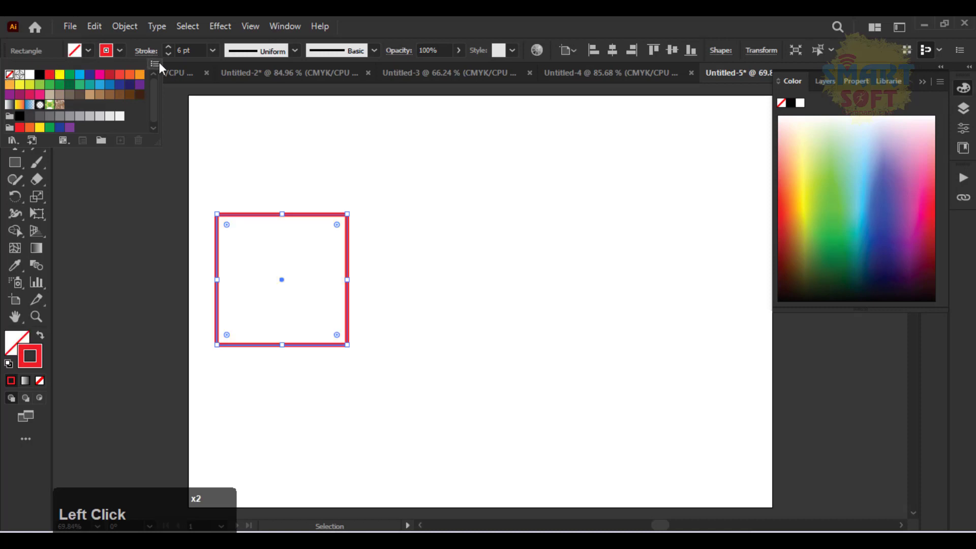
{"action": "left_click", "coordinate": [133, 52]}
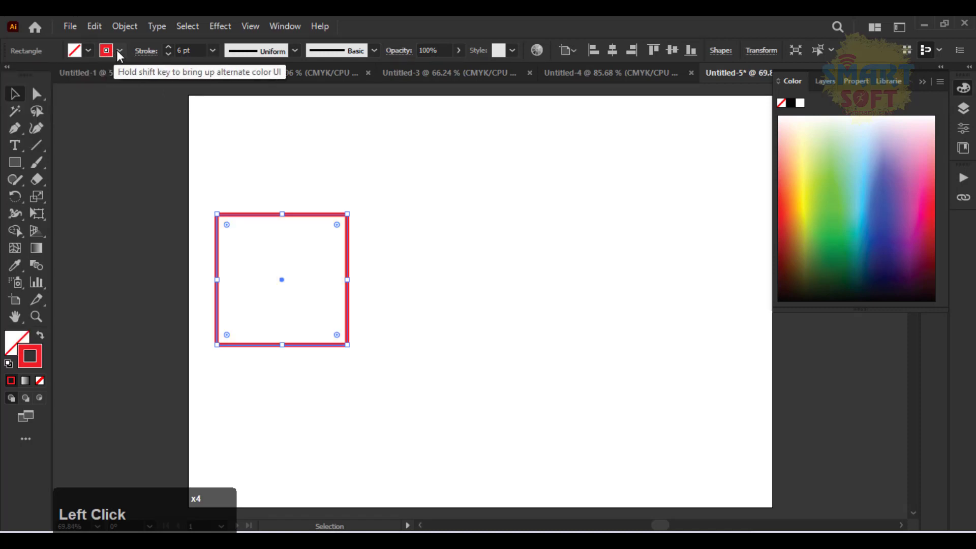
Change the square's stroke to black with a weight of 2 pt, and deselect it
{"action": "left_click", "coordinate": [119, 51]}
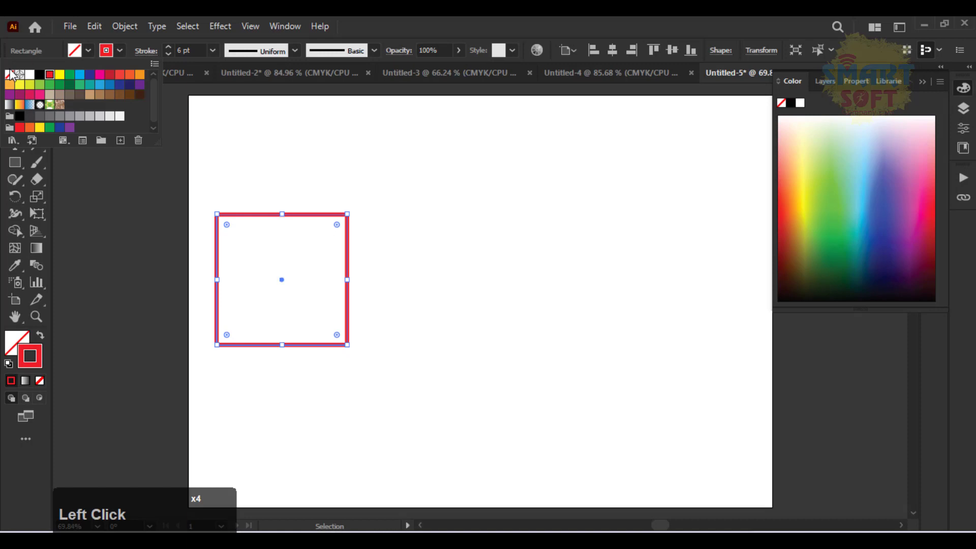
{"action": "left_click", "coordinate": [40, 75]}
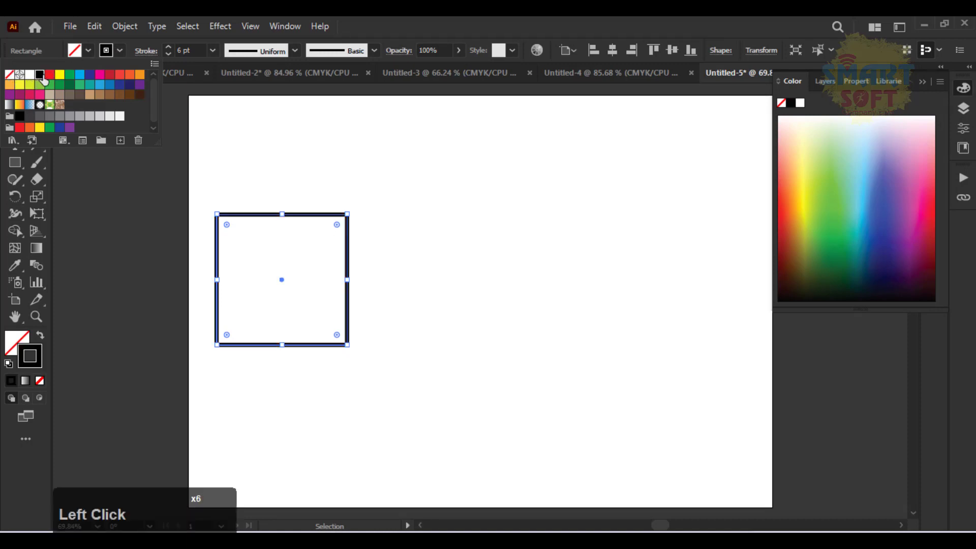
{"action": "left_click", "coordinate": [184, 46]}
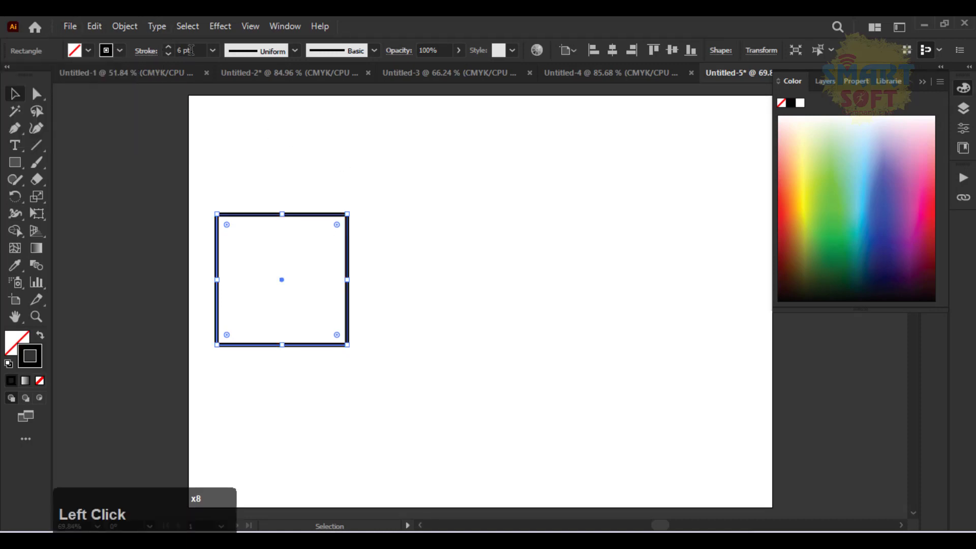
{"action": "left_click", "coordinate": [184, 46]}
{"action": "type", "text": "2"}
{"action": "key", "text": "Return"}
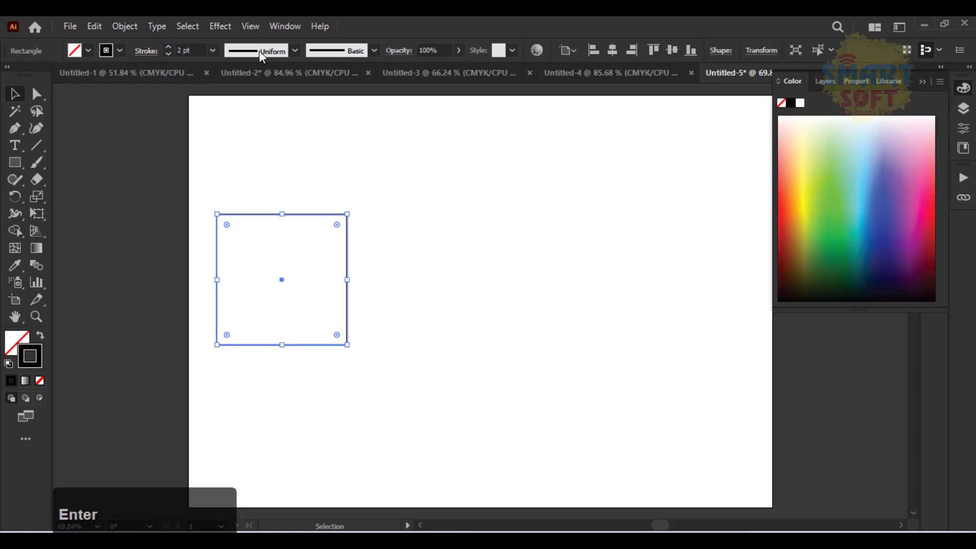
{"action": "left_click", "coordinate": [292, 159]}
{"action": "left_click", "coordinate": [292, 160]}
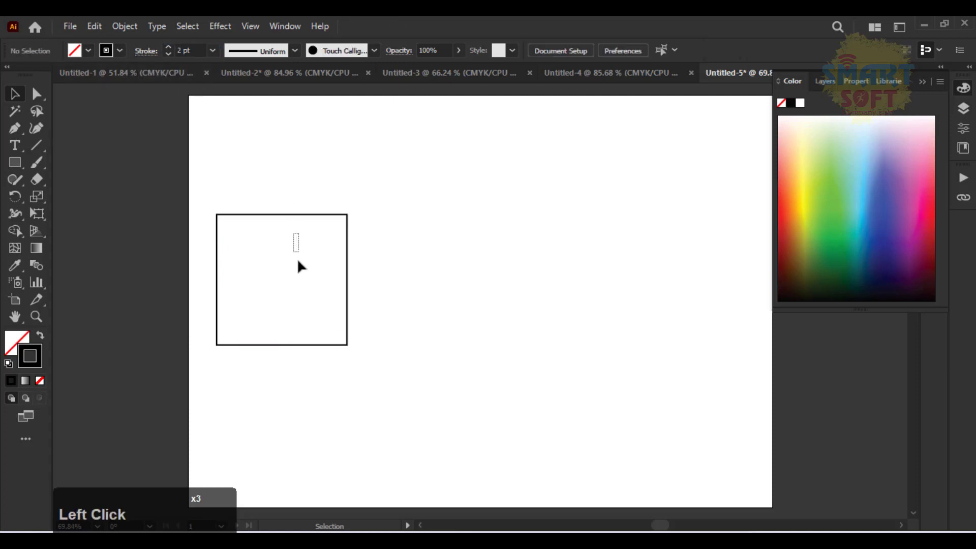
Move the unfilled square slightly down the artboard by its outline
{"action": "left_click", "coordinate": [293, 216]}
{"action": "left_click", "coordinate": [374, 198]}
{"action": "left_click_drag", "start_coordinate": [303, 215], "coordinate": [301, 241]}
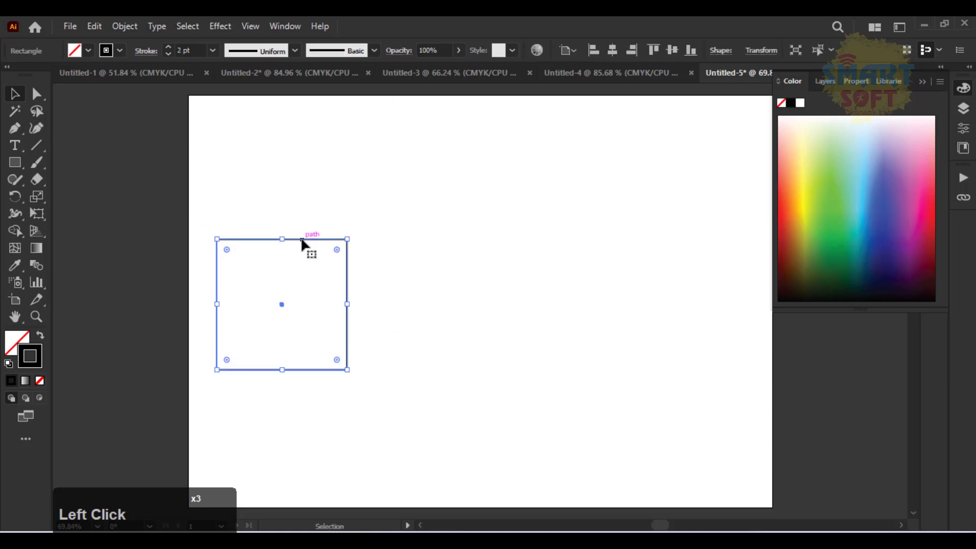
Select only the square's top-left anchor point with the Direct Selection tool, and deselect it
{"action": "left_click", "coordinate": [36, 94]}
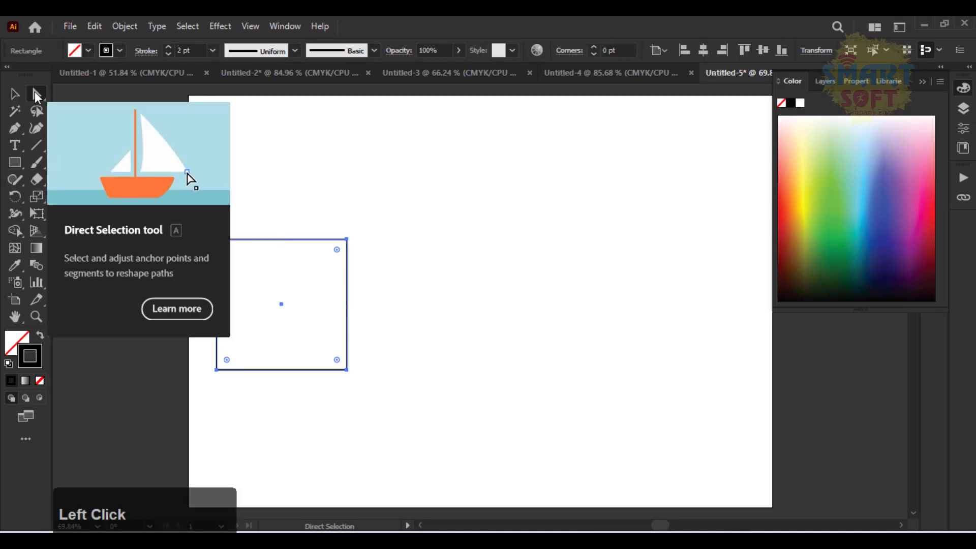
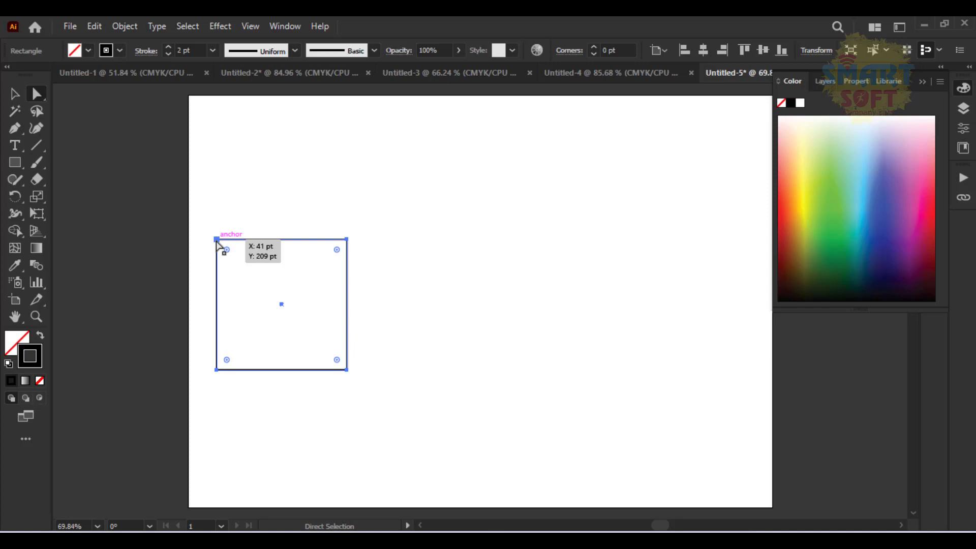
{"action": "left_click", "coordinate": [217, 244]}
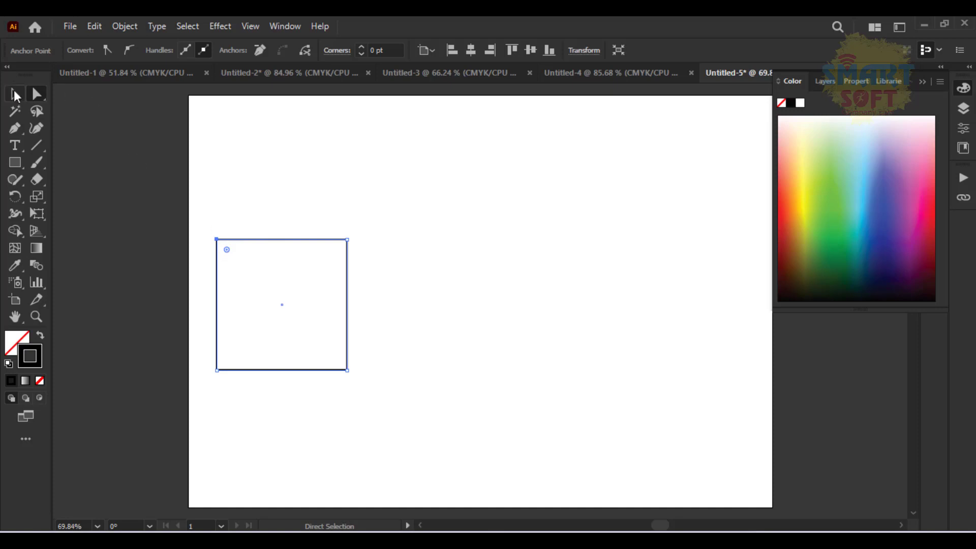
{"action": "left_click", "coordinate": [307, 188]}
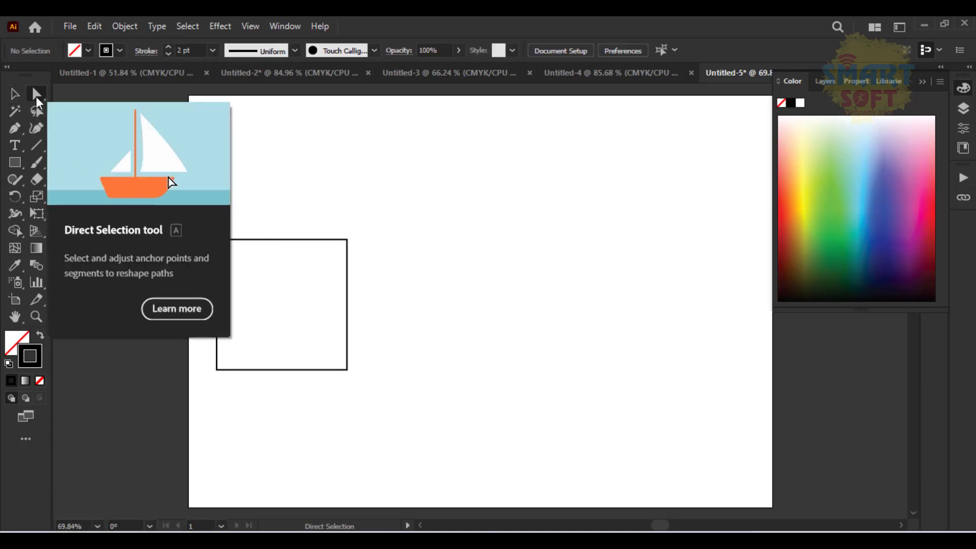
Move the square's top edge right and slightly down with Direct Selection, slanting it into a parallelogram about 300 by 178 pt
{"action": "key", "text": "a"}
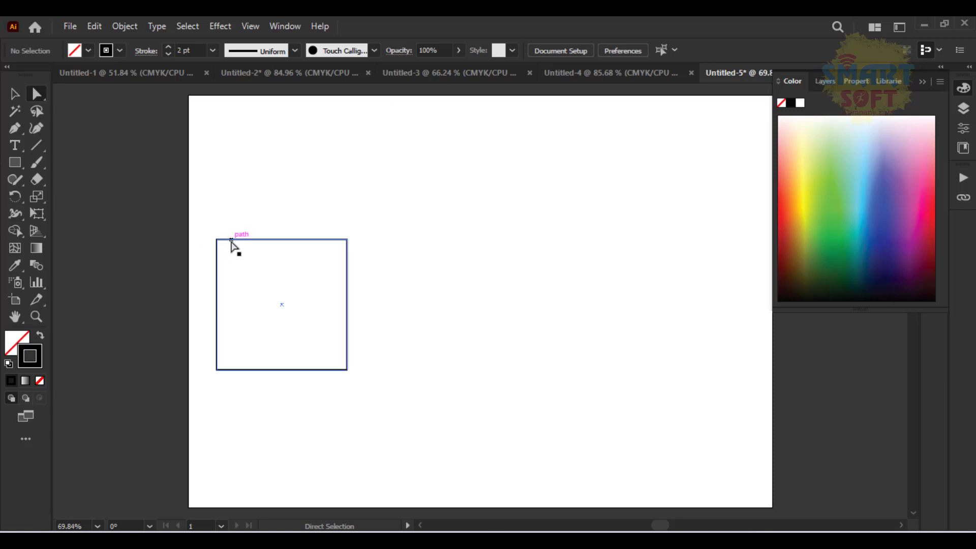
{"action": "left_click_drag", "start_coordinate": [245, 239], "coordinate": [310, 248]}
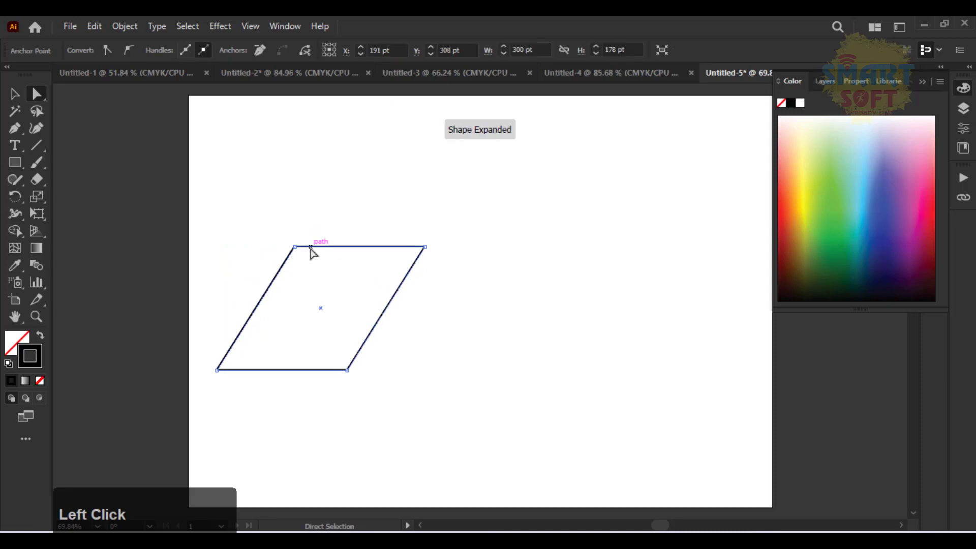
Undo the last slant so the parallelogram is a square again, and deselect it
{"action": "key", "text": "ctrl+z"}
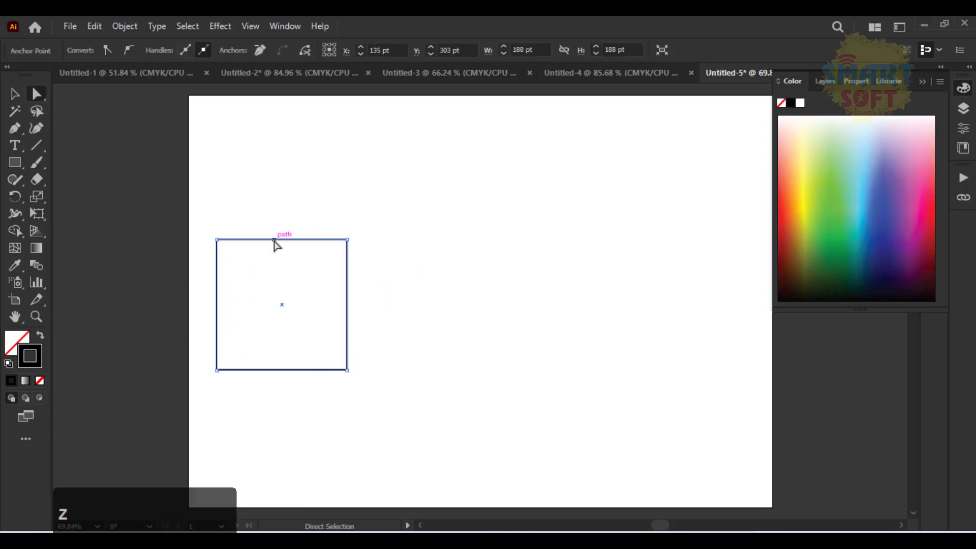
{"action": "left_click", "coordinate": [235, 205]}
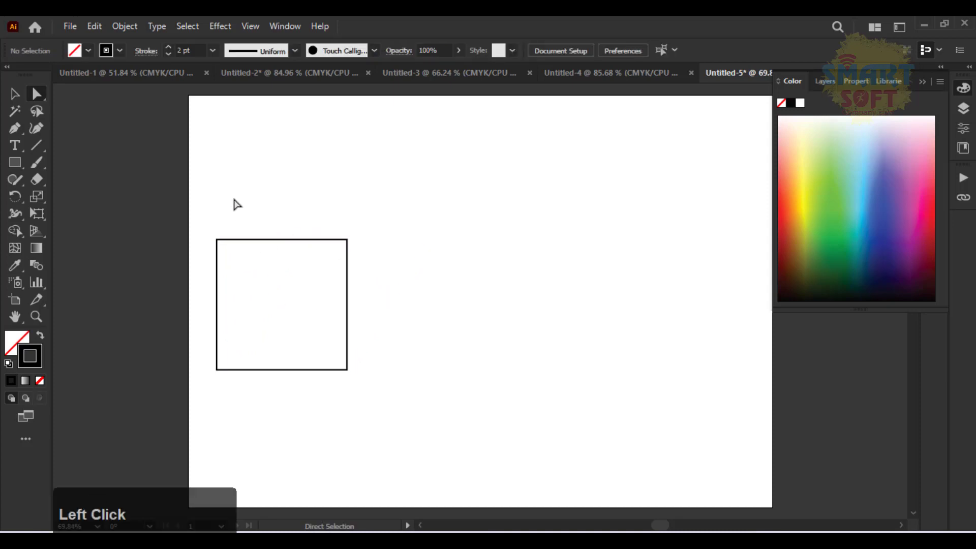
Try to slant the square into a parallelogram by shifting its top edge sideways with Direct Selection
{"action": "left_click", "coordinate": [275, 240]}
{"action": "left_click_drag", "start_coordinate": [275, 240], "coordinate": [395, 233]}
{"action": "key", "text": "ctrl+z"}
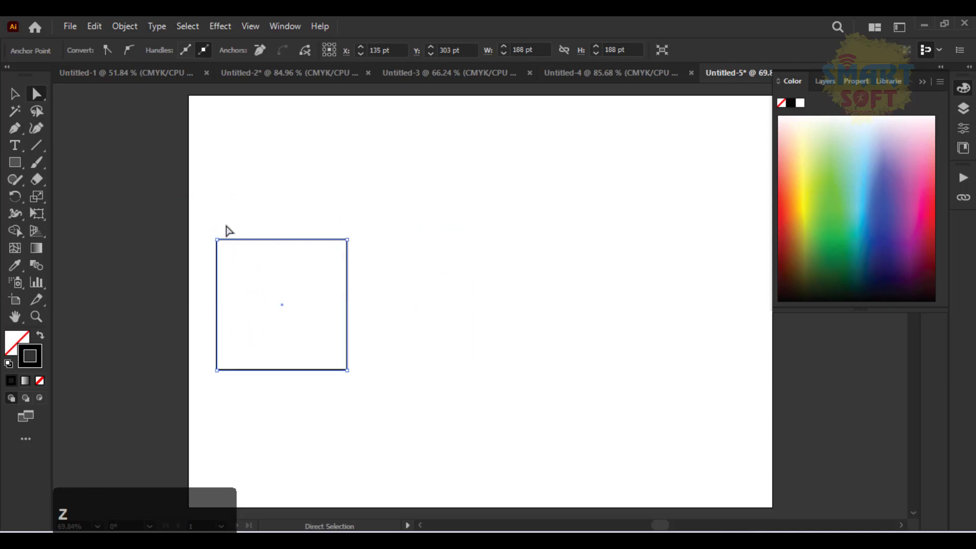
{"action": "left_click", "coordinate": [211, 230]}
{"action": "left_click_drag", "start_coordinate": [207, 227], "coordinate": [432, 412]}
{"action": "left_click_drag", "start_coordinate": [288, 240], "coordinate": [360, 238]}
{"action": "left_click", "coordinate": [285, 220]}
{"action": "left_click", "coordinate": [414, 343]}
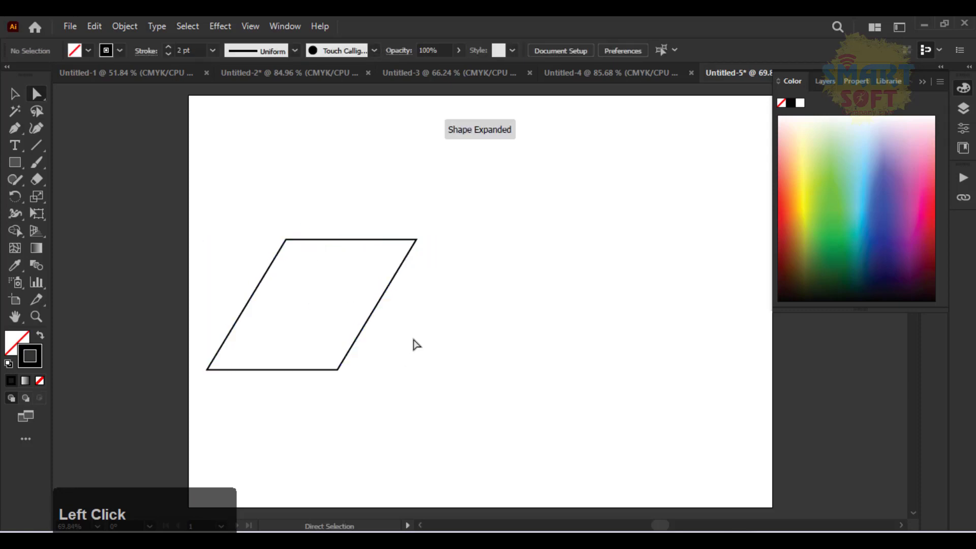
{"action": "key", "text": "ctrl+z"}
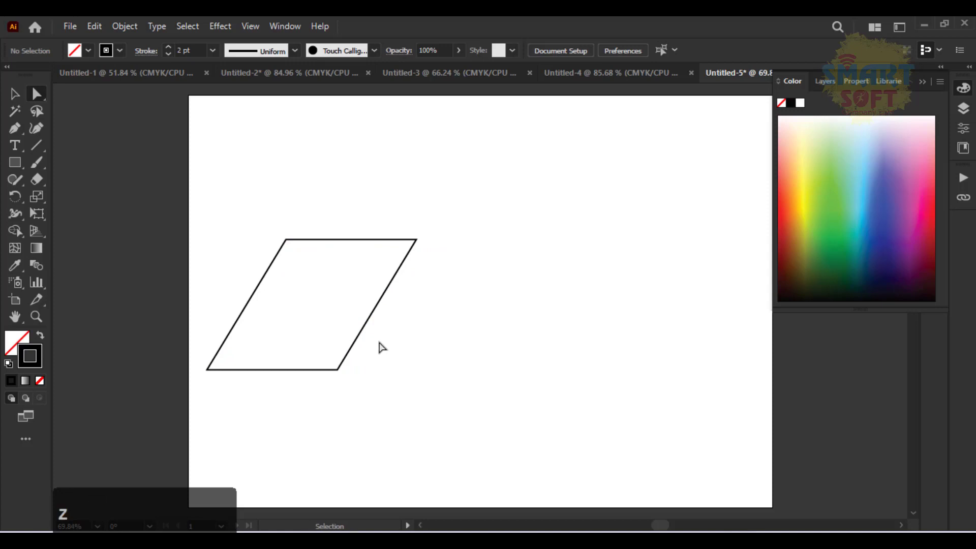
Convert the square's upper-left anchor point to smooth and back to a corner
{"action": "left_click", "coordinate": [207, 240]}
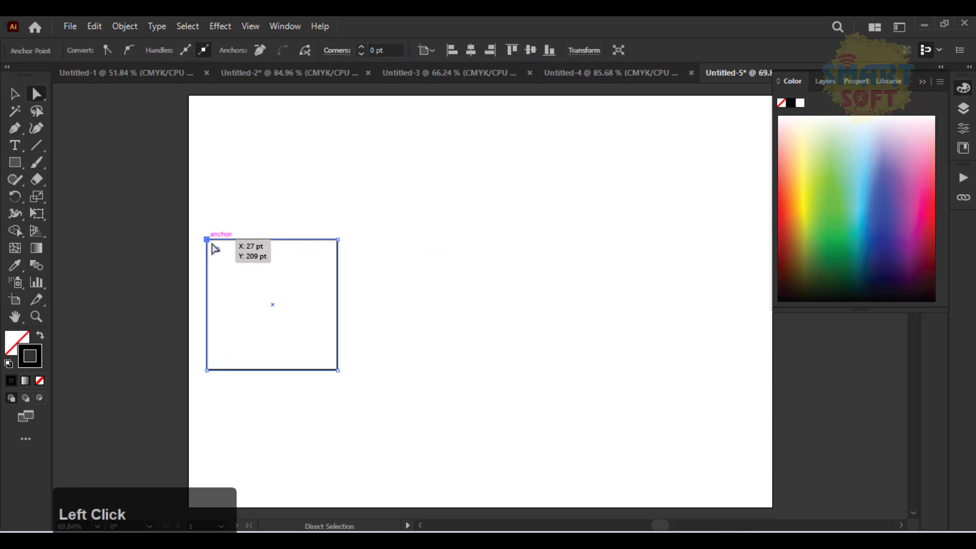
{"action": "left_click", "coordinate": [209, 243]}
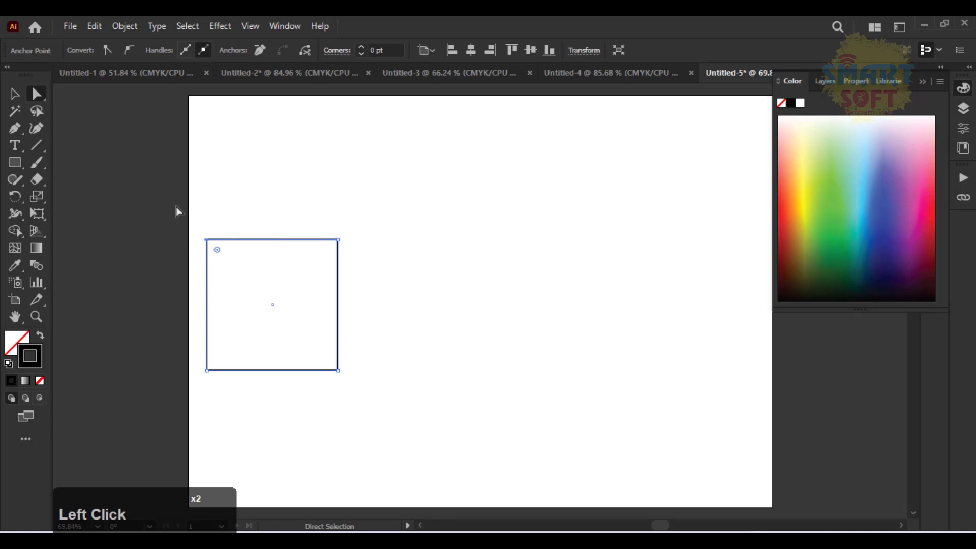
{"action": "left_click", "coordinate": [129, 52]}
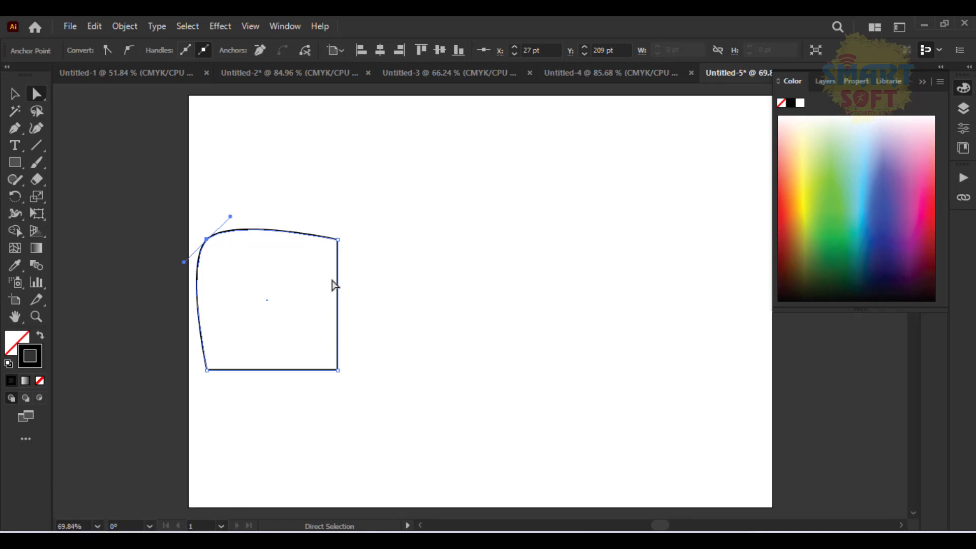
{"action": "left_click", "coordinate": [108, 50]}
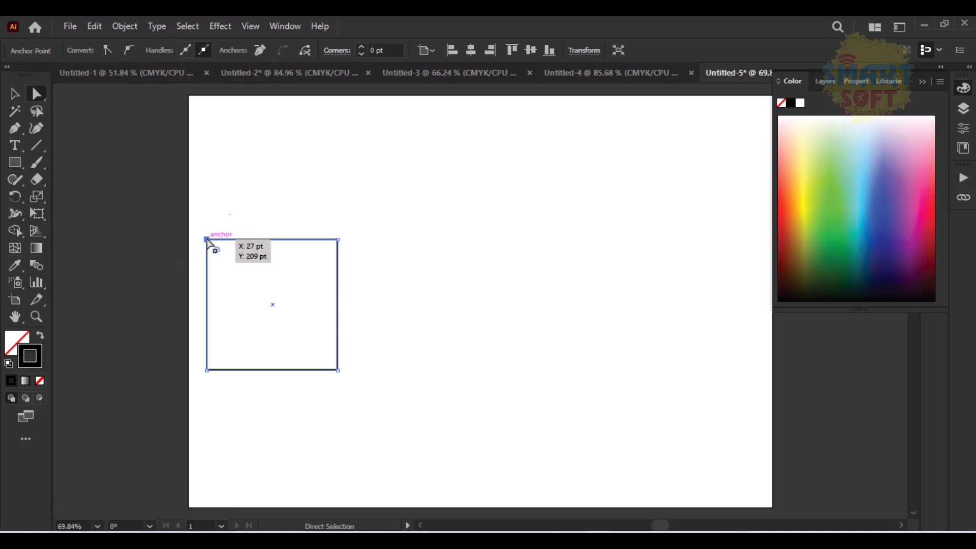
Move the square's upper-left anchor point straight up so the top edge slopes, and deselect the shape
{"action": "left_click", "coordinate": [207, 240]}
{"action": "left_click_drag", "start_coordinate": [207, 240], "coordinate": [207, 164]}
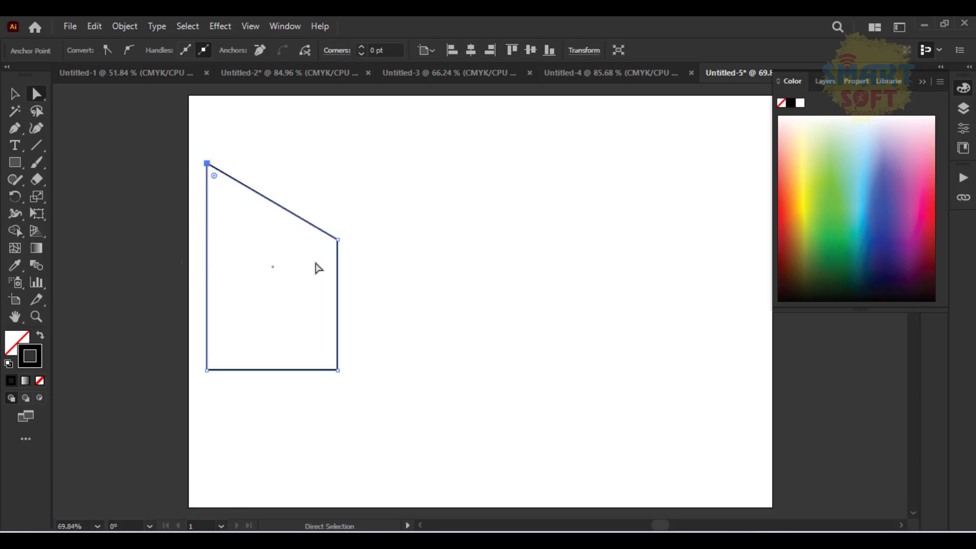
{"action": "left_click", "coordinate": [388, 239]}
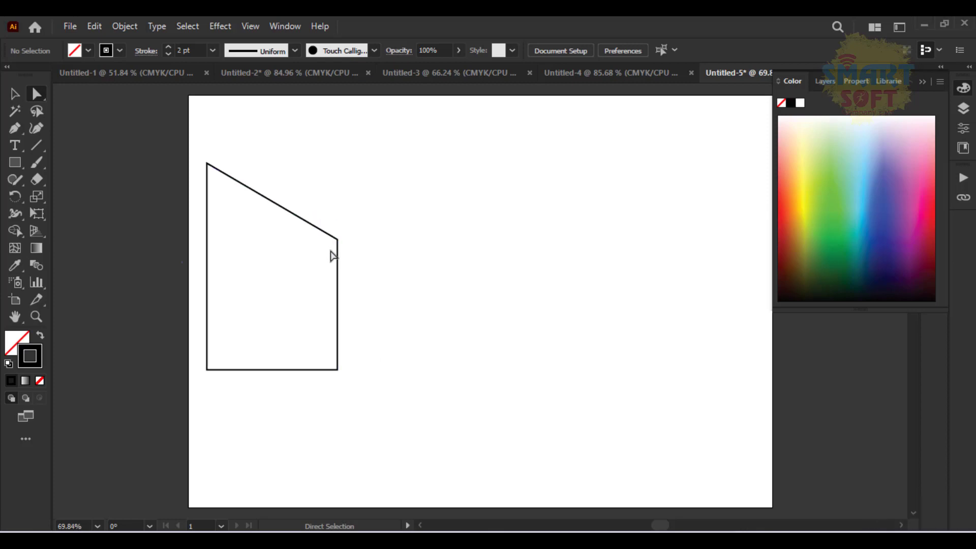
Try moving the sloped top edge, and undo the edits back to the plain square
{"action": "left_click", "coordinate": [405, 222]}
{"action": "left_click_drag", "start_coordinate": [246, 187], "coordinate": [259, 233]}
{"action": "key", "text": "ctrl+z"}
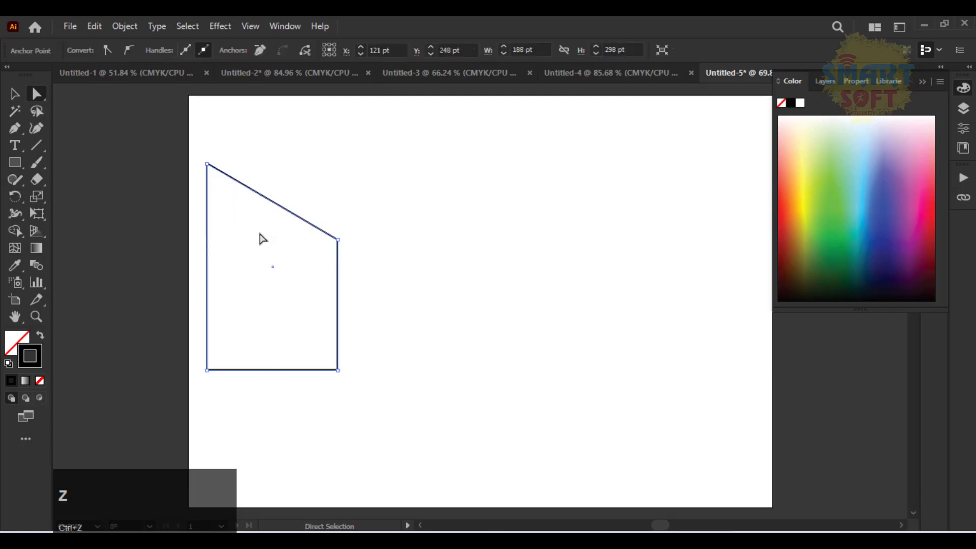
{"action": "left_click", "coordinate": [255, 185]}
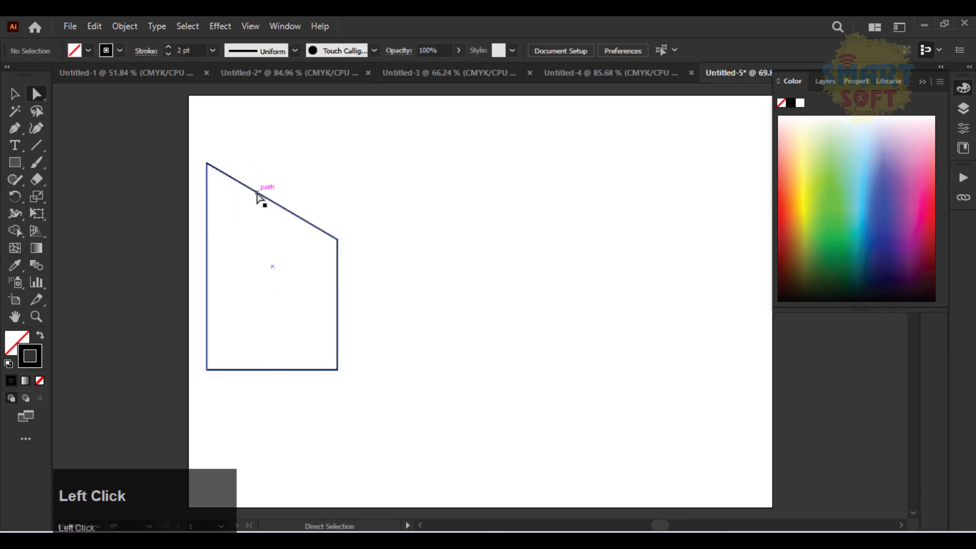
{"action": "key", "text": "ctrl+z"}
{"action": "key", "text": "ctrl+z"}
Nudge the square's upper-left anchor point upward in large increments, with small sideways shifts
{"action": "left_click", "coordinate": [274, 240]}
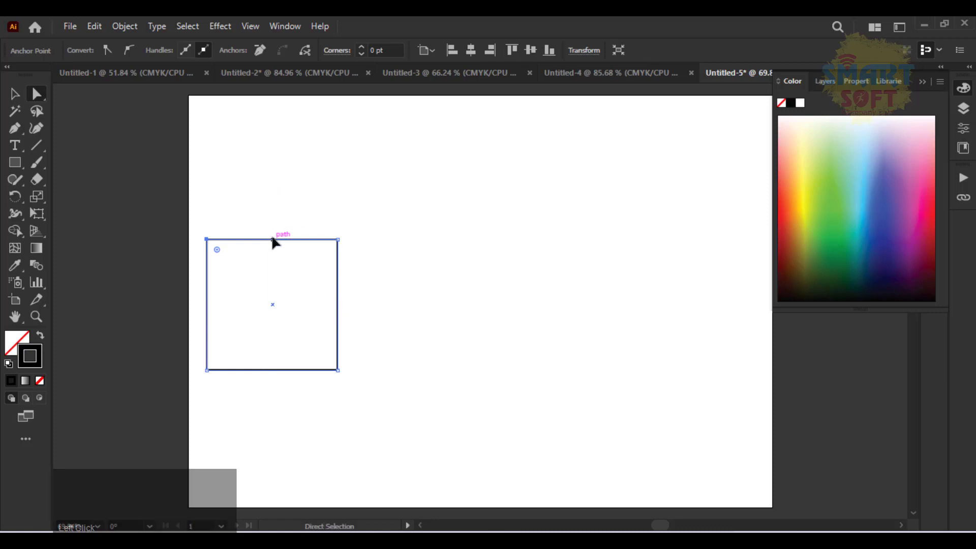
{"action": "key", "text": "shift"}
{"action": "key", "text": "shift+Up"}
{"action": "key", "text": "shift+Up"}
{"action": "key", "text": "shift+Up"}
{"action": "key", "text": "shift+Up"}
{"action": "key", "text": "shift+Up"}
{"action": "key", "text": "shift+Up"}
{"action": "key", "text": "shift+Up"}
{"action": "key", "text": "shift+Up"}
{"action": "key", "text": "shift+Up"}
{"action": "key", "text": "shift+Up"}
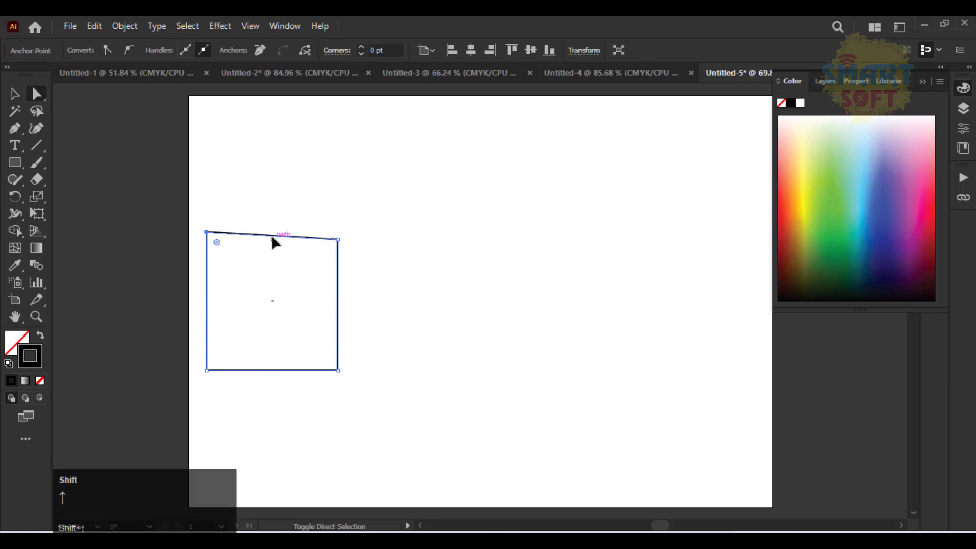
{"action": "key", "text": "shift+Up"}
{"action": "key", "text": "shift+Up"}
{"action": "key", "text": "shift+Up"}
{"action": "key", "text": "shift+Up"}
{"action": "key", "text": "shift+Up"}
{"action": "key", "text": "shift+Up"}
{"action": "key", "text": "shift+Up"}
{"action": "key", "text": "shift+Up"}
{"action": "key", "text": "shift+Up"}
{"action": "key", "text": "shift+Up"}
{"action": "key", "text": "shift+Up"}
{"action": "key", "text": "shift+Up"}
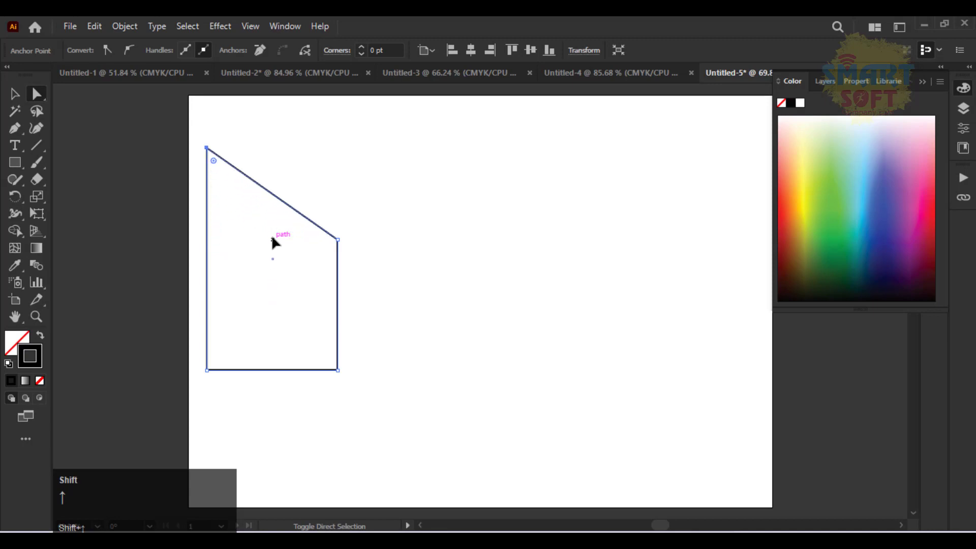
{"action": "key", "text": "shift+Right"}
{"action": "key", "text": "shift+Right"}
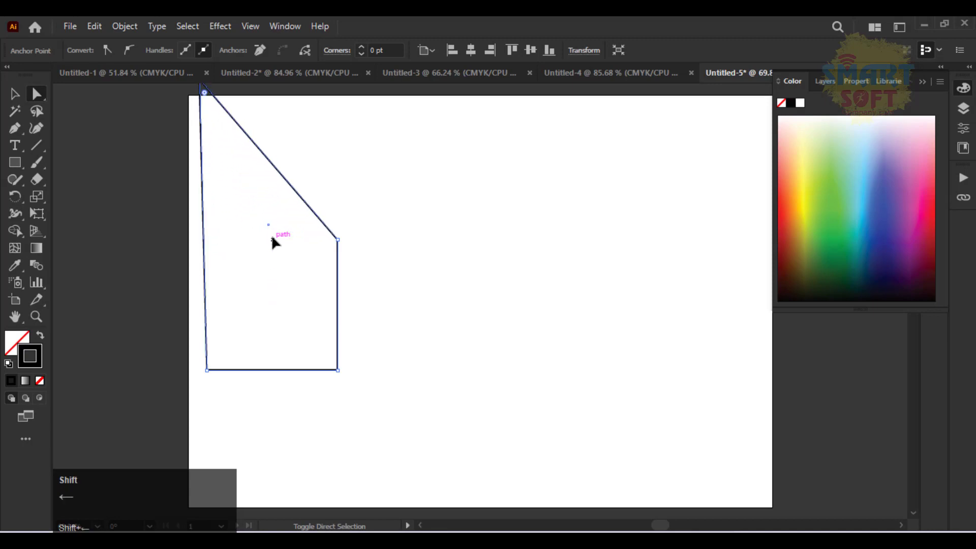
Nudge the raised anchor point back down to the square's original corner position and deselect it
{"action": "key", "text": "shift+Down"}
{"action": "key", "text": "shift+Down"}
{"action": "key", "text": "shift+Down"}
{"action": "key", "text": "shift+Down"}
{"action": "key", "text": "shift+Down"}
{"action": "key", "text": "shift+Down"}
{"action": "key", "text": "shift+Down"}
{"action": "key", "text": "shift+Down"}
{"action": "key", "text": "shift+Down"}
{"action": "key", "text": "shift+Down"}
{"action": "key", "text": "shift+Down"}
{"action": "key", "text": "shift+Down"}
{"action": "key", "text": "shift+Down"}
{"action": "key", "text": "shift+Down"}
{"action": "key", "text": "shift+Down"}
{"action": "key", "text": "shift+Down"}
{"action": "key", "text": "shift+Down"}
{"action": "key", "text": "shift+Down"}
{"action": "key", "text": "shift+Down"}
{"action": "key", "text": "shift+Down"}
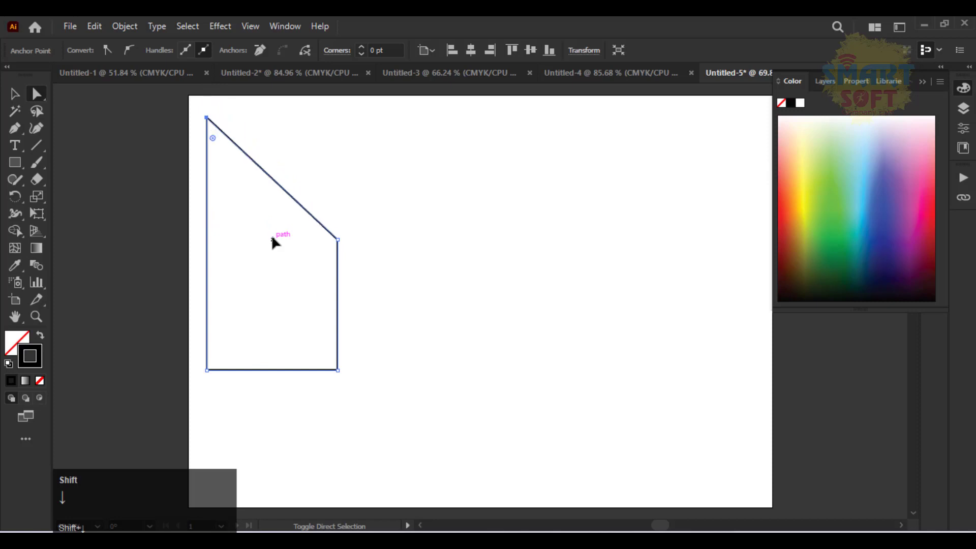
{"action": "key", "text": "shift+Down"}
{"action": "key", "text": "shift+Down"}
{"action": "key", "text": "shift+Down"}
{"action": "key", "text": "shift+Down"}
{"action": "key", "text": "shift+Down"}
{"action": "key", "text": "shift+Down"}
{"action": "key", "text": "shift+Down"}
{"action": "key", "text": "shift+Down"}
{"action": "key", "text": "shift+Down"}
{"action": "key", "text": "shift+Down"}
{"action": "key", "text": "shift+Down"}
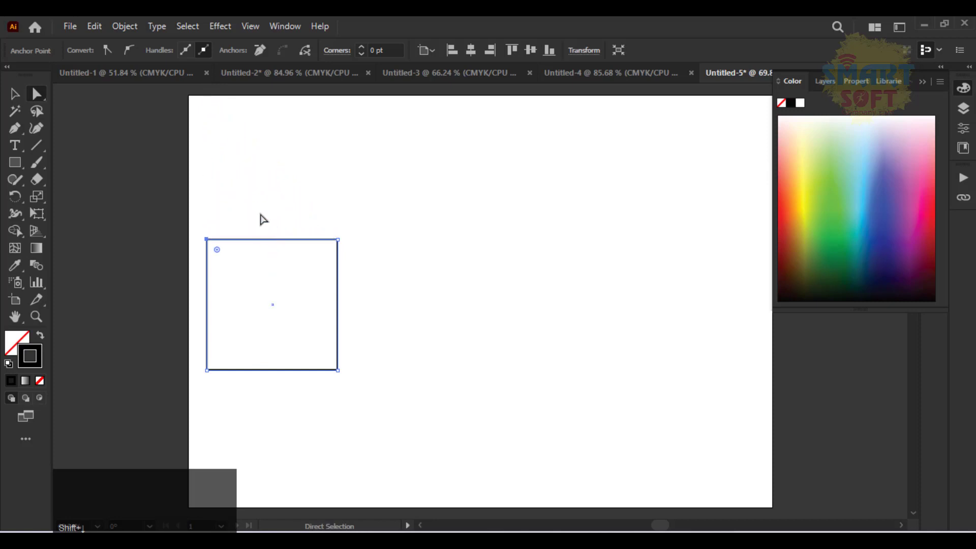
{"action": "left_click", "coordinate": [263, 218]}
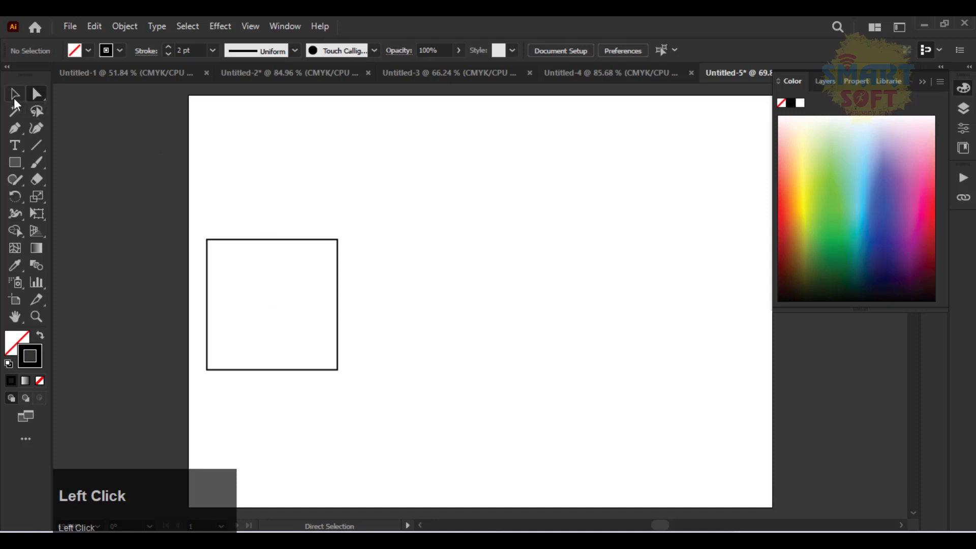
Scale the square down to about 90 pt per side and reposition it in the left part of the artboard
{"action": "left_click", "coordinate": [14, 97]}
{"action": "left_click_drag", "start_coordinate": [273, 239], "coordinate": [298, 281]}
{"action": "key", "text": "ctrl"}
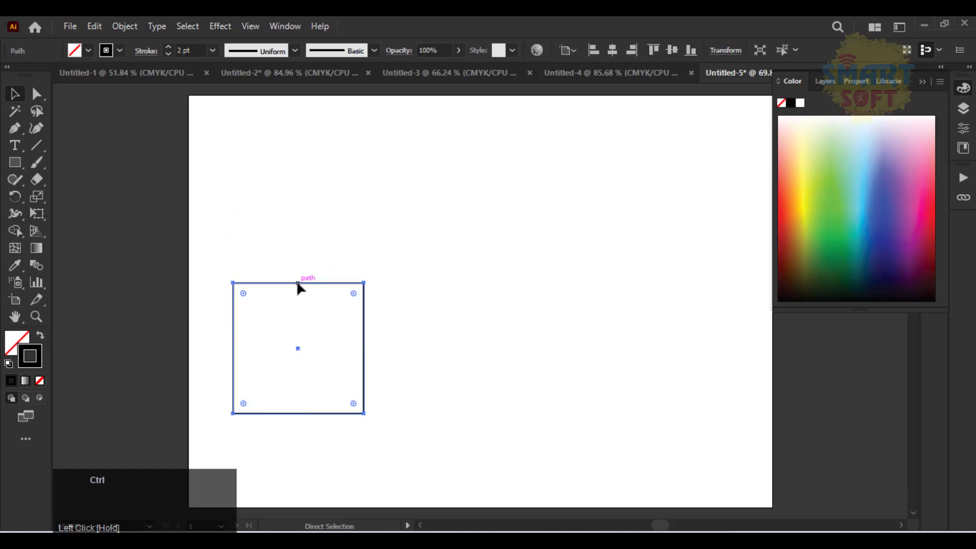
{"action": "key", "text": "ctrl+minus"}
{"action": "key", "text": "space"}
{"action": "left_click_drag", "start_coordinate": [544, 202], "coordinate": [306, 236]}
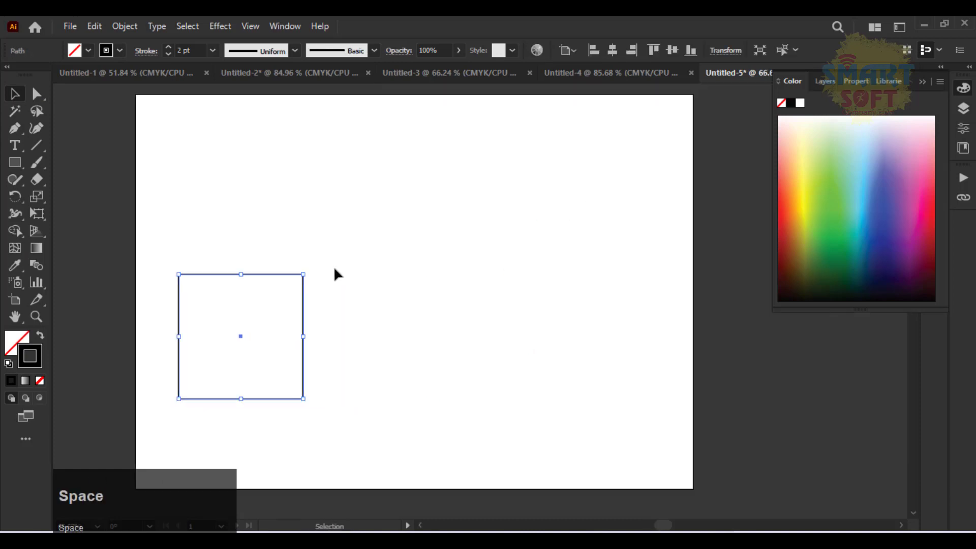
{"action": "left_click_drag", "start_coordinate": [303, 275], "coordinate": [213, 134]}
{"action": "scroll", "coordinate": [294, 226], "scroll_direction": "up", "scroll_amount": 3}
{"action": "left_click_drag", "start_coordinate": [240, 239], "coordinate": [235, 265]}
{"action": "key", "text": "ctrl+equal"}
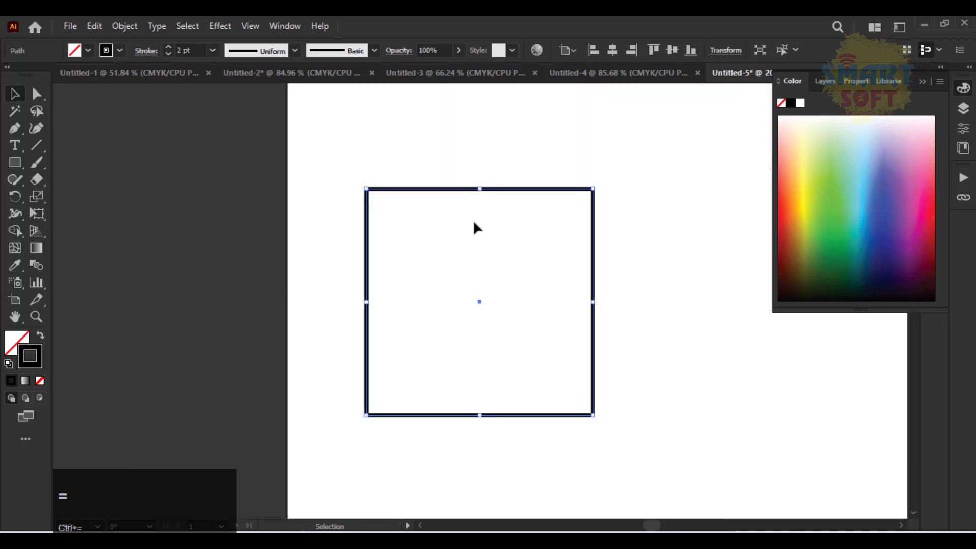
Duplicate the square so the copy sits flush against its right edge
{"action": "left_click_drag", "start_coordinate": [477, 227], "coordinate": [277, 180]}
{"action": "left_click_drag", "start_coordinate": [393, 371], "coordinate": [549, 333]}
{"action": "left_click", "coordinate": [300, 257]}
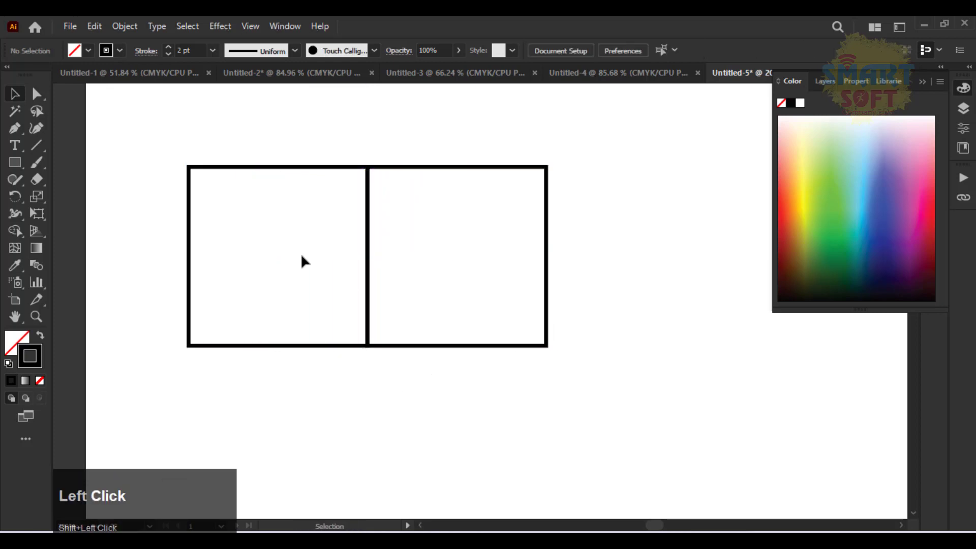
Select both adjoining squares and move them straight down to make room above
{"action": "left_click", "coordinate": [246, 168]}
{"action": "key", "text": "space"}
{"action": "left_click_drag", "start_coordinate": [271, 134], "coordinate": [267, 196]}
{"action": "left_click_drag", "start_coordinate": [167, 203], "coordinate": [660, 415]}
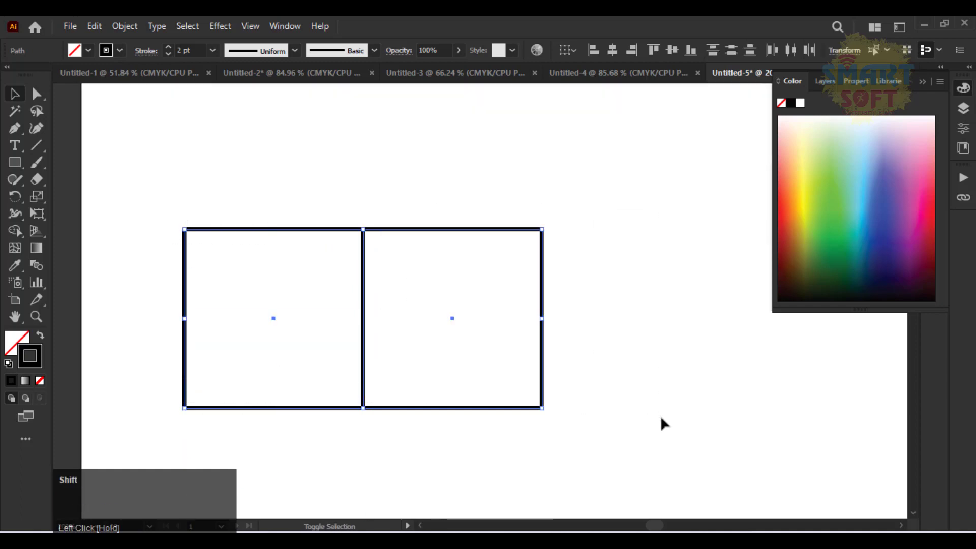
{"action": "key", "text": "shift+Down"}
{"action": "key", "text": "shift+Down"}
{"action": "key", "text": "shift+Down"}
{"action": "key", "text": "shift+Down"}
{"action": "left_click", "coordinate": [307, 266]}
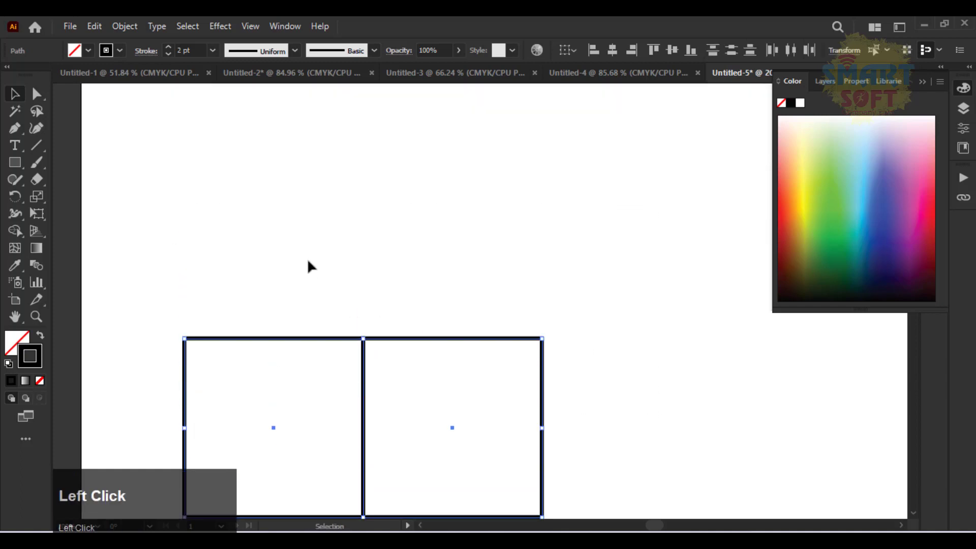
Duplicate the left square 90 pt straight up so the copy sits on its top edge
{"action": "left_click_drag", "start_coordinate": [278, 338], "coordinate": [279, 163]}
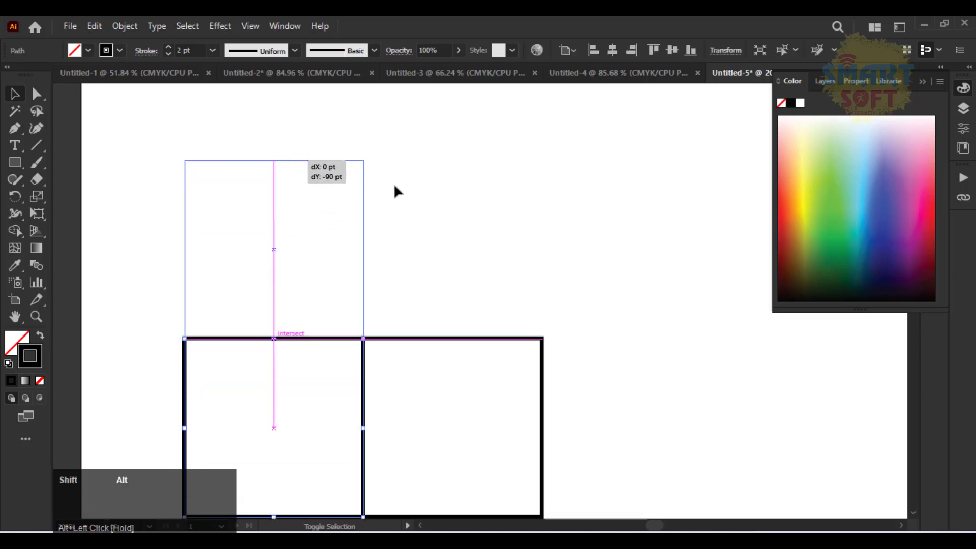
{"action": "left_click", "coordinate": [529, 224]}
{"action": "left_click_drag", "start_coordinate": [531, 222], "coordinate": [533, 174]}
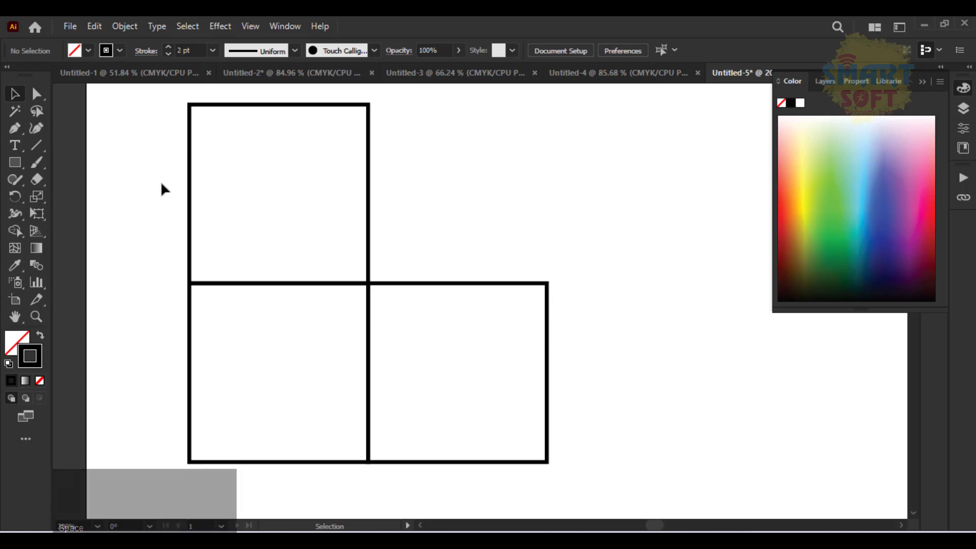
Shift the upper square's two top anchor points right and down to slant it into the cube's top face
{"action": "scroll", "coordinate": [200, 222], "scroll_direction": "up", "scroll_amount": 1}
{"action": "scroll", "coordinate": [198, 221], "scroll_direction": "up", "scroll_amount": 4}
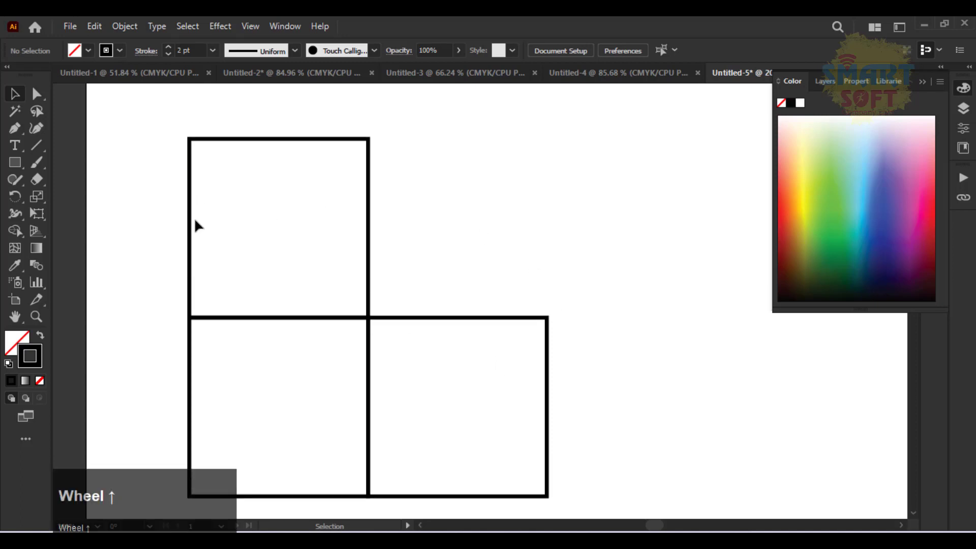
{"action": "left_click", "coordinate": [35, 96]}
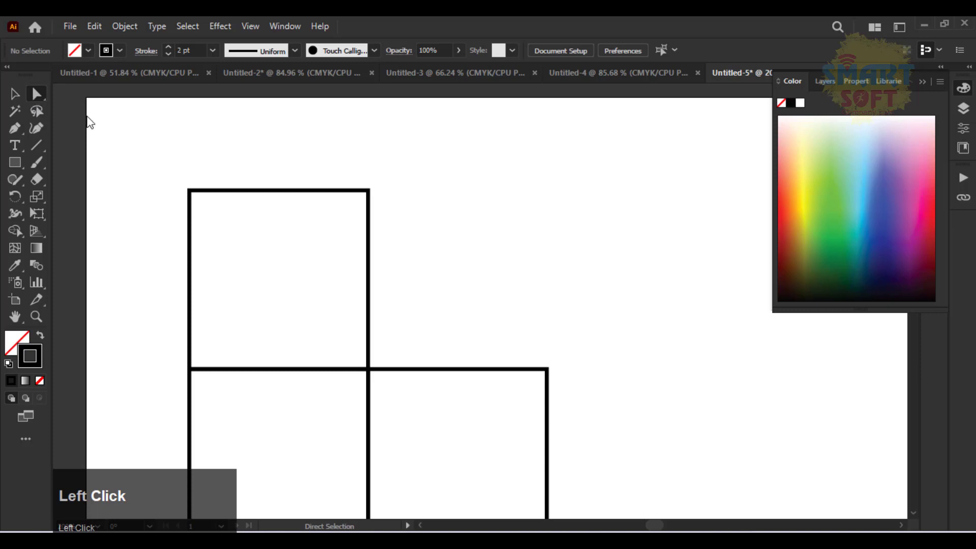
{"action": "left_click_drag", "start_coordinate": [154, 168], "coordinate": [518, 245]}
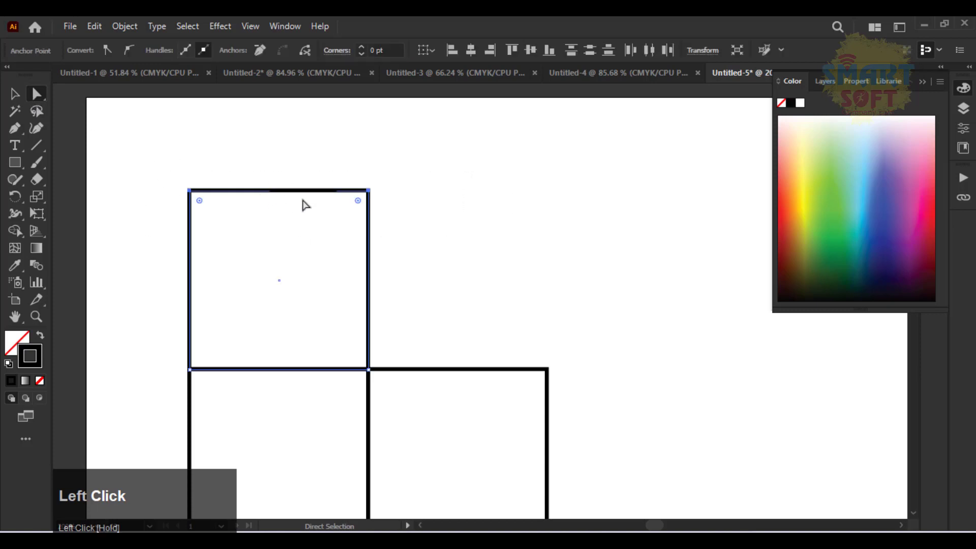
{"action": "left_click_drag", "start_coordinate": [176, 176], "coordinate": [513, 240]}
{"action": "left_click_drag", "start_coordinate": [265, 194], "coordinate": [371, 285]}
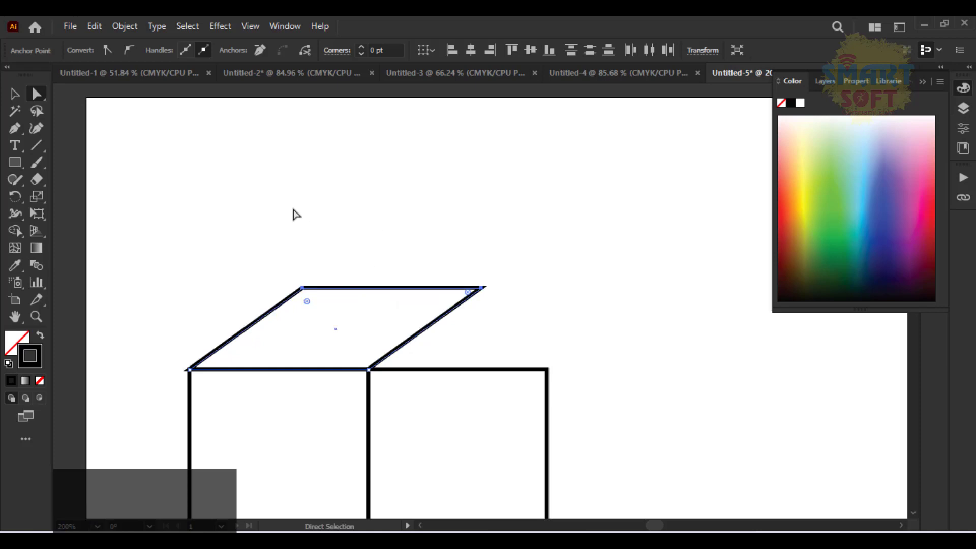
Shift the right square's two outer anchor points inward and up to meet the top face's corner, forming the cube's side
{"action": "scroll", "coordinate": [628, 321], "scroll_direction": "down", "scroll_amount": 2}
{"action": "left_click_drag", "start_coordinate": [515, 238], "coordinate": [625, 478]}
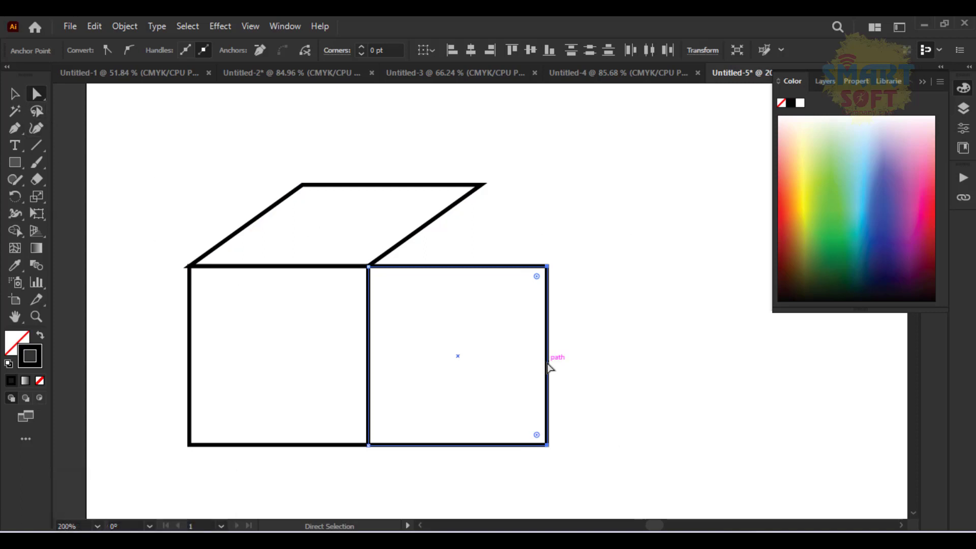
{"action": "left_click_drag", "start_coordinate": [547, 366], "coordinate": [484, 279]}
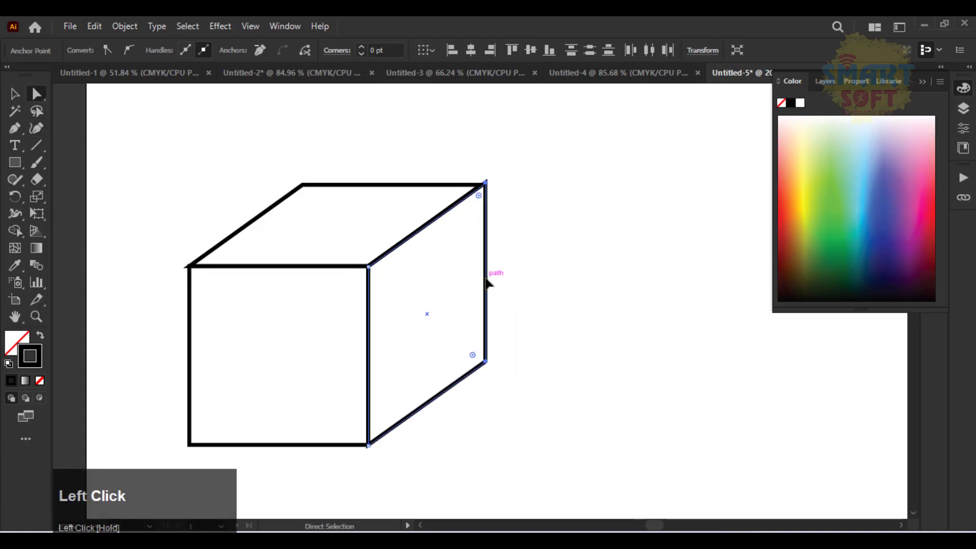
{"action": "left_click", "coordinate": [576, 305]}
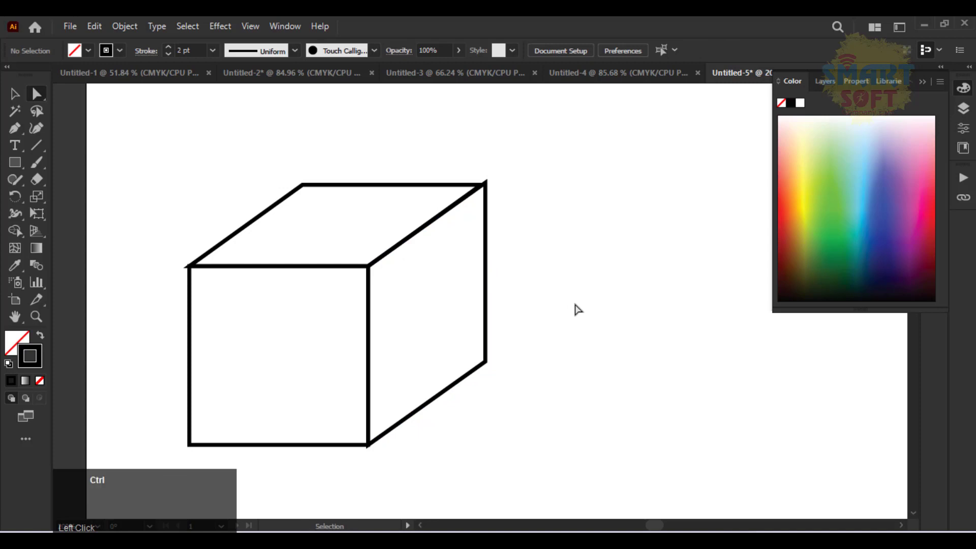
Move the cube's front and side faces apart to show they are separate shapes, and undo both moves
{"action": "key", "text": "ctrl+minus"}
{"action": "key", "text": "ctrl+minus"}
{"action": "key", "text": "space"}
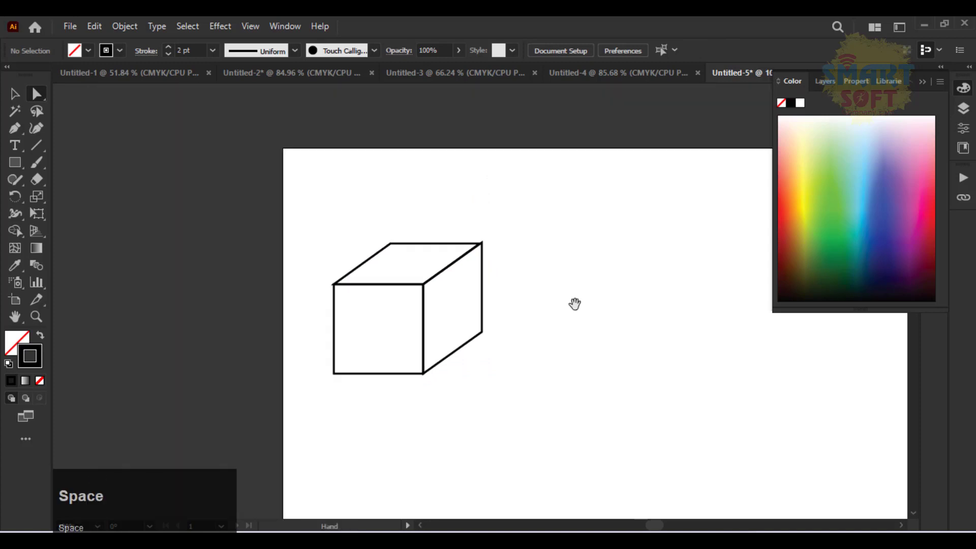
{"action": "left_click_drag", "start_coordinate": [575, 302], "coordinate": [438, 209]}
{"action": "left_click", "coordinate": [16, 95]}
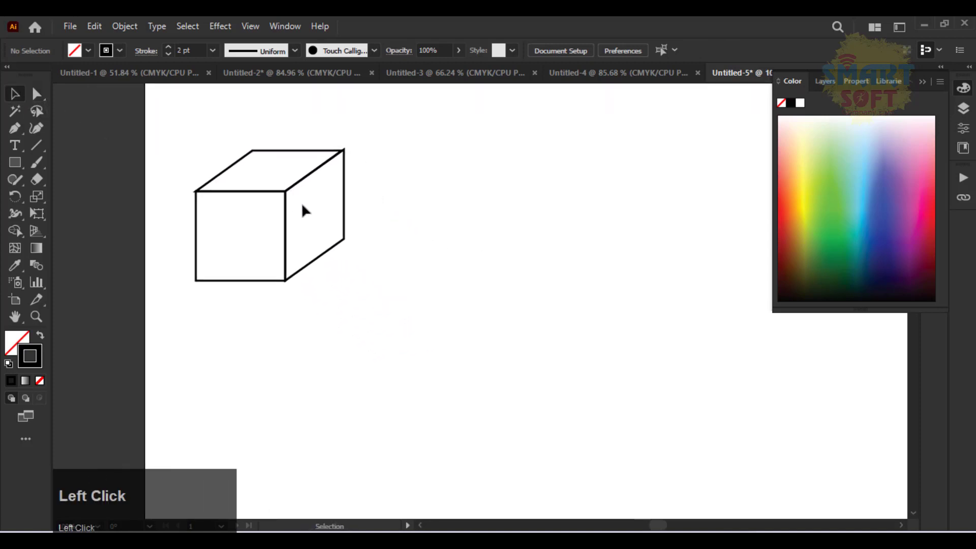
{"action": "left_click", "coordinate": [339, 227]}
{"action": "left_click_drag", "start_coordinate": [273, 280], "coordinate": [244, 380]}
{"action": "left_click_drag", "start_coordinate": [285, 218], "coordinate": [338, 307]}
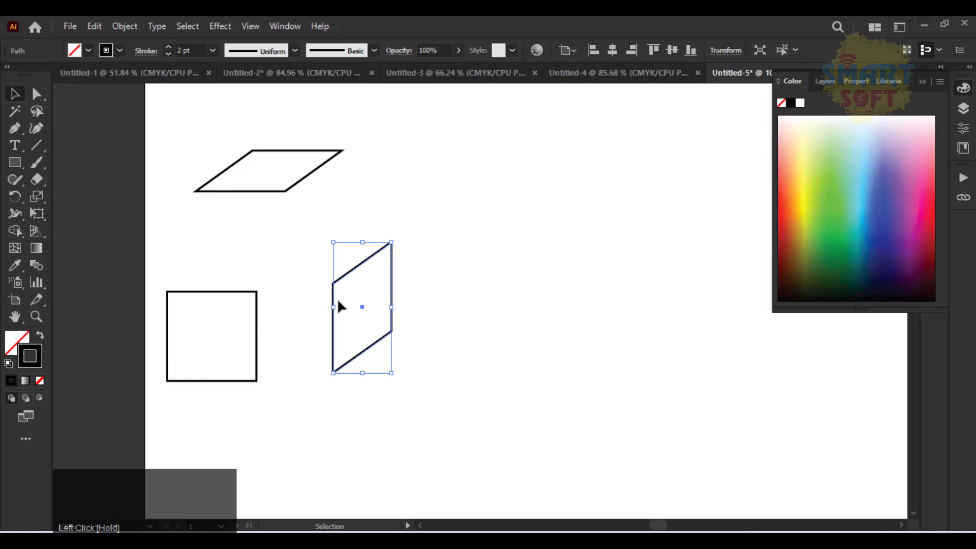
{"action": "key", "text": "ctrl+z"}
{"action": "key", "text": "ctrl+z"}
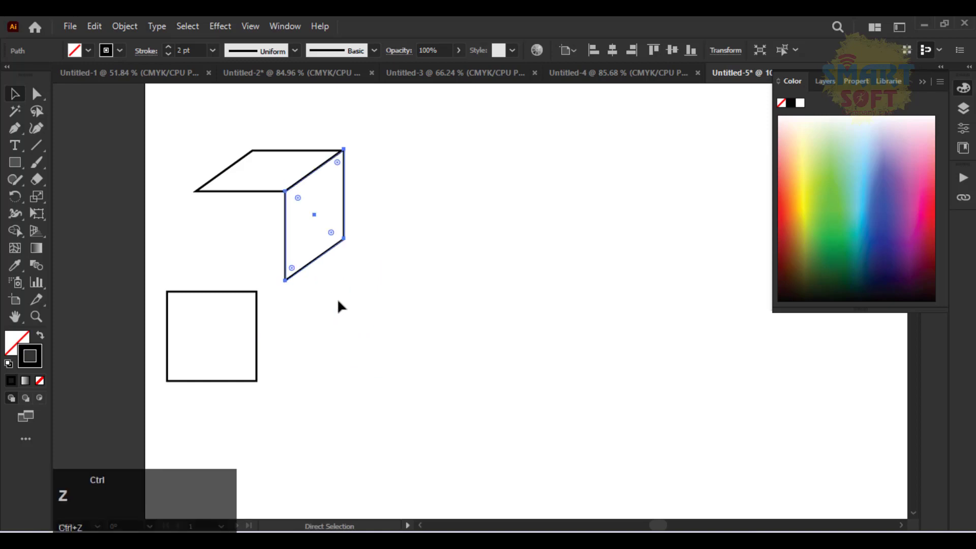
{"action": "left_click", "coordinate": [37, 93]}
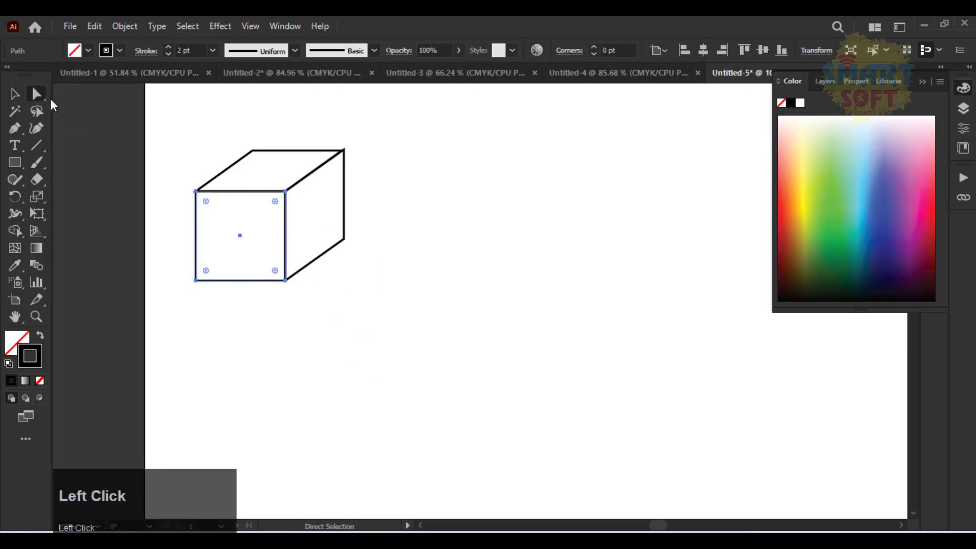
{"action": "left_click", "coordinate": [239, 153]}
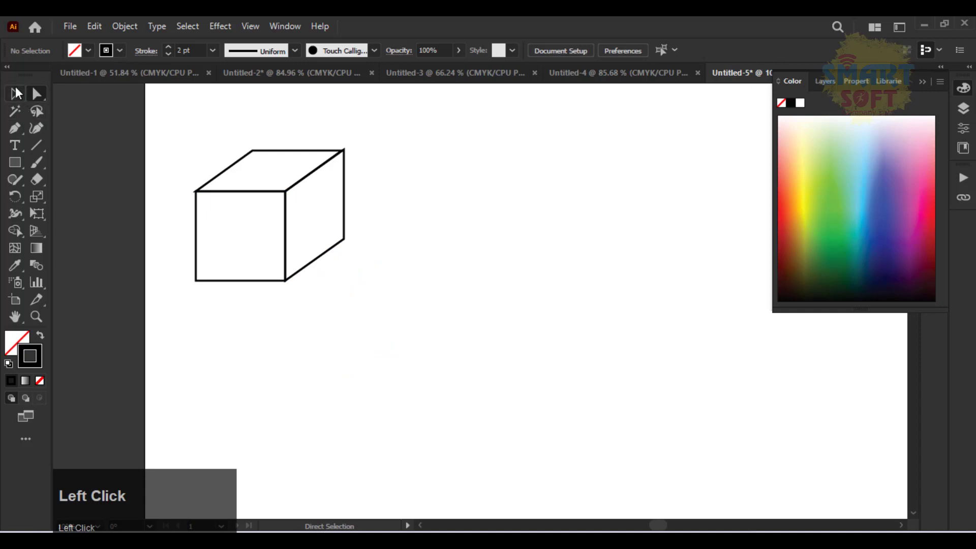
Shift the top face's back edge and the side face's outer edge inward and down with Direct Selection to make the cube shallower
{"action": "left_click", "coordinate": [17, 93]}
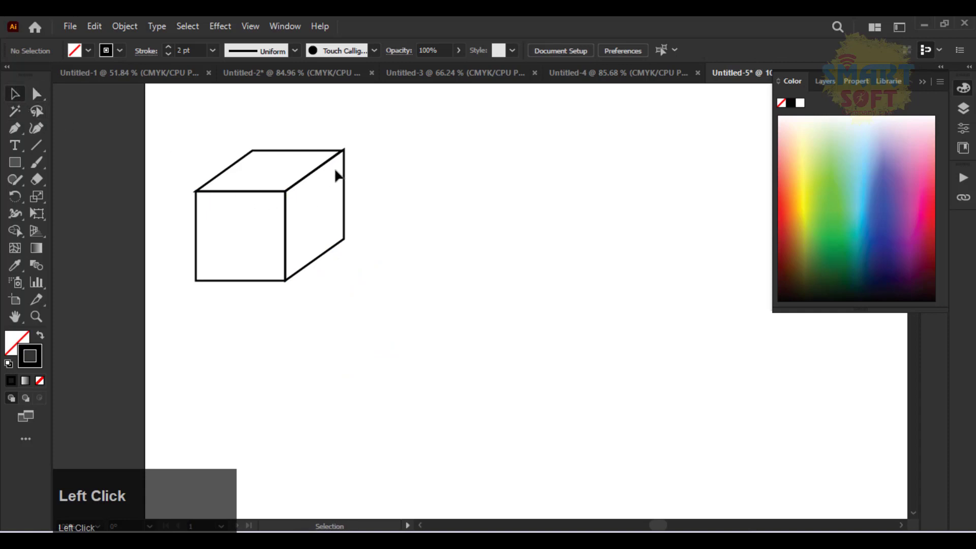
{"action": "key", "text": "ctrl+equal"}
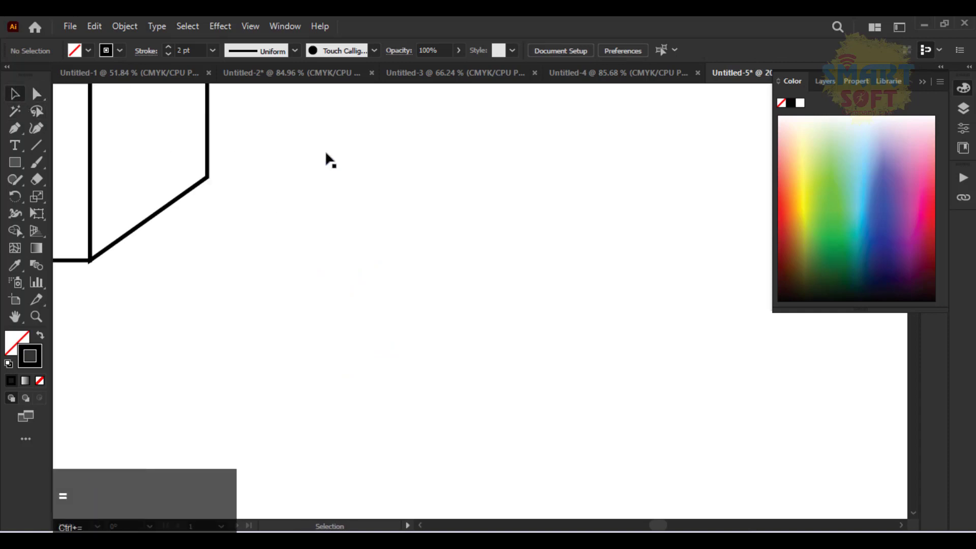
{"action": "key", "text": "space"}
{"action": "left_click_drag", "start_coordinate": [284, 132], "coordinate": [583, 371]}
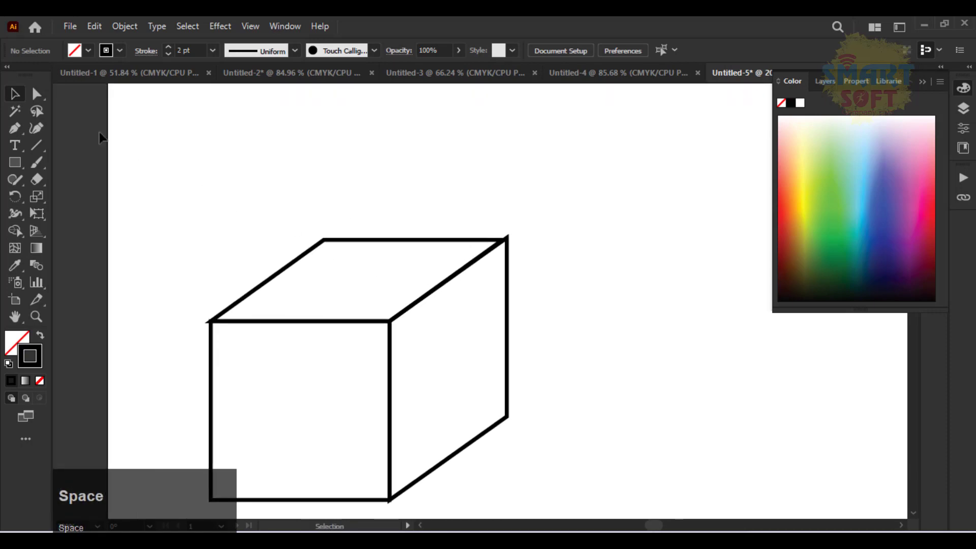
{"action": "left_click", "coordinate": [36, 93]}
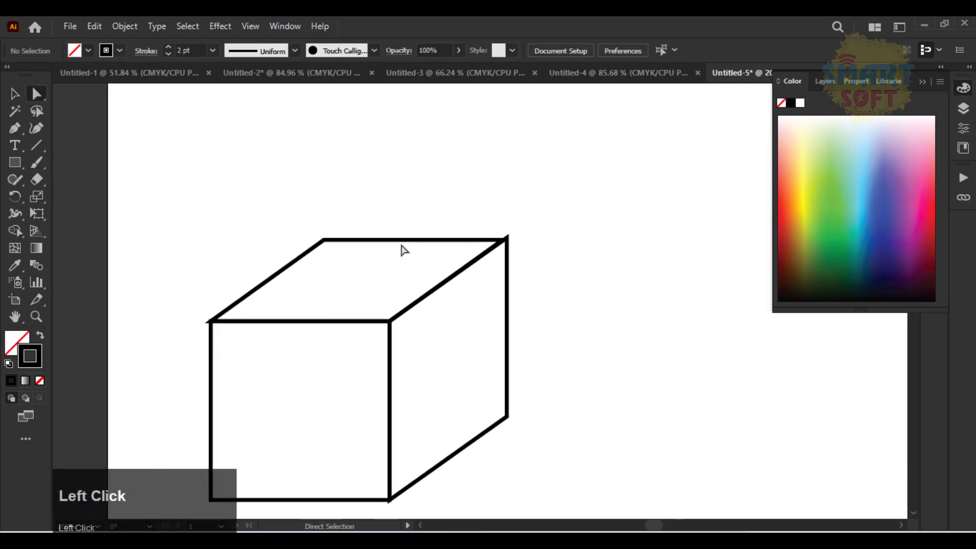
{"action": "left_click_drag", "start_coordinate": [402, 240], "coordinate": [360, 270]}
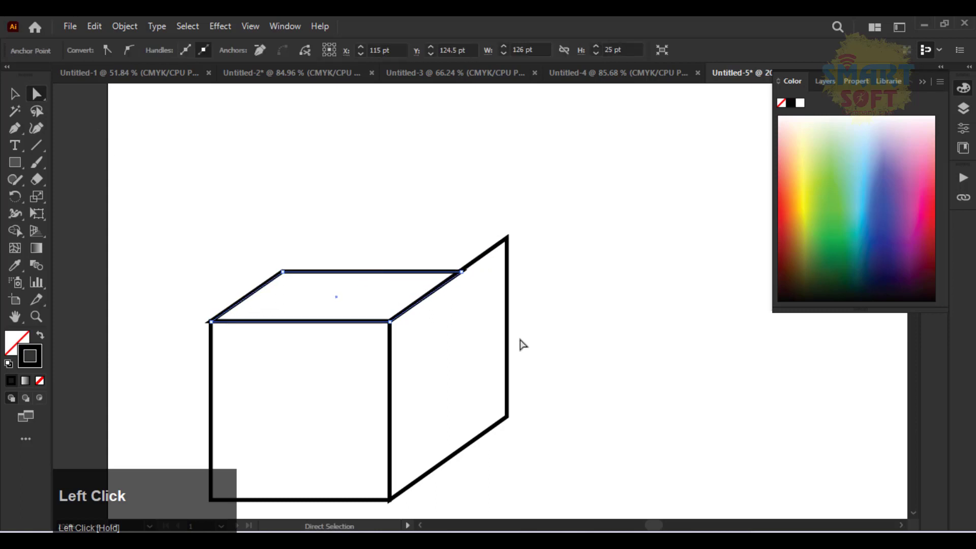
{"action": "left_click_drag", "start_coordinate": [508, 331], "coordinate": [467, 361]}
{"action": "left_click", "coordinate": [612, 386]}
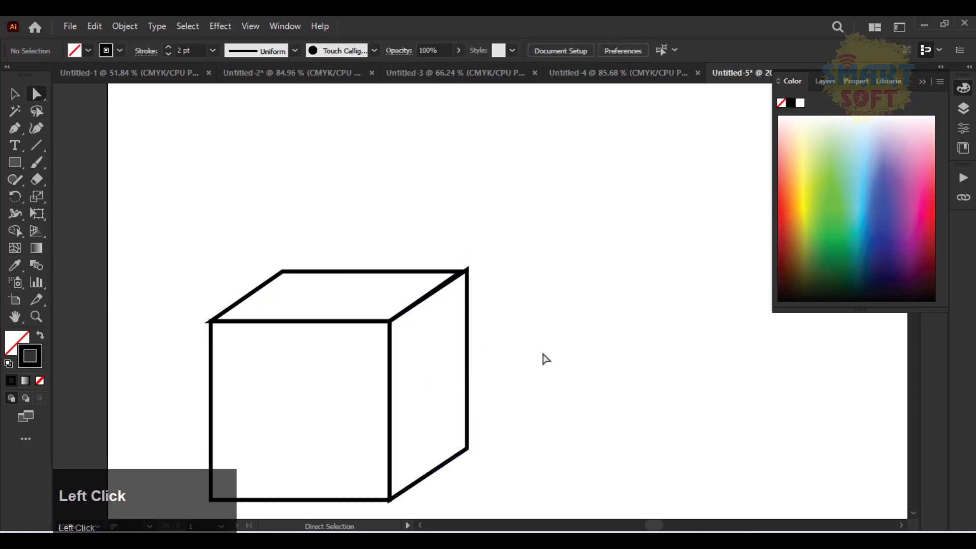
Nudge the side face's outer edge slightly inward and down to line up with the top face's back corner
{"action": "left_click", "coordinate": [467, 319]}
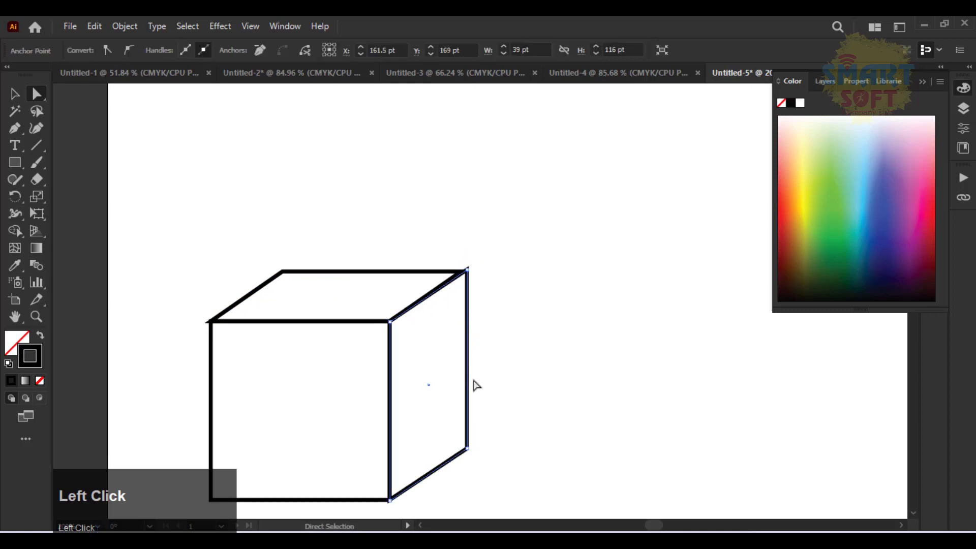
{"action": "left_click_drag", "start_coordinate": [467, 368], "coordinate": [467, 373]}
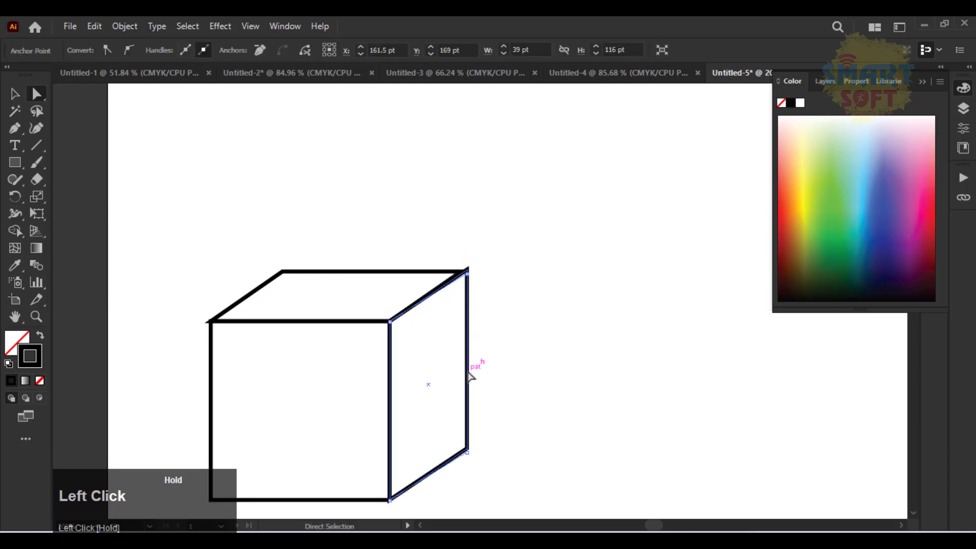
{"action": "left_click_drag", "start_coordinate": [467, 339], "coordinate": [461, 344]}
{"action": "left_click", "coordinate": [550, 342]}
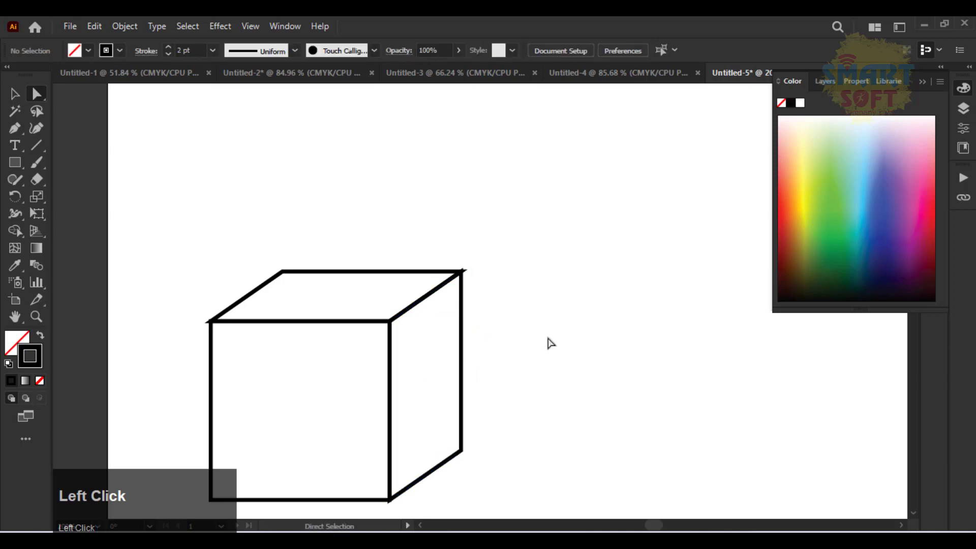
{"action": "left_click_drag", "start_coordinate": [550, 343], "coordinate": [564, 230]}
{"action": "key", "text": "ctrl+minus"}
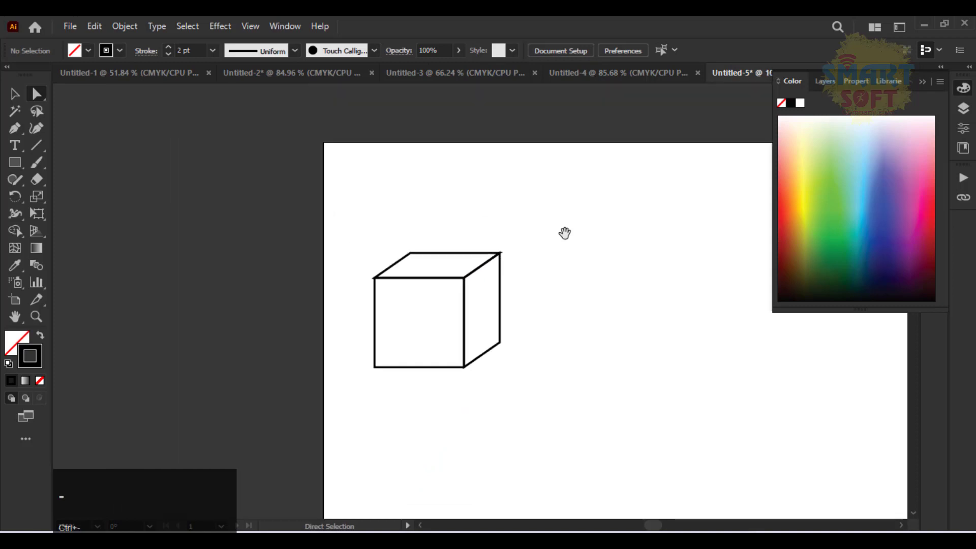
{"action": "key", "text": "space"}
{"action": "left_click_drag", "start_coordinate": [612, 273], "coordinate": [362, 247]}
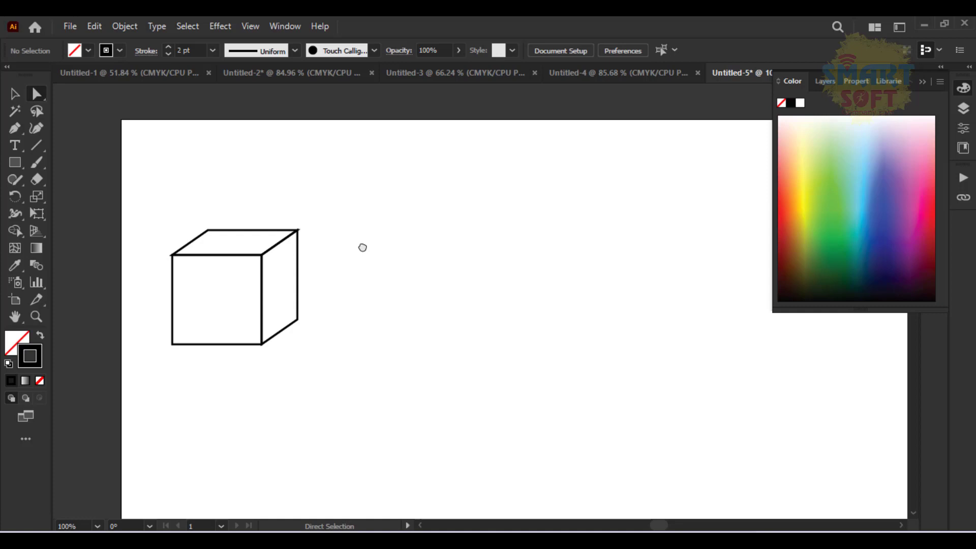
{"action": "key", "text": "space"}
{"action": "left_click_drag", "start_coordinate": [370, 275], "coordinate": [344, 310]}
{"action": "key", "text": "ctrl+equal"}
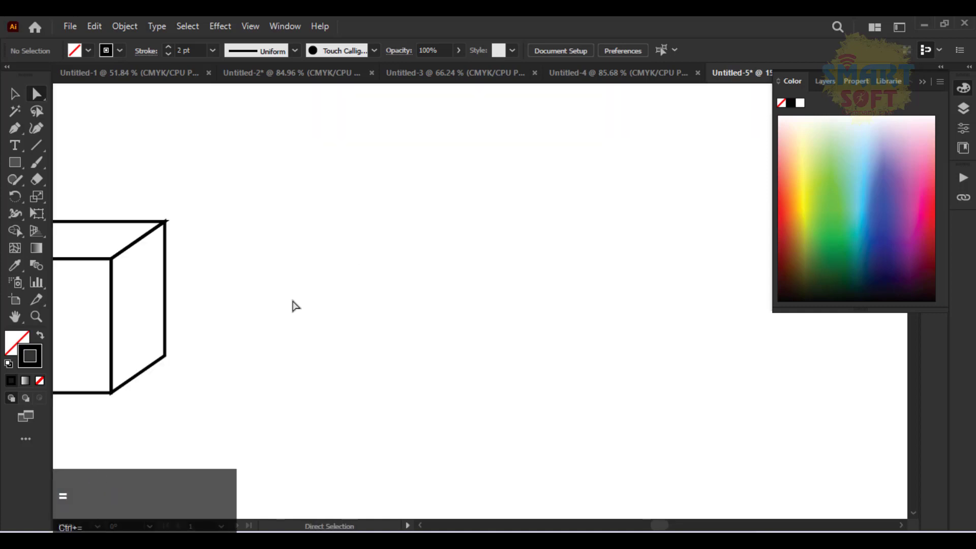
{"action": "key", "text": "space"}
{"action": "left_click_drag", "start_coordinate": [282, 268], "coordinate": [547, 283]}
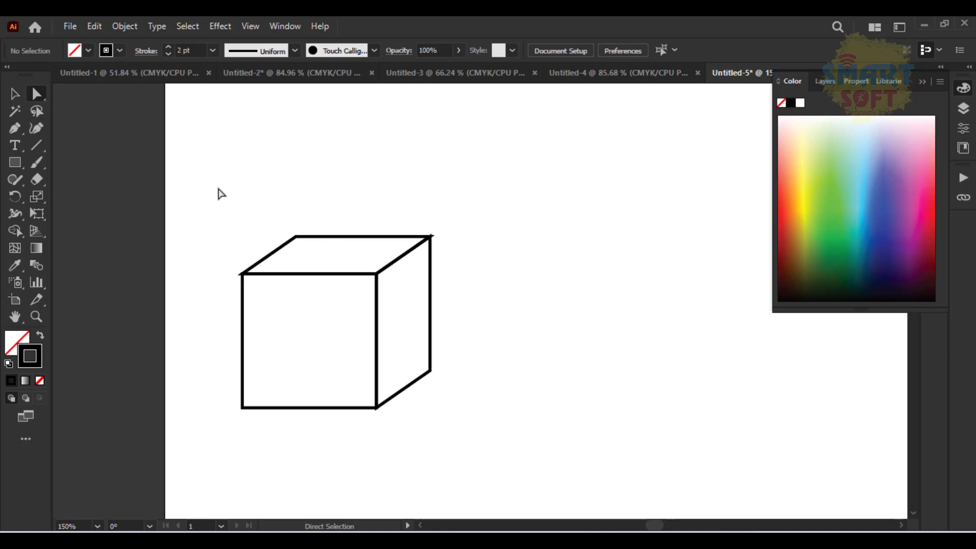
Select all three faces of the cube together, and clear the selection
{"action": "left_click", "coordinate": [14, 94]}
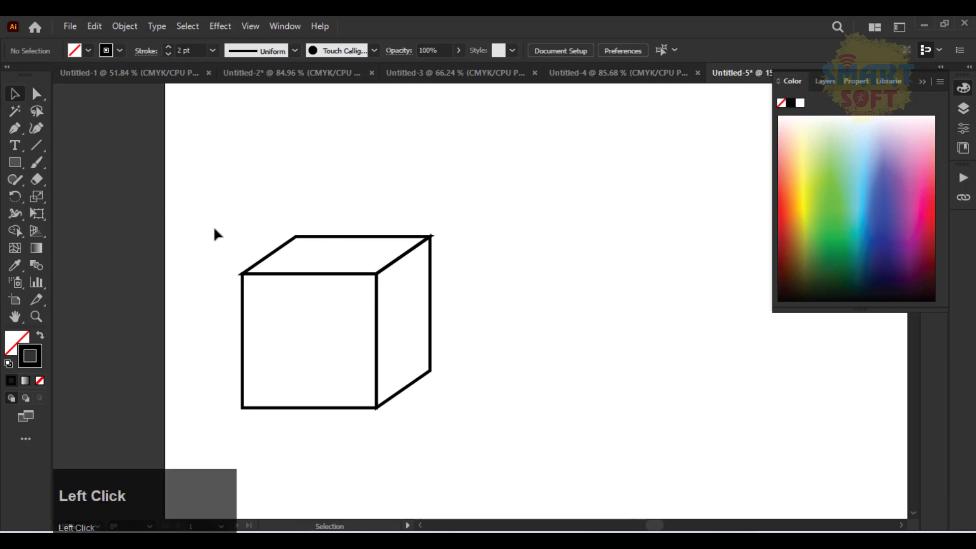
{"action": "left_click_drag", "start_coordinate": [220, 224], "coordinate": [528, 447]}
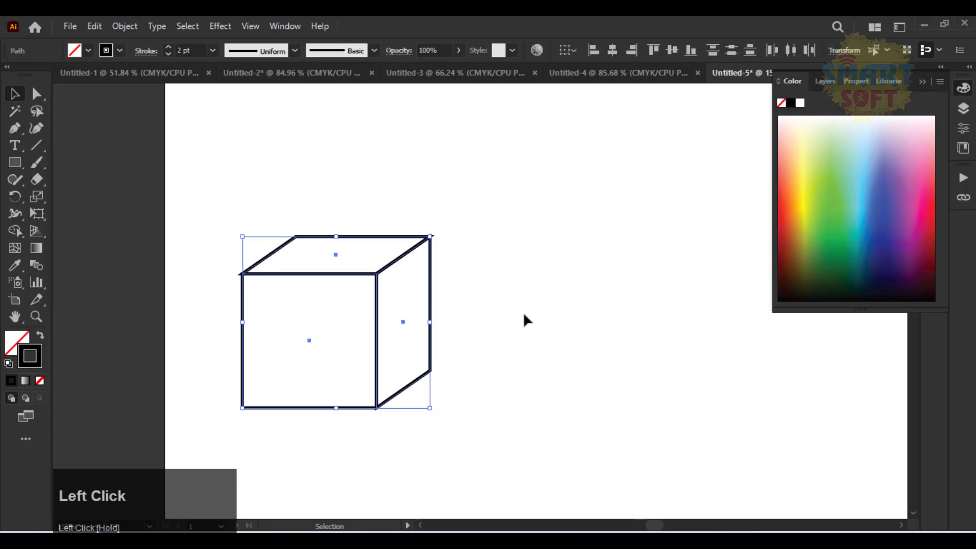
{"action": "left_click_drag", "start_coordinate": [520, 311], "coordinate": [382, 276]}
{"action": "left_click", "coordinate": [466, 271]}
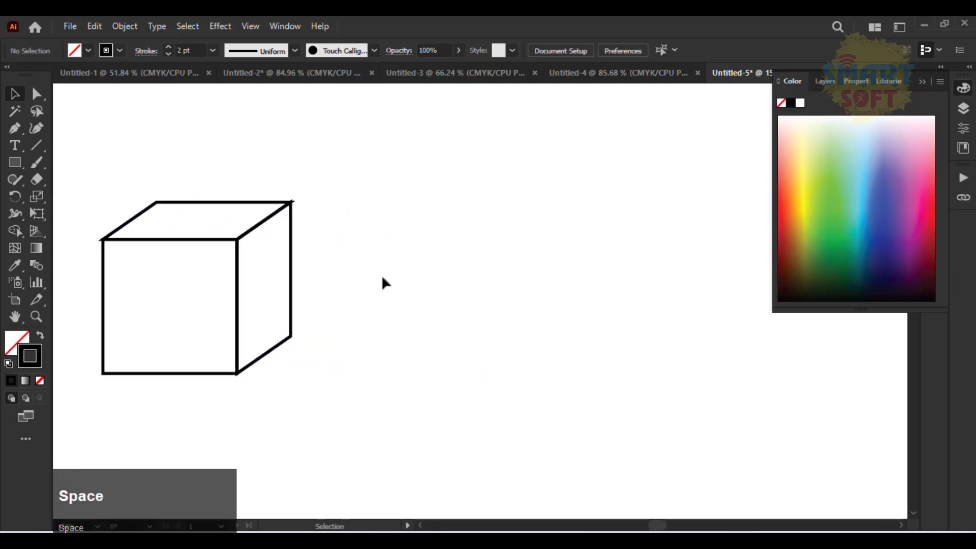
Draw a new square about 101 pt wide in the empty space to the right of the cube
{"action": "left_click", "coordinate": [15, 162]}
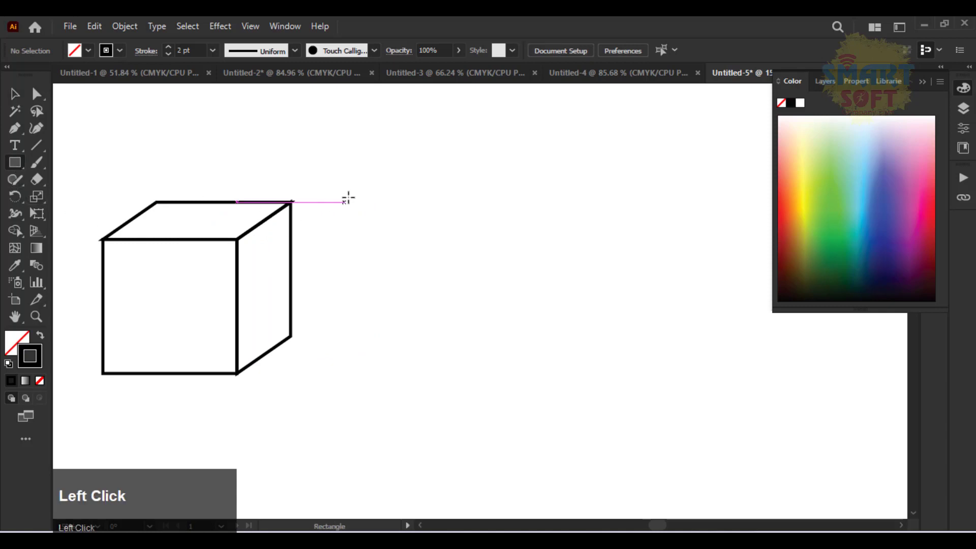
{"action": "left_click_drag", "start_coordinate": [483, 200], "coordinate": [634, 327]}
{"action": "left_click", "coordinate": [634, 328]}
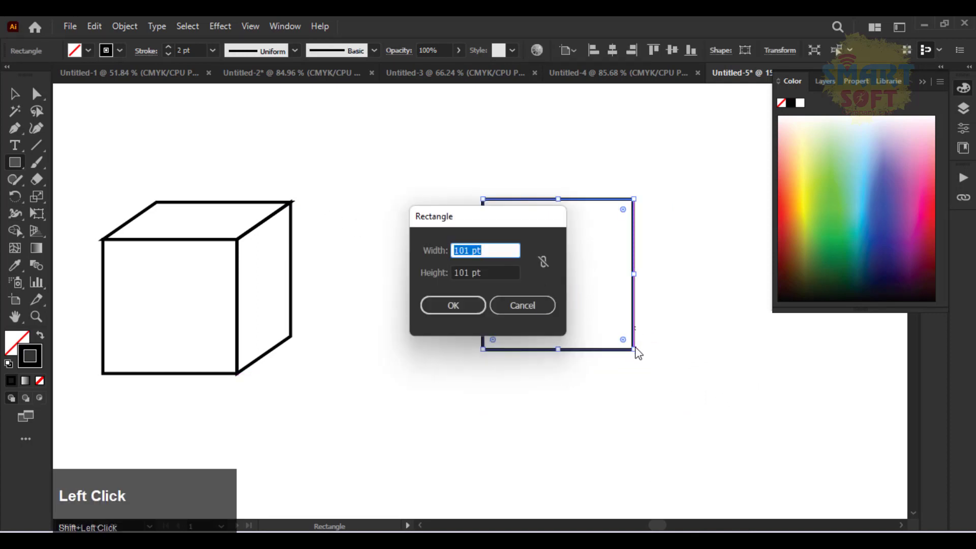
{"action": "left_click", "coordinate": [541, 307]}
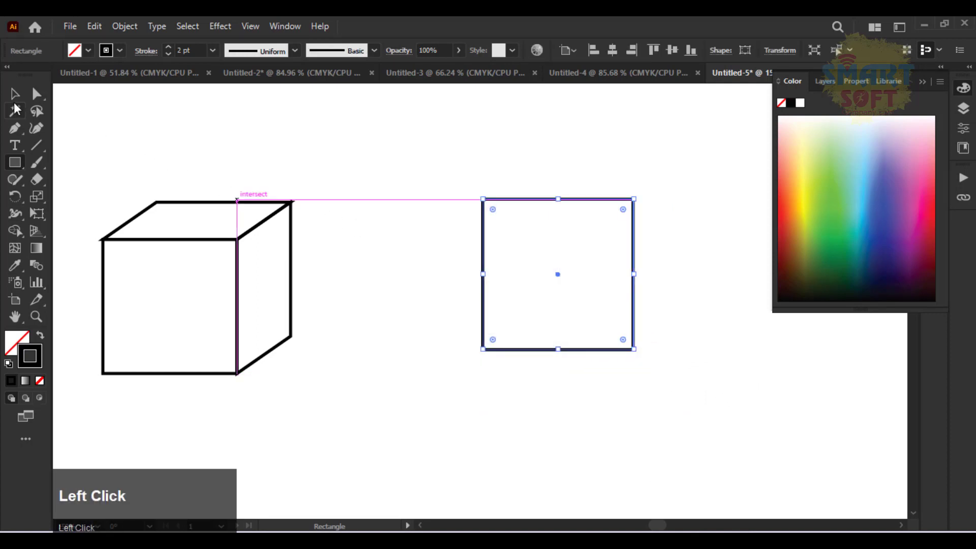
Rotate the new square 45° into a diamond and scale it down about its centre to roughly two-thirds of its size
{"action": "left_click", "coordinate": [14, 97]}
{"action": "key", "text": "space"}
{"action": "left_click_drag", "start_coordinate": [377, 259], "coordinate": [302, 226]}
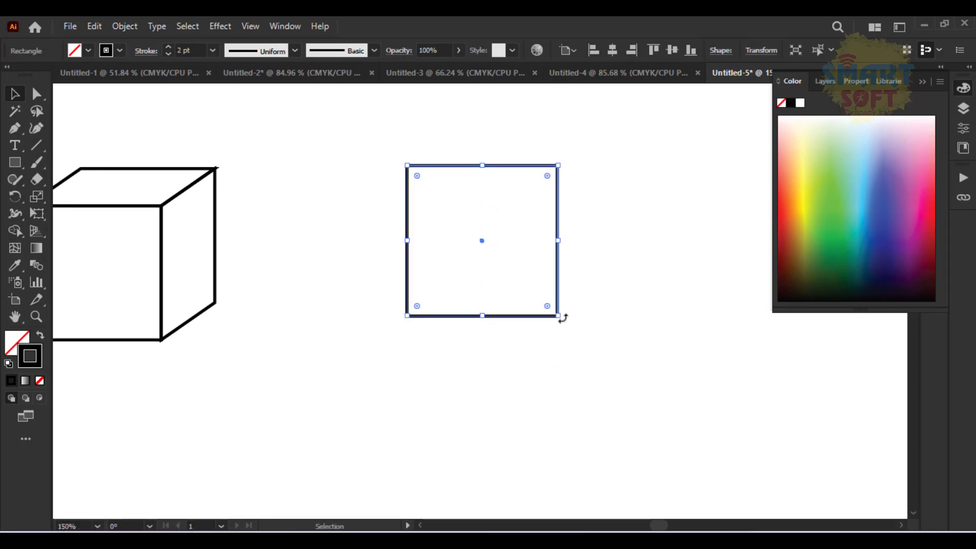
{"action": "left_click_drag", "start_coordinate": [563, 324], "coordinate": [466, 348]}
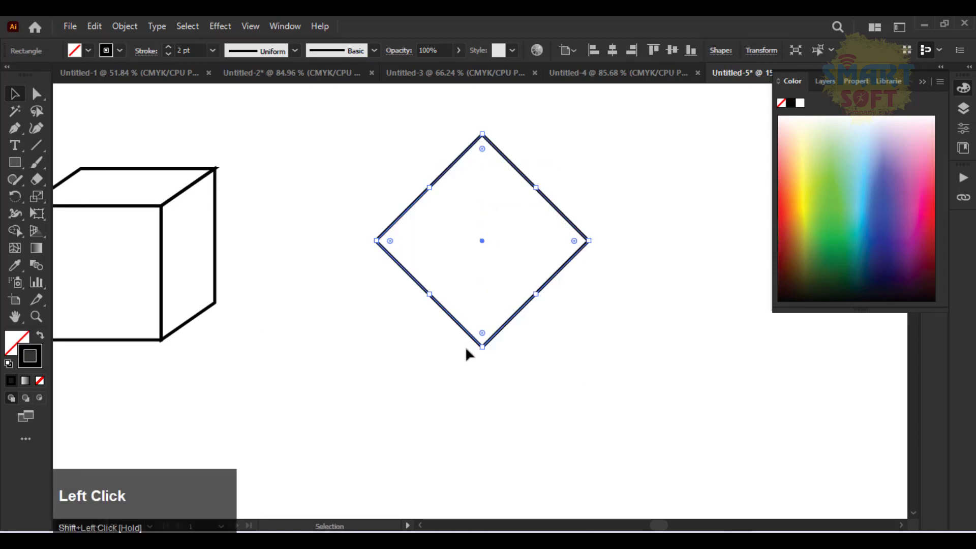
{"action": "scroll", "coordinate": [465, 346], "scroll_direction": "up", "scroll_amount": 2}
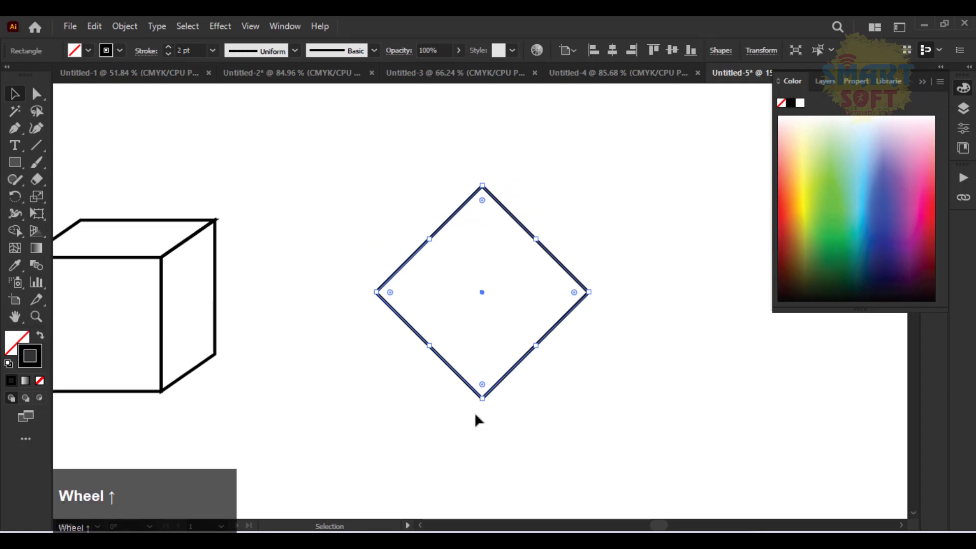
{"action": "left_click_drag", "start_coordinate": [483, 402], "coordinate": [482, 361]}
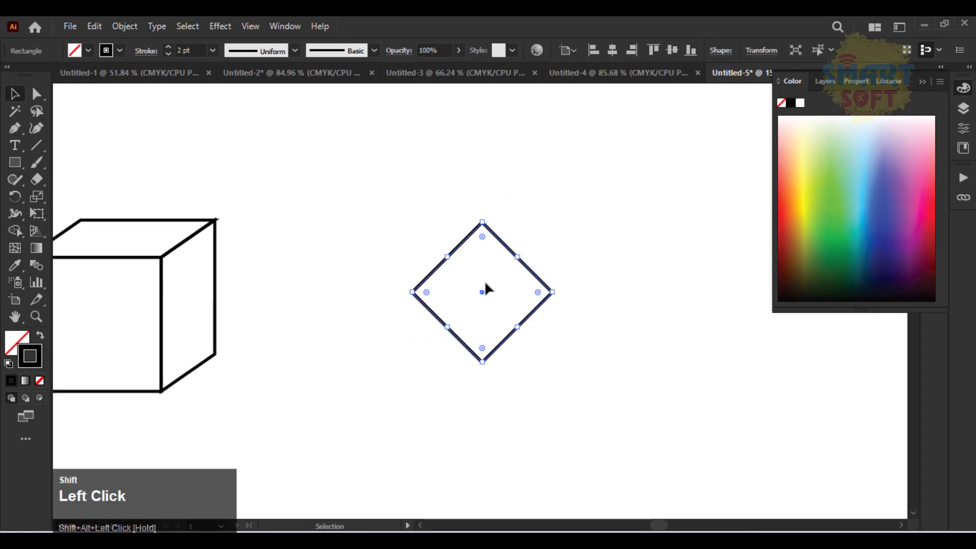
Move the diamond up and duplicate it straight down so the copy's top tip meets the original's bottom tip
{"action": "left_click_drag", "start_coordinate": [500, 242], "coordinate": [487, 145]}
{"action": "key", "text": "alt"}
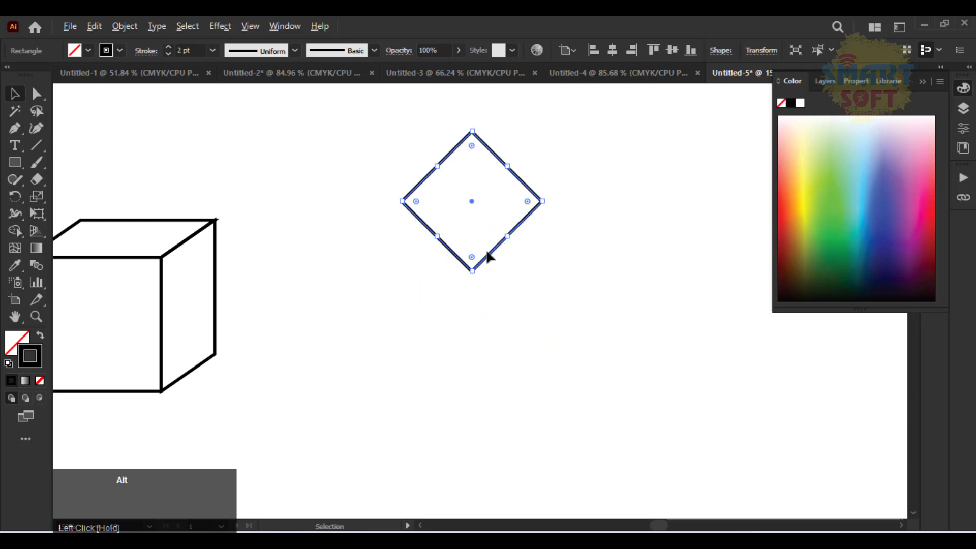
{"action": "left_click_drag", "start_coordinate": [492, 255], "coordinate": [482, 395]}
{"action": "left_click", "coordinate": [523, 294]}
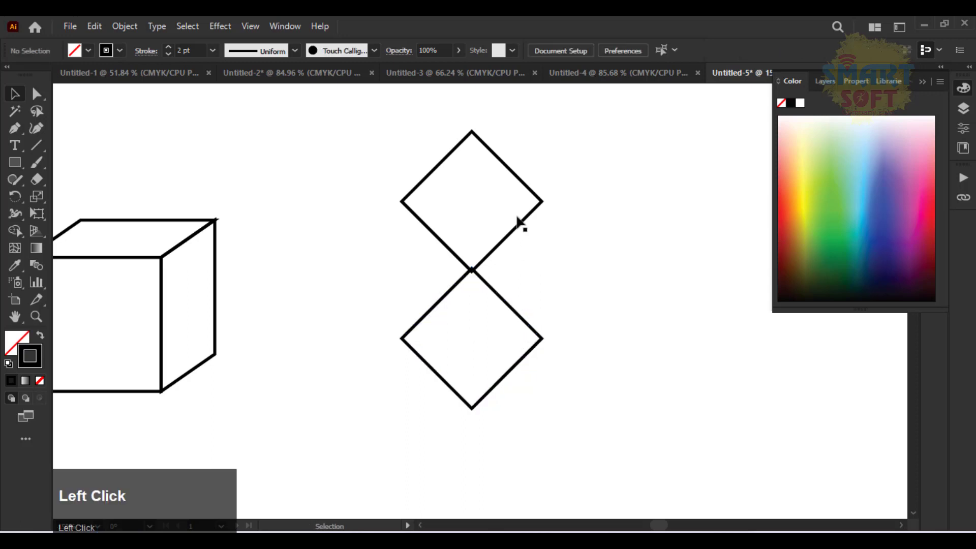
Nudge the lower diamond slightly down so the two diamonds' touching tips form a clean crossing
{"action": "key", "text": "ctrl+="}
{"action": "key", "text": "ctrl+="}
{"action": "key", "text": "ctrl+="}
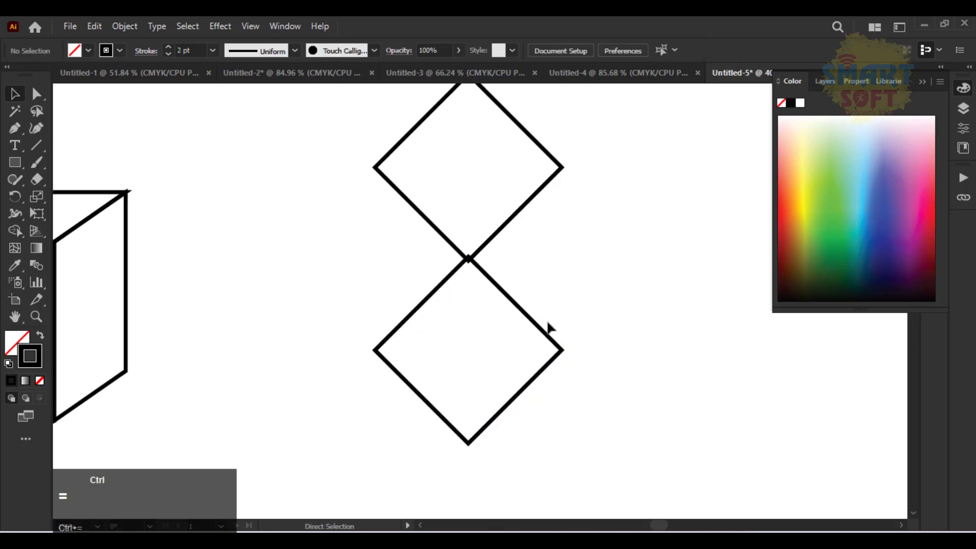
{"action": "key", "text": "space"}
{"action": "mouse_move", "coordinate": [535, 298]}
{"action": "left_mouse_down"}
{"action": "mouse_move", "coordinate": [552, 334]}
{"action": "mouse_move", "coordinate": [547, 310]}
{"action": "left_mouse_up"}
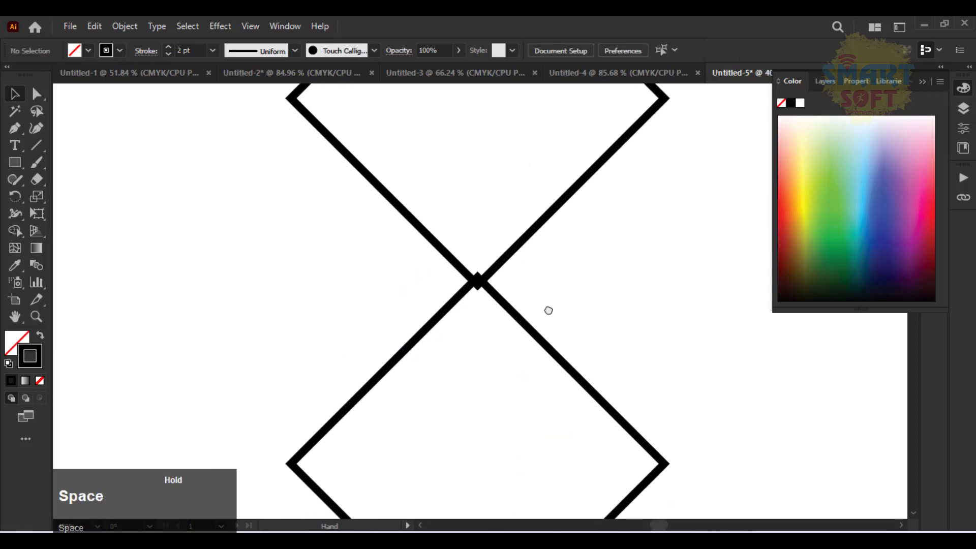
{"action": "left_click", "coordinate": [486, 296]}
{"action": "left_click_drag", "start_coordinate": [489, 296], "coordinate": [489, 303]}
{"action": "left_click", "coordinate": [546, 307]}
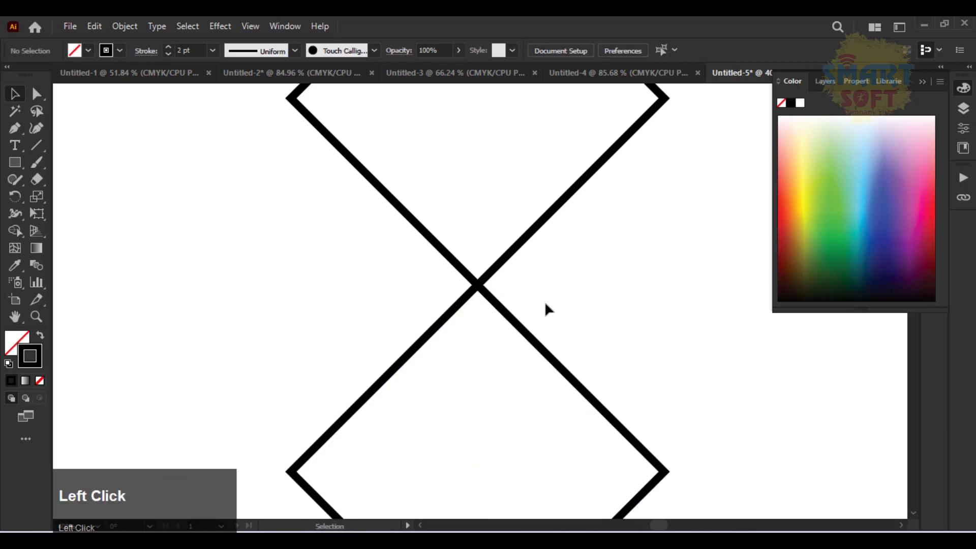
{"action": "key", "text": "ctrl+minus"}
{"action": "key", "text": "ctrl+minus"}
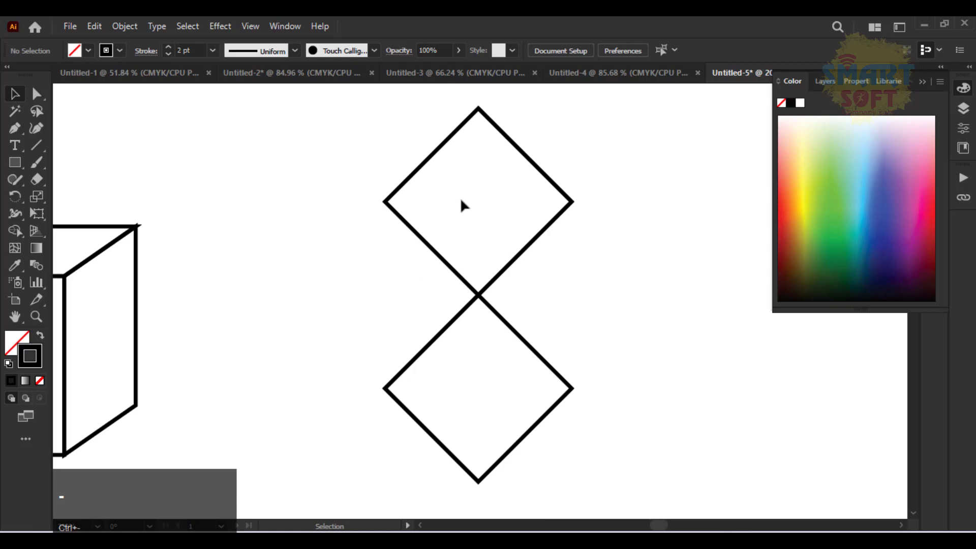
Add a larger copy of the diamond just to the left of the crossing and duplicate it symmetrically to the right
{"action": "left_click", "coordinate": [413, 178]}
{"action": "left_click_drag", "start_coordinate": [414, 178], "coordinate": [206, 300]}
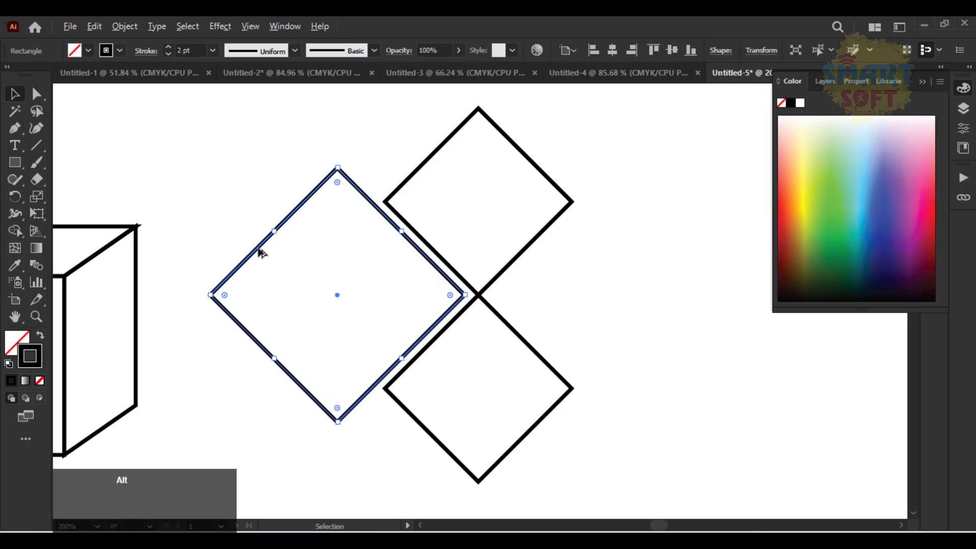
{"action": "left_click_drag", "start_coordinate": [259, 251], "coordinate": [539, 274]}
{"action": "left_click", "coordinate": [645, 142], "text": "ctrl"}
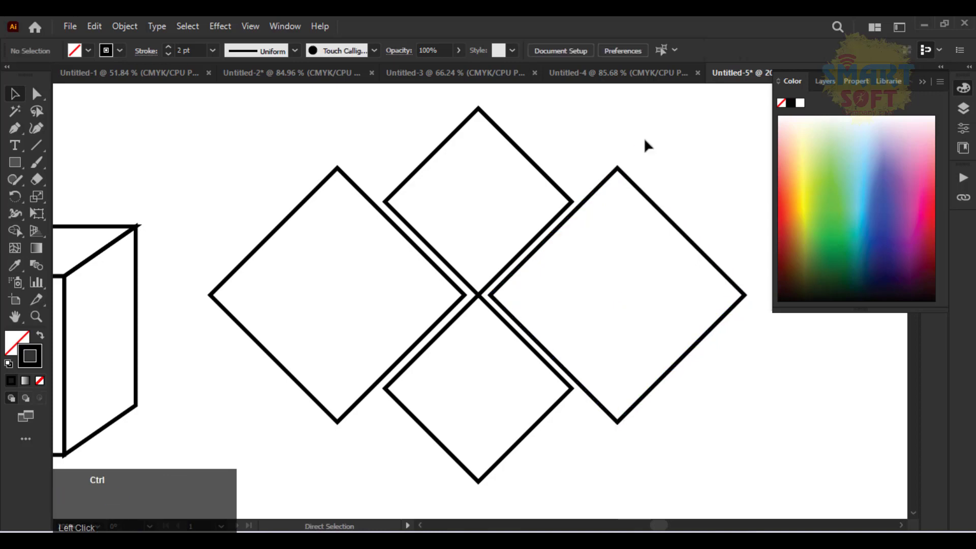
Try to move the inner corner anchor of the large diamond right of the crossing onto the central crossing point
{"action": "key", "text": "ctrl+minus"}
{"action": "key", "text": "ctrl+minus"}
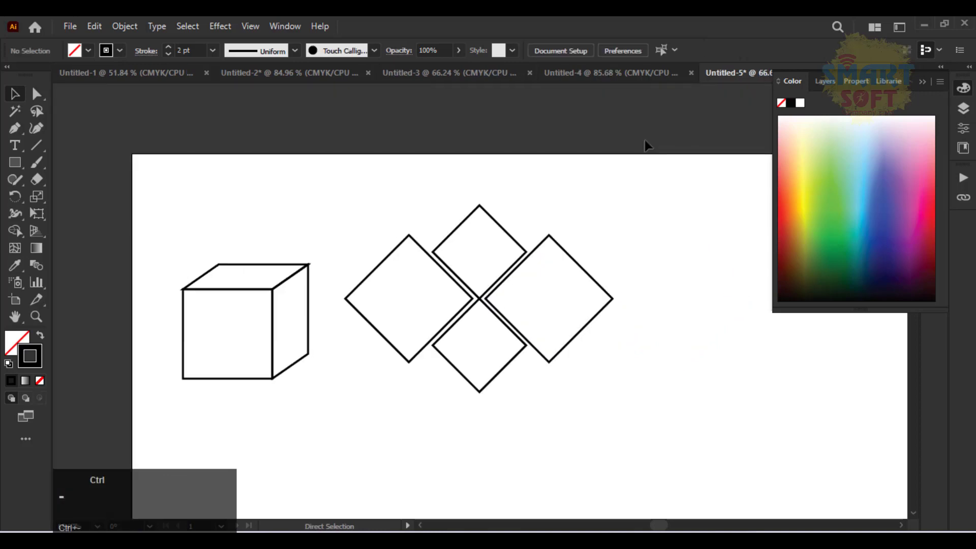
{"action": "key", "text": "ctrl+minus"}
{"action": "key", "text": "ctrl+equal"}
{"action": "key", "text": "ctrl+equal"}
{"action": "key", "text": "ctrl+equal"}
{"action": "key", "text": "ctrl+equal"}
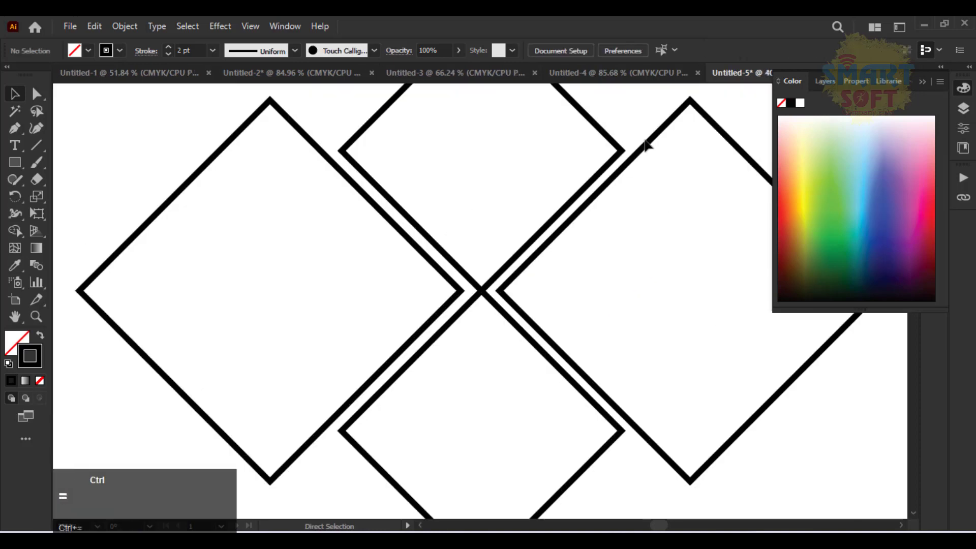
{"action": "key", "text": "ctrl+equal"}
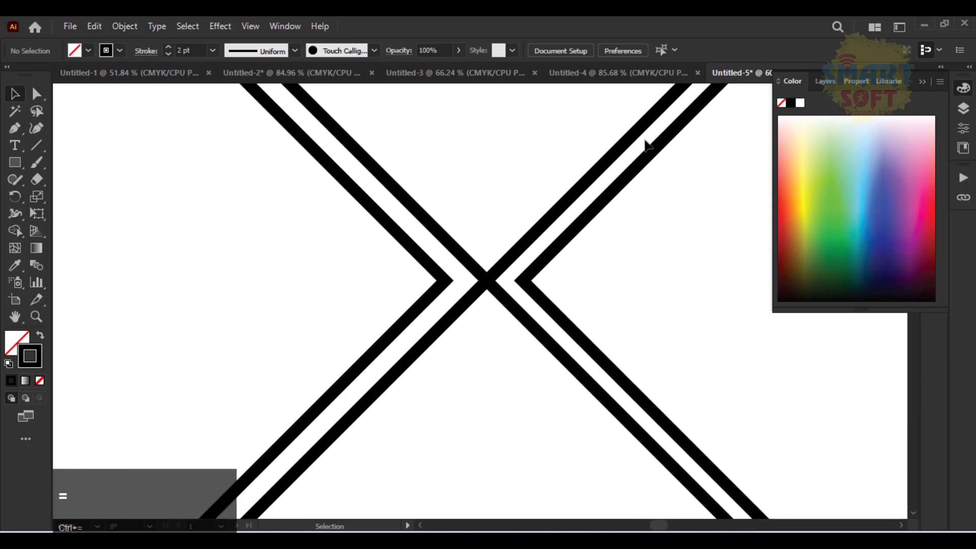
{"action": "left_click", "coordinate": [36, 93]}
{"action": "left_click", "coordinate": [564, 248]}
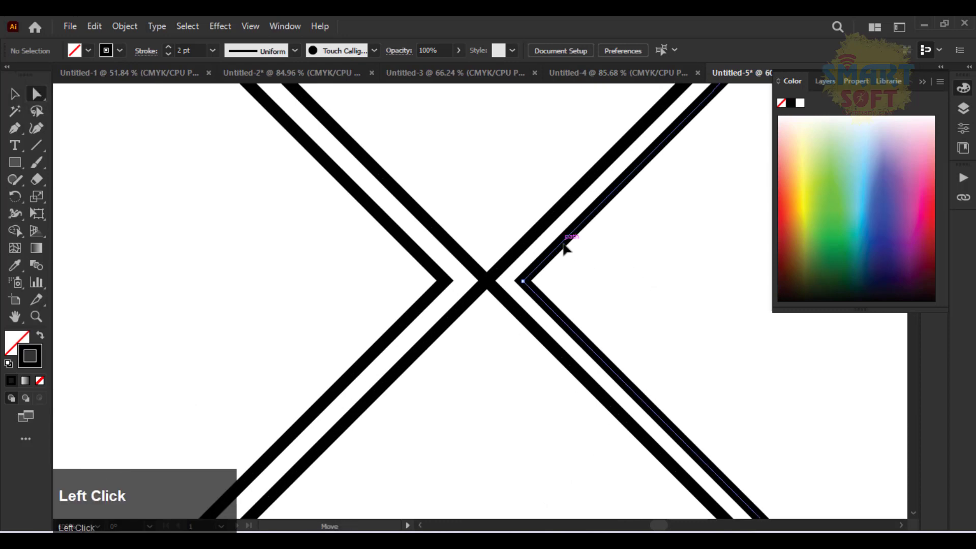
{"action": "left_click", "coordinate": [522, 280]}
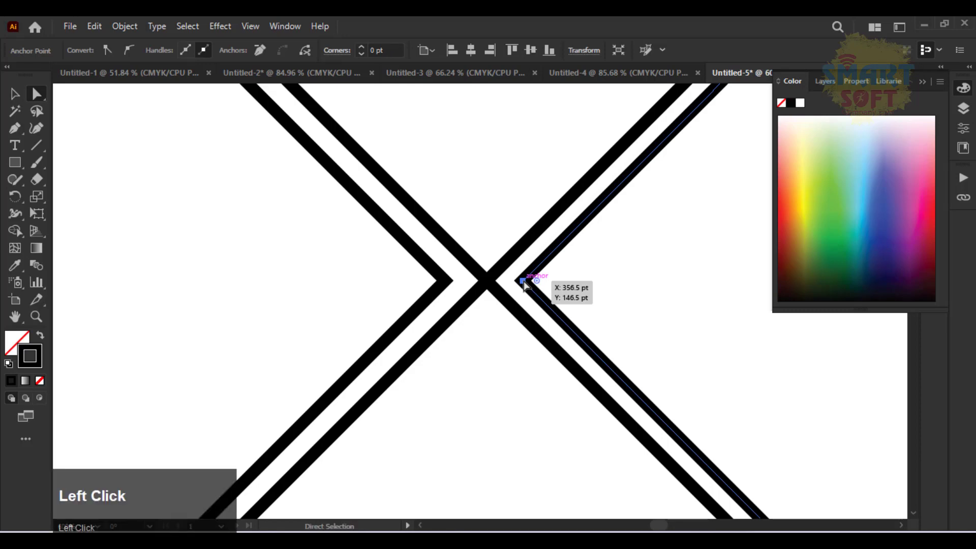
{"action": "left_click_drag", "start_coordinate": [522, 281], "coordinate": [488, 284]}
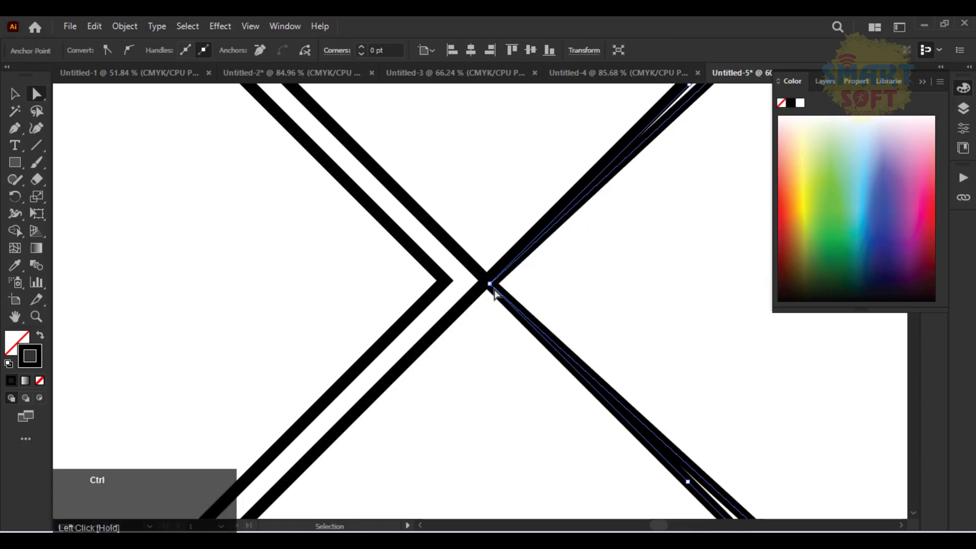
Undo the last anchor move on the large diamond right of the crossing
{"action": "key", "text": "ctrl+minus"}
{"action": "key", "text": "ctrl+minus"}
{"action": "key", "text": "ctrl+minus"}
{"action": "key", "text": "ctrl+minus"}
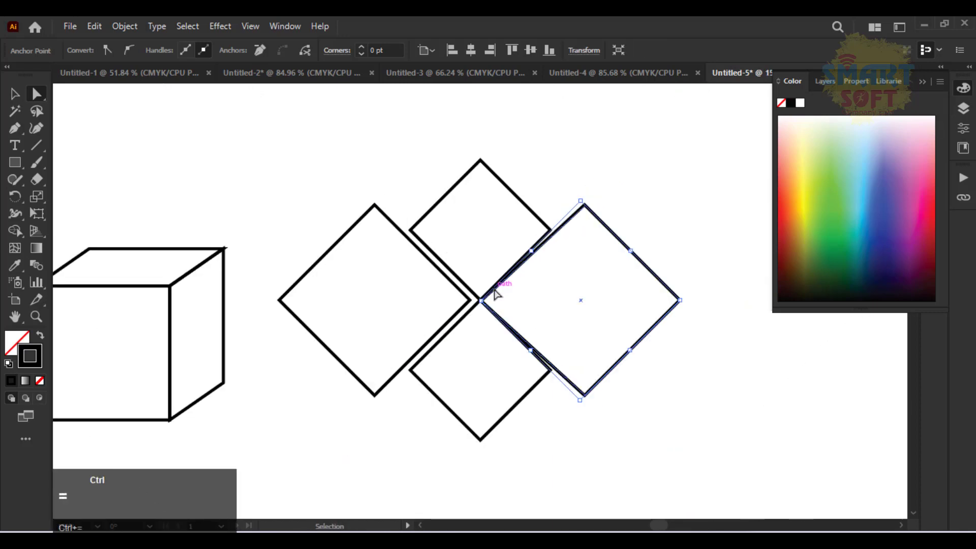
{"action": "key", "text": "ctrl+equal"}
{"action": "key", "text": "ctrl+equal"}
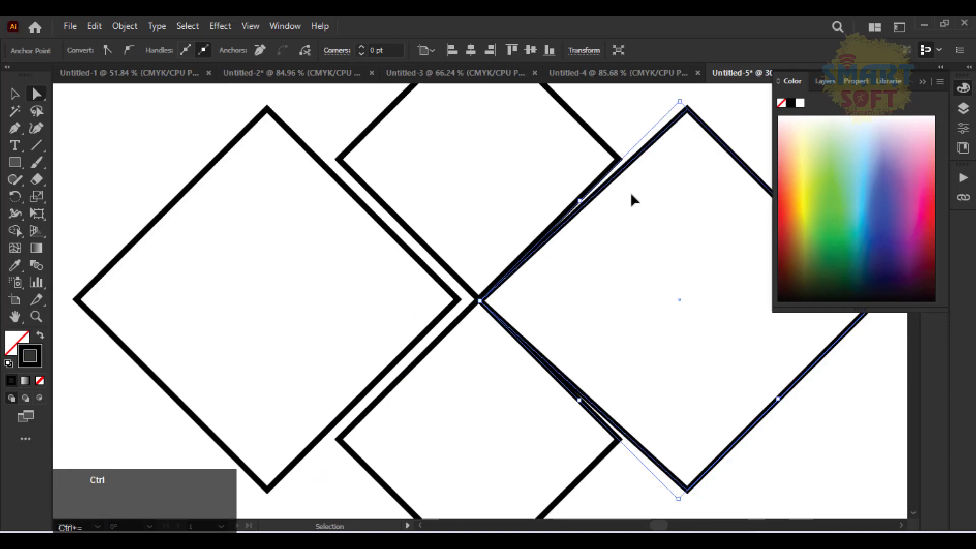
{"action": "key", "text": "ctrl+z"}
Move the inner corner anchors of both large diamonds onto the central crossing so all four diamonds meet there
{"action": "left_click", "coordinate": [497, 300]}
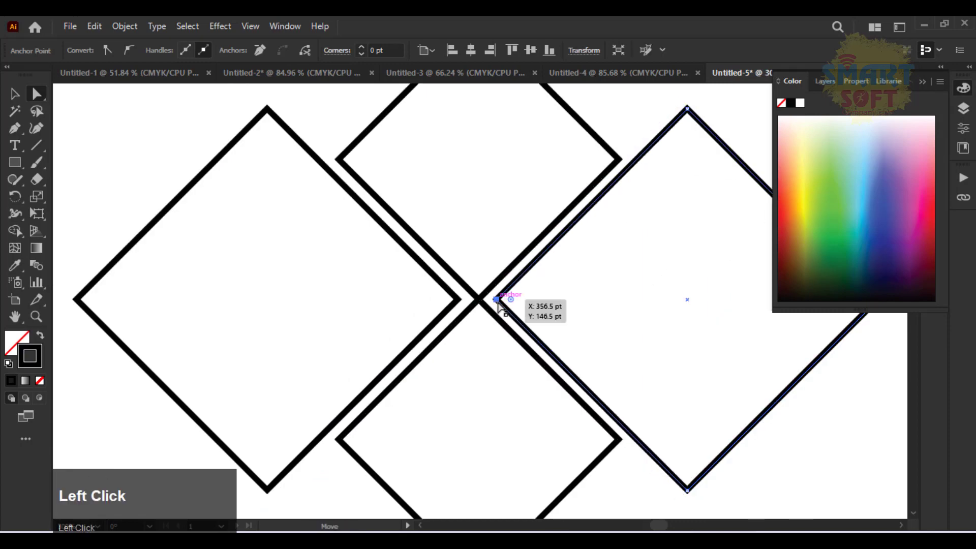
{"action": "left_click_drag", "start_coordinate": [497, 300], "coordinate": [479, 300]}
{"action": "left_click", "coordinate": [457, 300]}
{"action": "left_click", "coordinate": [151, 148]}
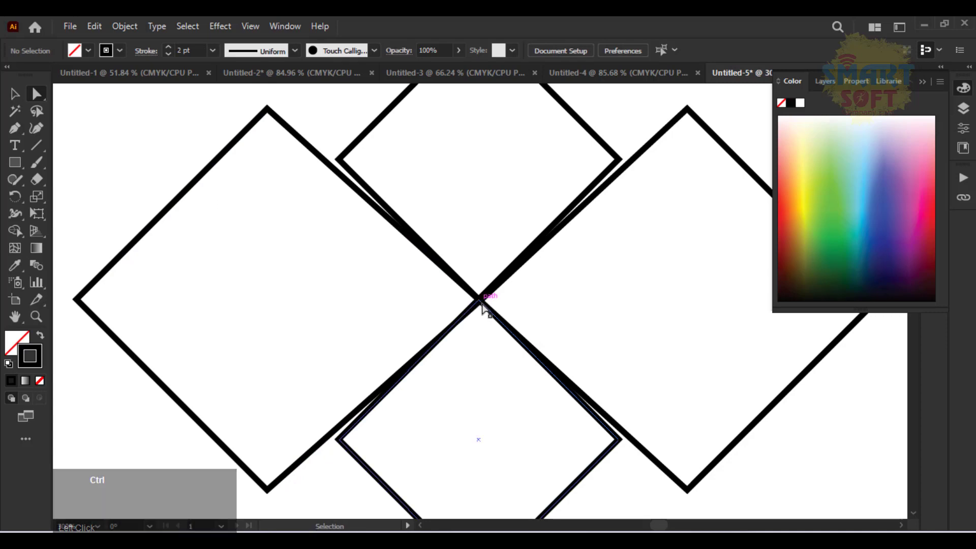
{"action": "key", "text": "ctrl+0"}
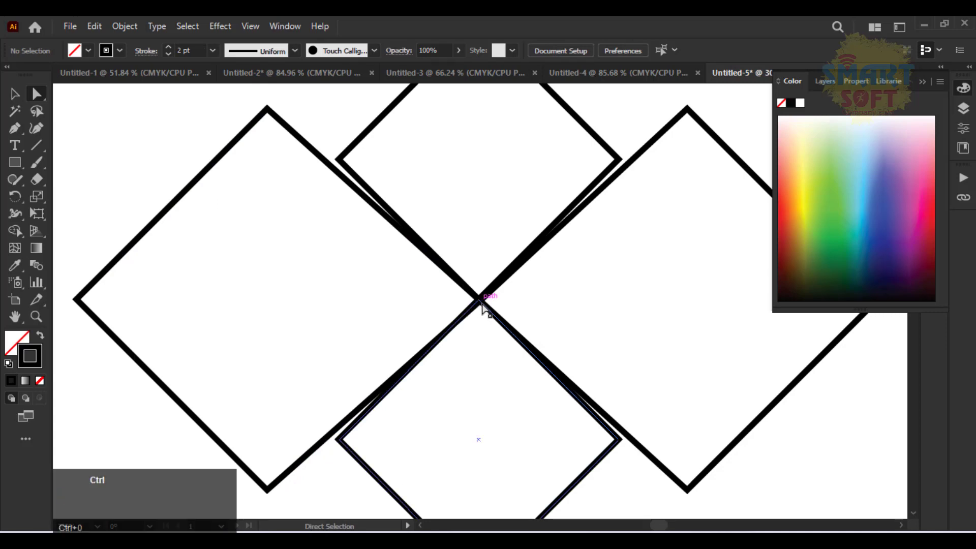
{"action": "key", "text": "ctrl+minus"}
{"action": "key", "text": "ctrl+minus"}
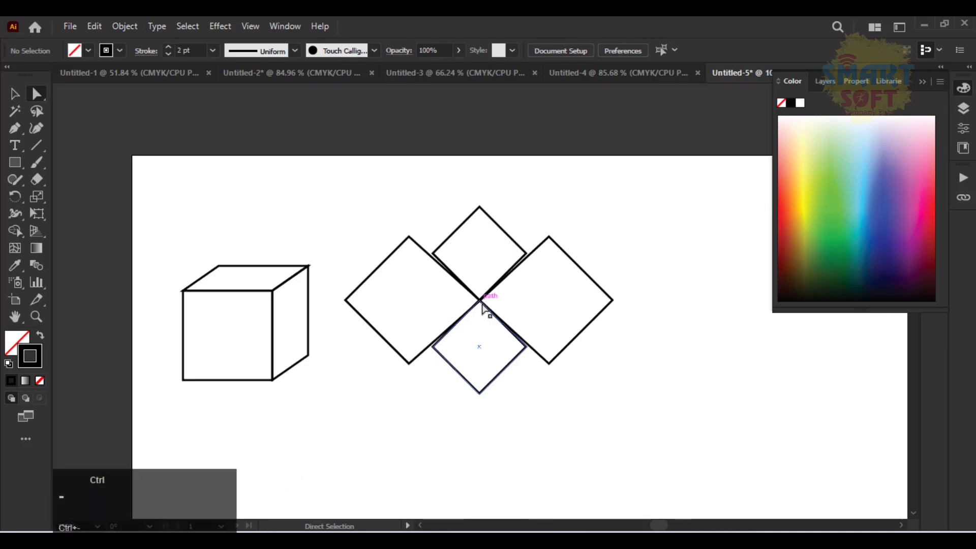
Collapse the floating Color panel to free the canvas space beside the diamonds
{"action": "key", "text": "shift"}
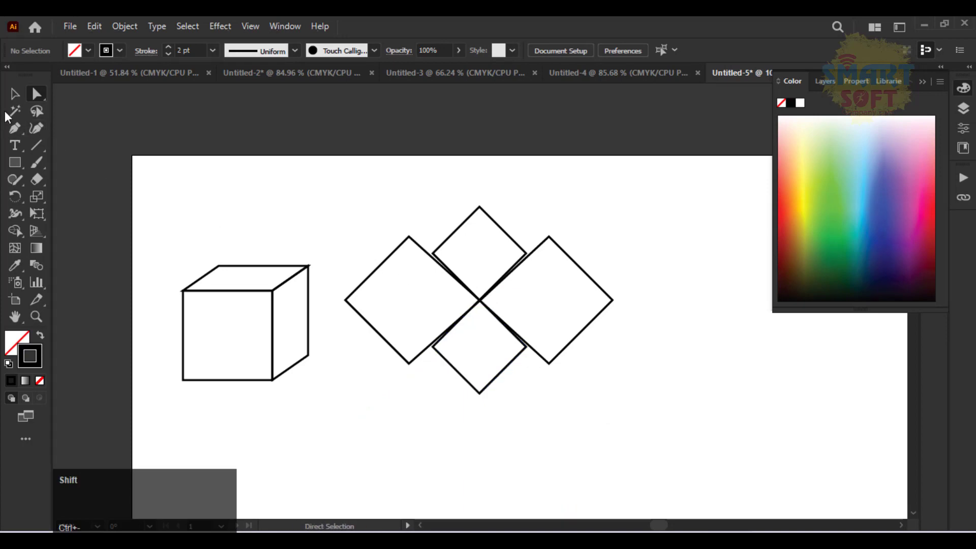
{"action": "left_click", "coordinate": [21, 92], "text": "shift"}
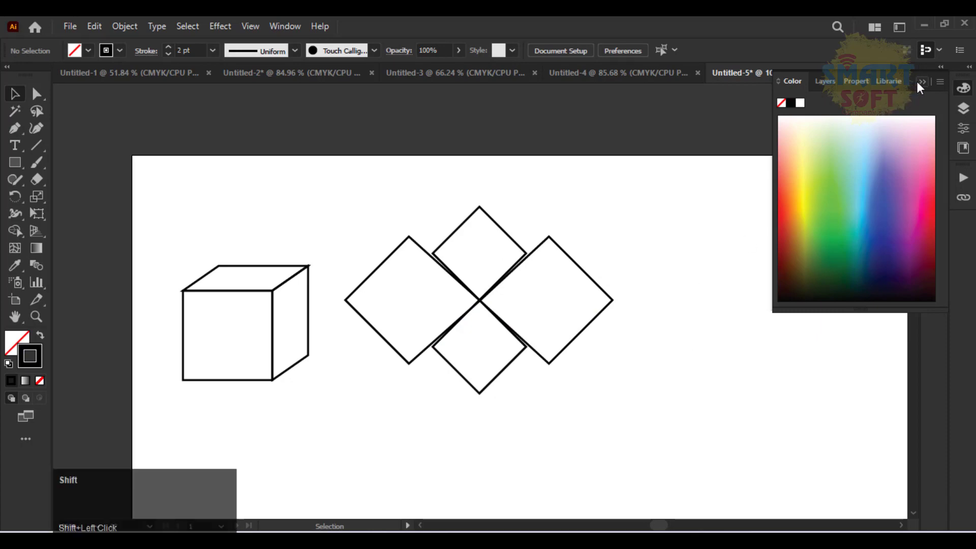
{"action": "left_click", "coordinate": [708, 196], "text": "shift"}
{"action": "key", "text": "shift+space"}
{"action": "left_click_drag", "start_coordinate": [620, 235], "coordinate": [518, 214]}
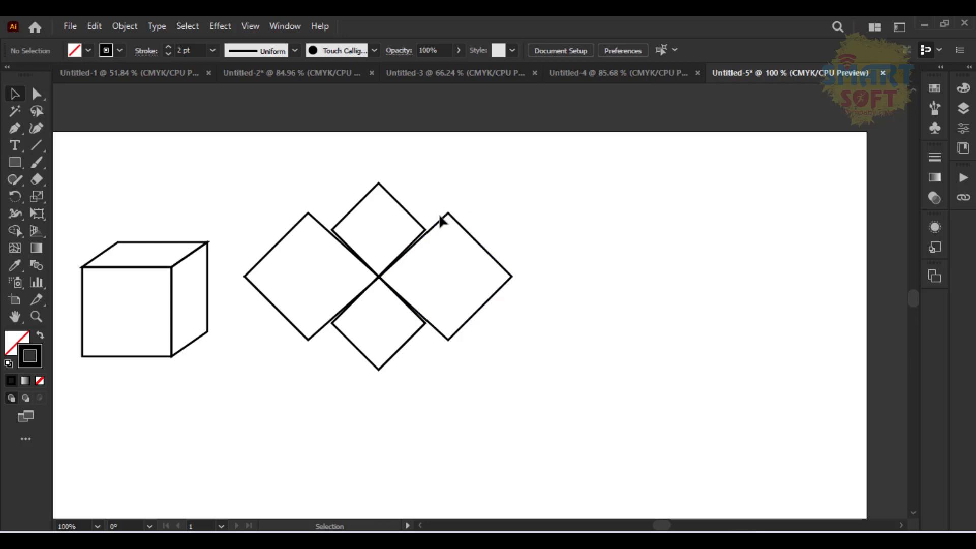
Create a six-sided polygon with a 50 pt radius in the empty space to the right of the diamonds
{"action": "right_click", "coordinate": [20, 167], "text": "shift"}
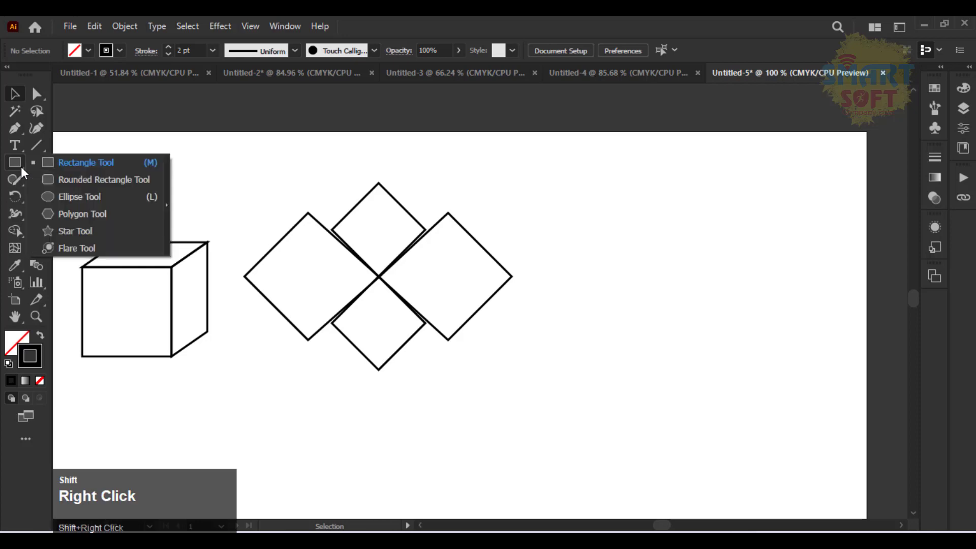
{"action": "left_click", "coordinate": [97, 215], "text": "shift"}
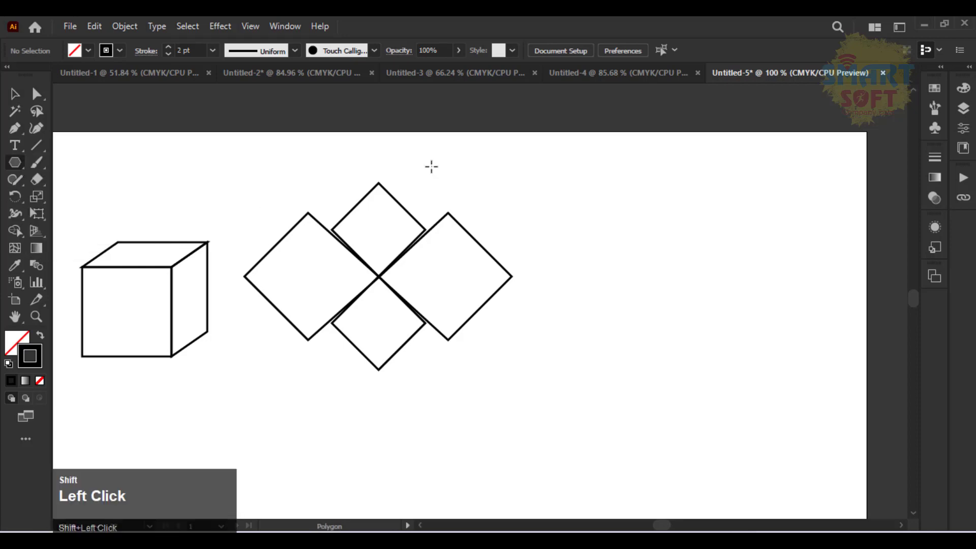
{"action": "left_click", "coordinate": [658, 249], "text": "shift"}
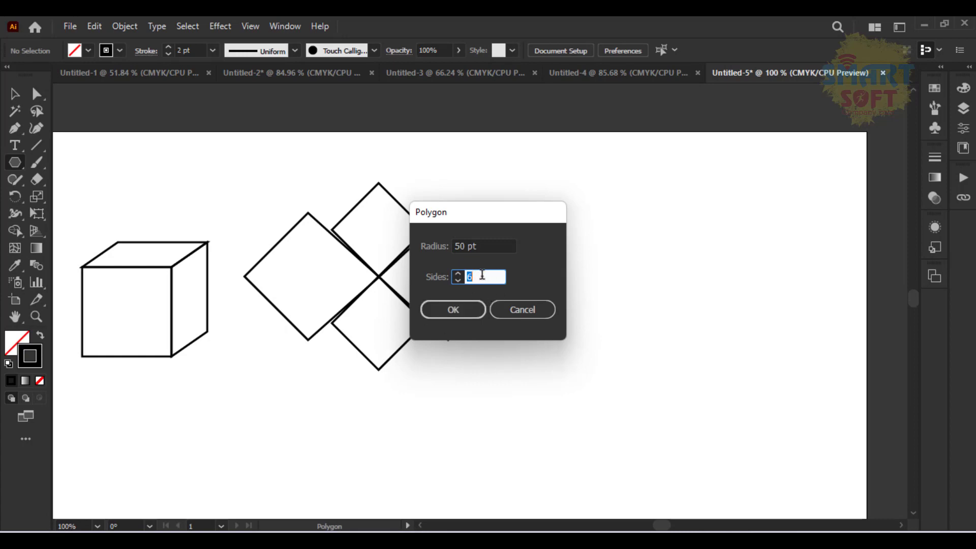
{"action": "left_click_drag", "start_coordinate": [486, 276], "coordinate": [416, 273]}
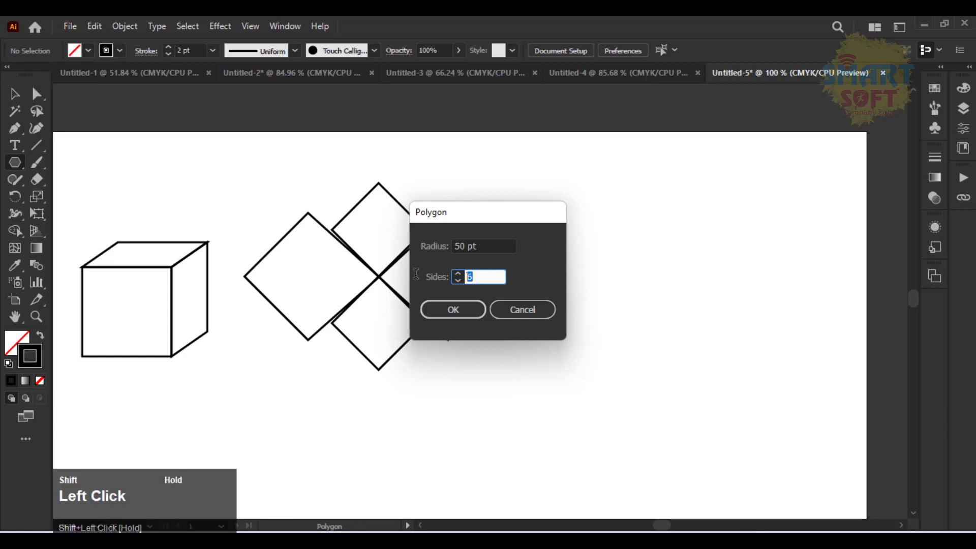
{"action": "left_click", "coordinate": [459, 282], "text": "shift"}
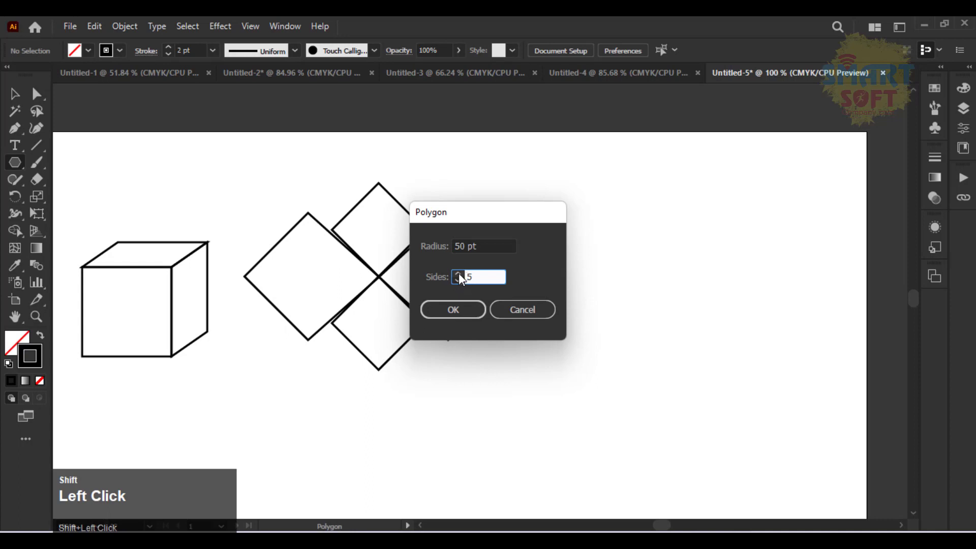
{"action": "left_click", "coordinate": [426, 307]}
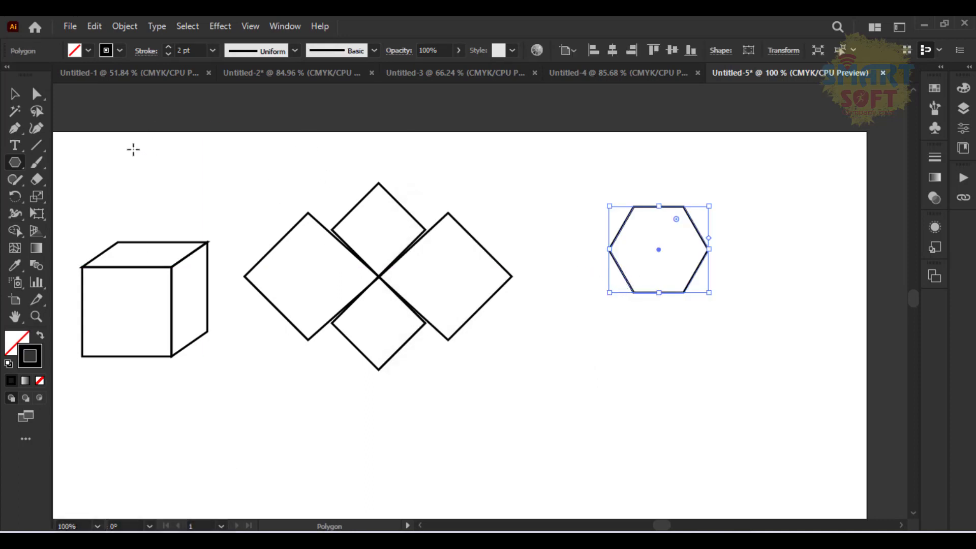
Enlarge the hexagon proportionally to about 133 pt wide and place it slightly closer to the diamonds
{"action": "left_click", "coordinate": [15, 94]}
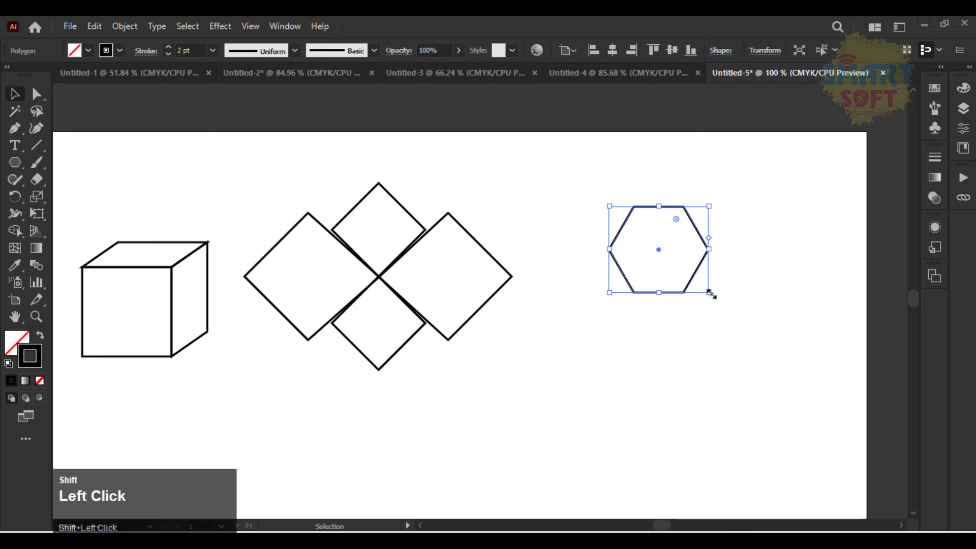
{"action": "left_click_drag", "start_coordinate": [710, 294], "coordinate": [679, 347]}
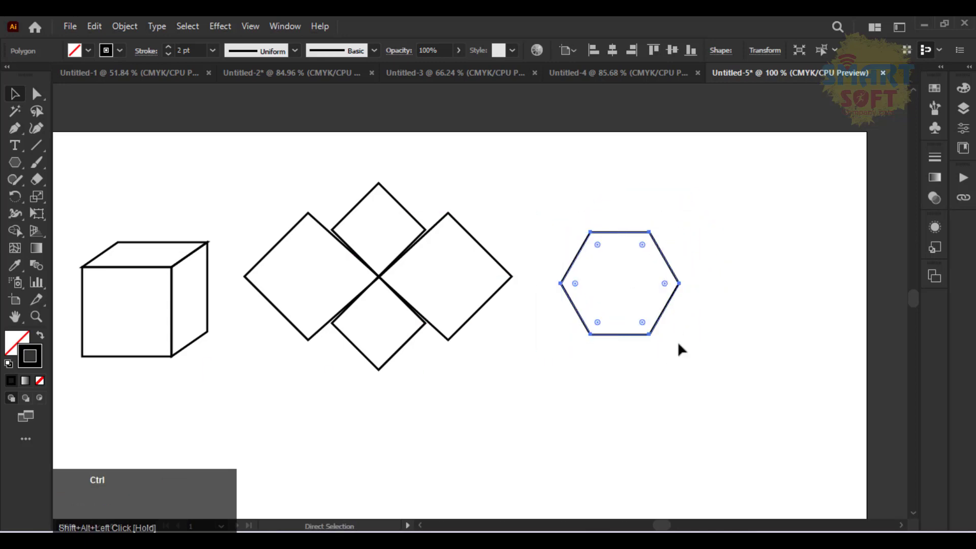
{"action": "key", "text": "ctrl+equal"}
{"action": "key", "text": "ctrl+equal"}
{"action": "key", "text": "ctrl+equal"}
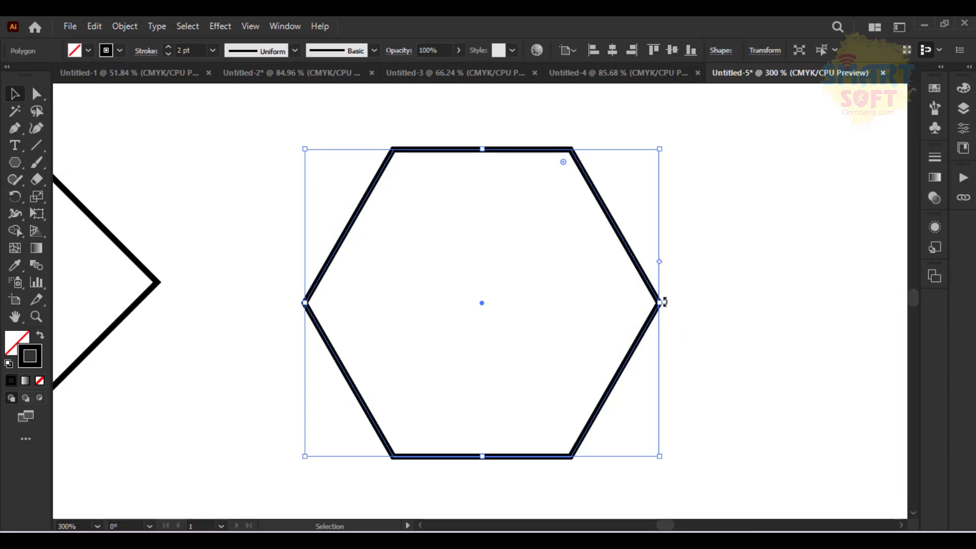
{"action": "left_click_drag", "start_coordinate": [661, 301], "coordinate": [680, 303]}
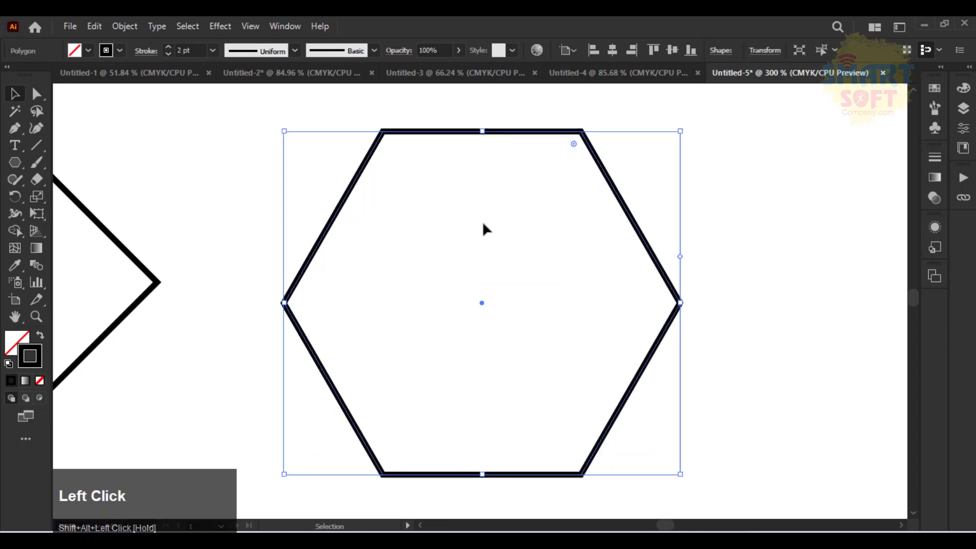
{"action": "left_click", "coordinate": [89, 113]}
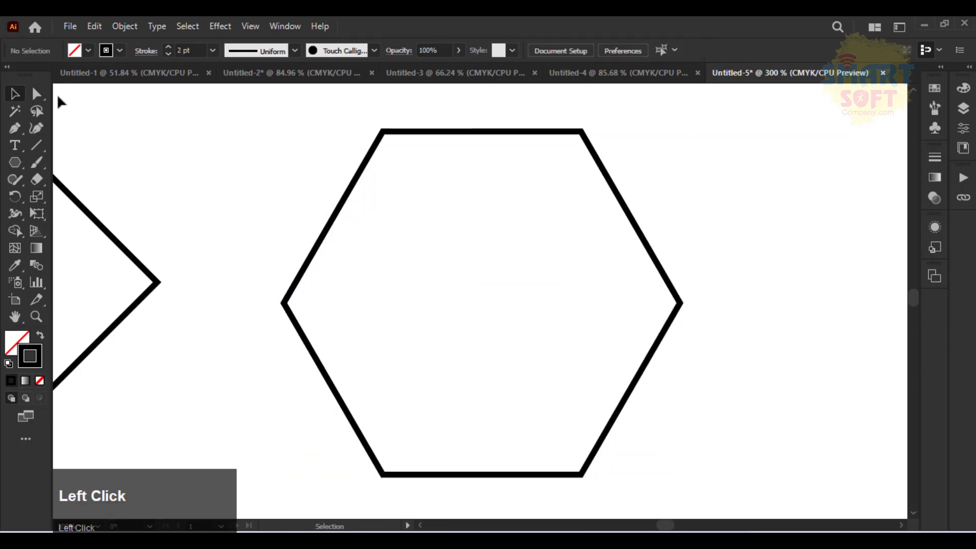
Try to raise the hexagon's top edge by moving its two top anchors upward together with the Direct Selection tool
{"action": "left_click", "coordinate": [36, 93]}
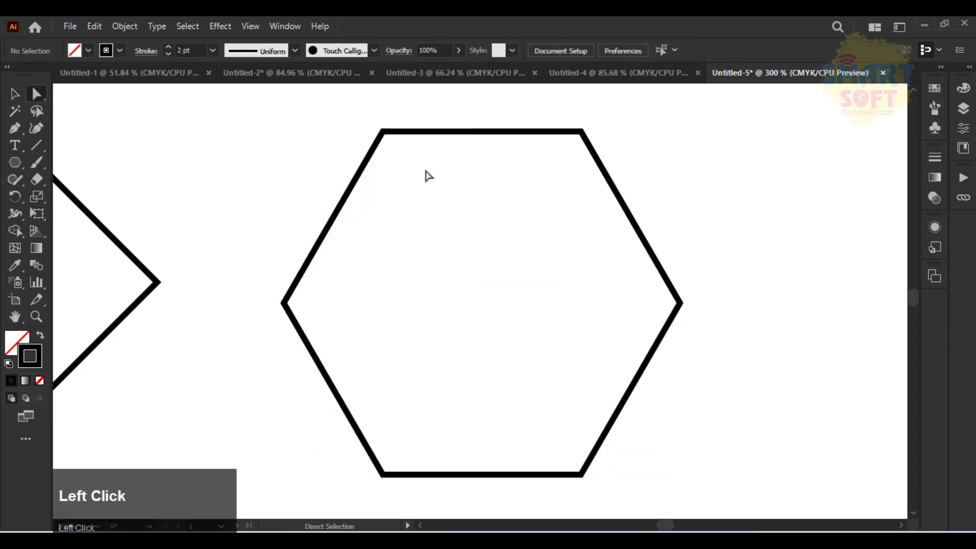
{"action": "left_click", "coordinate": [464, 133]}
{"action": "scroll", "coordinate": [501, 165], "scroll_direction": "up", "scroll_amount": 4}
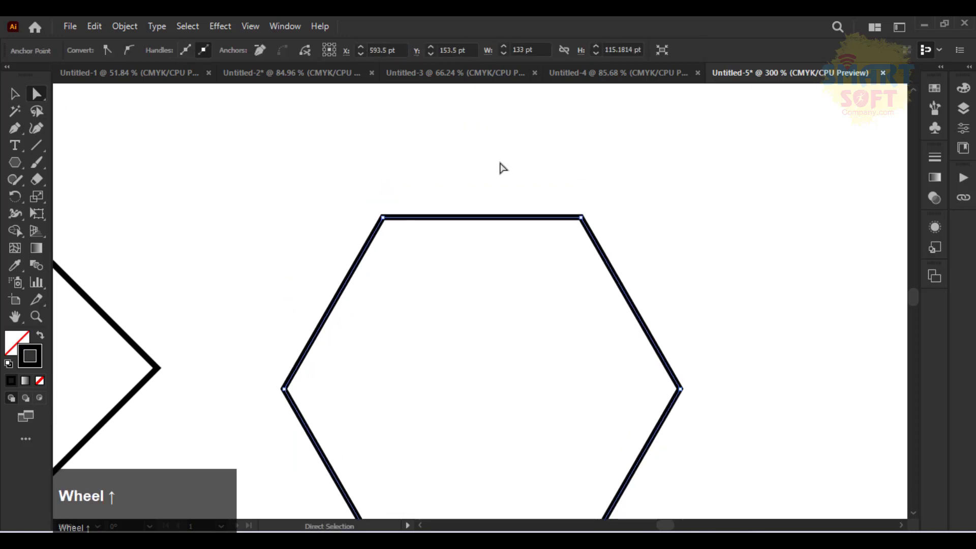
{"action": "left_click_drag", "start_coordinate": [312, 186], "coordinate": [655, 234]}
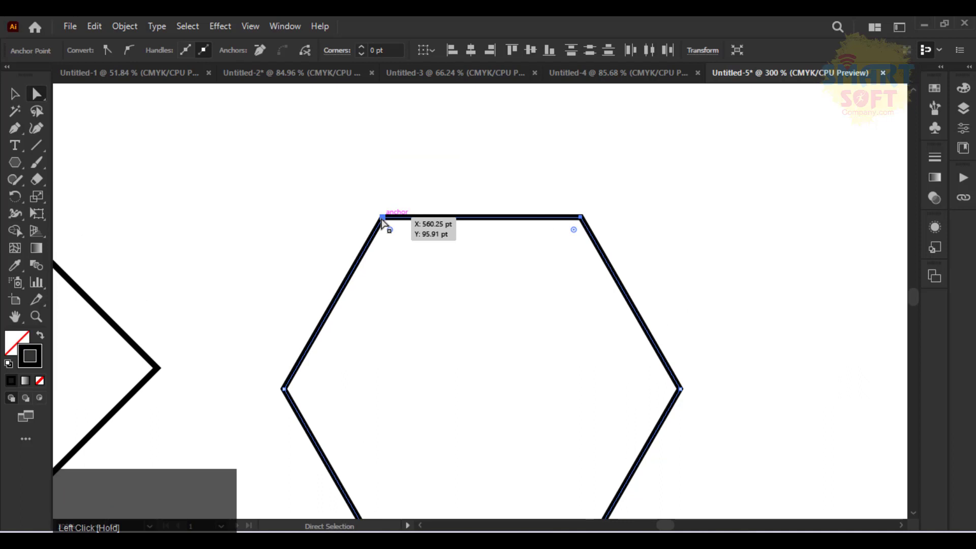
{"action": "left_click", "coordinate": [482, 224]}
{"action": "left_click_drag", "start_coordinate": [480, 220], "coordinate": [469, 135]}
Pull the hexagon's top edge slightly higher, and undo the changes made to that edge
{"action": "scroll", "coordinate": [470, 137], "scroll_direction": "down", "scroll_amount": 3}
{"action": "scroll", "coordinate": [468, 138], "scroll_direction": "up", "scroll_amount": 2}
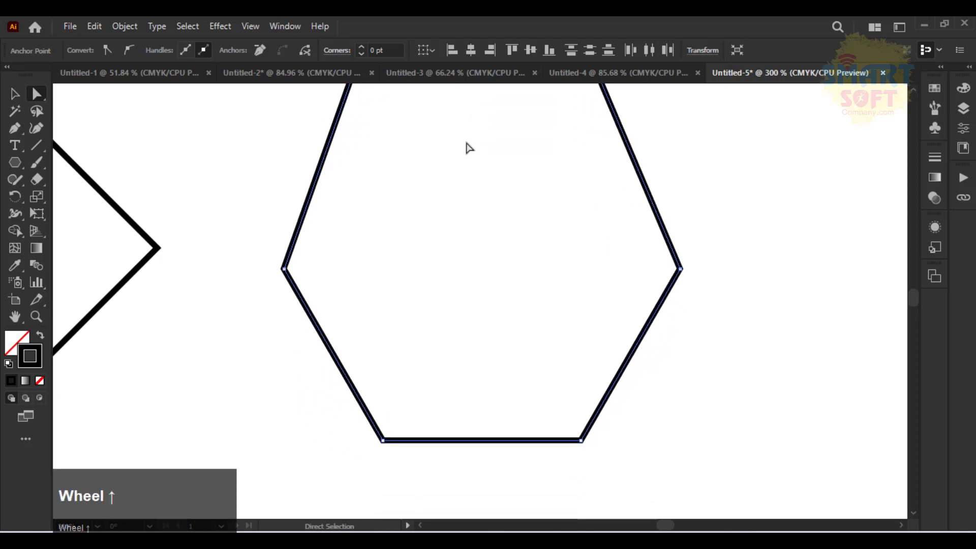
{"action": "key", "text": "ctrl+minus"}
{"action": "key", "text": "space"}
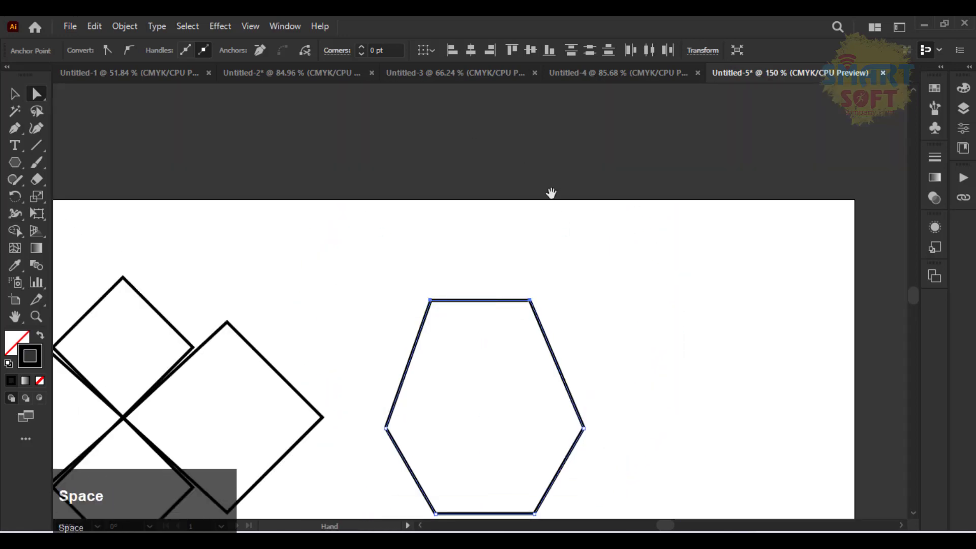
{"action": "left_click_drag", "start_coordinate": [564, 282], "coordinate": [549, 227]}
{"action": "mouse_move", "coordinate": [470, 246]}
{"action": "left_mouse_down"}
{"action": "mouse_move", "coordinate": [469, 217]}
{"action": "mouse_move", "coordinate": [479, 233]}
{"action": "mouse_move", "coordinate": [464, 229]}
{"action": "left_mouse_up"}
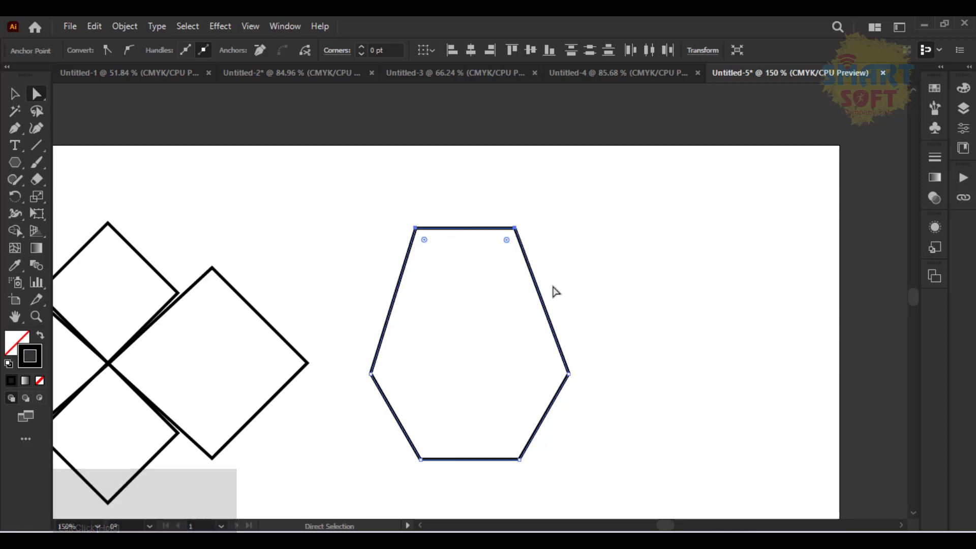
{"action": "key", "text": "ctrl+z"}
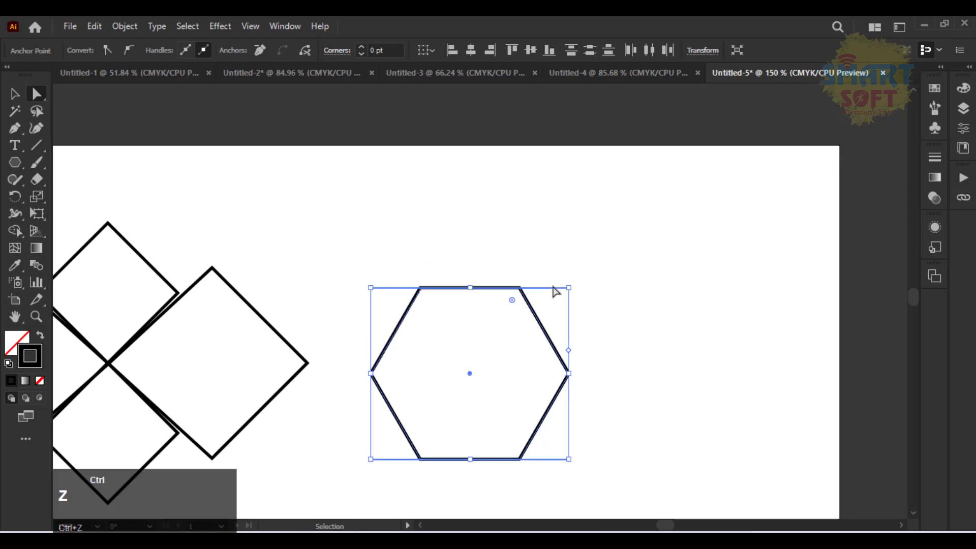
Convert the hexagon's two top anchors to smooth points so its upper part becomes curved
{"action": "key", "text": "ctrl+equal"}
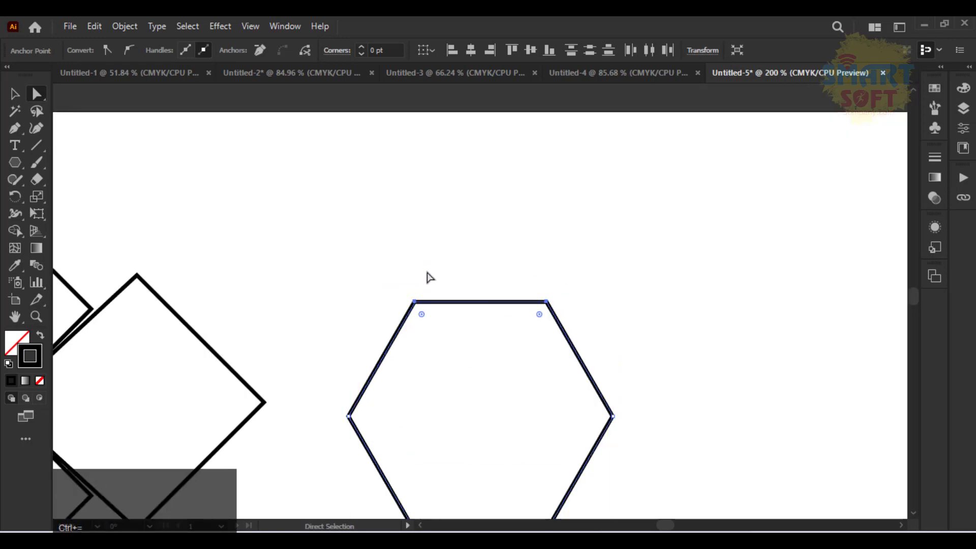
{"action": "left_click_drag", "start_coordinate": [378, 278], "coordinate": [599, 329]}
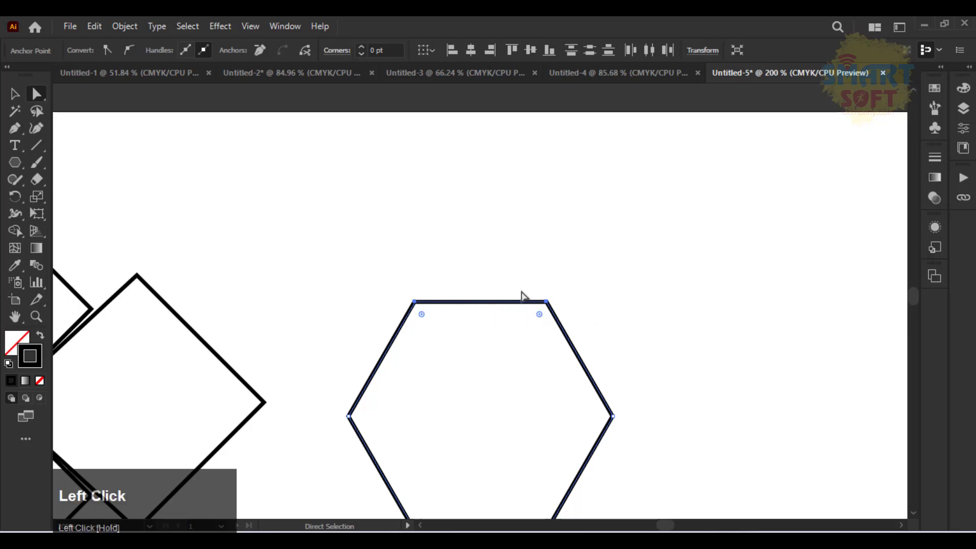
{"action": "left_click", "coordinate": [129, 50]}
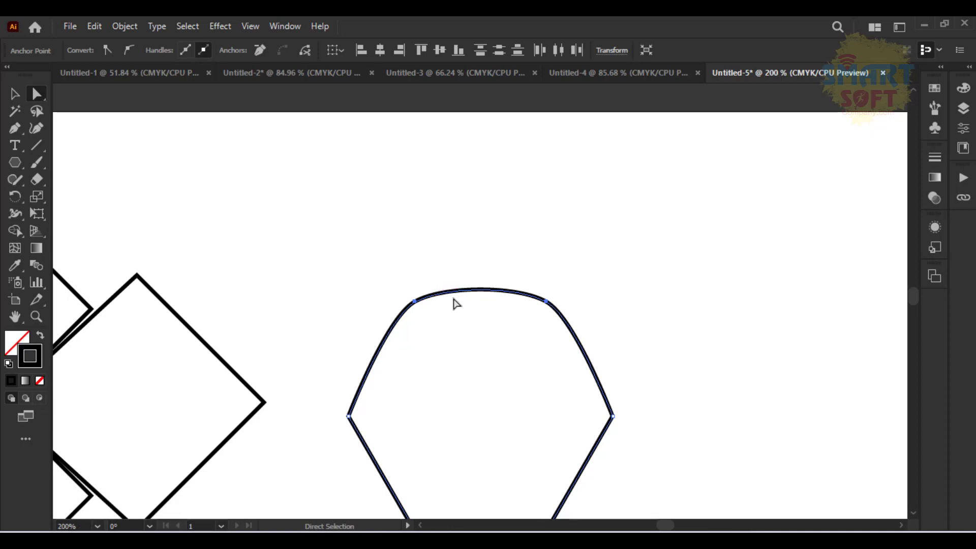
{"action": "scroll", "coordinate": [438, 279], "scroll_direction": "down", "scroll_amount": 3}
{"action": "scroll", "coordinate": [439, 280], "scroll_direction": "down", "scroll_amount": 1}
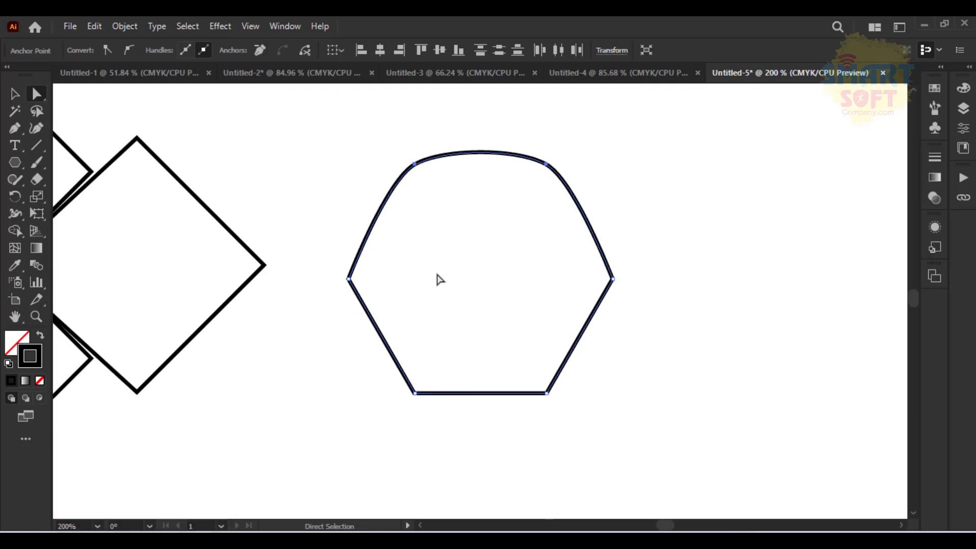
{"action": "scroll", "coordinate": [438, 279], "scroll_direction": "up", "scroll_amount": 2}
{"action": "scroll", "coordinate": [438, 279], "scroll_direction": "up", "scroll_amount": 1}
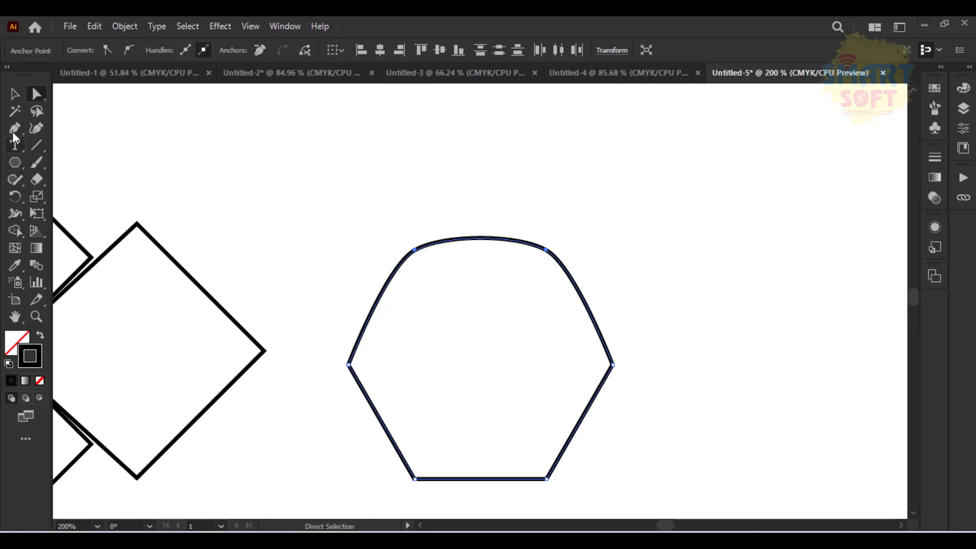
Try to round the curved hexagon's remaining sharp corners with a radius of about 11 pt, and undo the rounding
{"action": "left_click", "coordinate": [14, 94]}
{"action": "left_click", "coordinate": [378, 353]}
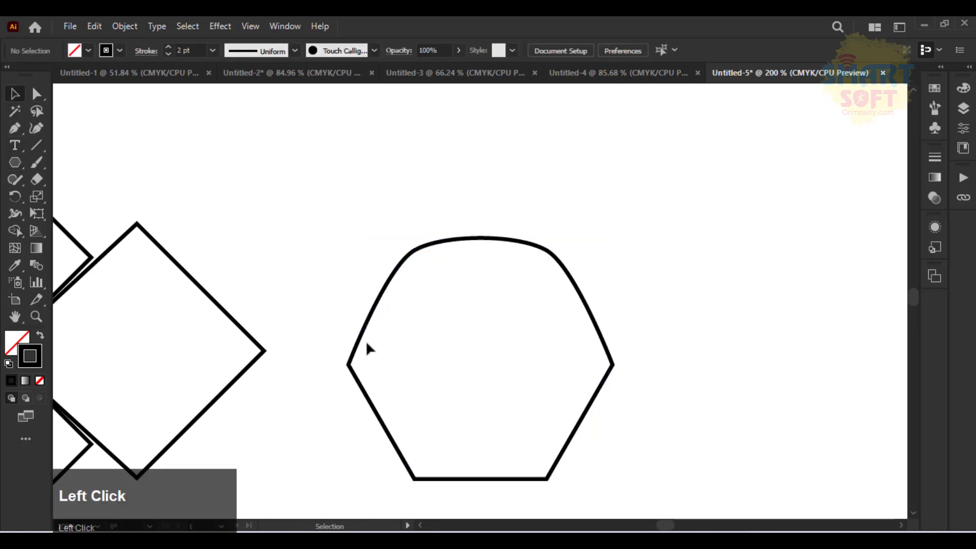
{"action": "left_click", "coordinate": [364, 338]}
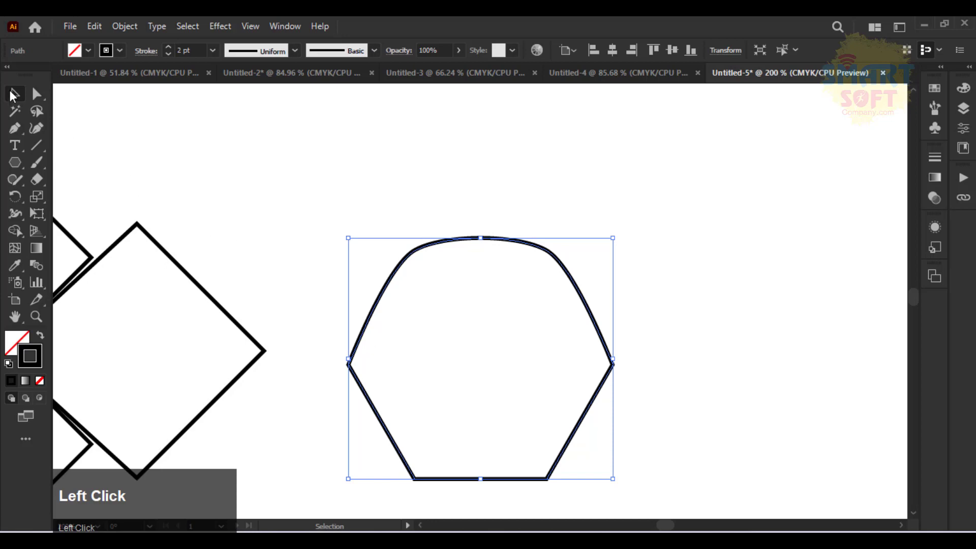
{"action": "left_click", "coordinate": [33, 94]}
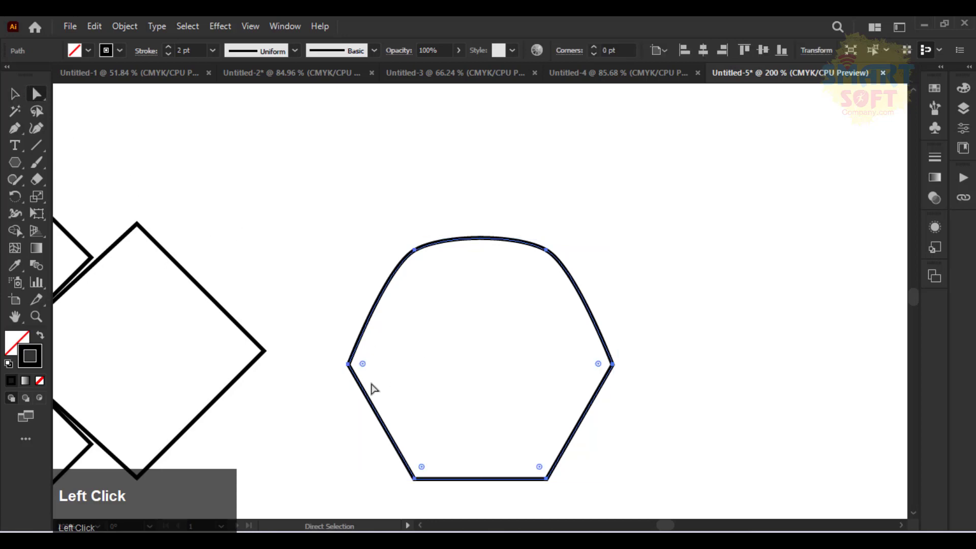
{"action": "left_click_drag", "start_coordinate": [363, 364], "coordinate": [373, 364]}
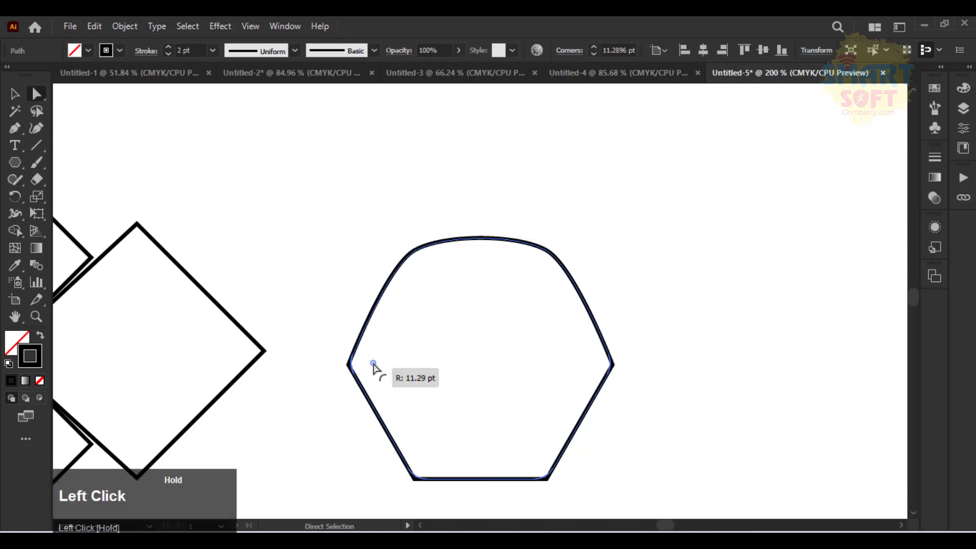
{"action": "key", "text": "ctrl+z"}
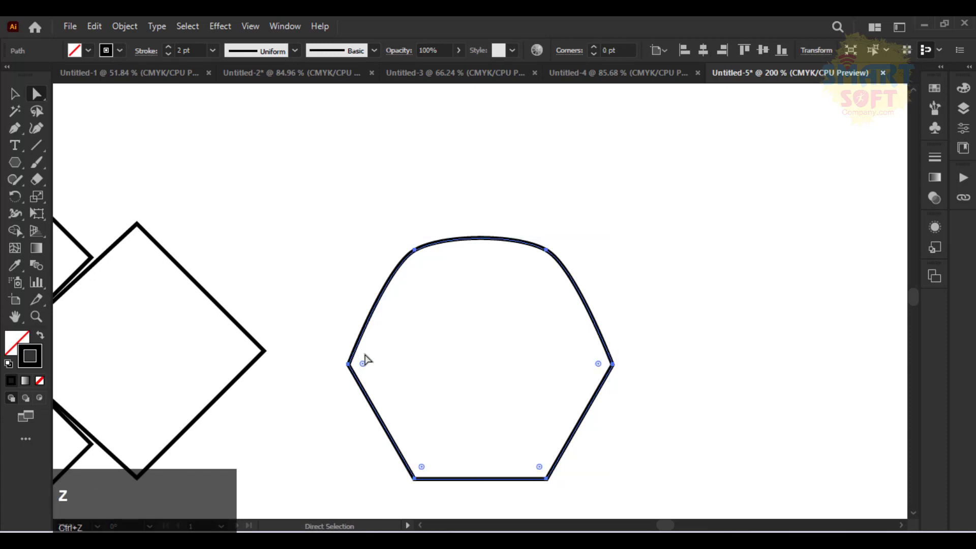
Draw a circle with the Ellipse tool in the empty area near the artboard's left edge and move it up closer to that edge
{"action": "left_click", "coordinate": [328, 318]}
{"action": "key", "text": "space"}
{"action": "mouse_move", "coordinate": [386, 292]}
{"action": "left_mouse_down"}
{"action": "mouse_move", "coordinate": [326, 255]}
{"action": "mouse_move", "coordinate": [211, 225]}
{"action": "mouse_move", "coordinate": [440, 183]}
{"action": "mouse_move", "coordinate": [712, 192]}
{"action": "left_mouse_up"}
{"action": "left_click_drag", "start_coordinate": [429, 303], "coordinate": [645, 207]}
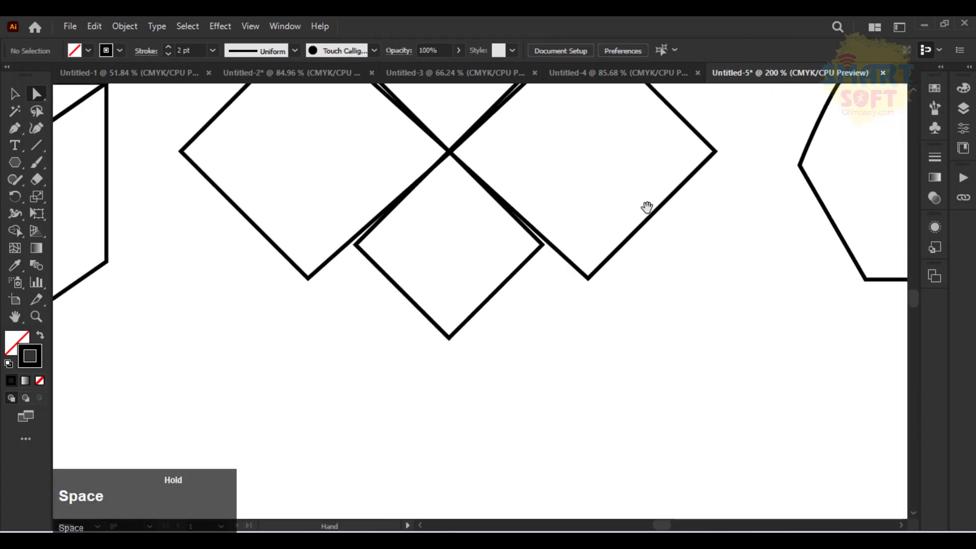
{"action": "left_click_drag", "start_coordinate": [405, 329], "coordinate": [754, 190]}
{"action": "left_click_drag", "start_coordinate": [568, 212], "coordinate": [570, 155]}
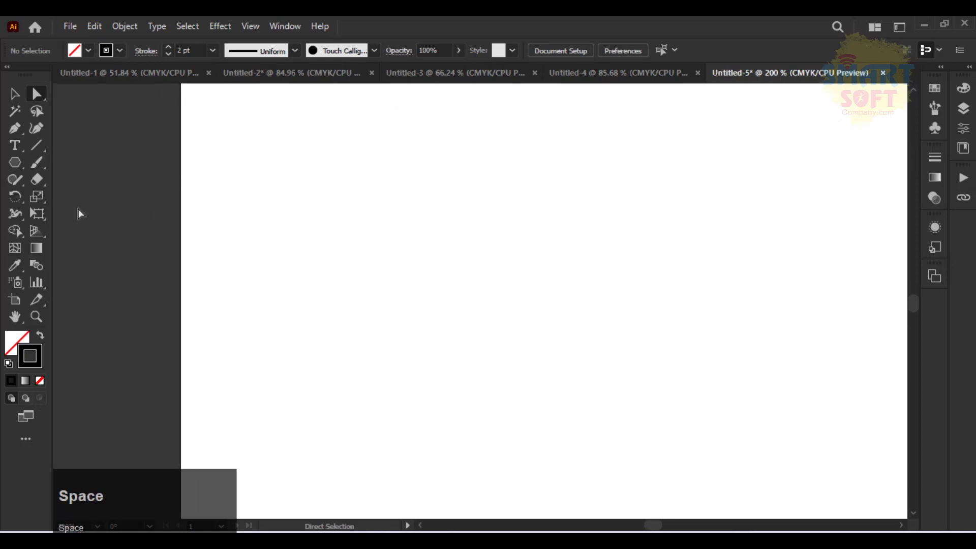
{"action": "right_click", "coordinate": [17, 164]}
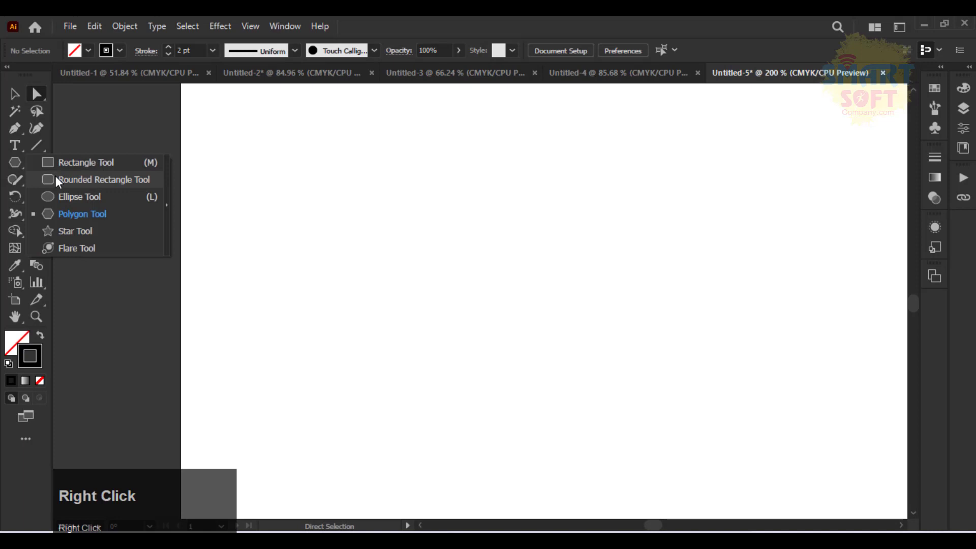
{"action": "left_click", "coordinate": [63, 194]}
{"action": "mouse_move", "coordinate": [388, 272]}
{"action": "left_mouse_down"}
{"action": "mouse_move", "coordinate": [455, 328]}
{"action": "mouse_move", "coordinate": [603, 417]}
{"action": "mouse_move", "coordinate": [663, 425]}
{"action": "left_mouse_up"}
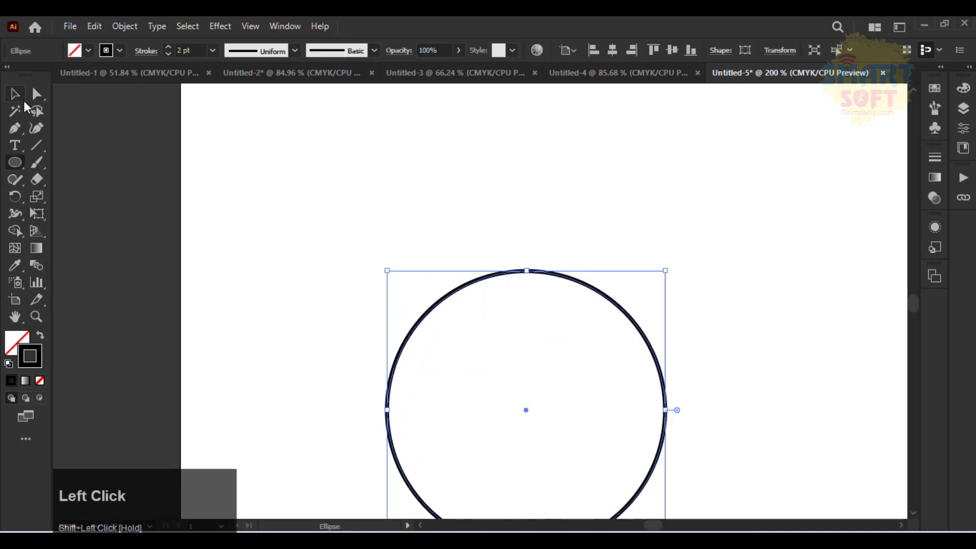
{"action": "left_click", "coordinate": [15, 94]}
{"action": "left_click_drag", "start_coordinate": [449, 299], "coordinate": [298, 204]}
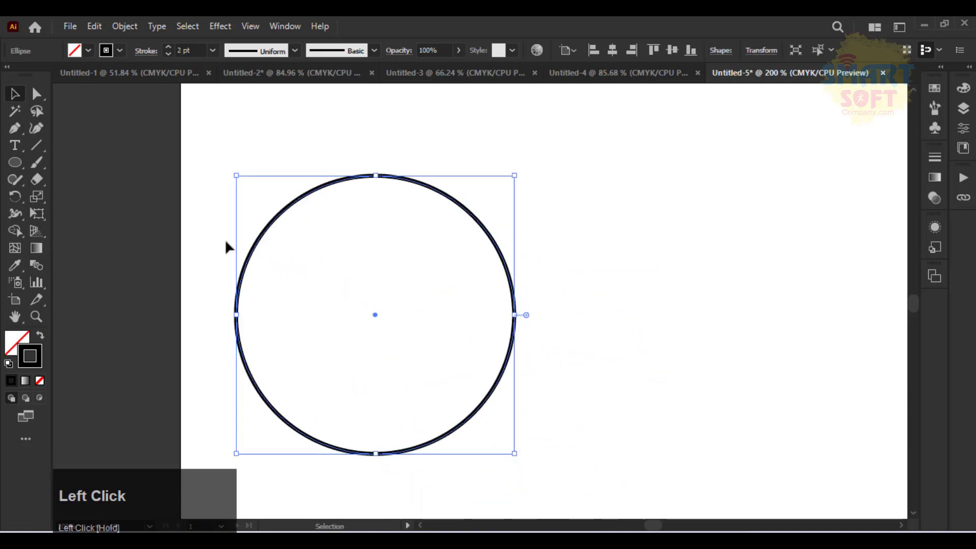
Distort the circle by pulling the top anchor's left handle up and outward and the right anchor's upper handle inward
{"action": "left_click", "coordinate": [36, 94]}
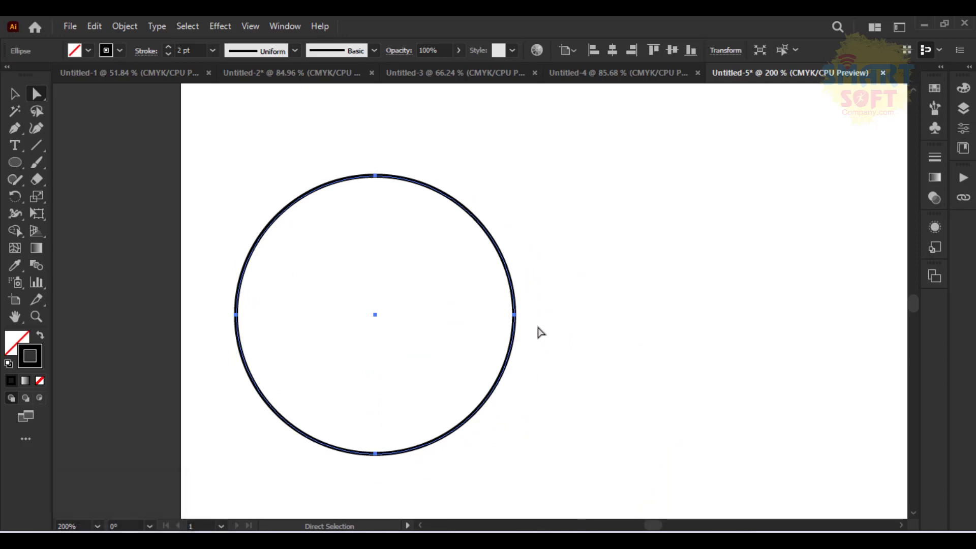
{"action": "left_click", "coordinate": [375, 176]}
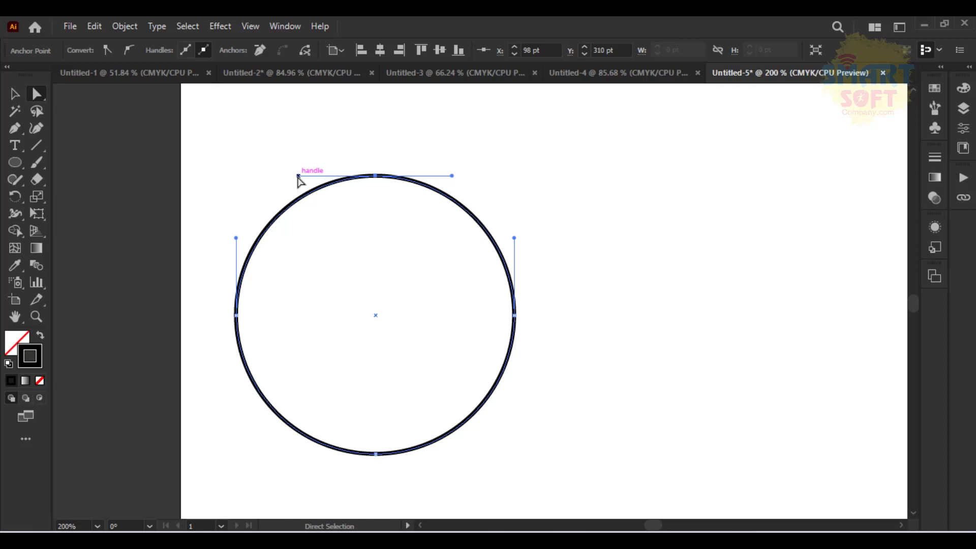
{"action": "left_click_drag", "start_coordinate": [298, 176], "coordinate": [280, 131]}
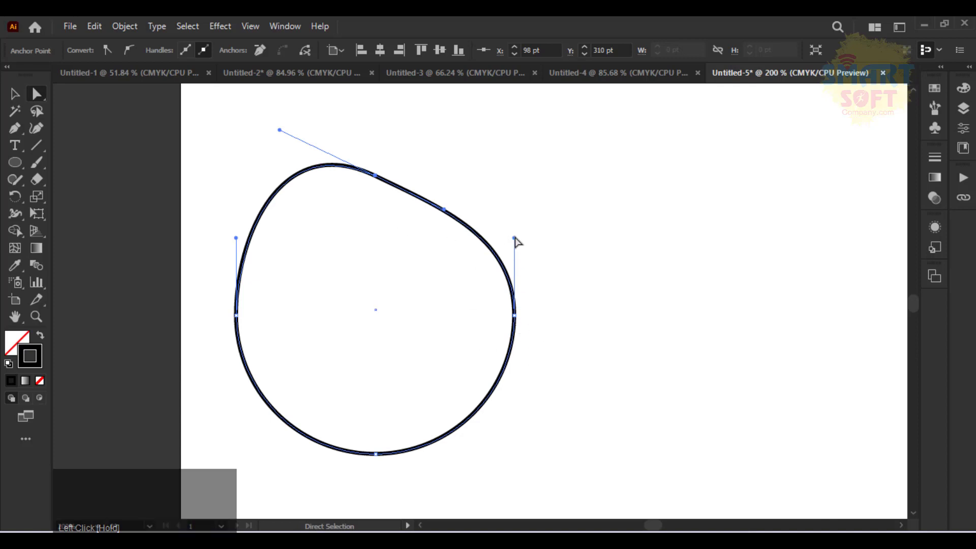
{"action": "left_click_drag", "start_coordinate": [513, 237], "coordinate": [476, 270]}
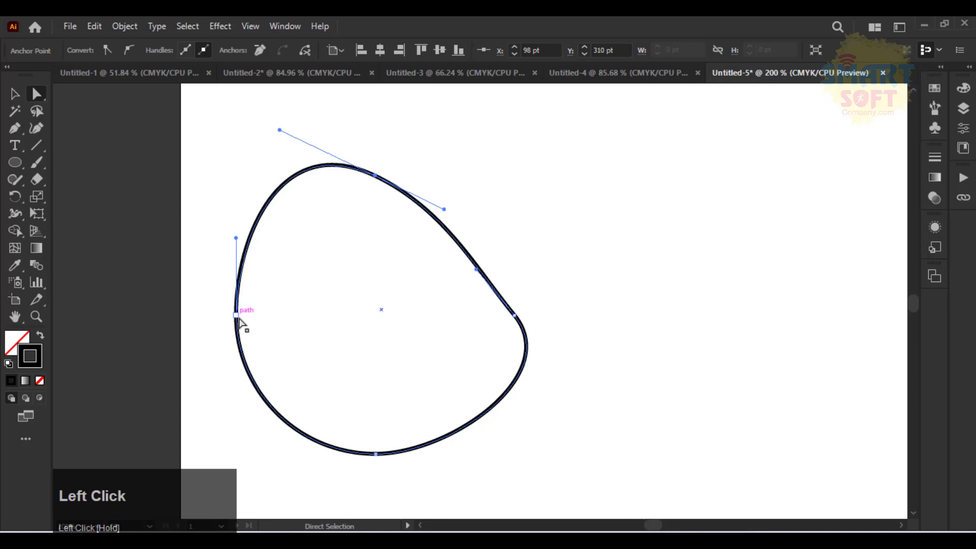
Move the distorted circle's left, bottom, top and right anchors slightly inward, and swing the top anchor's right handle downward
{"action": "left_click_drag", "start_coordinate": [237, 316], "coordinate": [258, 318]}
{"action": "left_click_drag", "start_coordinate": [377, 453], "coordinate": [381, 433]}
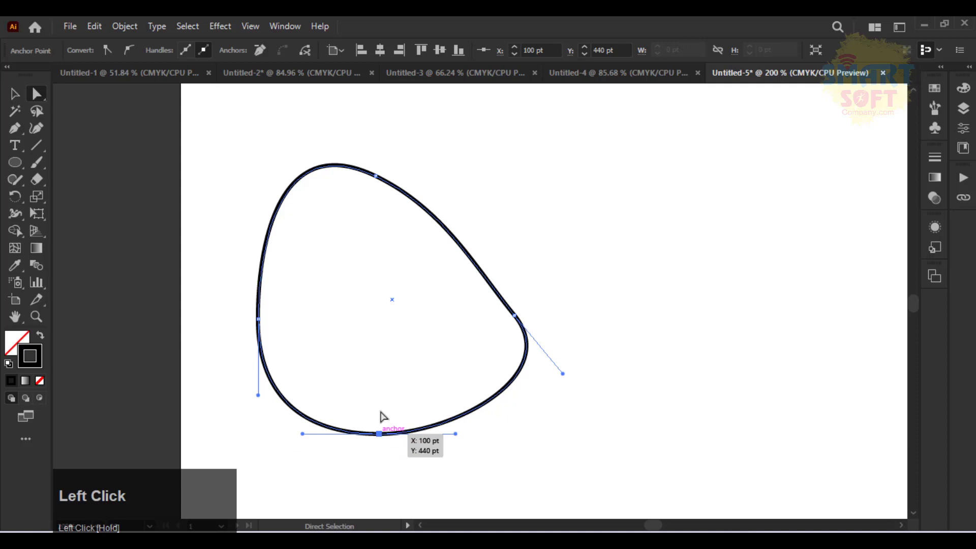
{"action": "left_click", "coordinate": [375, 175]}
{"action": "mouse_move", "coordinate": [375, 179]}
{"action": "left_mouse_down"}
{"action": "mouse_move", "coordinate": [341, 163]}
{"action": "mouse_move", "coordinate": [372, 186]}
{"action": "left_mouse_up"}
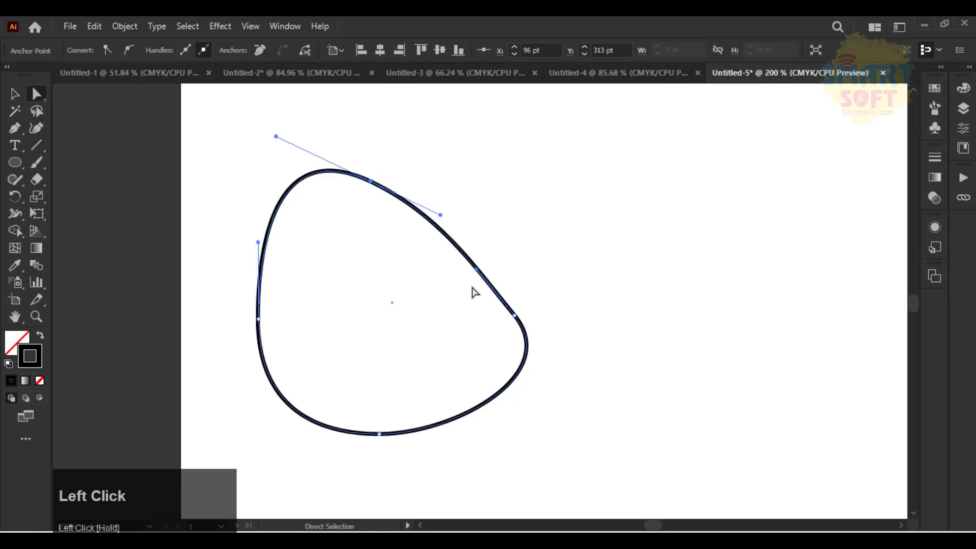
{"action": "left_click_drag", "start_coordinate": [515, 315], "coordinate": [502, 332]}
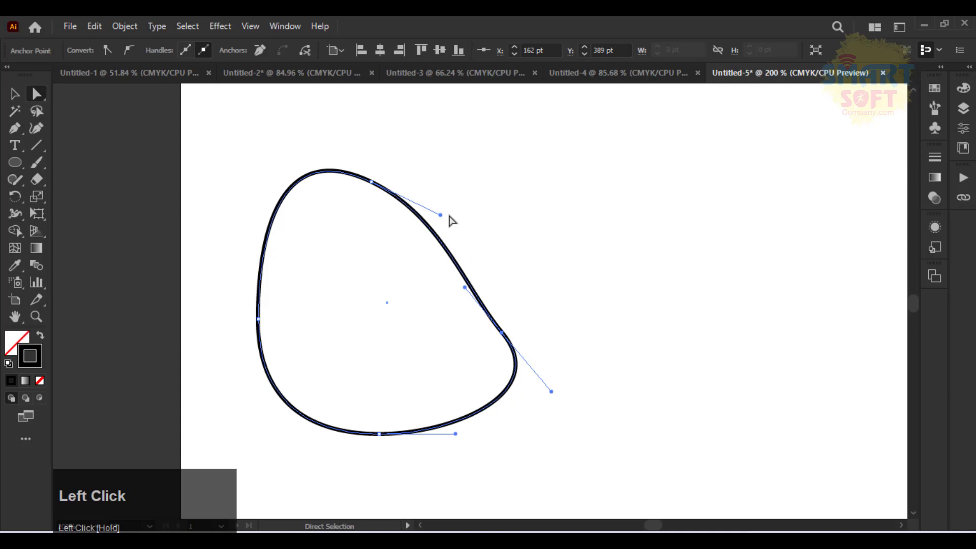
{"action": "left_click_drag", "start_coordinate": [440, 215], "coordinate": [413, 254]}
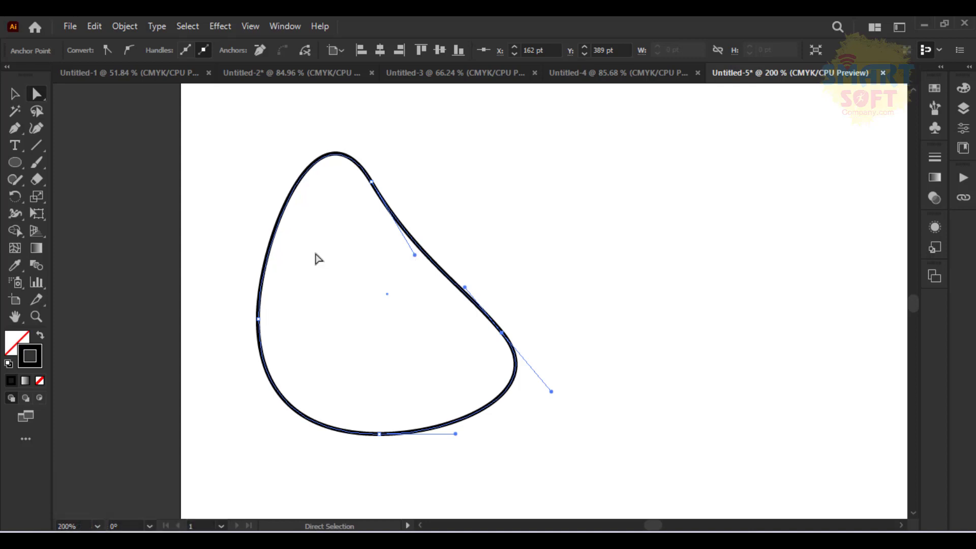
Draw a second circle to the right of the distorted shape, shift it closer and enlarge it to about 150 pt in diameter
{"action": "key", "text": "space"}
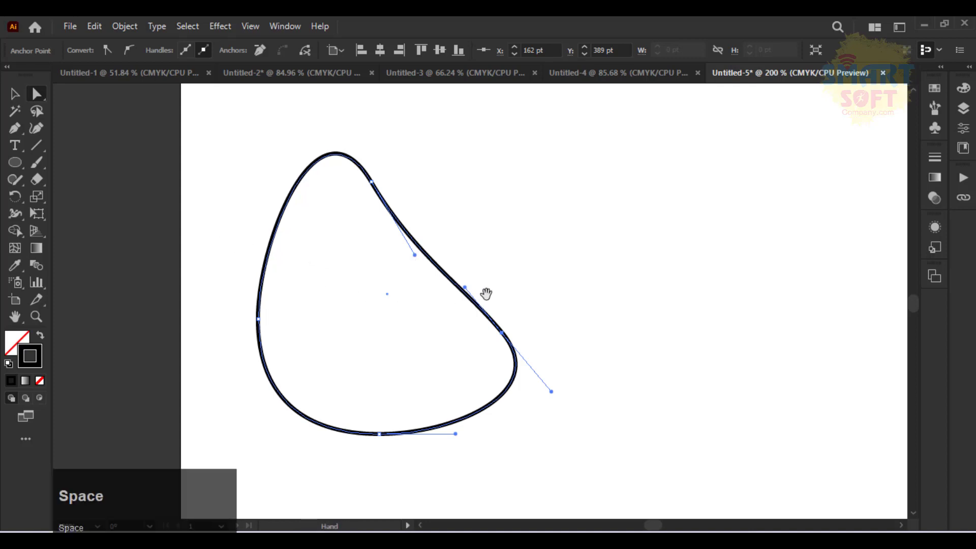
{"action": "left_click_drag", "start_coordinate": [486, 291], "coordinate": [280, 294]}
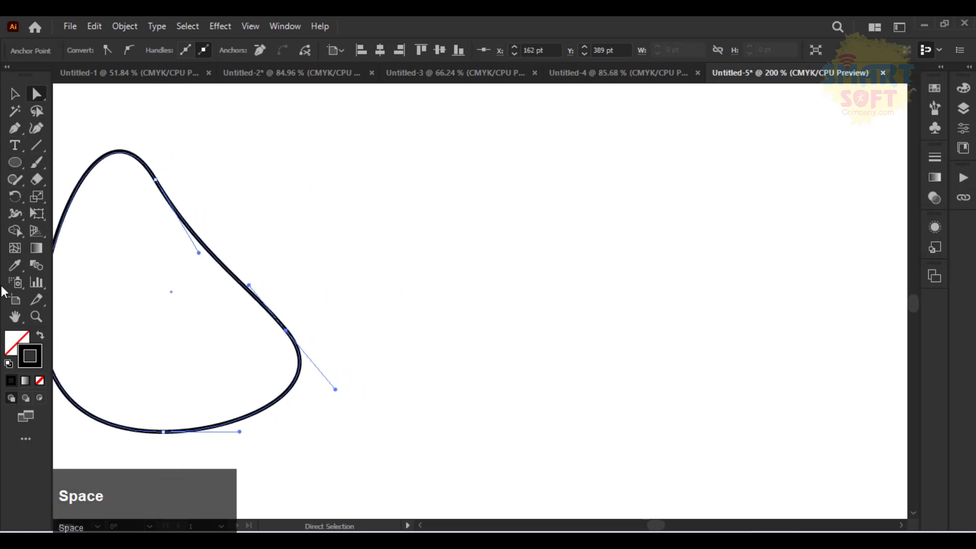
{"action": "left_click", "coordinate": [15, 163]}
{"action": "left_click_drag", "start_coordinate": [515, 255], "coordinate": [726, 409]}
{"action": "left_click", "coordinate": [16, 94]}
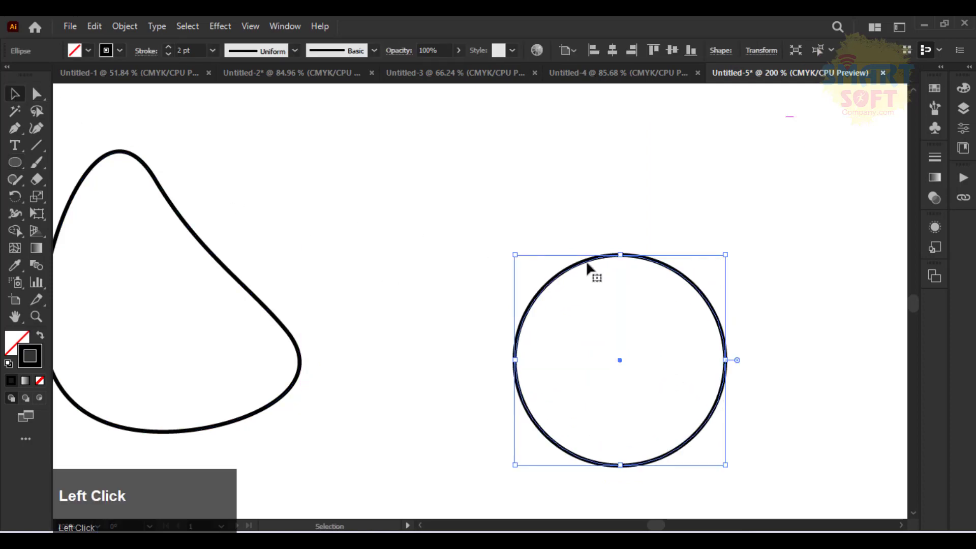
{"action": "left_click_drag", "start_coordinate": [590, 263], "coordinate": [479, 184]}
{"action": "left_click_drag", "start_coordinate": [613, 279], "coordinate": [658, 280]}
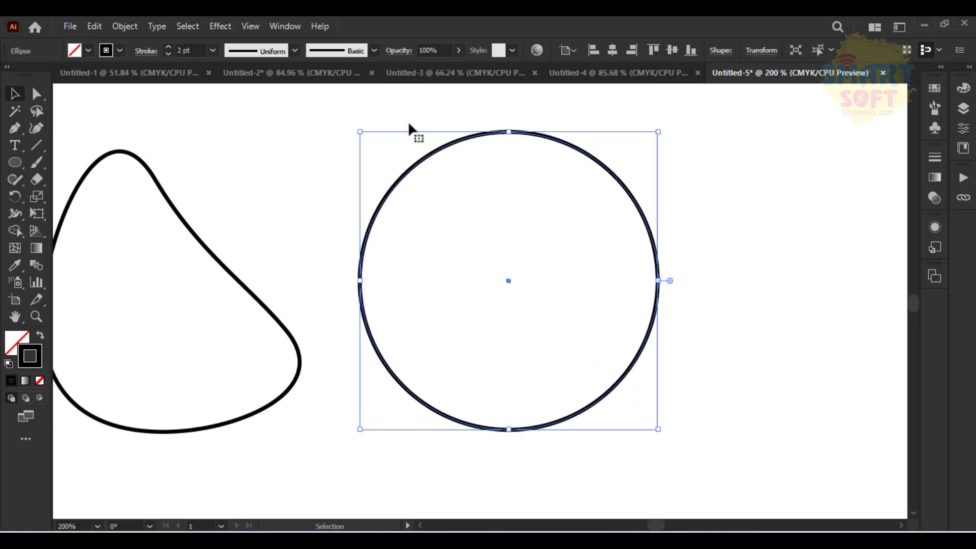
Select only the new circle's top anchor with the Direct Selection tool and remove it while keeping the path closed
{"action": "left_click", "coordinate": [36, 94]}
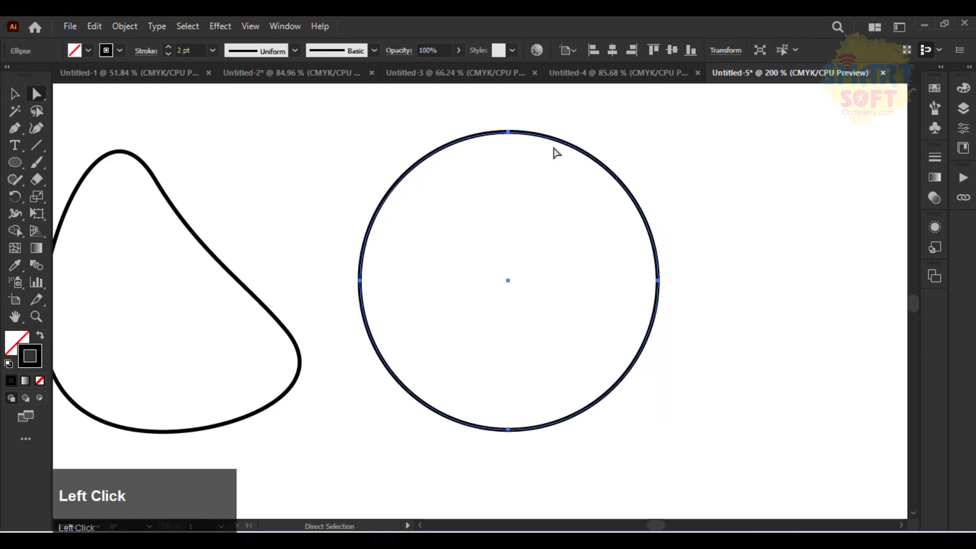
{"action": "left_click_drag", "start_coordinate": [318, 129], "coordinate": [727, 434]}
{"action": "left_click_drag", "start_coordinate": [472, 114], "coordinate": [597, 192]}
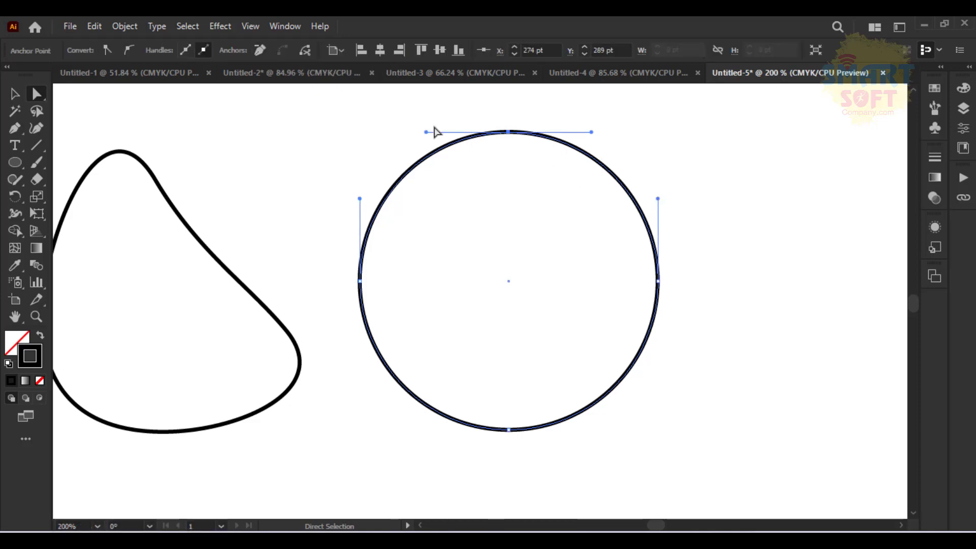
{"action": "left_click", "coordinate": [512, 133]}
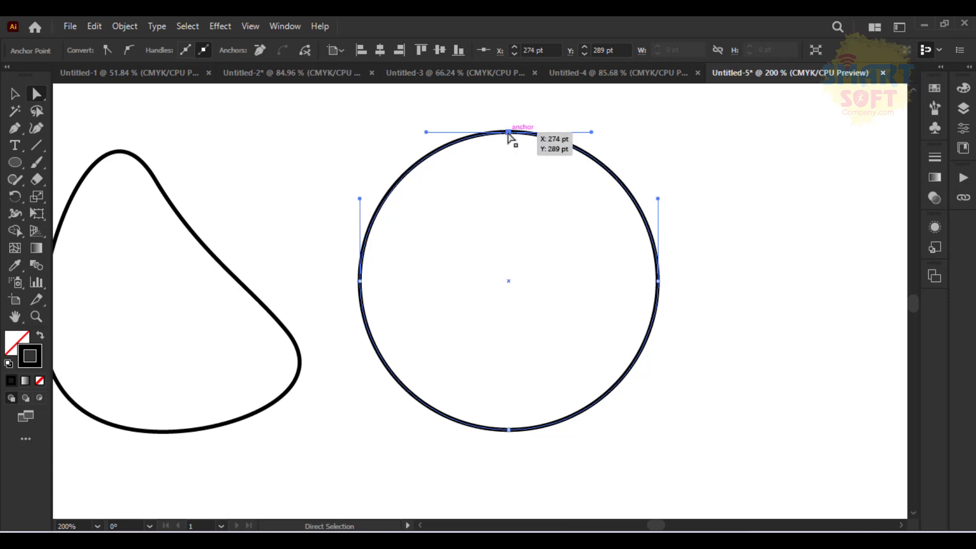
{"action": "left_click", "coordinate": [259, 51]}
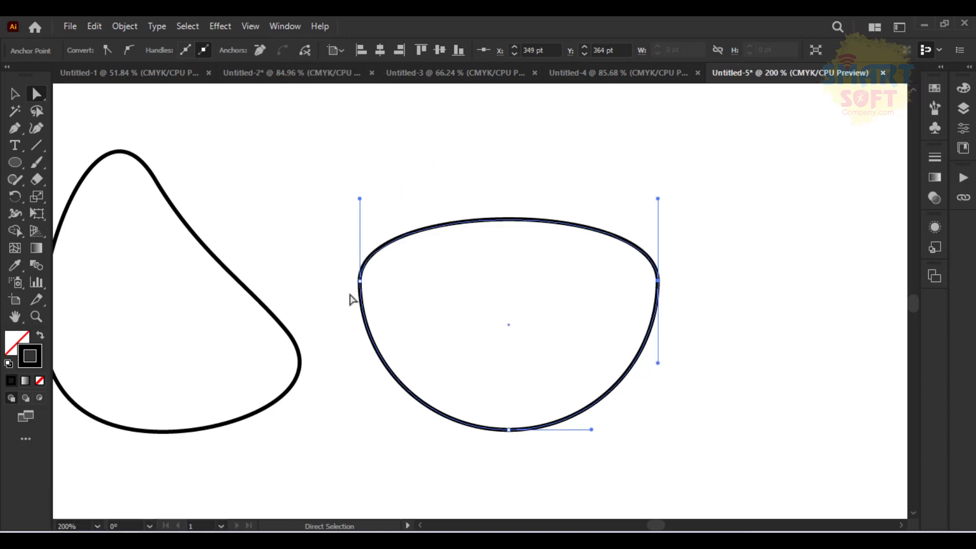
Try to remove the bottom and left anchors of the shape as well, and undo both removals
{"action": "left_click", "coordinate": [509, 431]}
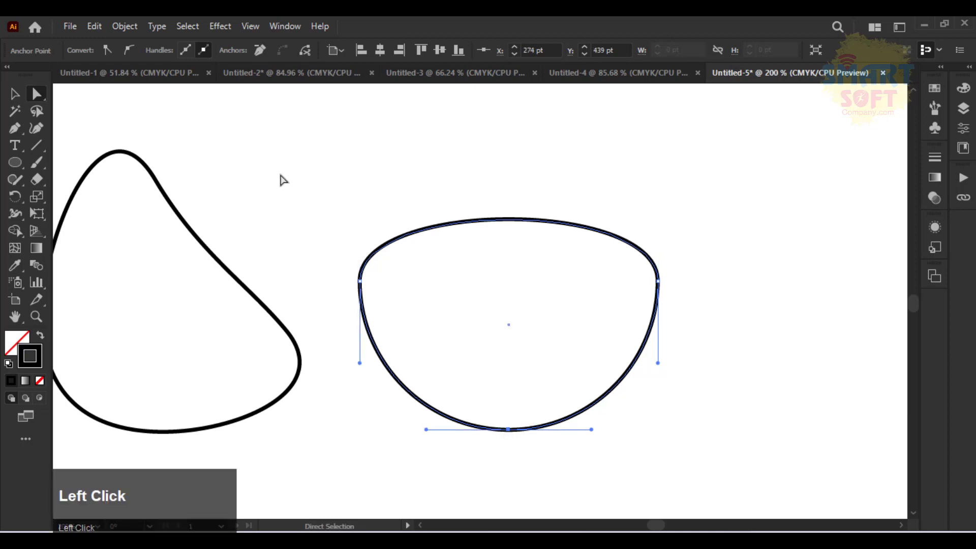
{"action": "left_click", "coordinate": [260, 50]}
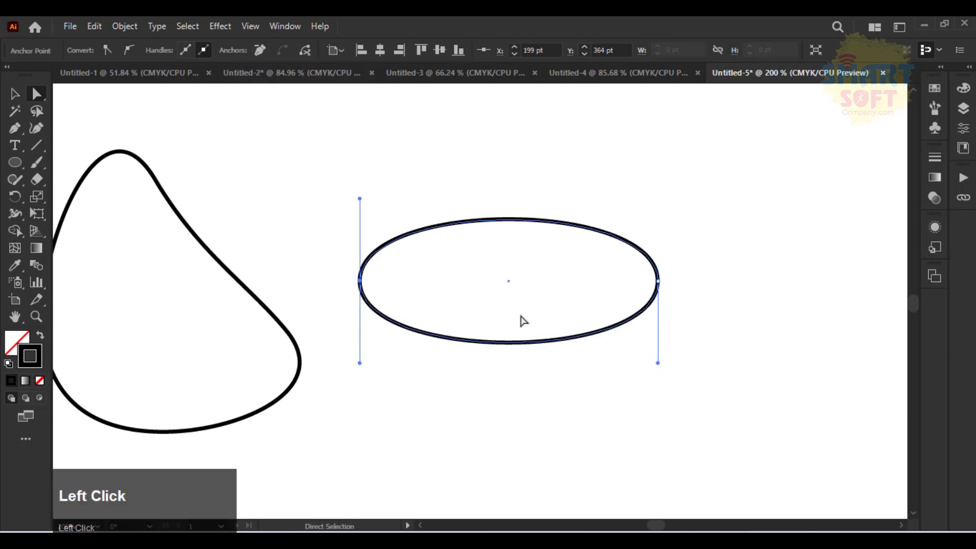
{"action": "left_click", "coordinate": [360, 281]}
{"action": "left_click", "coordinate": [260, 50]}
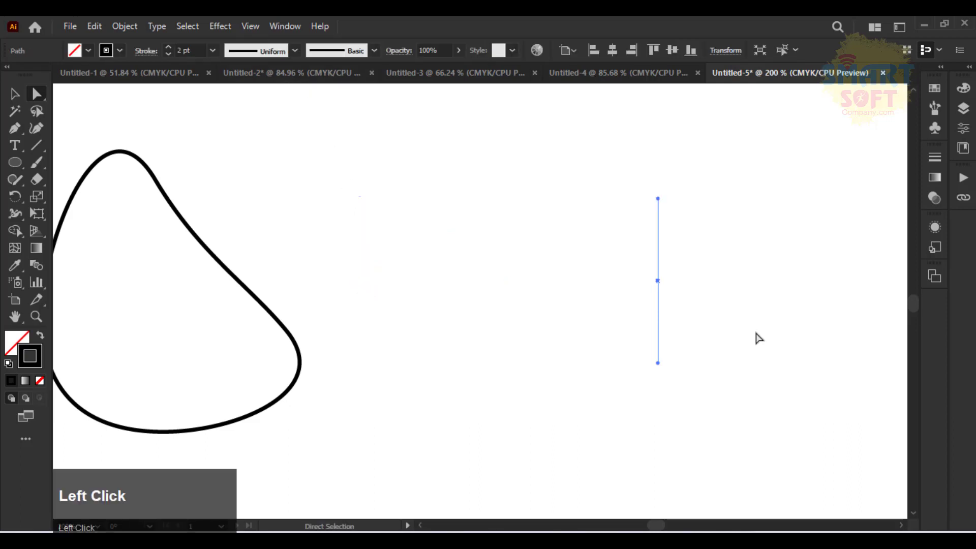
{"action": "key", "text": "ctrl+z"}
{"action": "key", "text": "ctrl+z"}
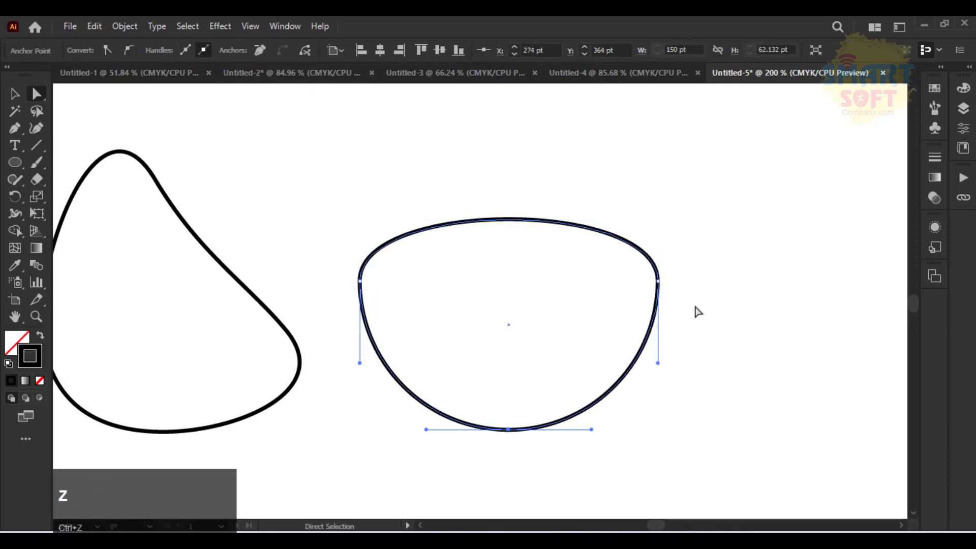
Select the whole rounded shape and move it slightly up and to the left
{"action": "left_click", "coordinate": [15, 93]}
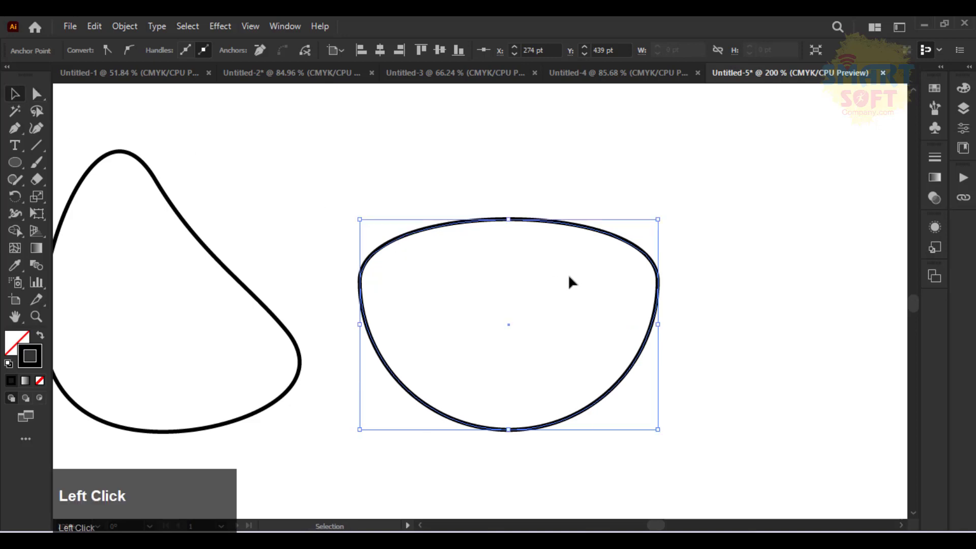
{"action": "left_click_drag", "start_coordinate": [523, 220], "coordinate": [511, 182]}
{"action": "key", "text": "space"}
{"action": "left_click_drag", "start_coordinate": [686, 244], "coordinate": [463, 225]}
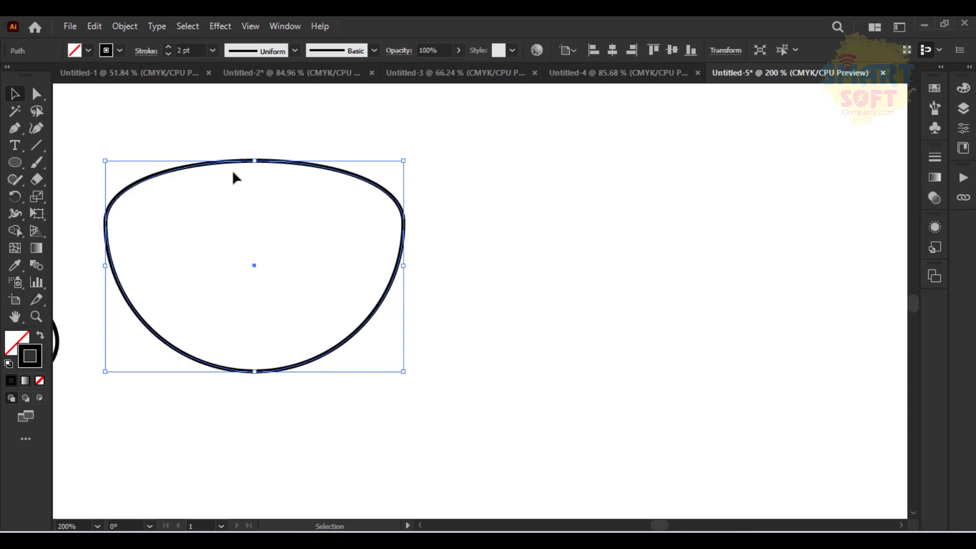
{"action": "left_click", "coordinate": [255, 161]}
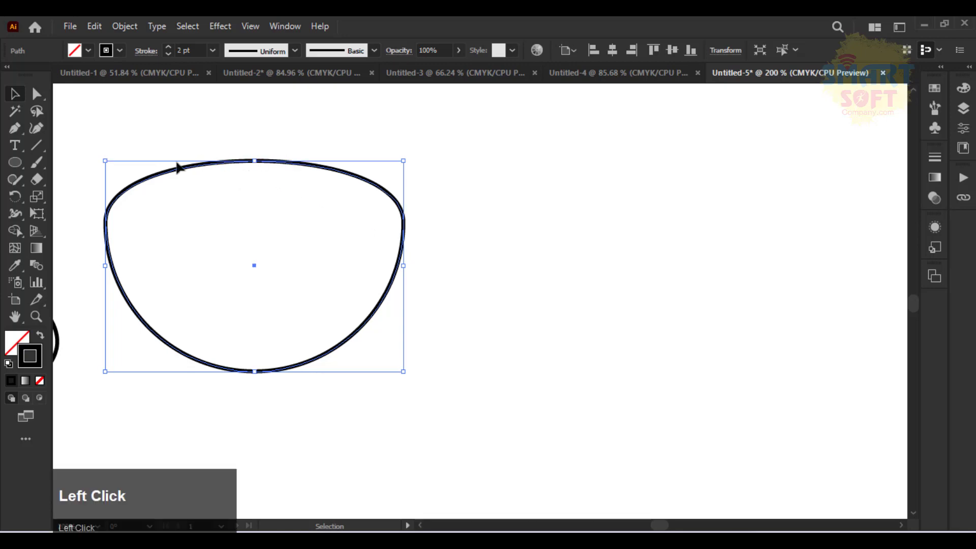
Add an anchor point on the shape's lower-left curve with the Add Anchor Point tool
{"action": "right_click", "coordinate": [44, 129]}
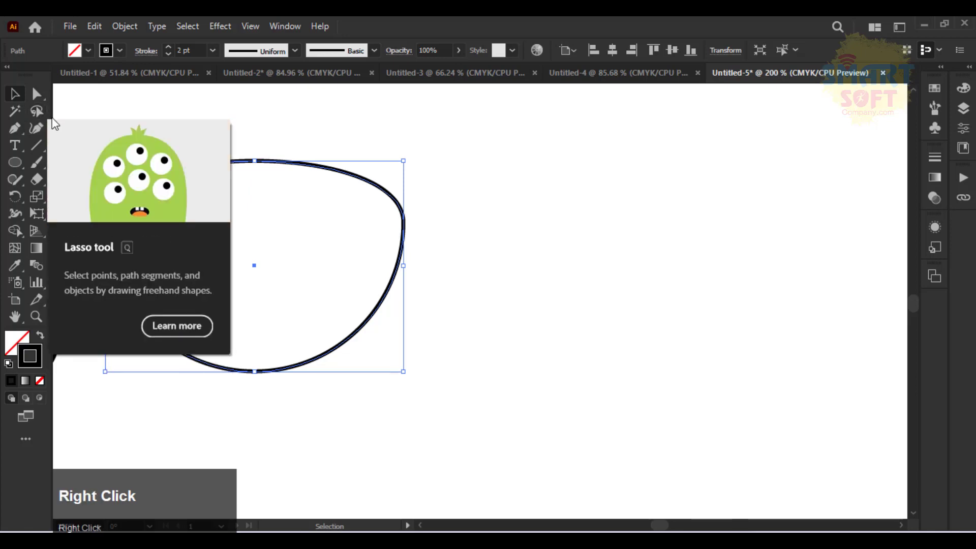
{"action": "right_click", "coordinate": [10, 130]}
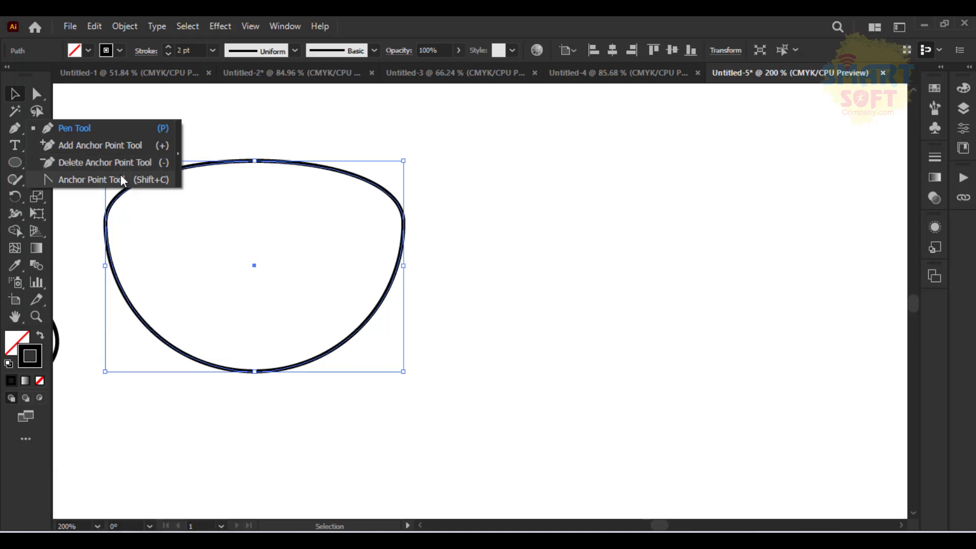
{"action": "left_click", "coordinate": [89, 146]}
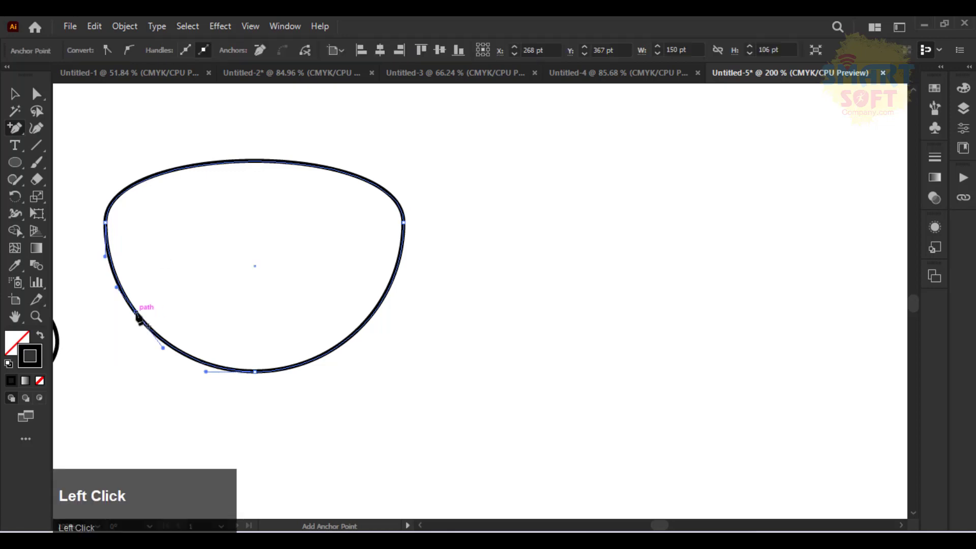
{"action": "left_click", "coordinate": [136, 311]}
Try to pull new handles out of the added anchor with the Anchor Point tool, and undo the change
{"action": "right_click", "coordinate": [19, 132]}
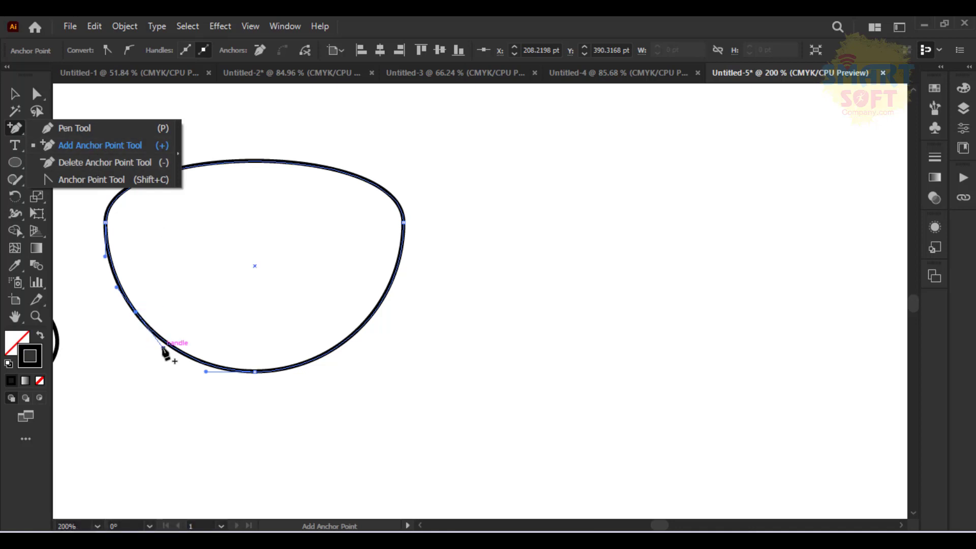
{"action": "left_click", "coordinate": [60, 181]}
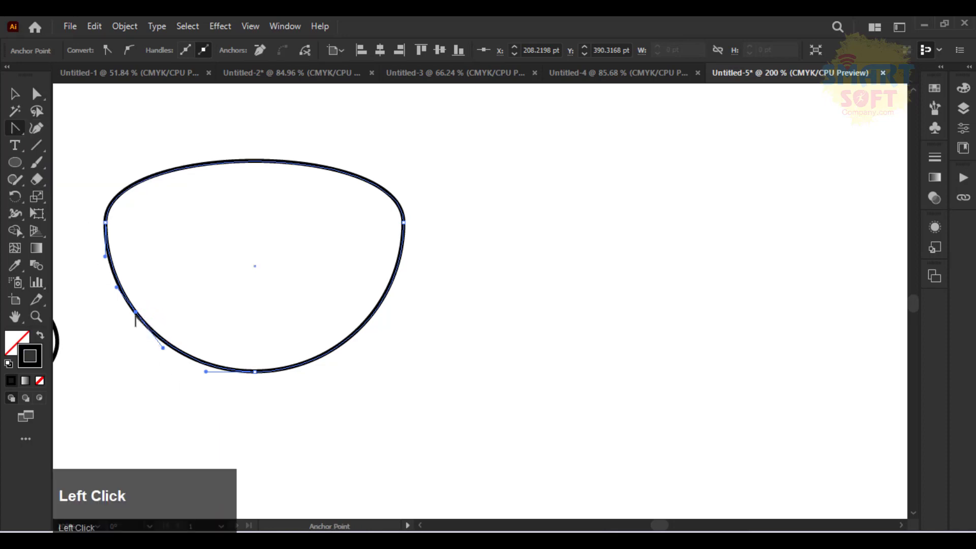
{"action": "left_click_drag", "start_coordinate": [136, 311], "coordinate": [106, 337]}
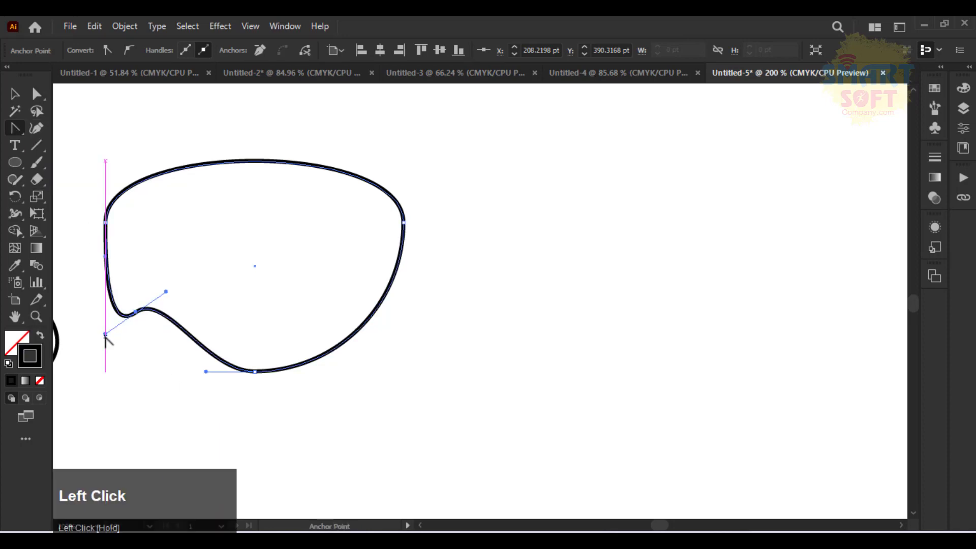
{"action": "key", "text": "ctrl+z"}
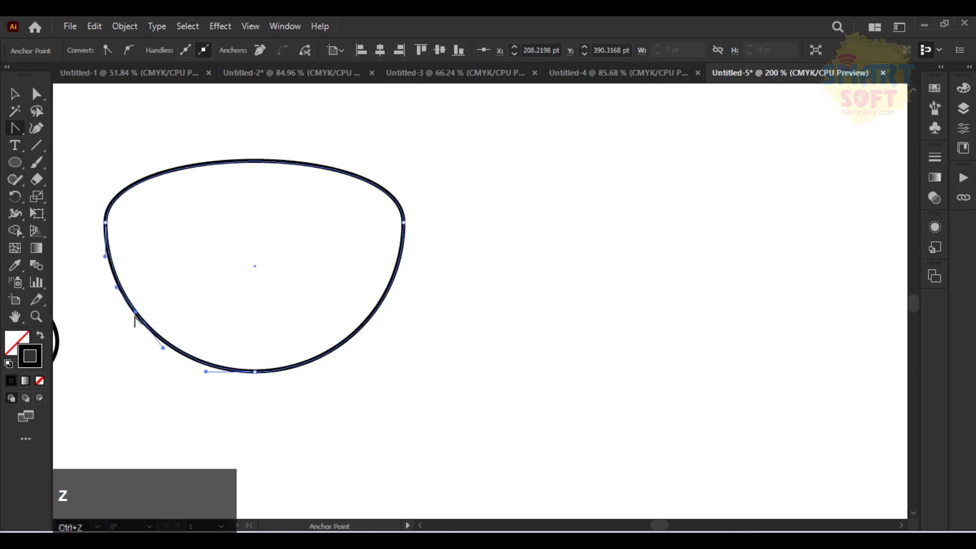
Try to move the added anchor outward, down and to the left, with the Direct Selection tool, and undo the move
{"action": "left_click", "coordinate": [37, 93]}
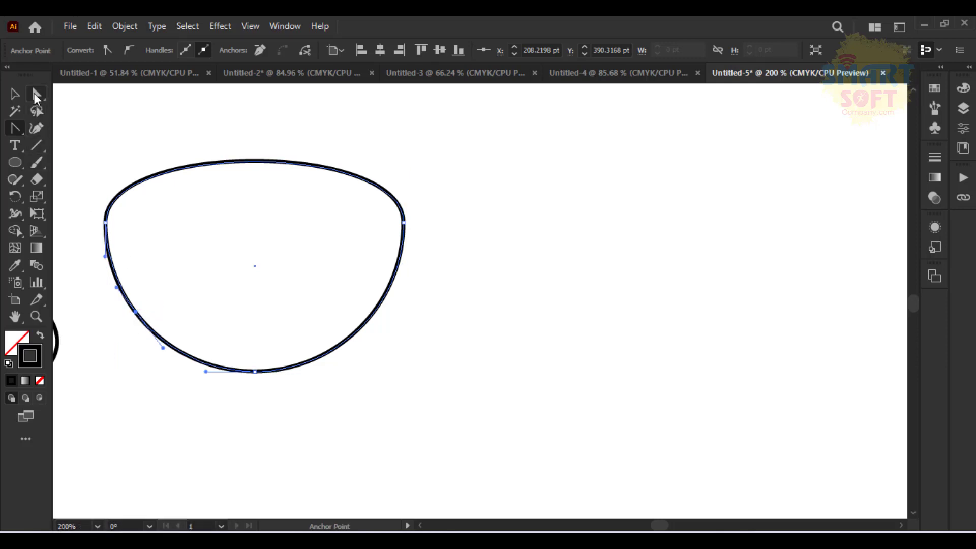
{"action": "left_click", "coordinate": [135, 311]}
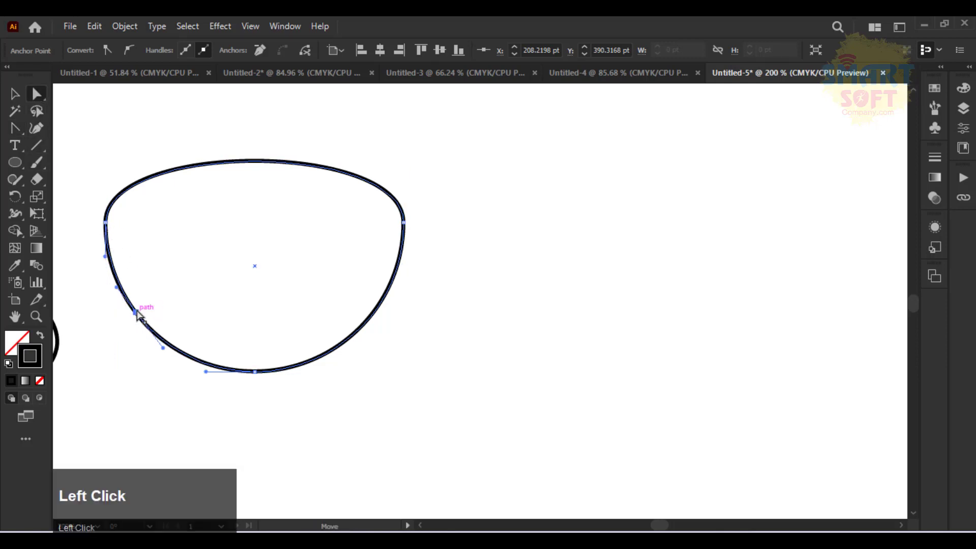
{"action": "left_click_drag", "start_coordinate": [135, 312], "coordinate": [111, 328]}
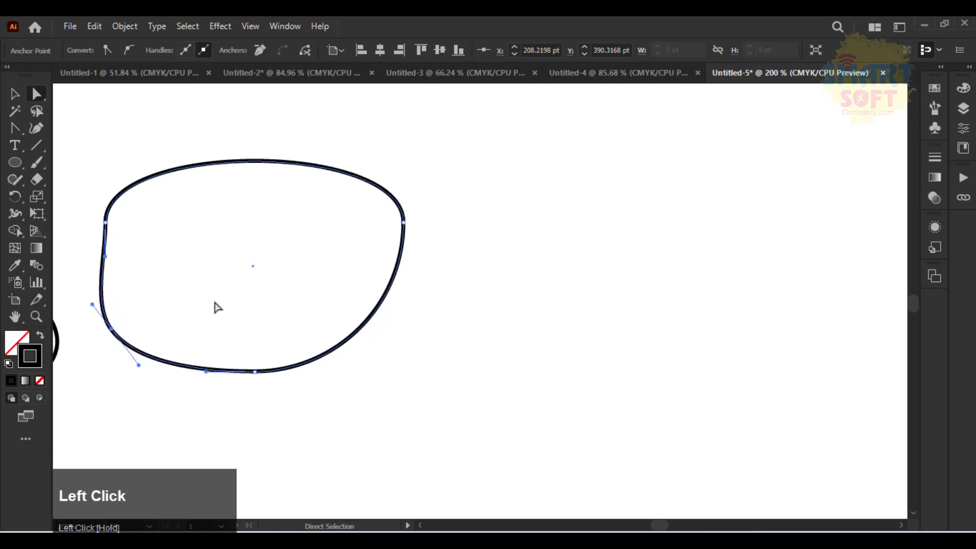
{"action": "key", "text": "ctrl+z"}
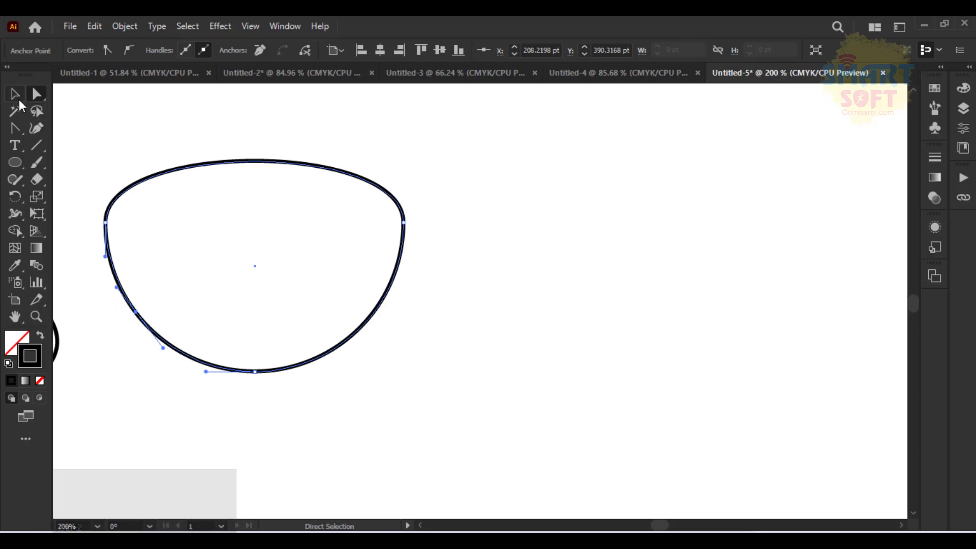
Try to remove the shape's left anchor with the Pen tool, and undo the removal
{"action": "right_click", "coordinate": [32, 138]}
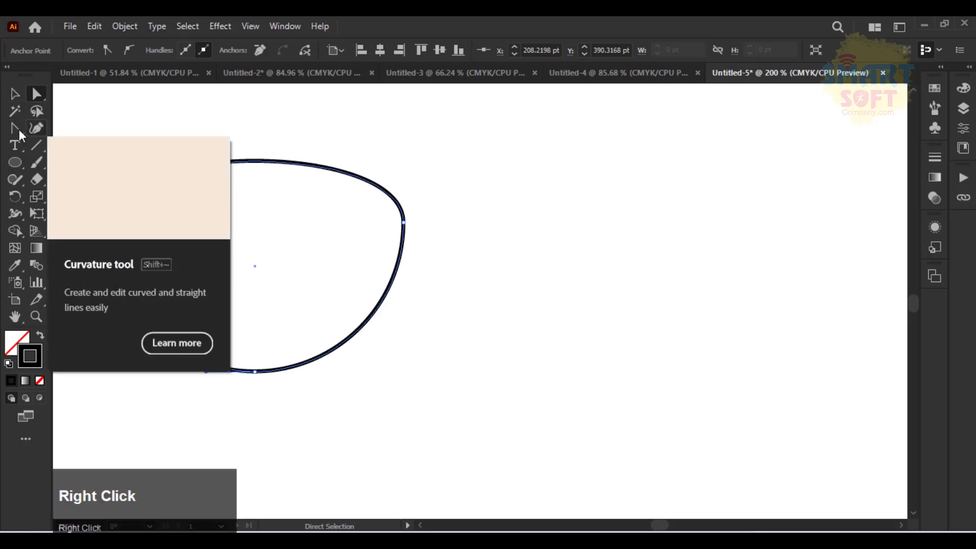
{"action": "right_click", "coordinate": [38, 130]}
{"action": "left_click", "coordinate": [76, 129]}
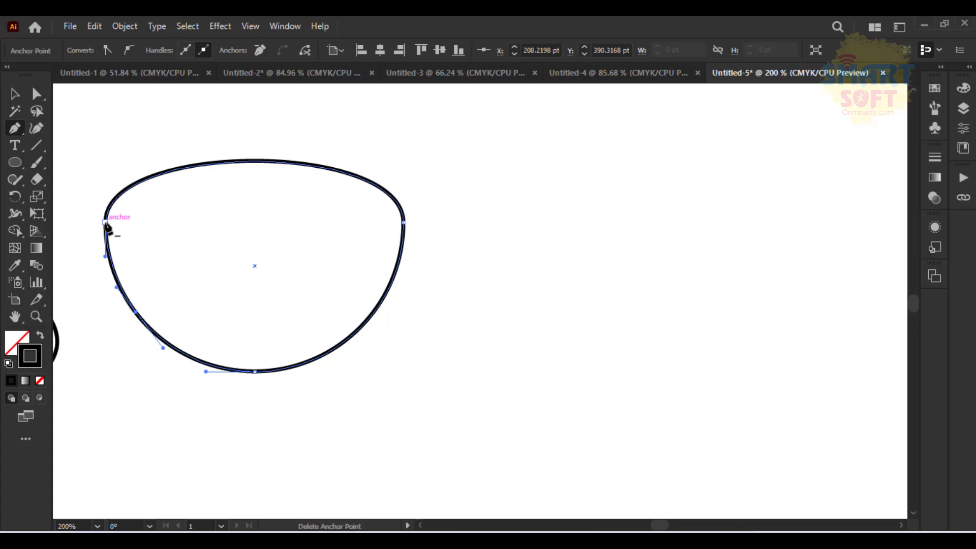
{"action": "left_click", "coordinate": [105, 222]}
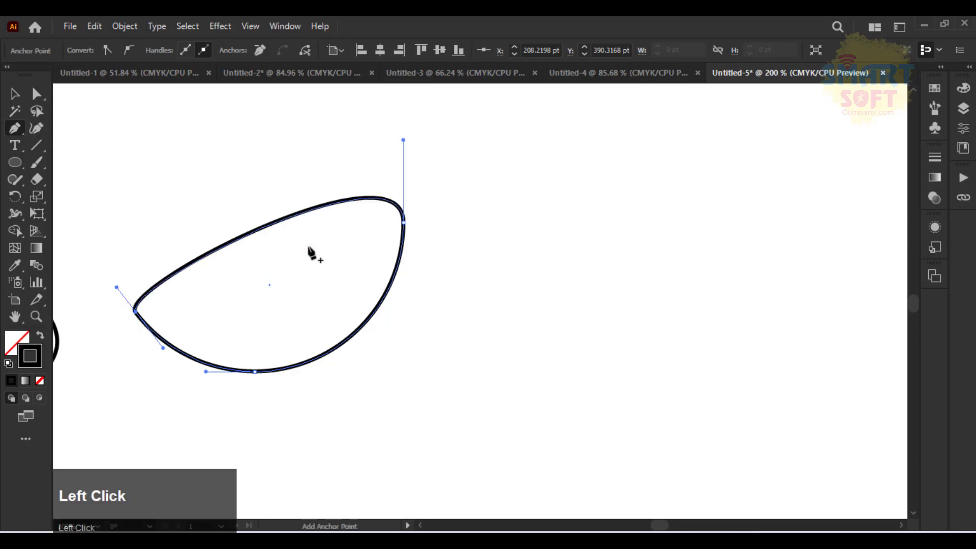
{"action": "key", "text": "ctrl+z"}
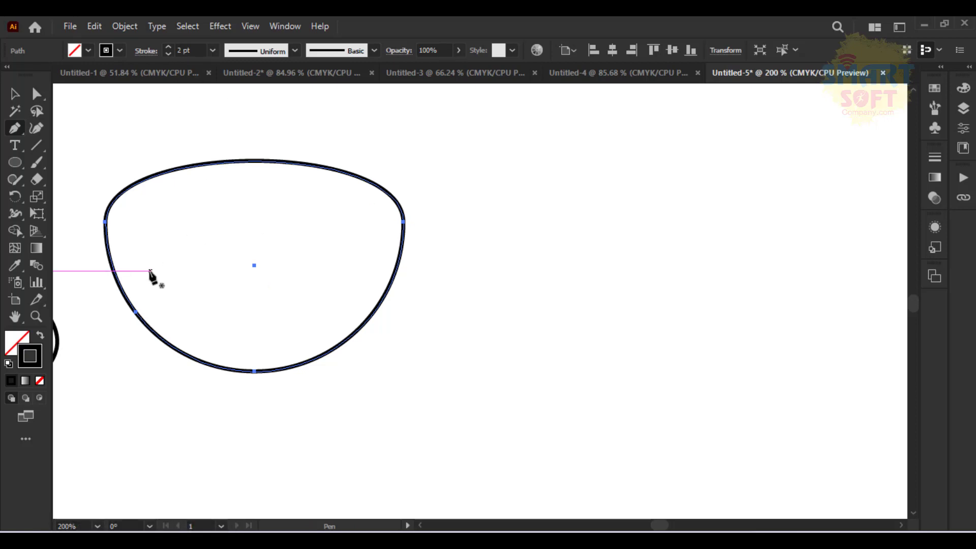
Add a second anchor on the lower-left curve with the Pen tool, try removing it, undo the removal and deselect the shape
{"action": "left_click", "coordinate": [166, 344]}
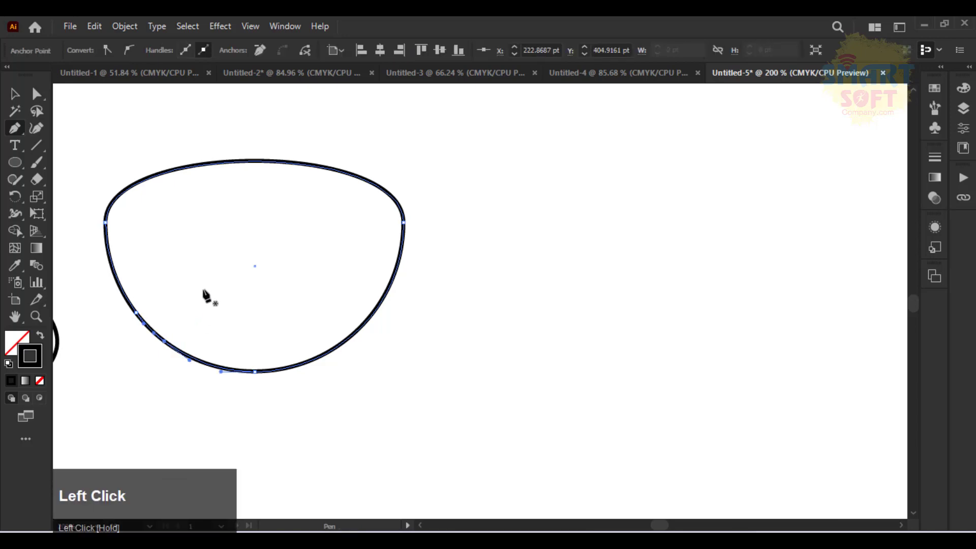
{"action": "left_click", "coordinate": [166, 344]}
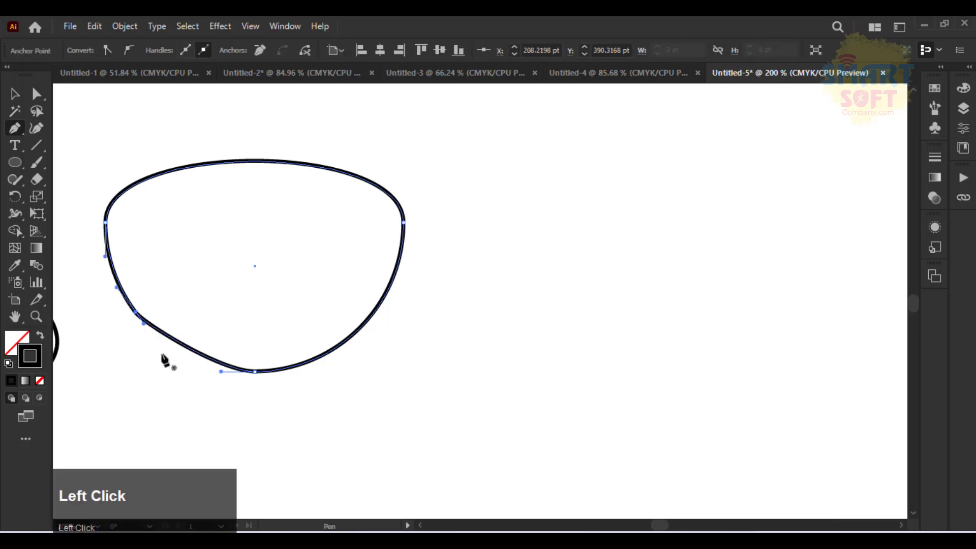
{"action": "key", "text": "ctrl+z"}
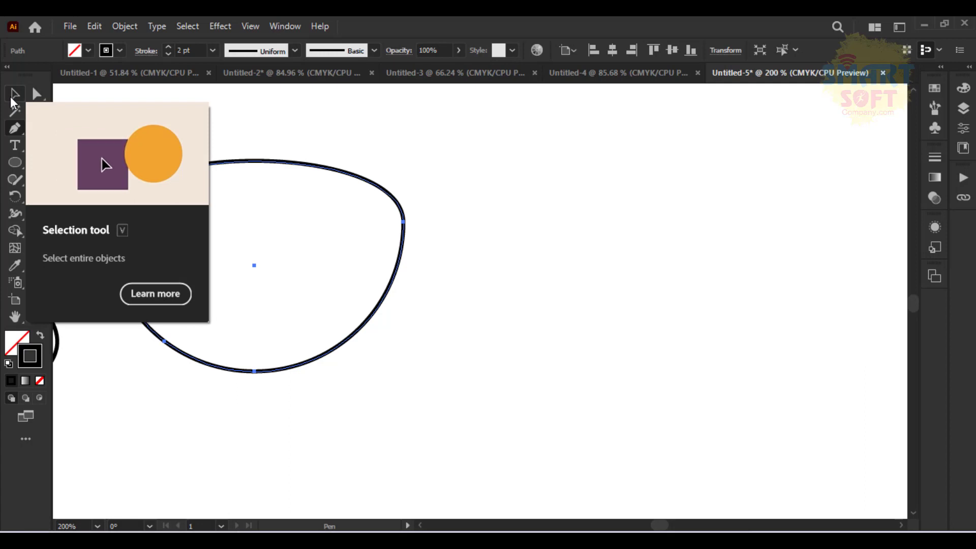
{"action": "left_click", "coordinate": [11, 99]}
{"action": "left_click", "coordinate": [449, 198]}
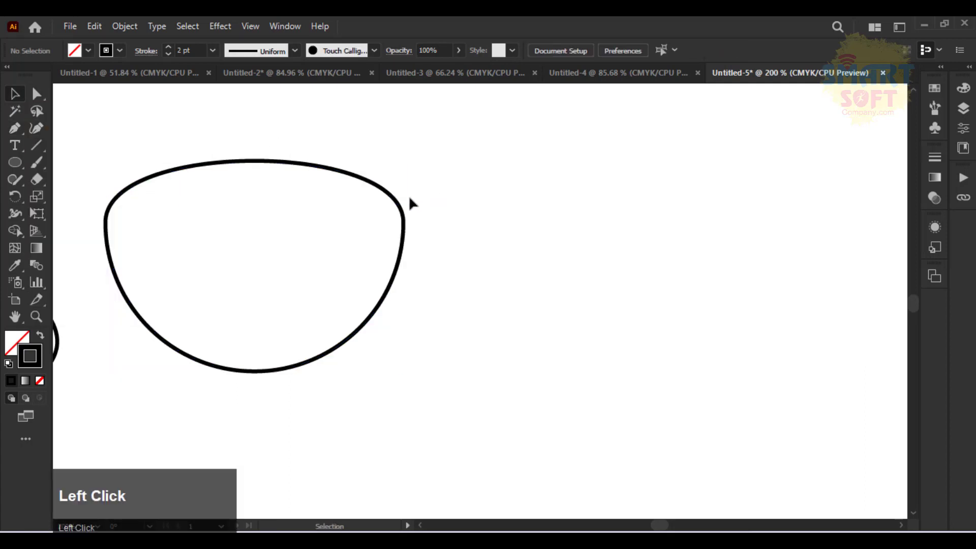
Draw a wide horizontal ellipse in the empty area to the right of the shape and shift it slightly up and left
{"action": "left_click", "coordinate": [398, 204]}
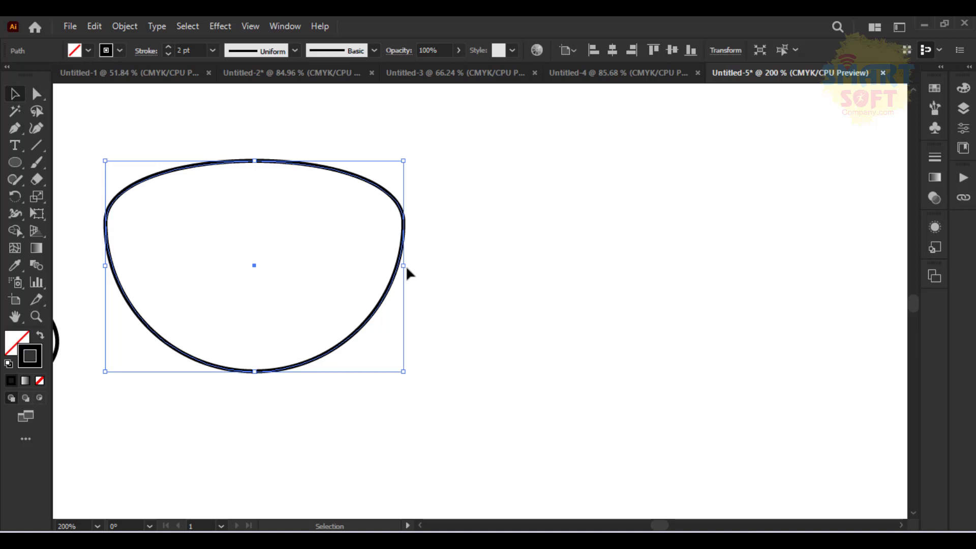
{"action": "key", "text": "space"}
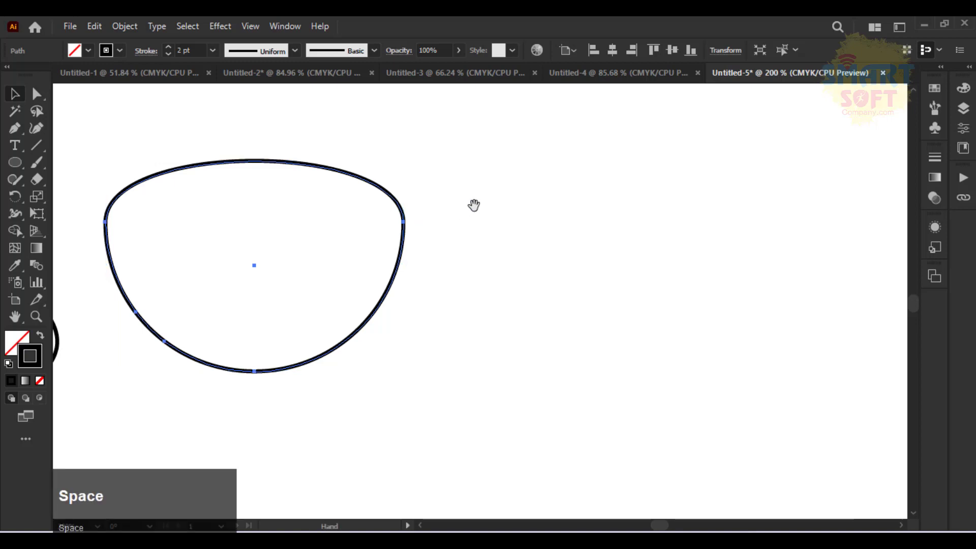
{"action": "left_click_drag", "start_coordinate": [473, 202], "coordinate": [422, 194]}
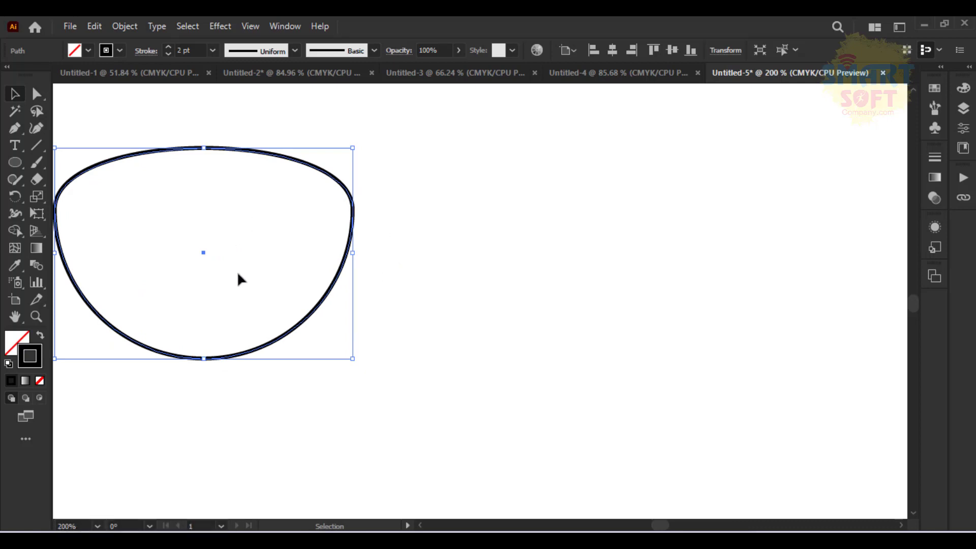
{"action": "key", "text": "space"}
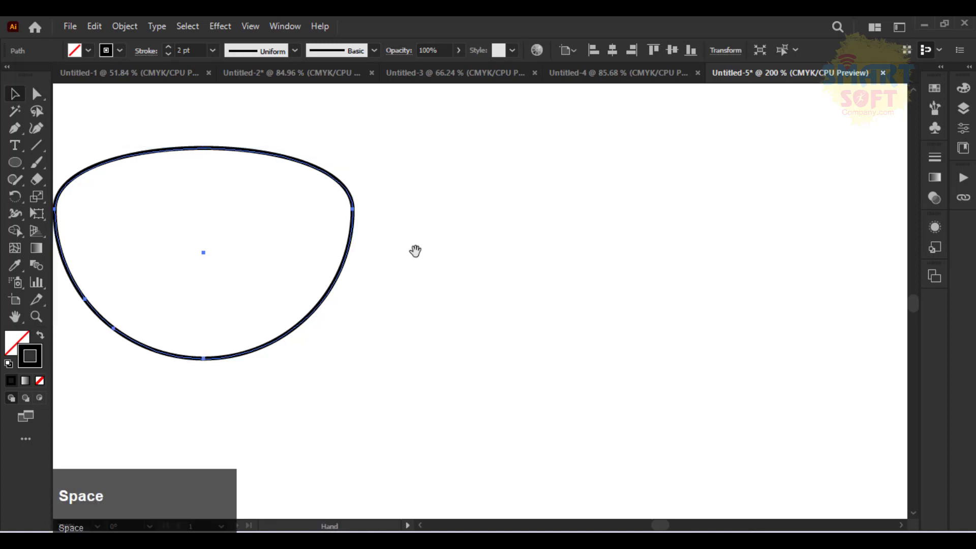
{"action": "left_click_drag", "start_coordinate": [414, 250], "coordinate": [291, 290]}
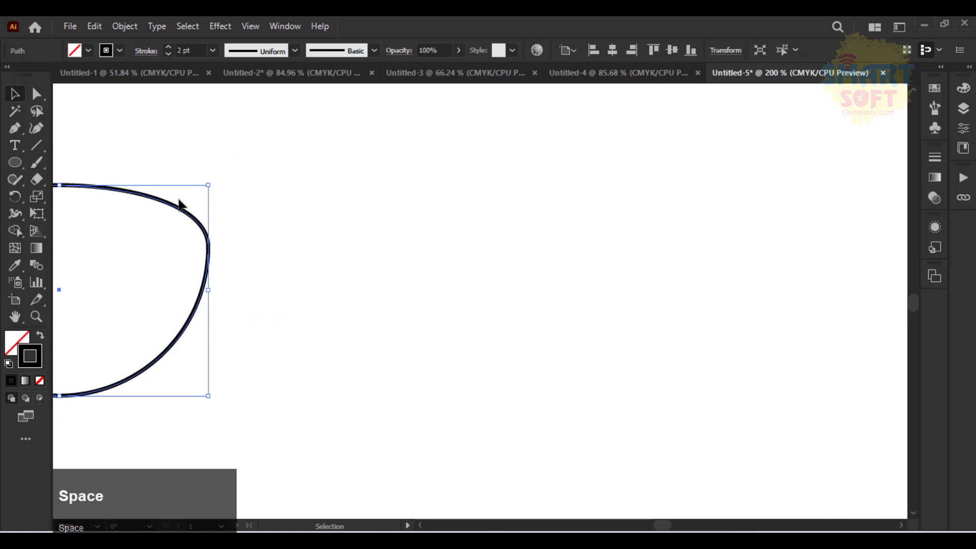
{"action": "left_click", "coordinate": [13, 163]}
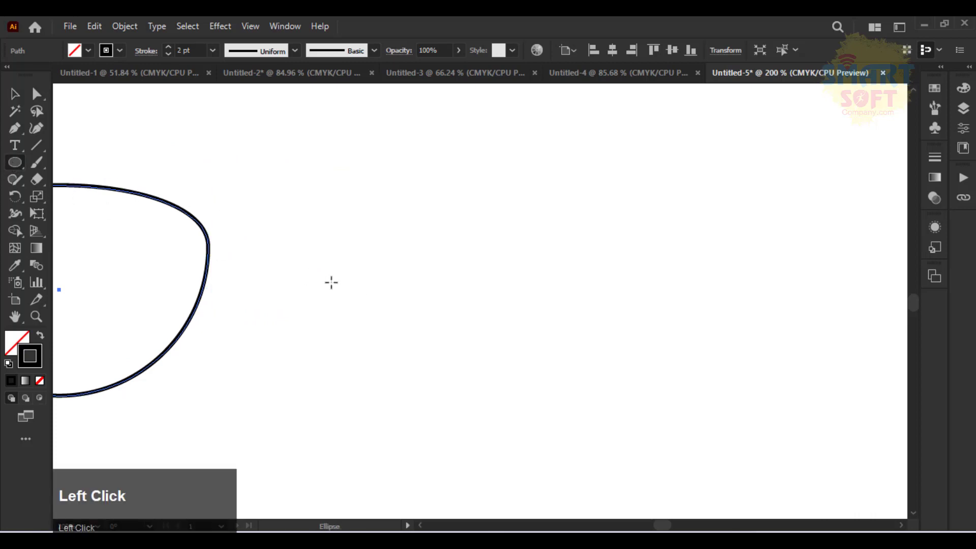
{"action": "mouse_move", "coordinate": [313, 234]}
{"action": "left_mouse_down"}
{"action": "mouse_move", "coordinate": [646, 330]}
{"action": "mouse_move", "coordinate": [778, 429]}
{"action": "mouse_move", "coordinate": [754, 439]}
{"action": "left_mouse_up"}
{"action": "left_click", "coordinate": [9, 95]}
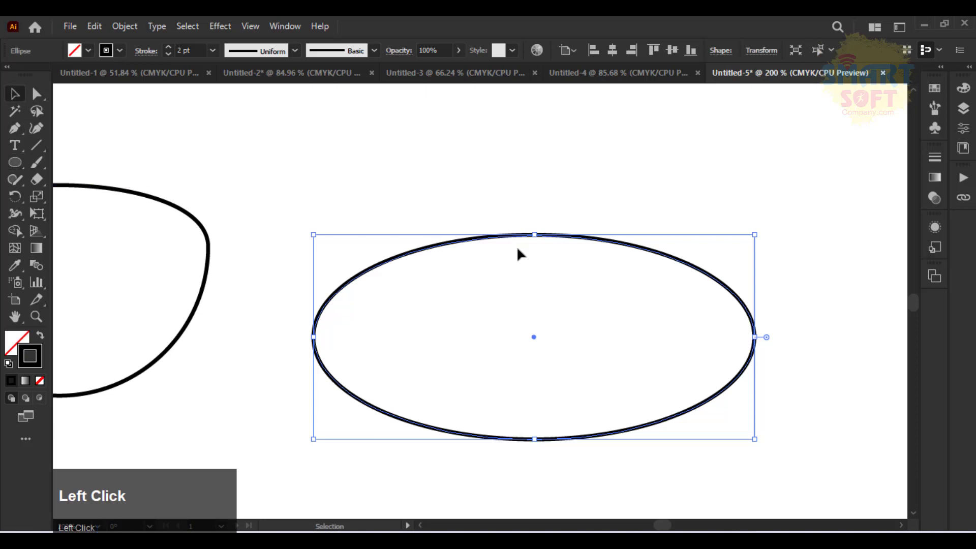
{"action": "left_click_drag", "start_coordinate": [502, 236], "coordinate": [474, 212]}
Convert the ellipse's left and right anchors to corner points so it forms a pointed eye shape
{"action": "left_click", "coordinate": [36, 93]}
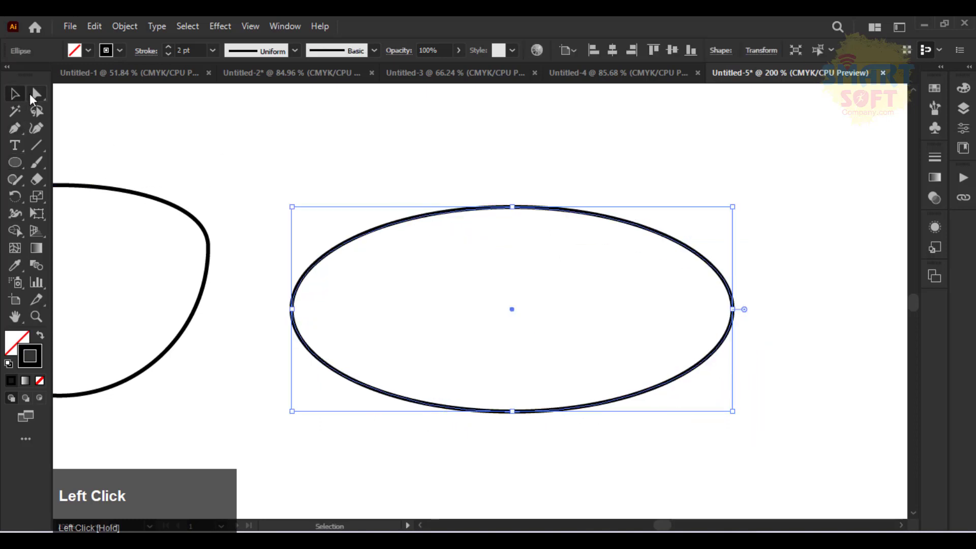
{"action": "left_click_drag", "start_coordinate": [266, 276], "coordinate": [324, 362]}
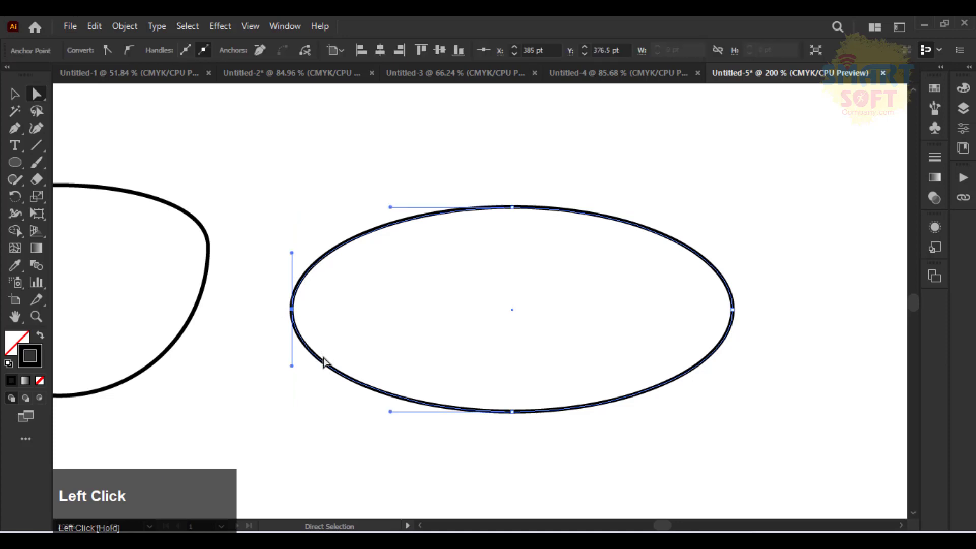
{"action": "left_click", "coordinate": [293, 310]}
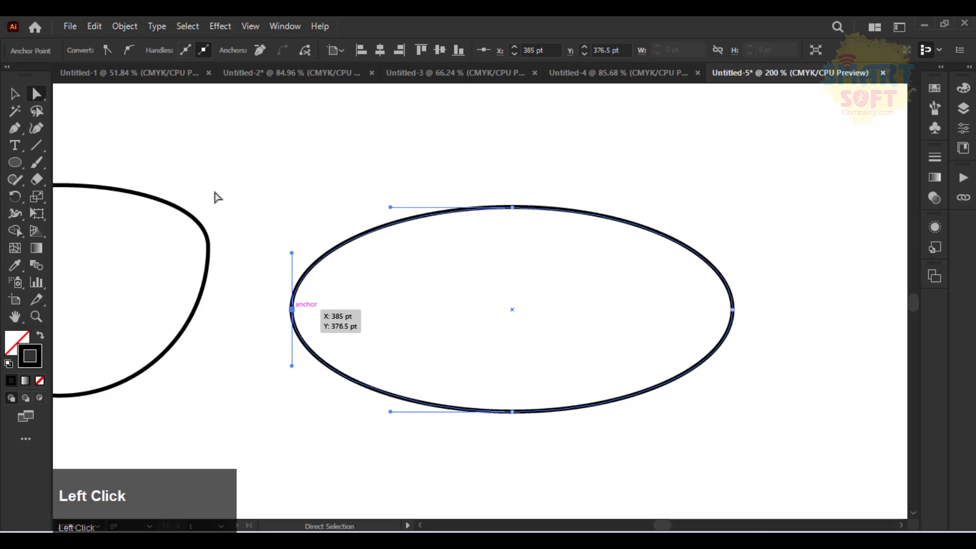
{"action": "left_click", "coordinate": [110, 51]}
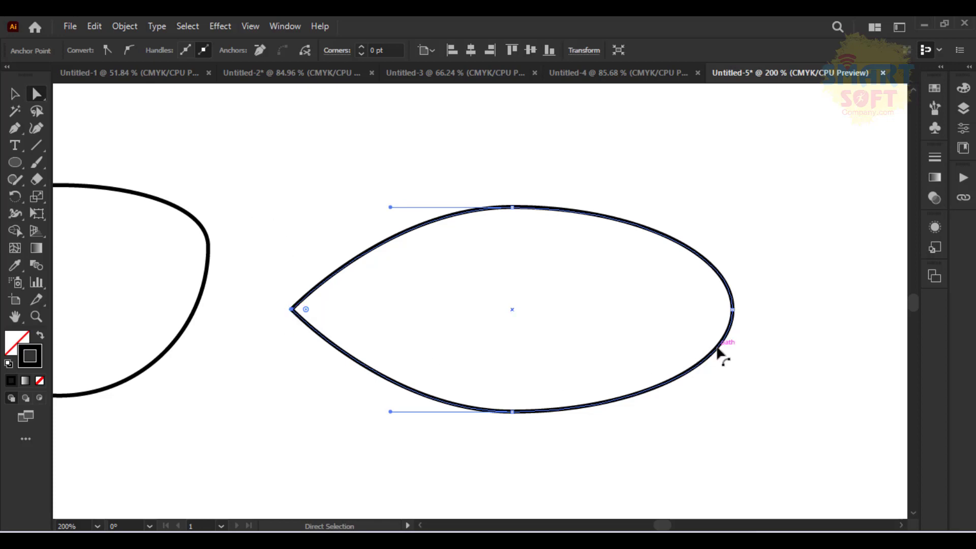
{"action": "left_click", "coordinate": [733, 310]}
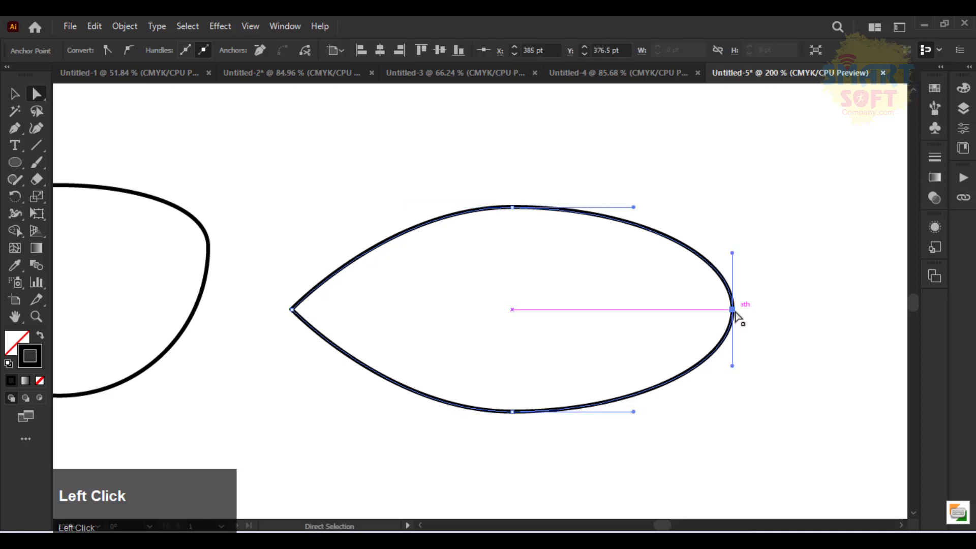
{"action": "left_click", "coordinate": [116, 51]}
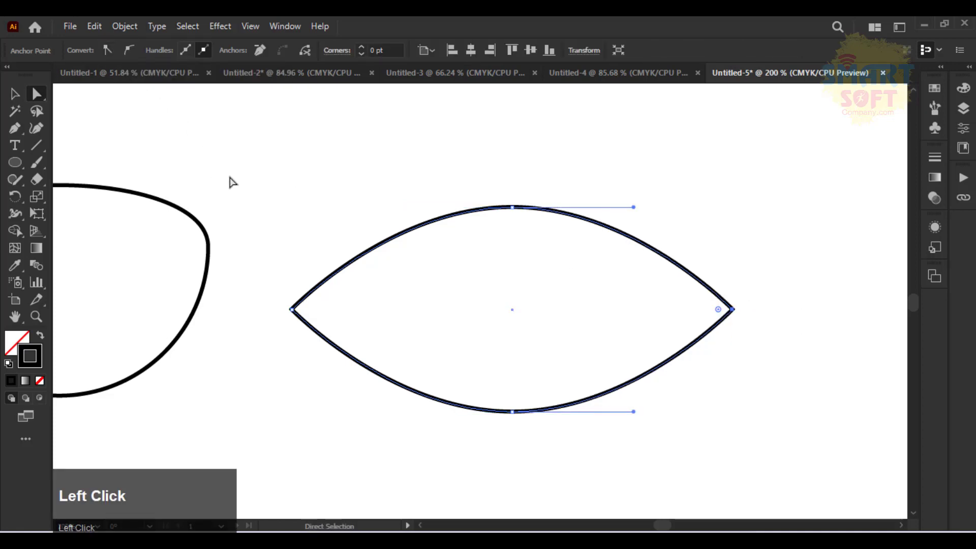
Deselect the eye shape, try drawing a small ellipse from its centre, and undo that ellipse
{"action": "left_click", "coordinate": [15, 93]}
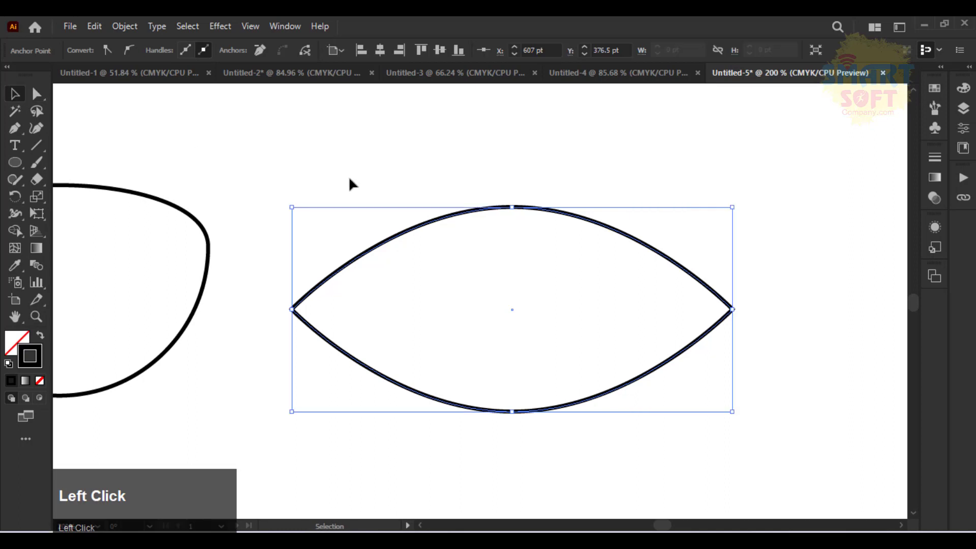
{"action": "left_click", "coordinate": [288, 157]}
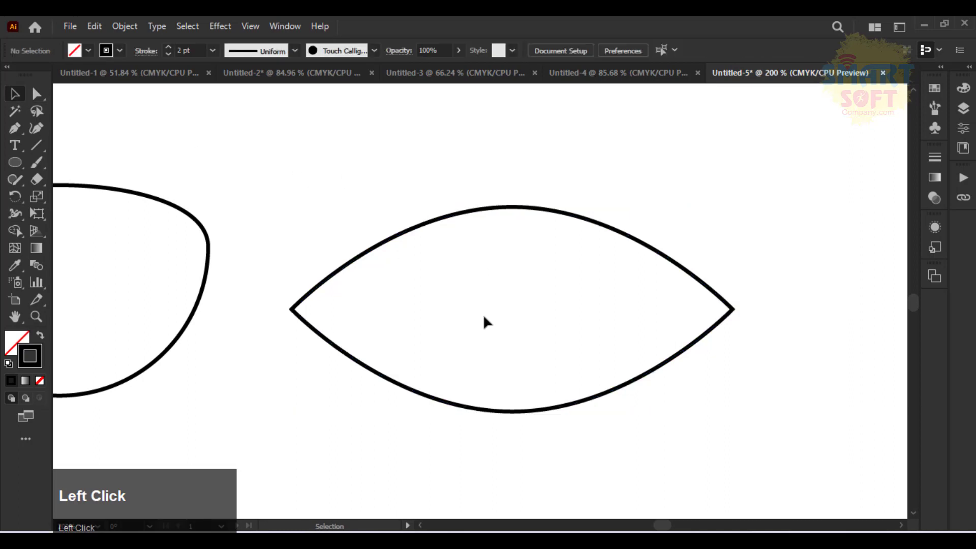
{"action": "left_click", "coordinate": [15, 162]}
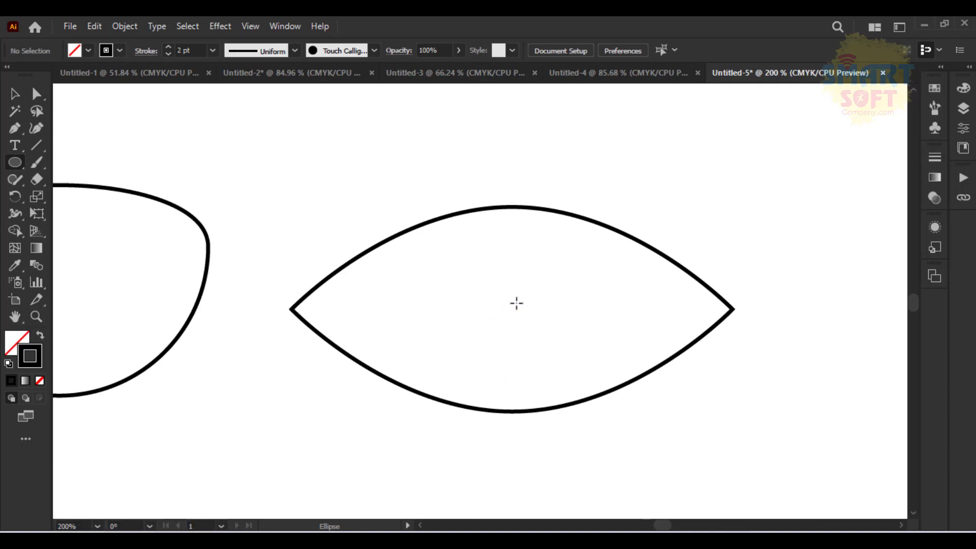
{"action": "mouse_move", "coordinate": [512, 309]}
{"action": "left_mouse_down"}
{"action": "mouse_move", "coordinate": [431, 268]}
{"action": "mouse_move", "coordinate": [523, 365]}
{"action": "mouse_move", "coordinate": [457, 322]}
{"action": "mouse_move", "coordinate": [431, 354]}
{"action": "left_mouse_up"}
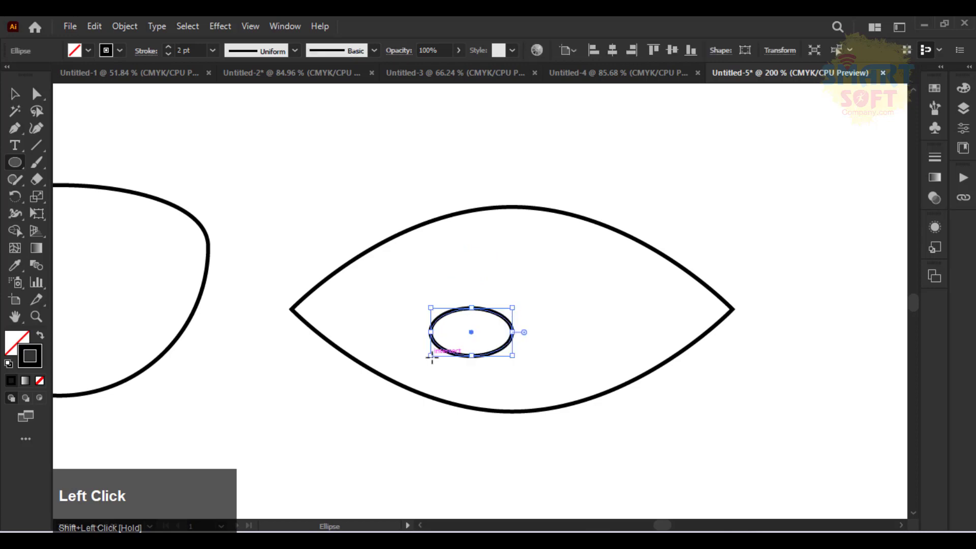
{"action": "key", "text": "ctrl+z"}
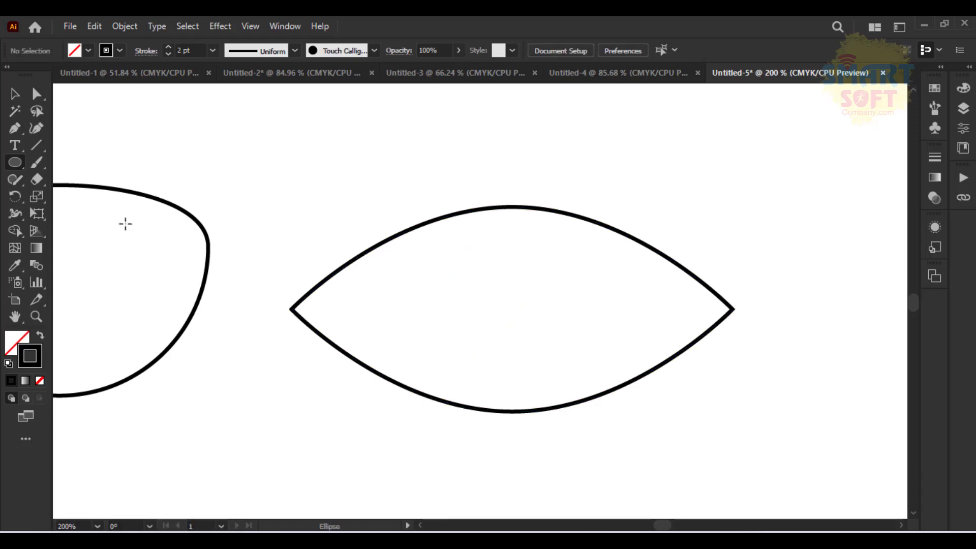
Show the rulers and place a vertical guide through the horizontal centre of the eye shape
{"action": "key", "text": "ctrl+r"}
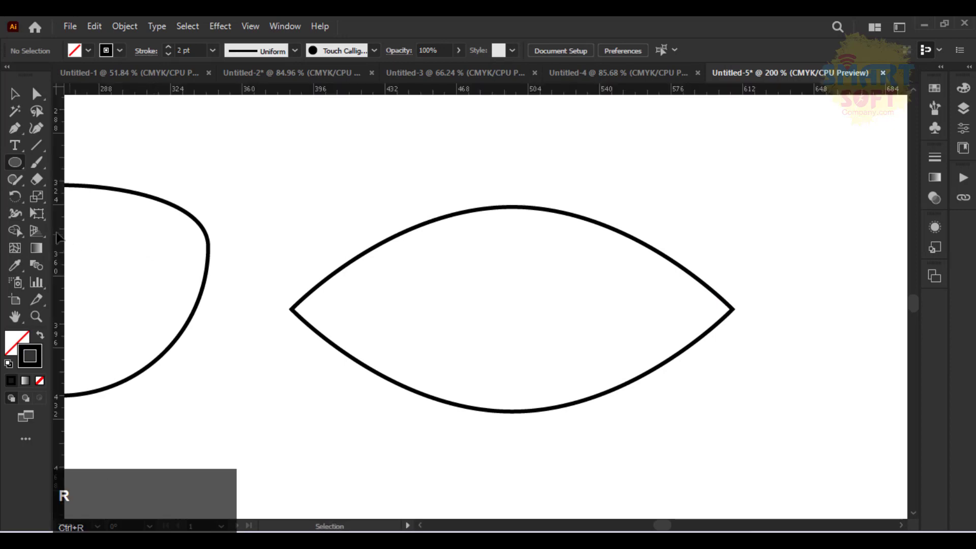
{"action": "left_click_drag", "start_coordinate": [58, 243], "coordinate": [510, 265]}
{"action": "left_click", "coordinate": [14, 93]}
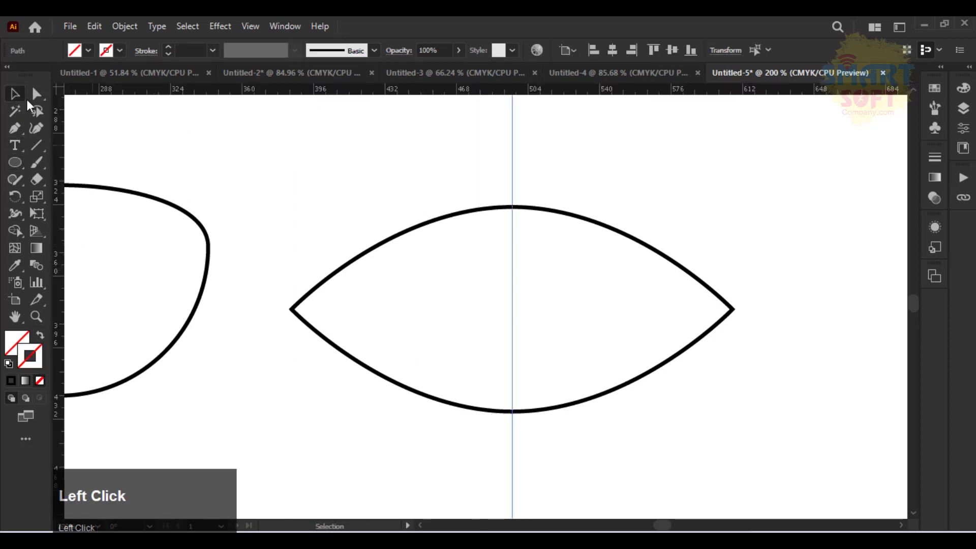
Draw a large circle outward from the eye's centre, nearly filling the eye's height, and deselect it
{"action": "left_click", "coordinate": [456, 219]}
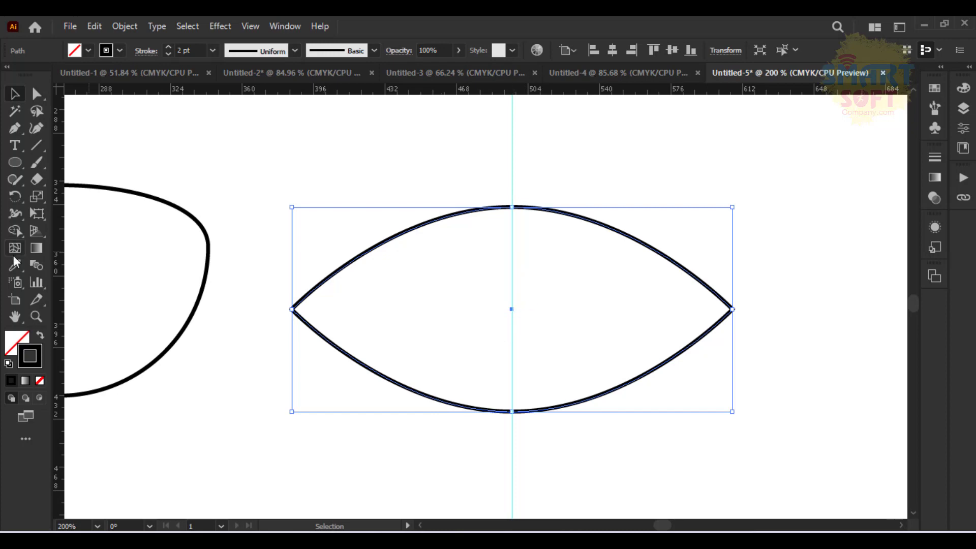
{"action": "left_click", "coordinate": [15, 162]}
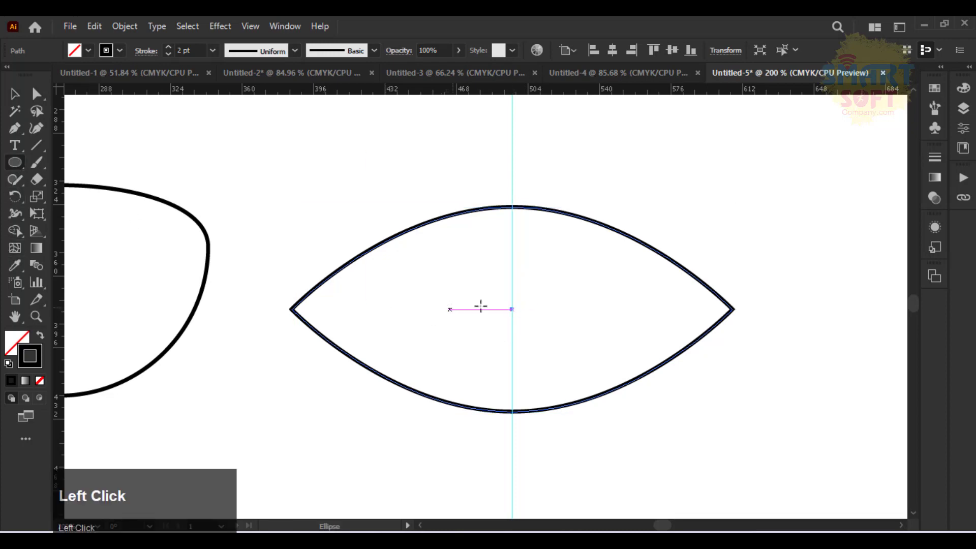
{"action": "left_click_drag", "start_coordinate": [512, 309], "coordinate": [426, 290]}
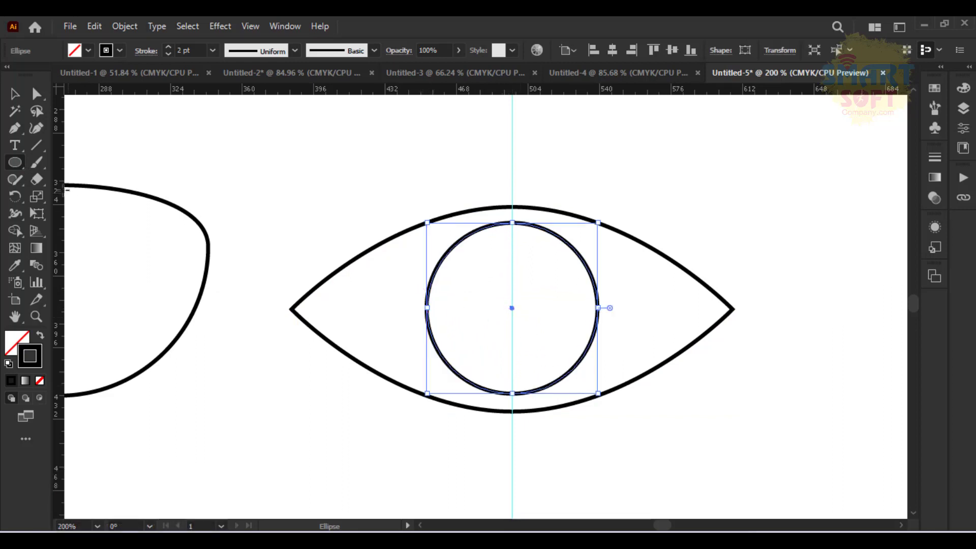
{"action": "left_click", "coordinate": [15, 93]}
{"action": "left_click", "coordinate": [235, 185]}
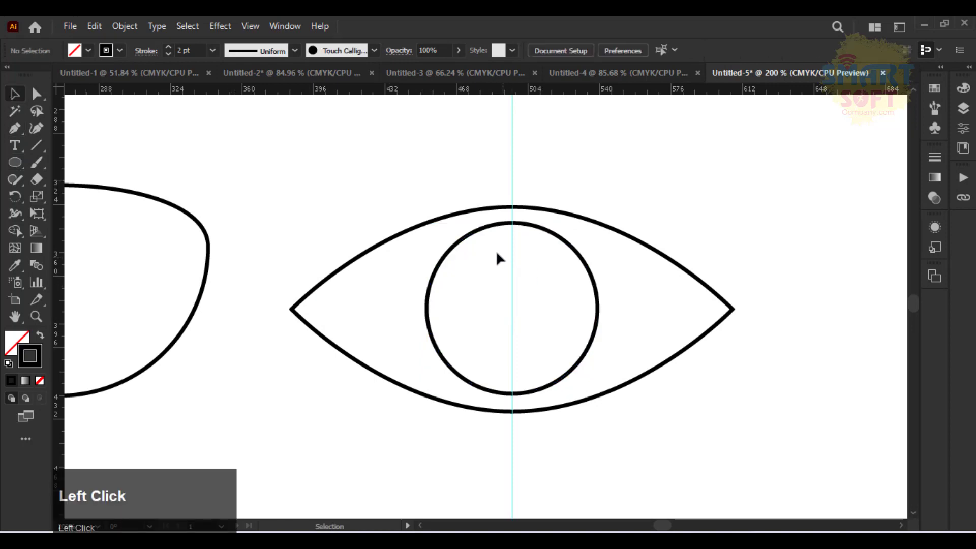
Try drawing a smaller circle starting at the large circle's centre, and undo it
{"action": "left_click", "coordinate": [475, 236]}
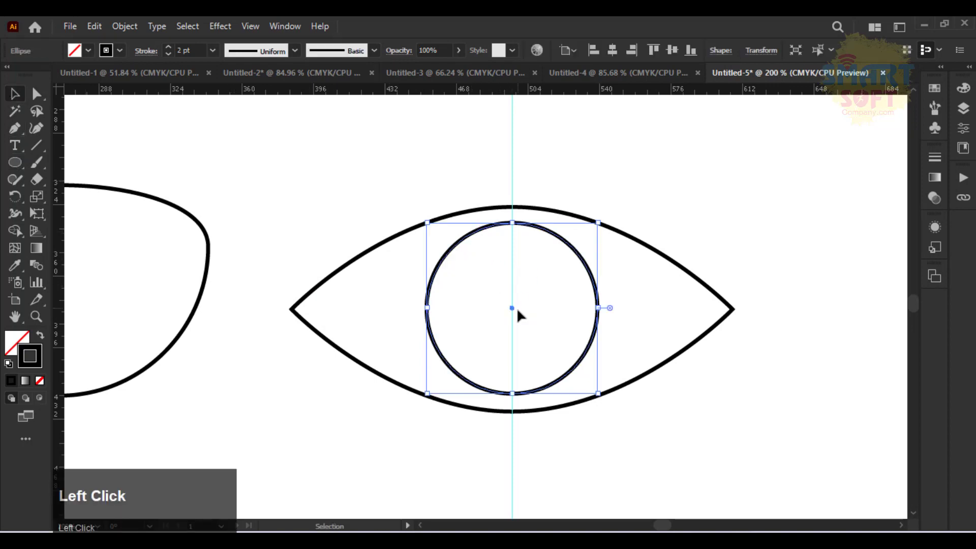
{"action": "left_click", "coordinate": [15, 162]}
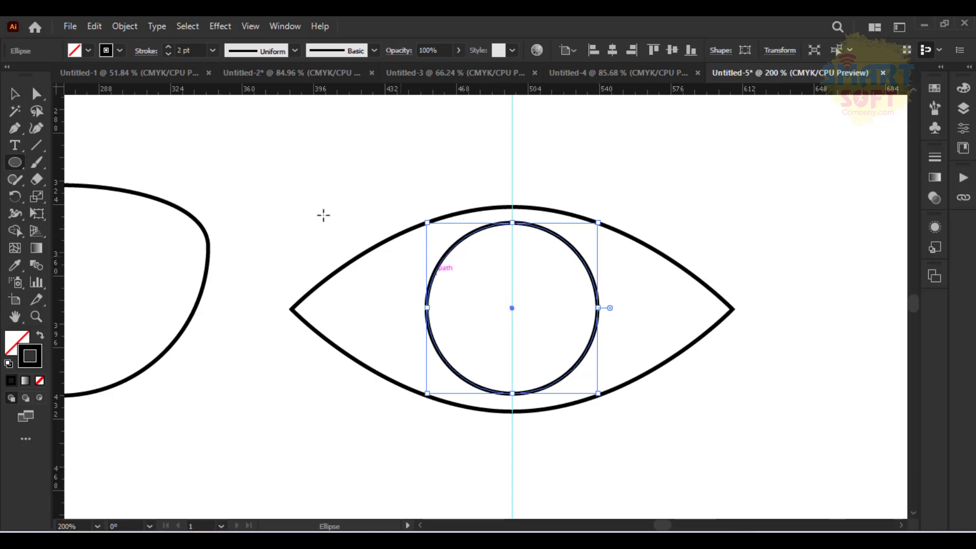
{"action": "left_click", "coordinate": [11, 96]}
{"action": "left_click", "coordinate": [264, 153]}
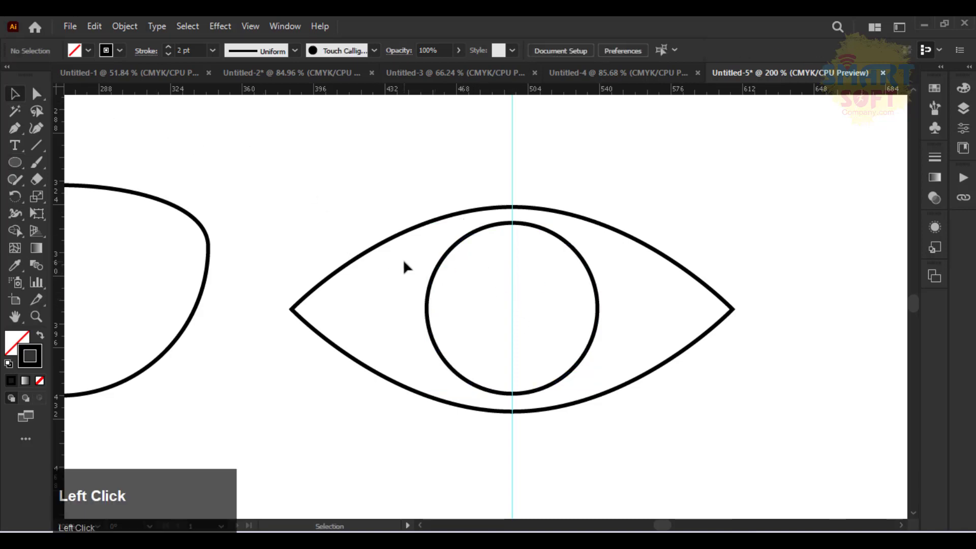
{"action": "left_click", "coordinate": [15, 162]}
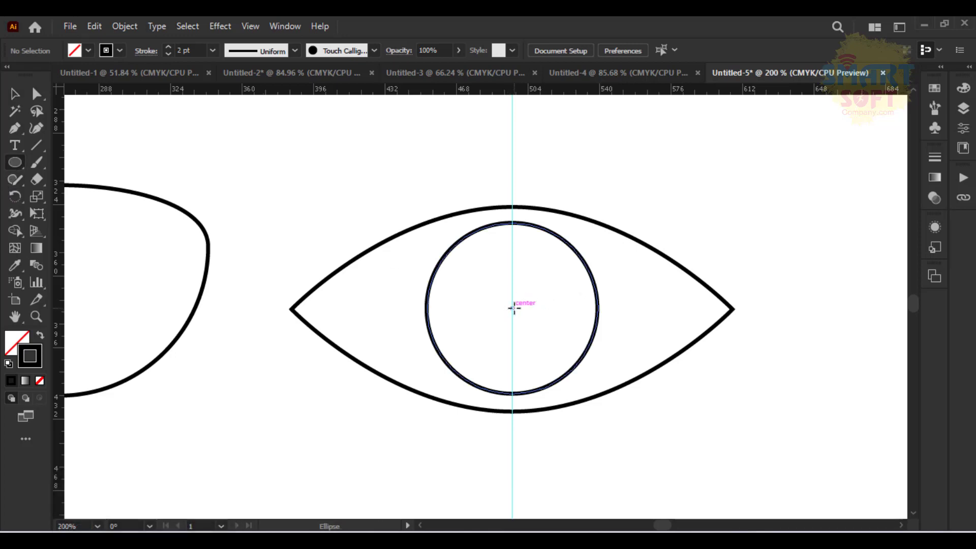
{"action": "left_click_drag", "start_coordinate": [513, 308], "coordinate": [561, 349]}
{"action": "key", "text": "ctrl+z"}
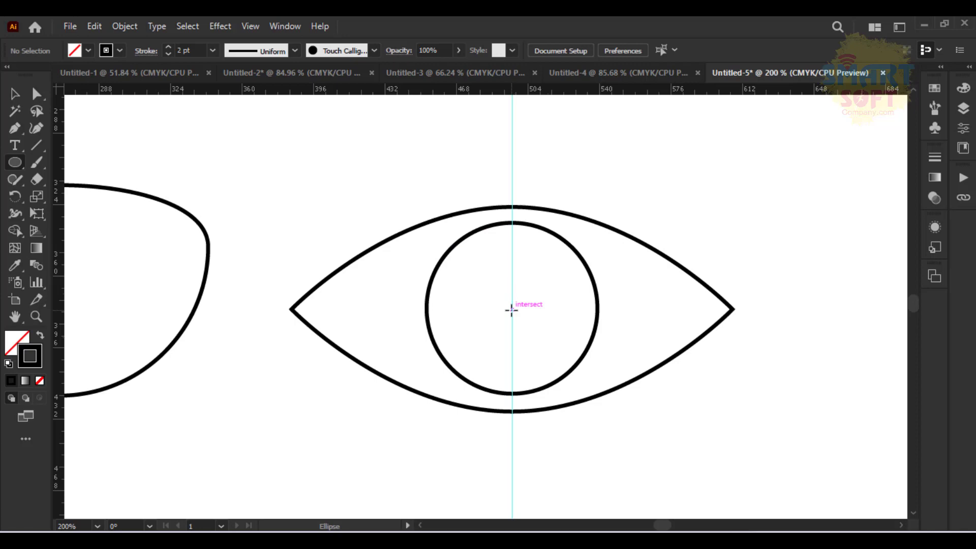
Draw a small circle, move it to the centre of the large circle, and shrink it about its own centre
{"action": "left_click_drag", "start_coordinate": [512, 302], "coordinate": [430, 256]}
{"action": "left_click", "coordinate": [14, 93]}
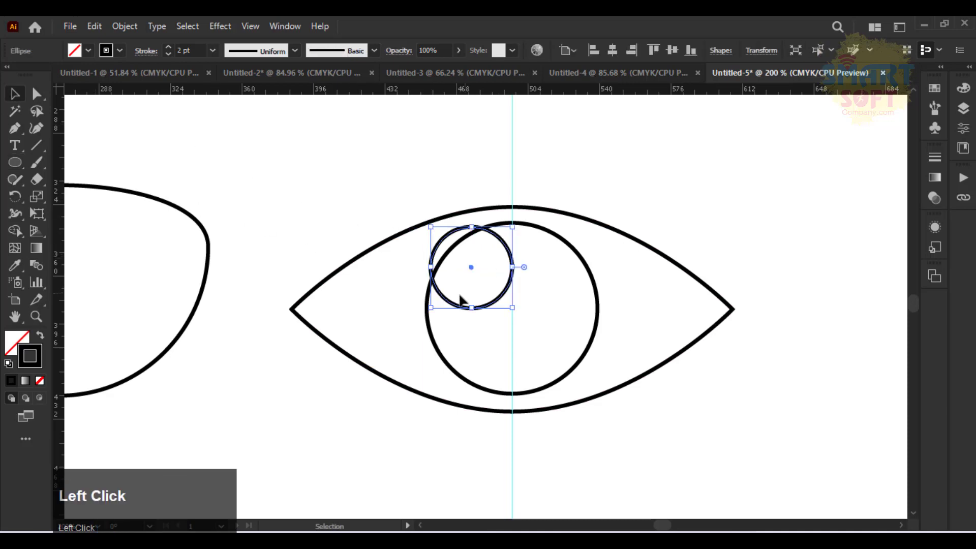
{"action": "left_click_drag", "start_coordinate": [450, 303], "coordinate": [490, 344]}
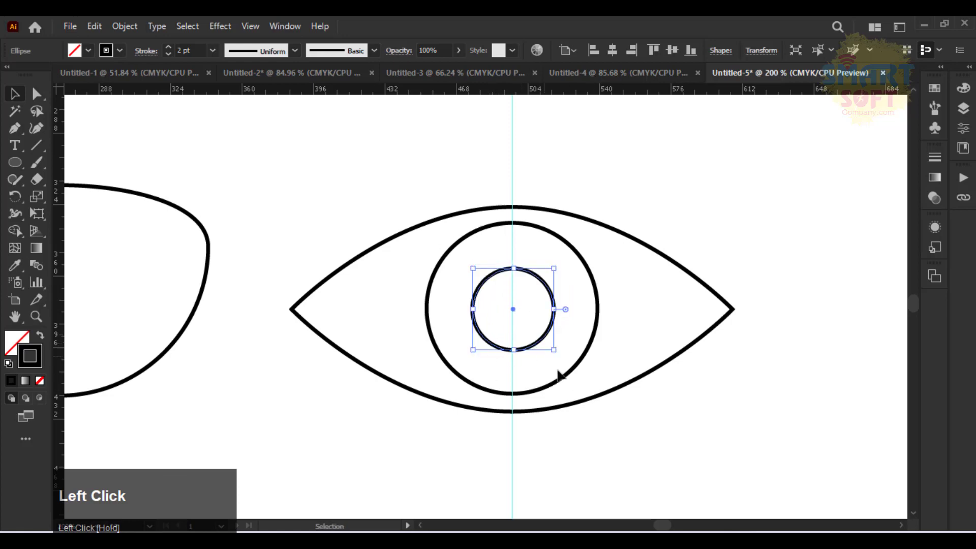
{"action": "mouse_move", "coordinate": [554, 349]}
{"action": "left_mouse_down"}
{"action": "mouse_move", "coordinate": [534, 331]}
{"action": "mouse_move", "coordinate": [543, 338]}
{"action": "left_mouse_up"}
Set the small inner circle's stroke weight to 16 pt
{"action": "left_click", "coordinate": [187, 51]}
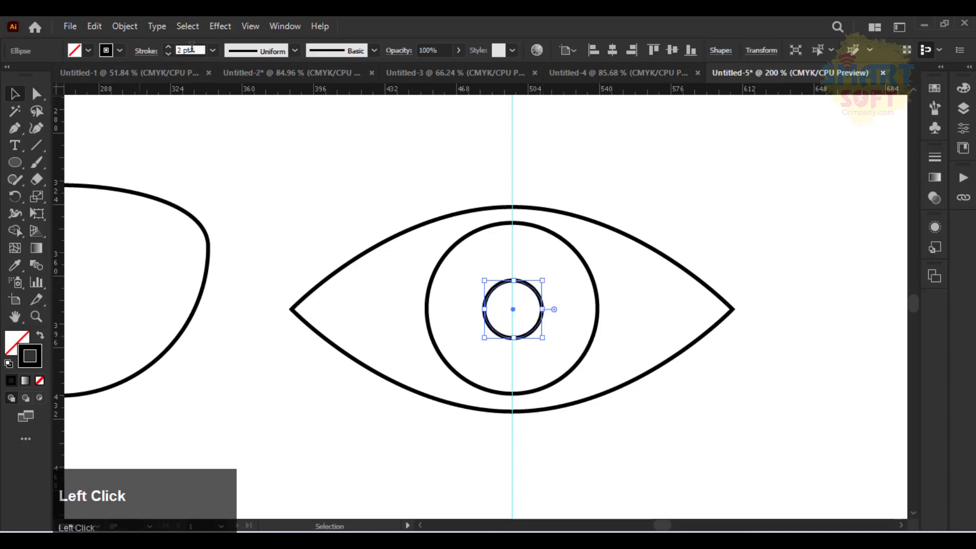
{"action": "scroll", "coordinate": [192, 48], "scroll_direction": "up", "scroll_amount": 12}
{"action": "scroll", "coordinate": [192, 49], "scroll_direction": "up", "scroll_amount": 6}
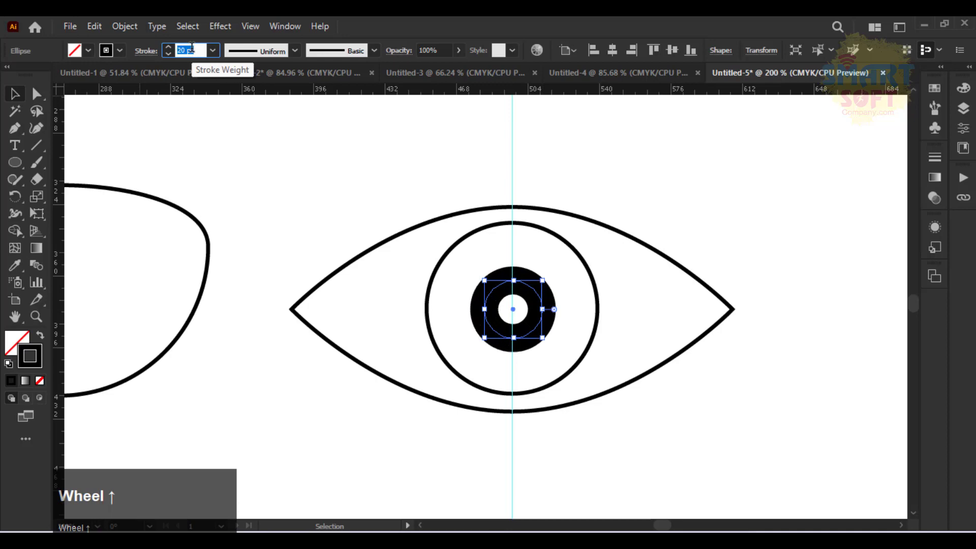
{"action": "scroll", "coordinate": [192, 49], "scroll_direction": "down", "scroll_amount": 3}
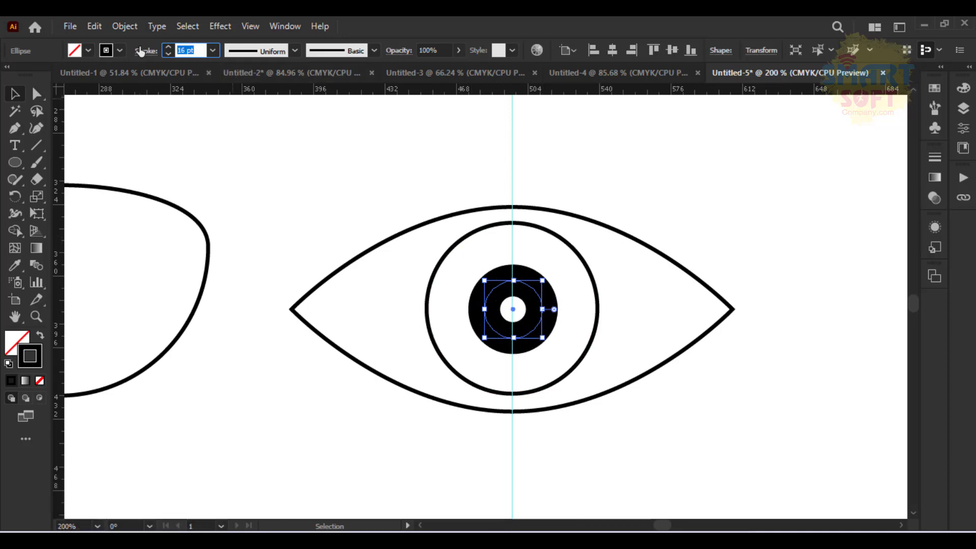
Try filling the large circle with black, and undo the fill
{"action": "left_click", "coordinate": [495, 227]}
{"action": "left_click", "coordinate": [499, 223]}
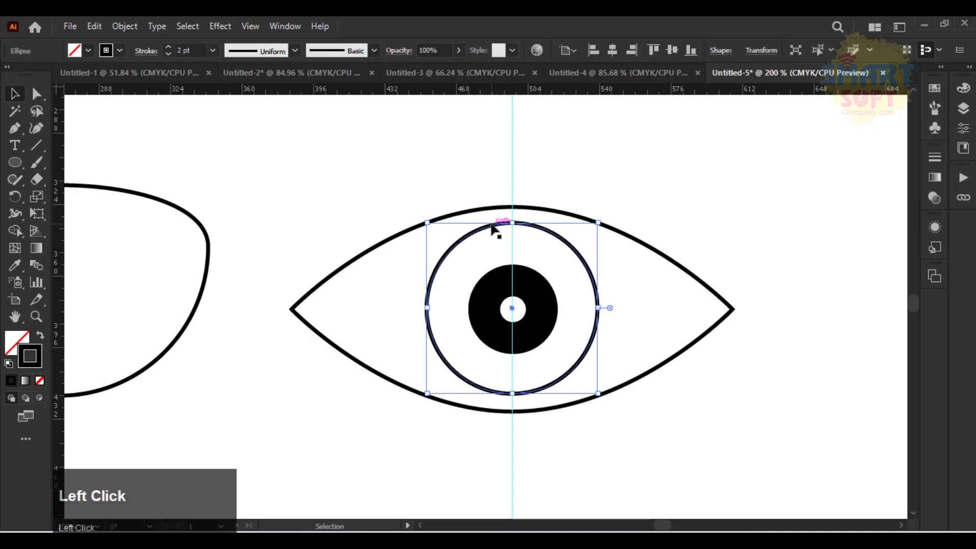
{"action": "left_click", "coordinate": [89, 51]}
{"action": "left_click", "coordinate": [40, 74]}
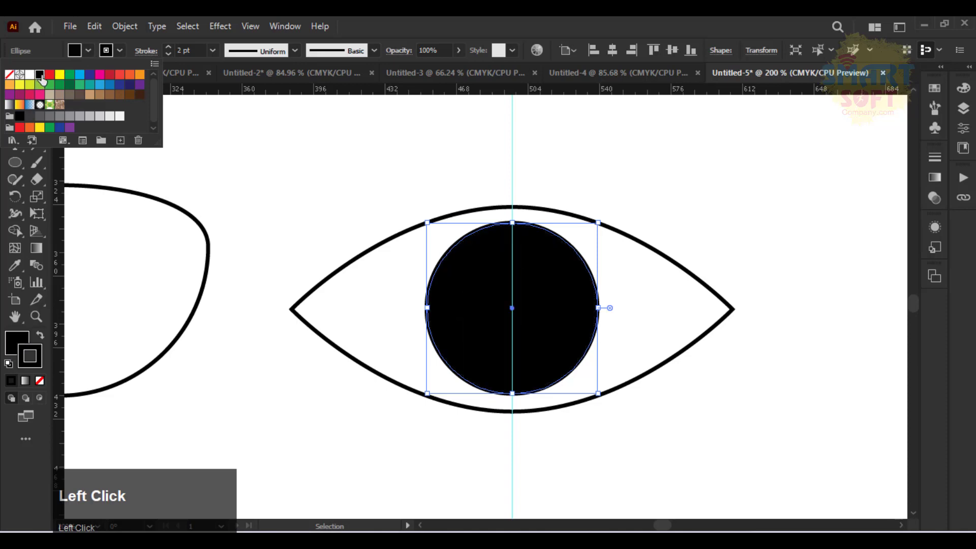
{"action": "left_click", "coordinate": [541, 314]}
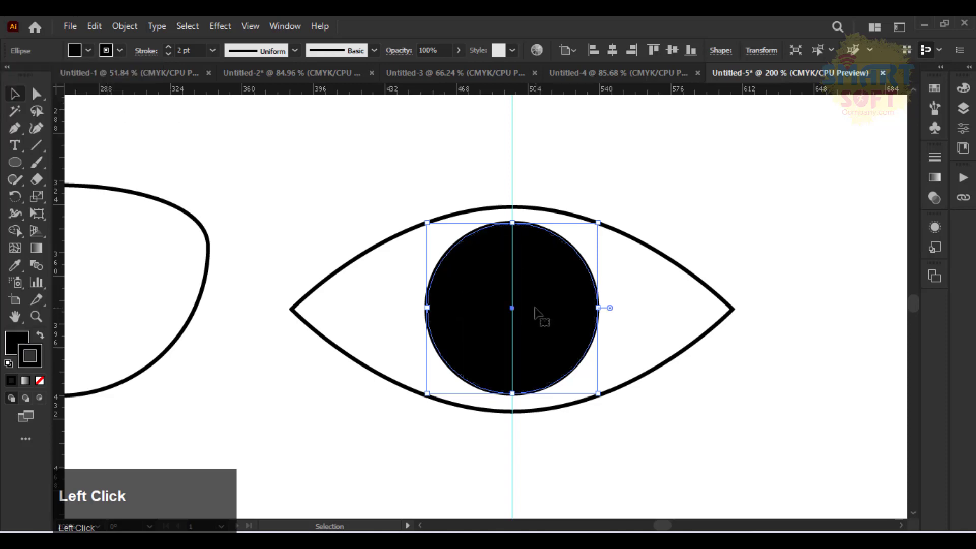
{"action": "key", "text": "ctrl+z"}
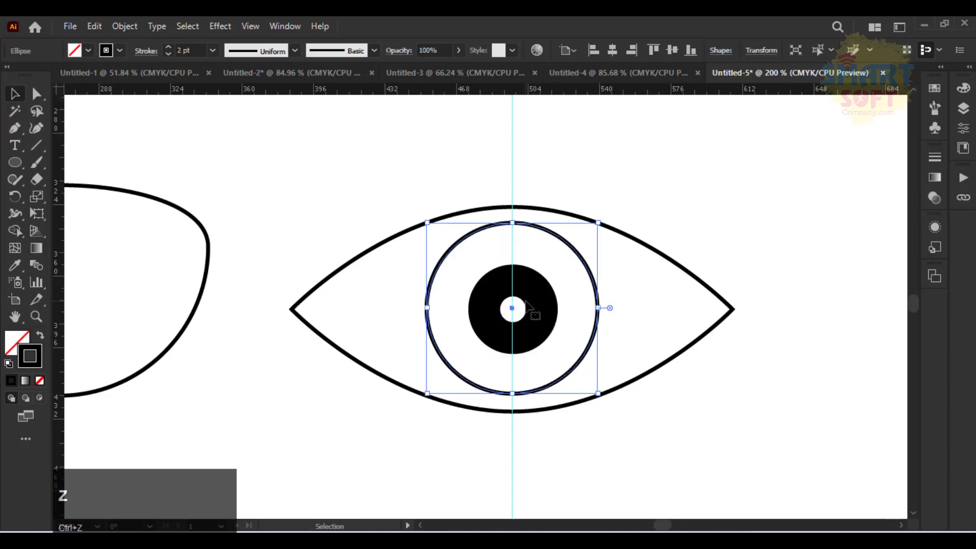
Change the small inner circle's stroke colour to white and bring the circle to the front
{"action": "left_click", "coordinate": [566, 325]}
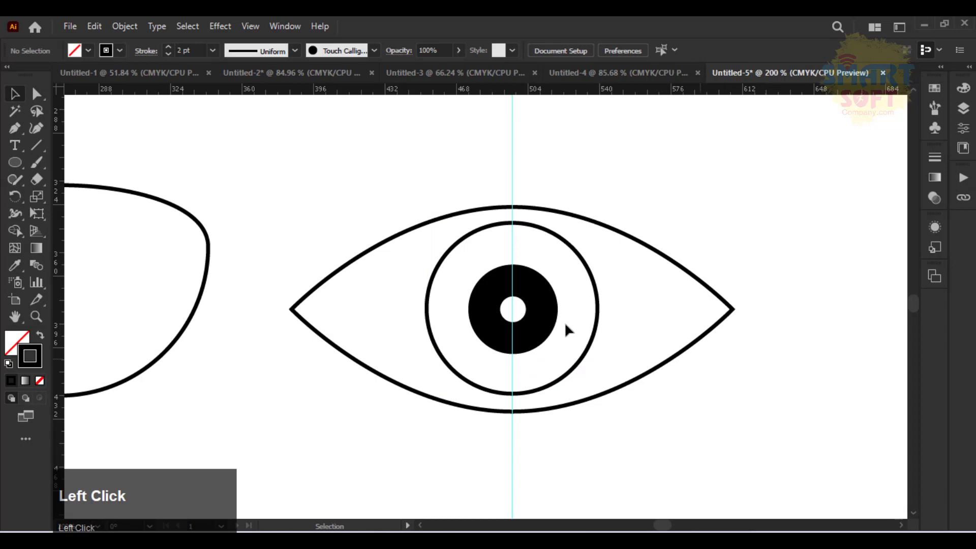
{"action": "left_click", "coordinate": [540, 307]}
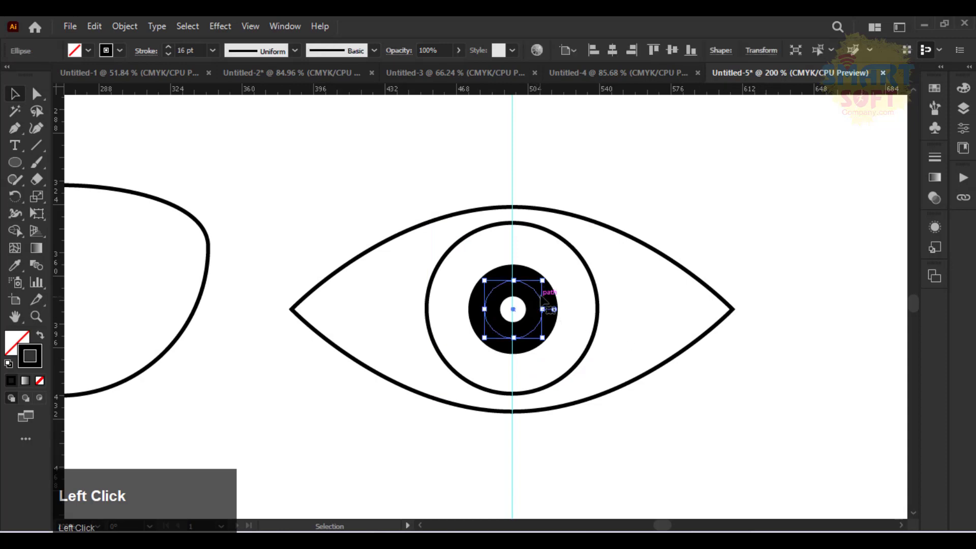
{"action": "left_click", "coordinate": [119, 50]}
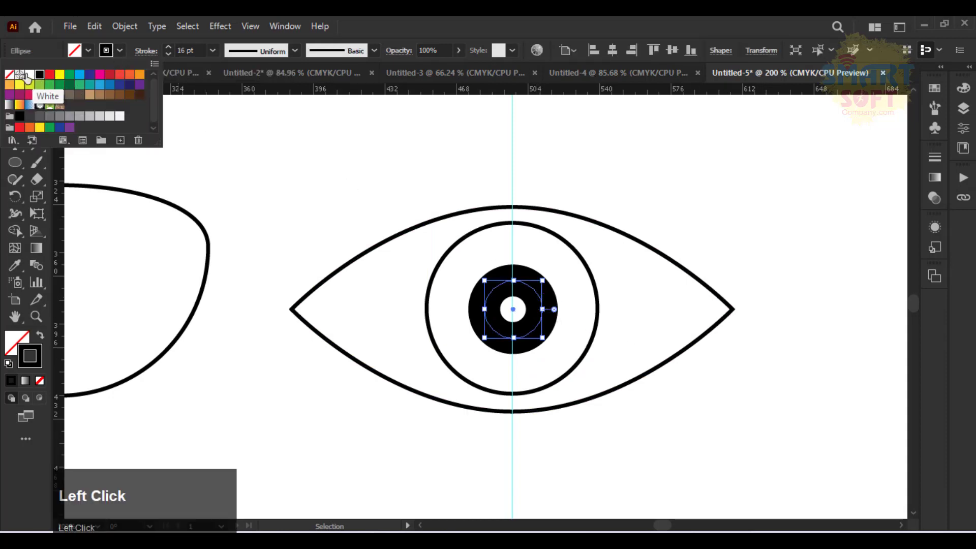
{"action": "left_click", "coordinate": [26, 77]}
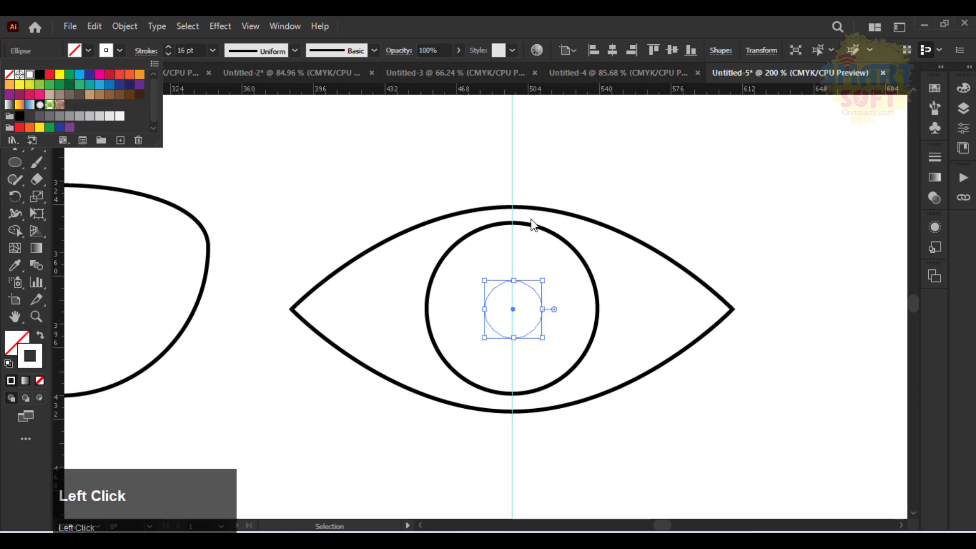
{"action": "right_click", "coordinate": [523, 301]}
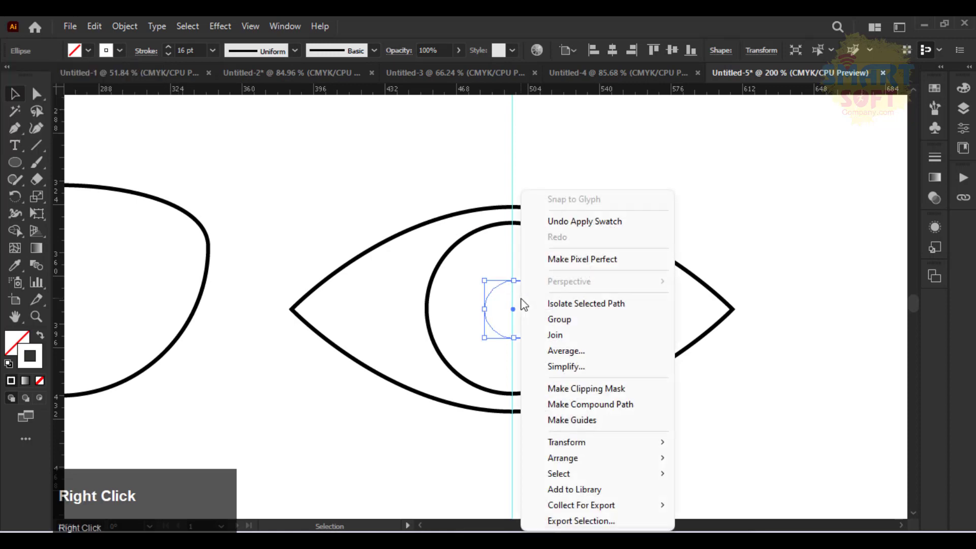
{"action": "mouse_move", "coordinate": [656, 462]}
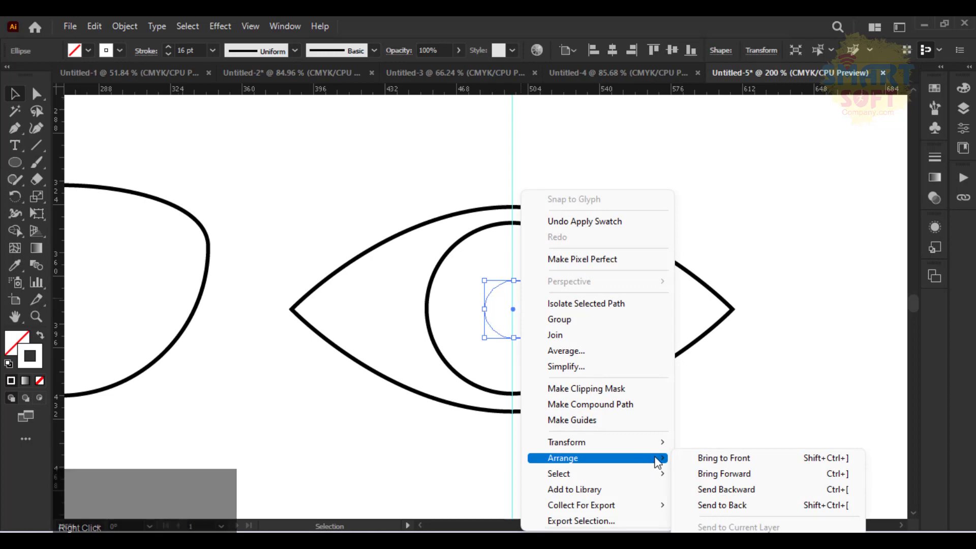
{"action": "left_click", "coordinate": [736, 458]}
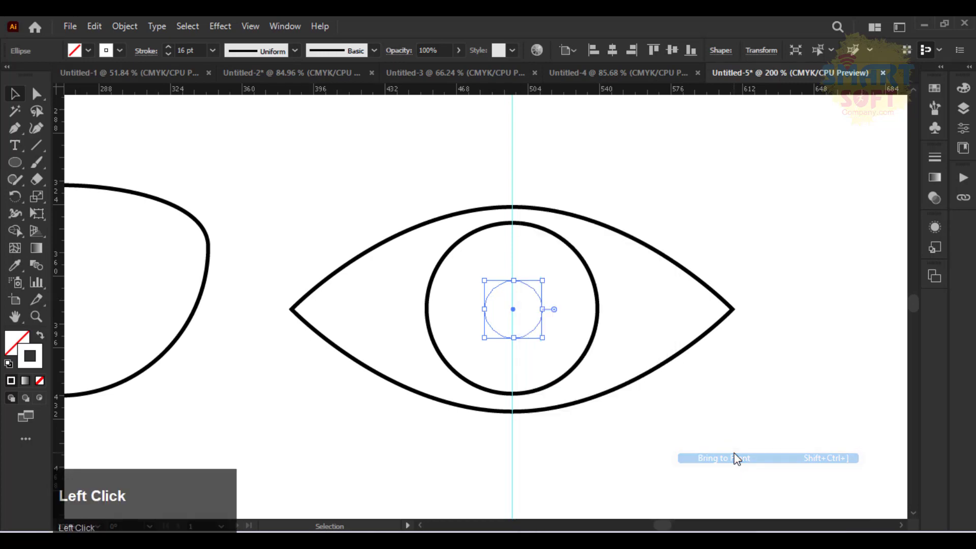
Fill the large circle with black and deselect everything
{"action": "left_click", "coordinate": [584, 362]}
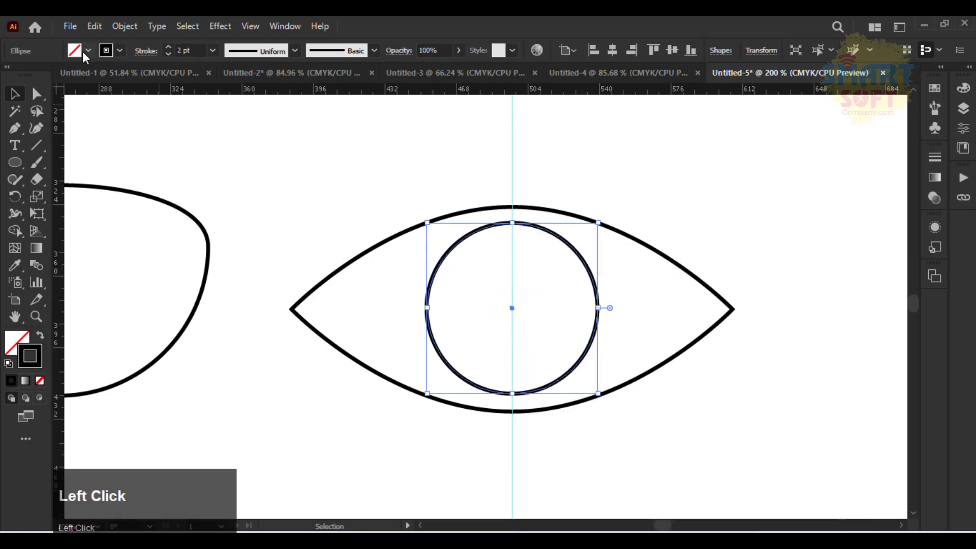
{"action": "left_click", "coordinate": [74, 51]}
{"action": "left_click", "coordinate": [43, 74]}
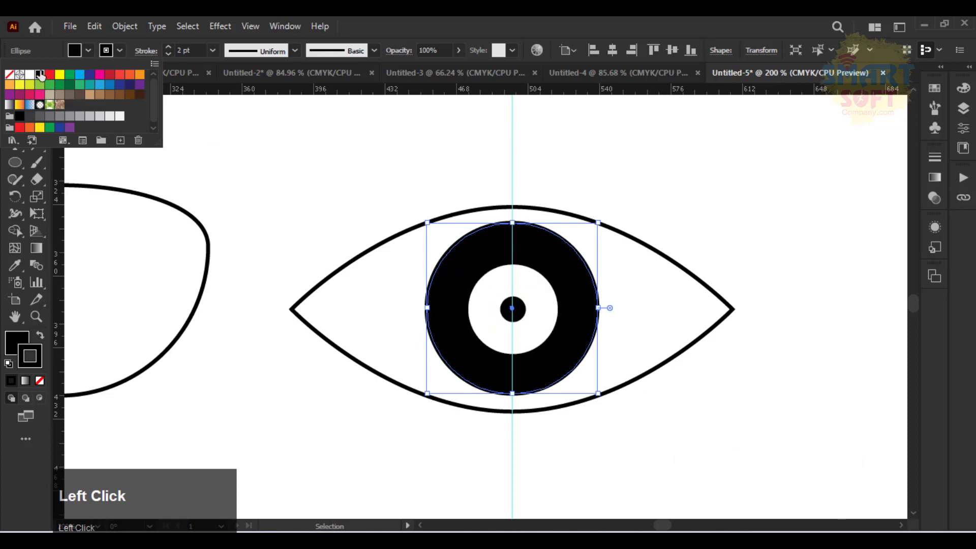
{"action": "left_click", "coordinate": [291, 191]}
{"action": "left_click", "coordinate": [292, 191]}
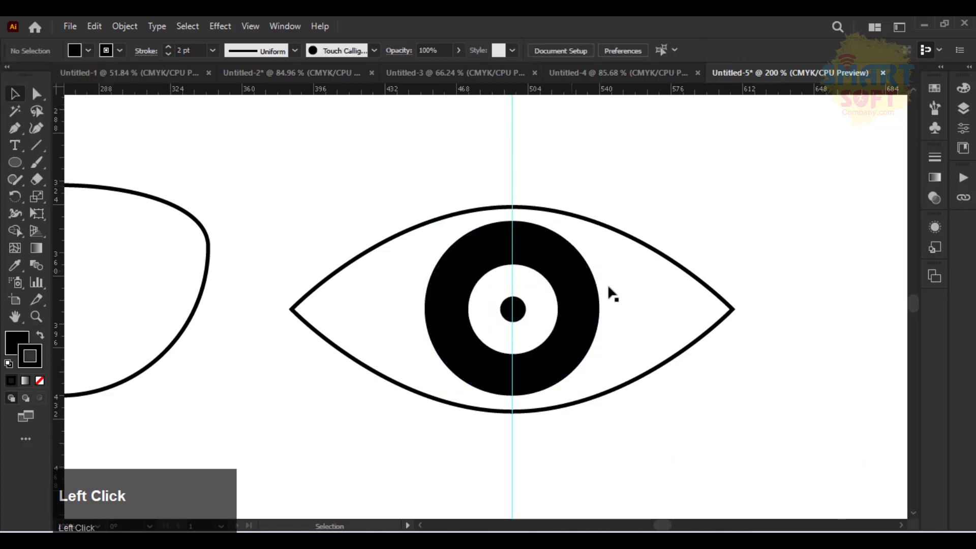
Delete the vertical guide through the eye and set the almond-shaped eye outline's stroke weight to 4 pt
{"action": "left_click", "coordinate": [511, 177]}
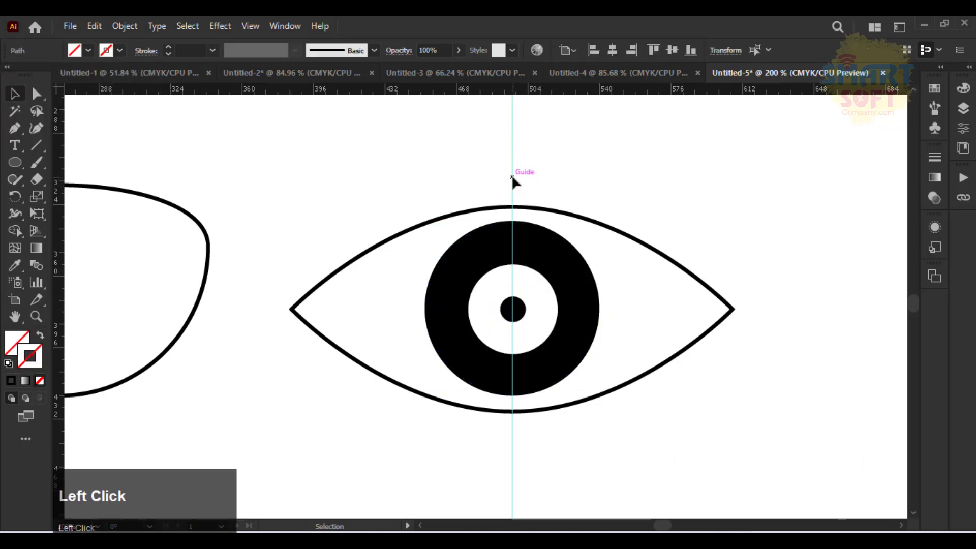
{"action": "key", "text": "Delete"}
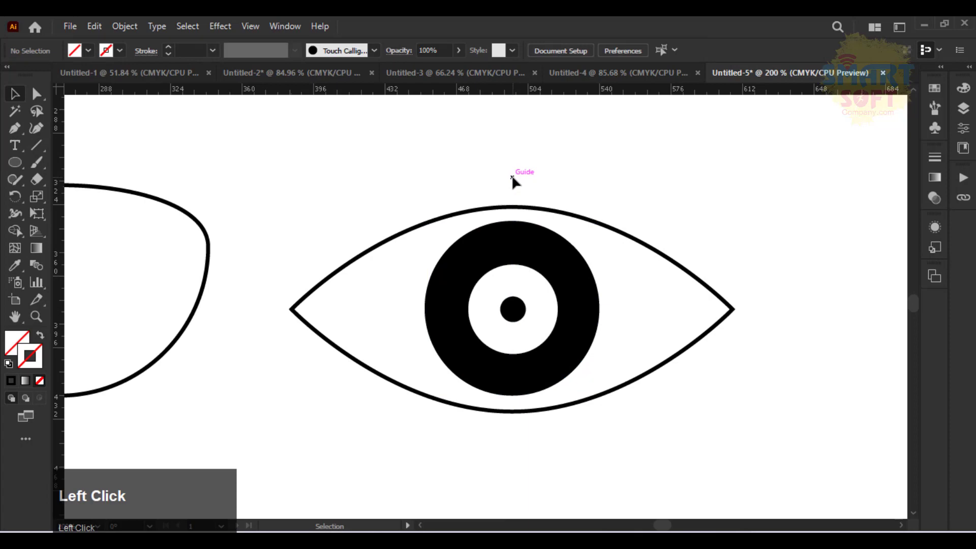
{"action": "left_click", "coordinate": [464, 212]}
{"action": "left_click", "coordinate": [189, 51]}
{"action": "scroll", "coordinate": [189, 50], "scroll_direction": "up", "scroll_amount": 2}
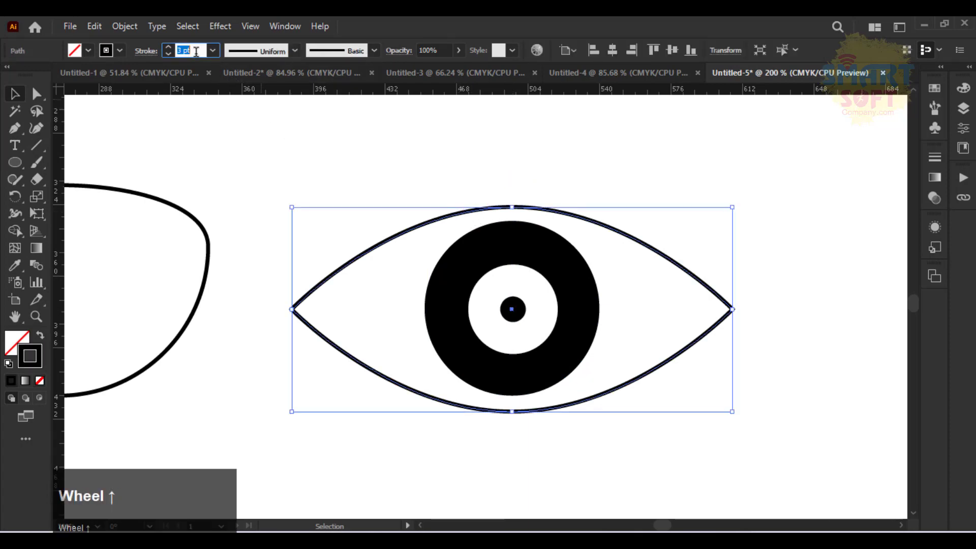
{"action": "left_click", "coordinate": [310, 128]}
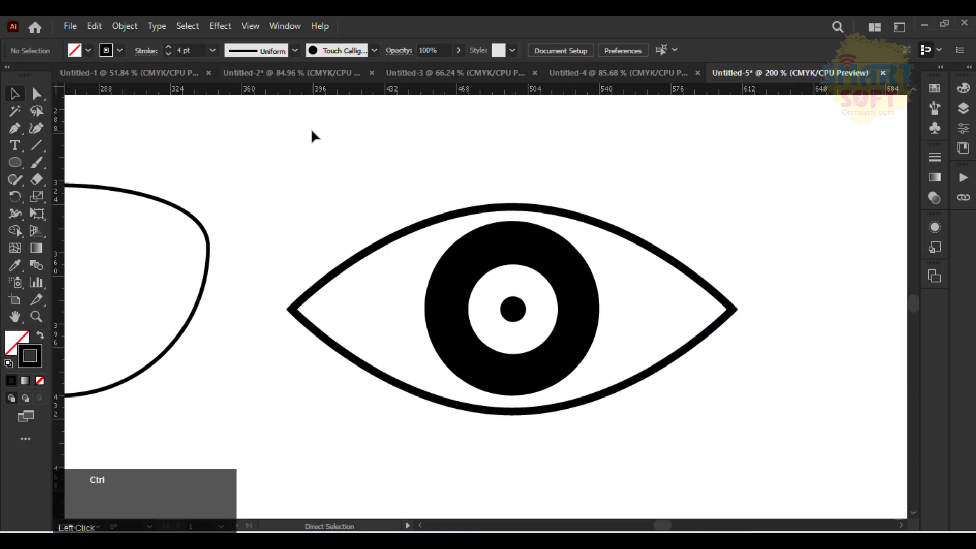
Draw a tall ellipse about 94 by 177 pt in the empty area to the right of the eye
{"action": "key", "text": "ctrl+minus"}
{"action": "key", "text": "ctrl+minus"}
{"action": "key", "text": "ctrl+minus"}
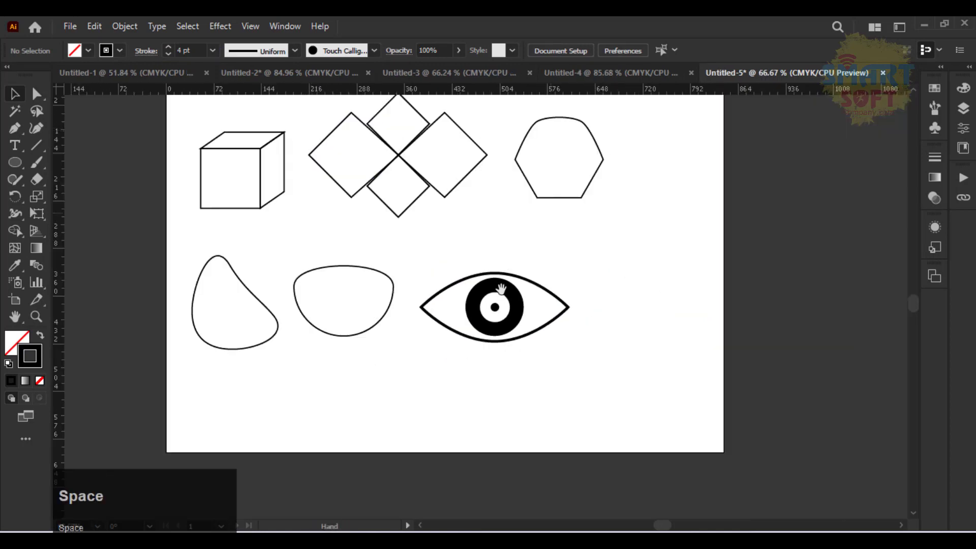
{"action": "key", "text": "ctrl+equal"}
{"action": "key", "text": "ctrl+equal"}
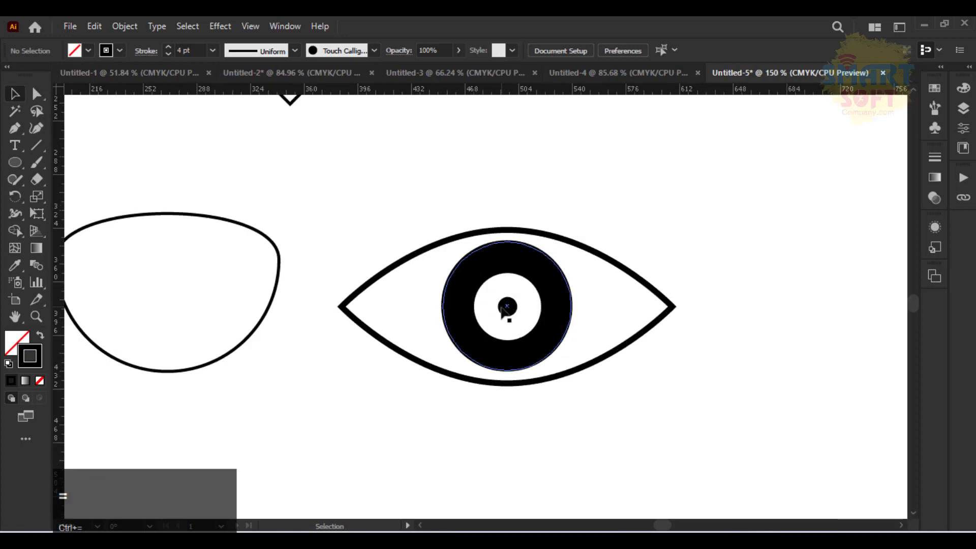
{"action": "left_click_drag", "start_coordinate": [544, 349], "coordinate": [275, 303]}
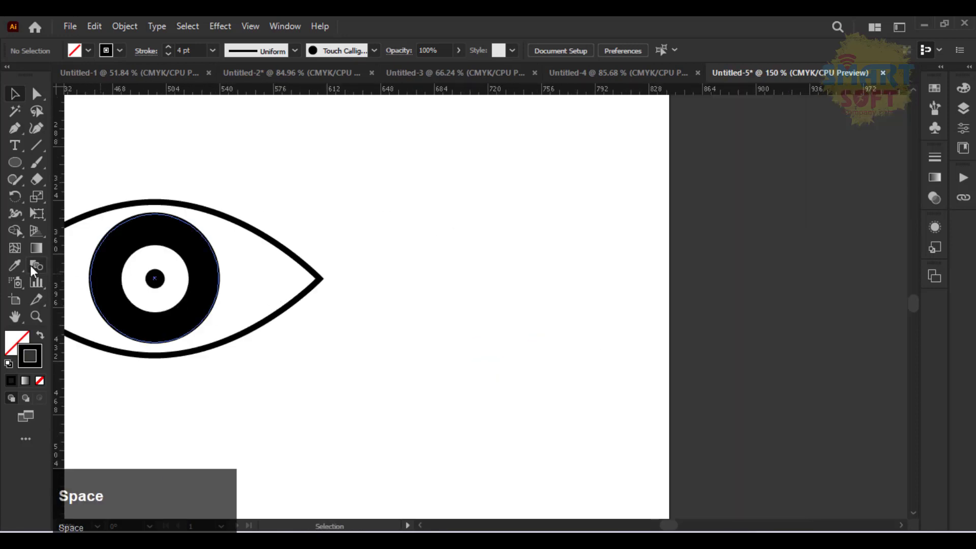
{"action": "left_click", "coordinate": [15, 163]}
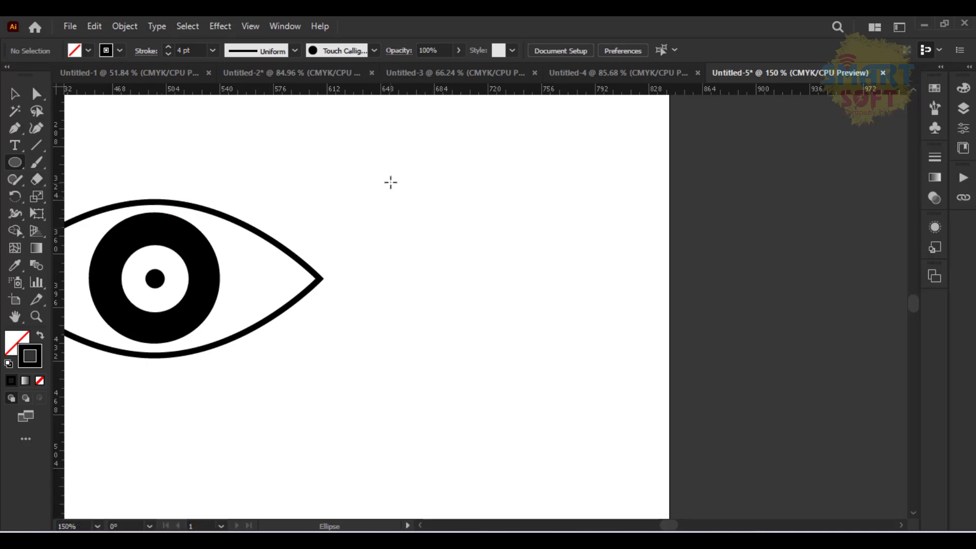
{"action": "left_click_drag", "start_coordinate": [390, 182], "coordinate": [530, 445]}
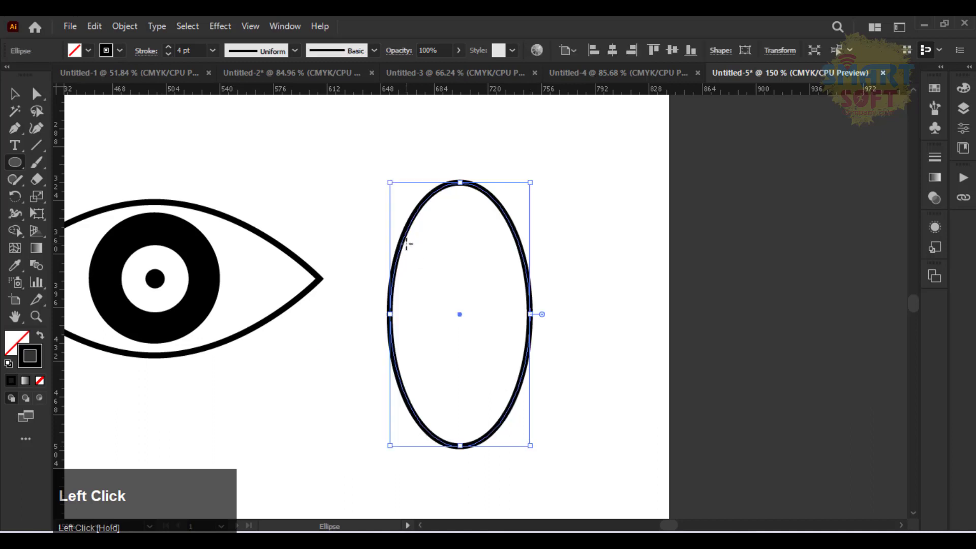
Reduce the tall ellipse's stroke weight to 2 pt
{"action": "left_click", "coordinate": [190, 51]}
{"action": "type", "text": "1"}
{"action": "key", "text": "Return"}
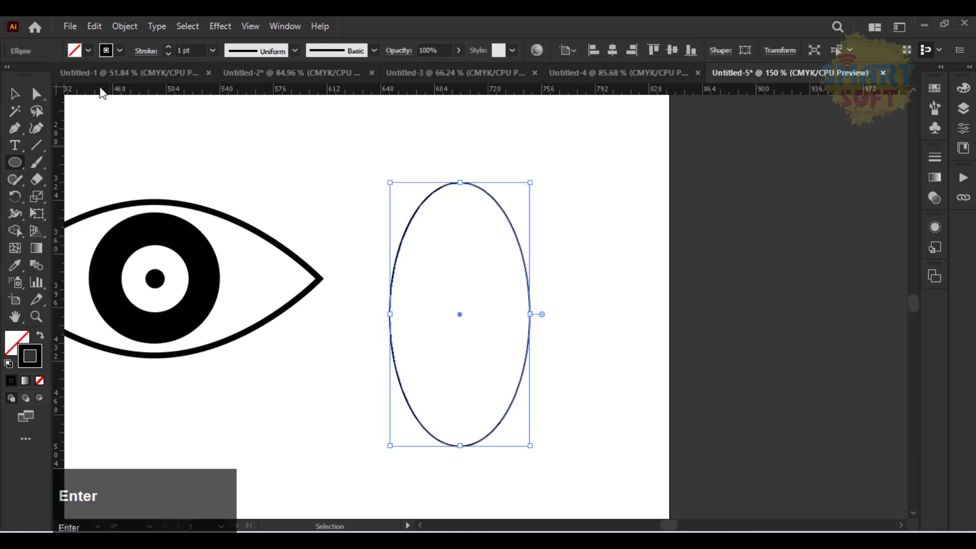
{"action": "left_click", "coordinate": [198, 49]}
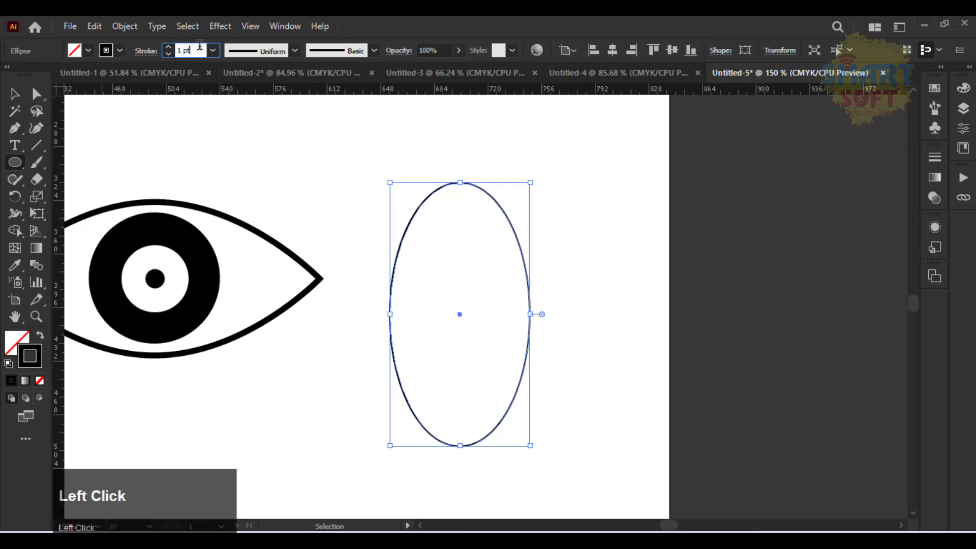
{"action": "key", "text": "Up"}
{"action": "key", "text": "Return"}
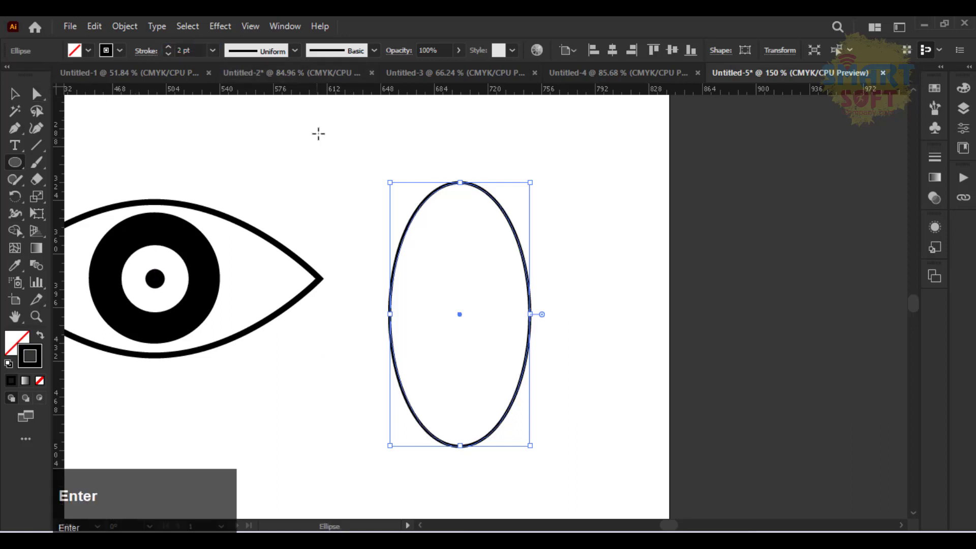
Directly select the tall ellipse's two side anchors and move them upward together to widen its upper part
{"action": "key", "text": "ctrl+equal"}
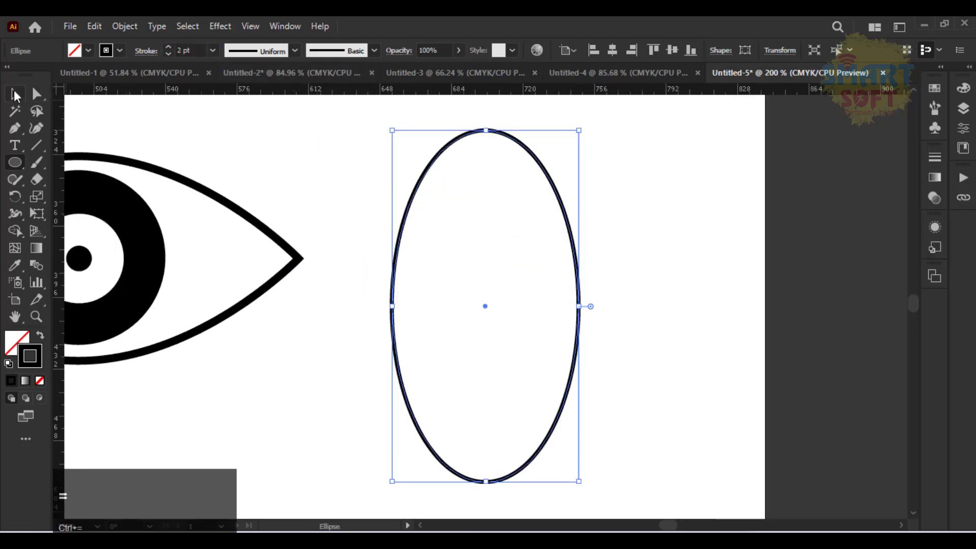
{"action": "left_click", "coordinate": [35, 94]}
{"action": "left_click_drag", "start_coordinate": [467, 115], "coordinate": [584, 166]}
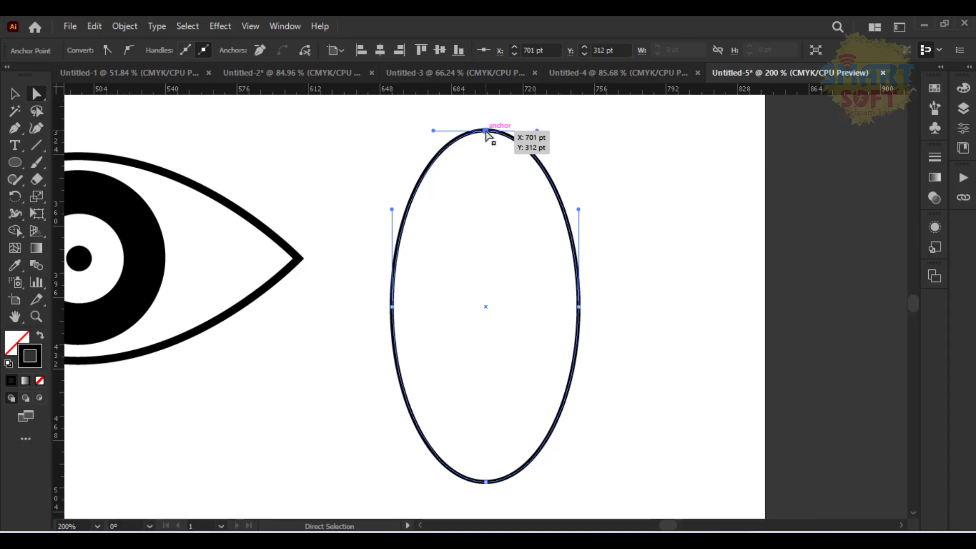
{"action": "left_click_drag", "start_coordinate": [647, 263], "coordinate": [359, 340]}
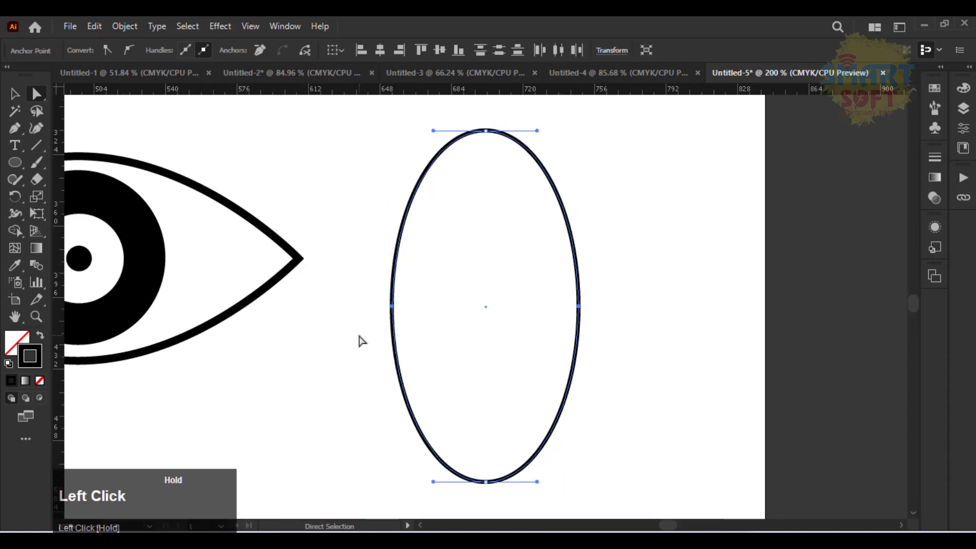
{"action": "left_click", "coordinate": [390, 307]}
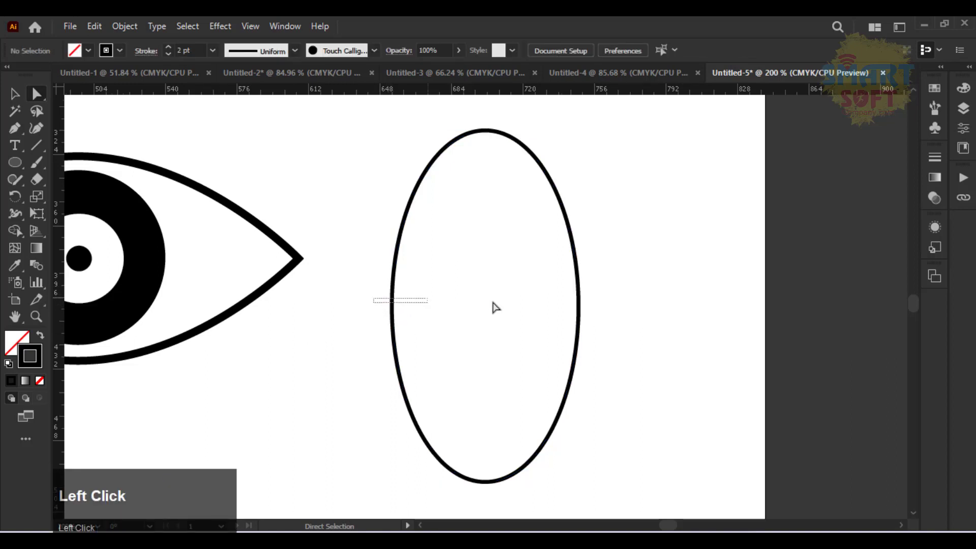
{"action": "left_click_drag", "start_coordinate": [375, 299], "coordinate": [586, 312]}
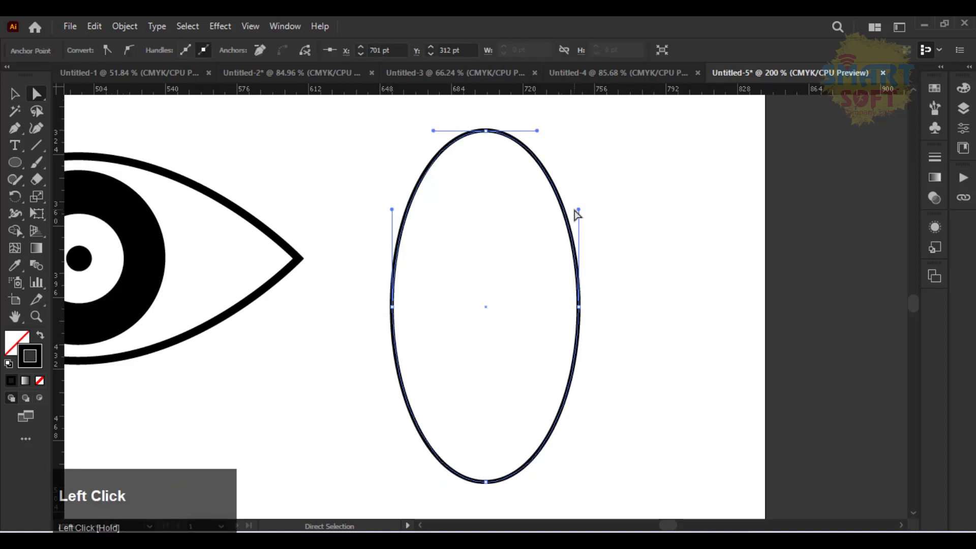
{"action": "left_click_drag", "start_coordinate": [578, 210], "coordinate": [571, 170]}
{"action": "key", "text": "ctrl+z"}
{"action": "left_click_drag", "start_coordinate": [629, 286], "coordinate": [277, 335]}
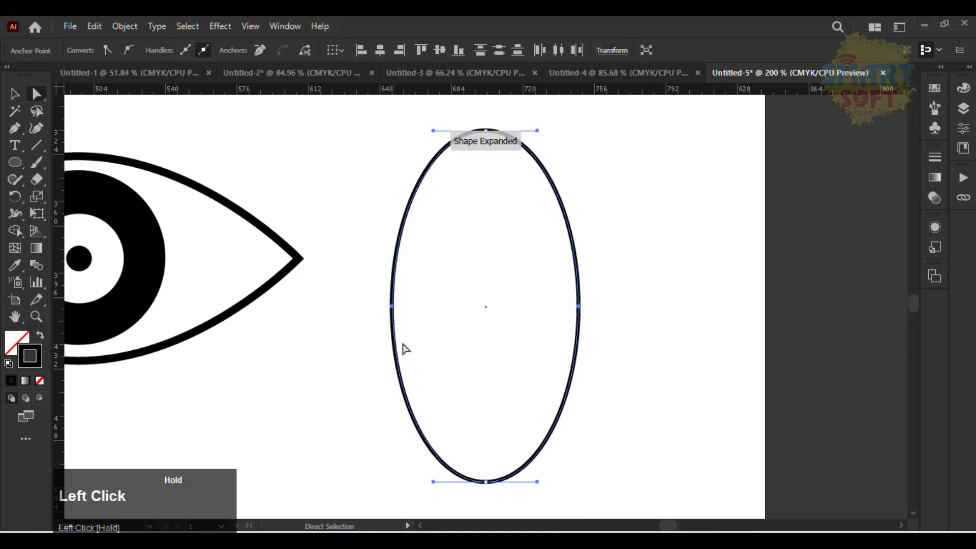
{"action": "left_click_drag", "start_coordinate": [392, 307], "coordinate": [396, 253]}
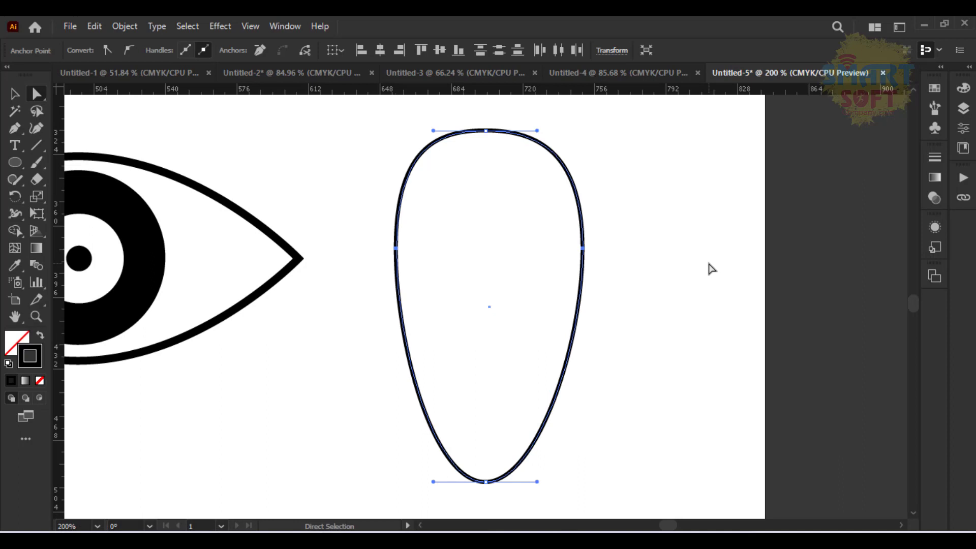
Convert the top anchor of the reshaped ellipse to a corner point
{"action": "left_click", "coordinate": [487, 131]}
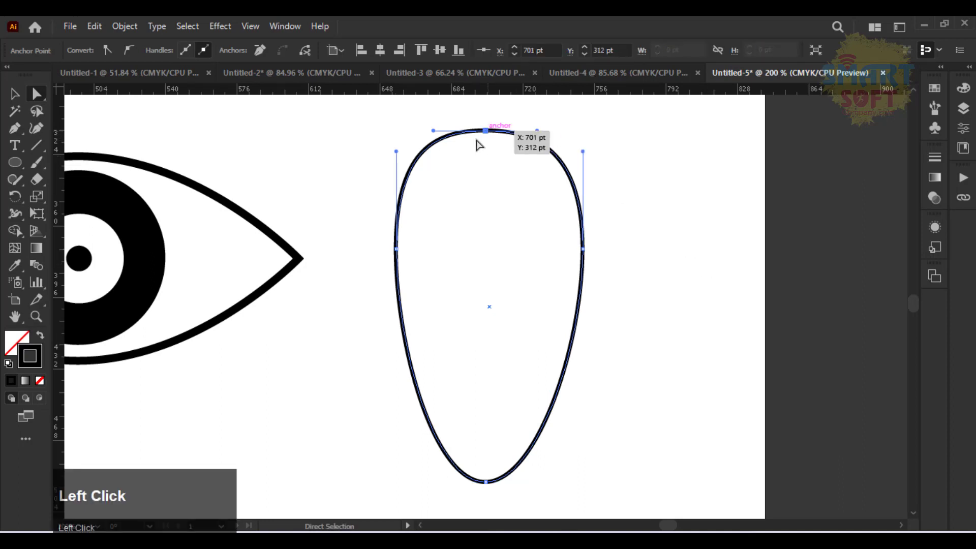
{"action": "left_click", "coordinate": [115, 54]}
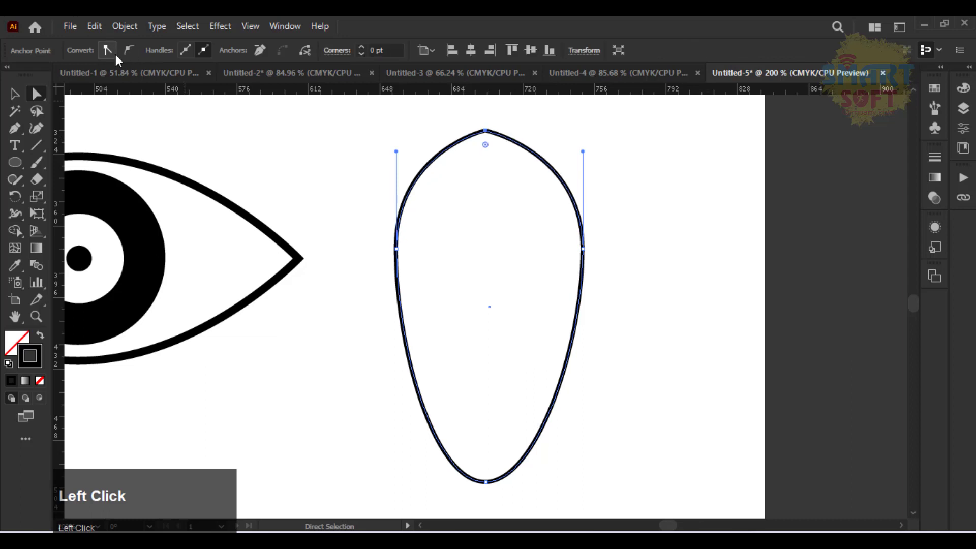
{"action": "left_click", "coordinate": [265, 189]}
{"action": "key", "text": "space"}
{"action": "left_click_drag", "start_coordinate": [464, 201], "coordinate": [320, 224]}
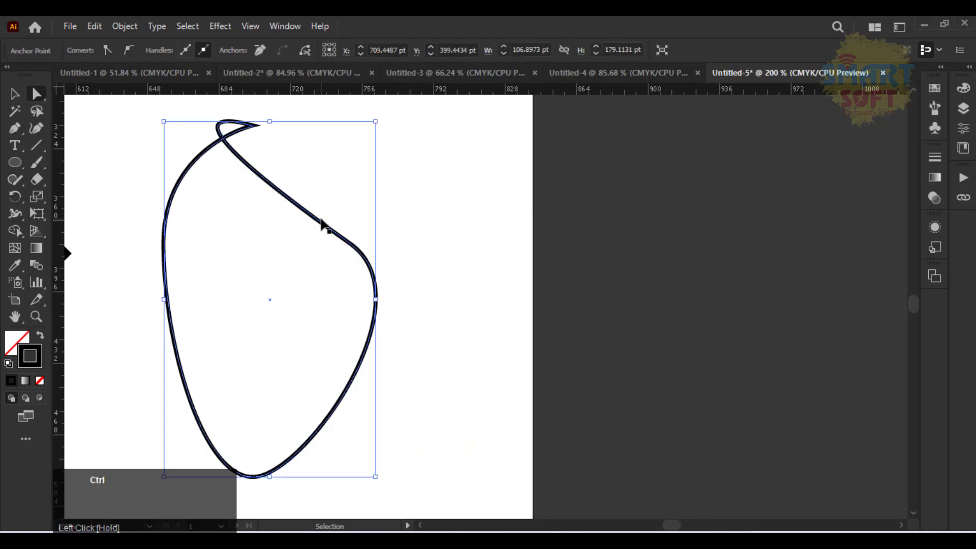
{"action": "key", "text": "ctrl+z"}
Move the whole reshaped ellipse about 35 pt left and 4 pt up, toward the eye
{"action": "left_click", "coordinate": [19, 93]}
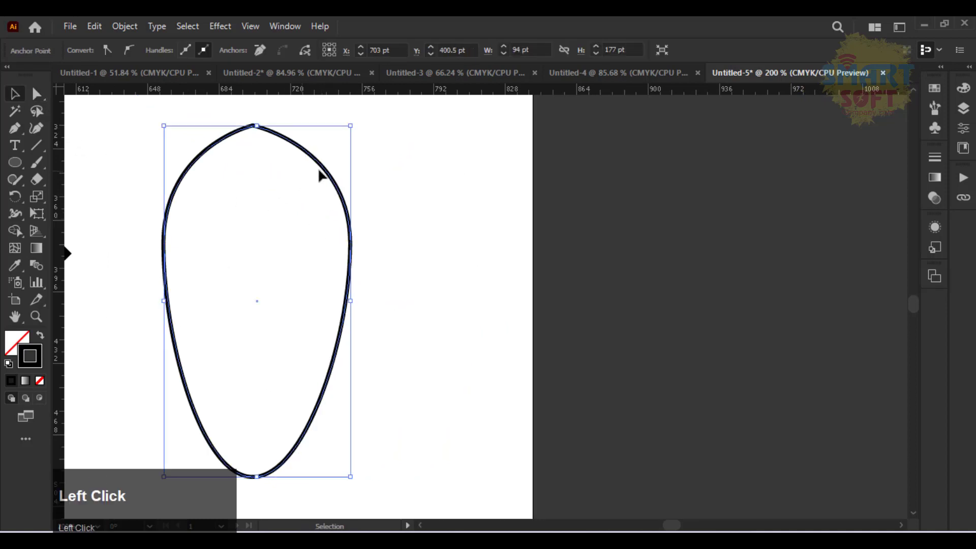
{"action": "left_click_drag", "start_coordinate": [322, 164], "coordinate": [254, 159]}
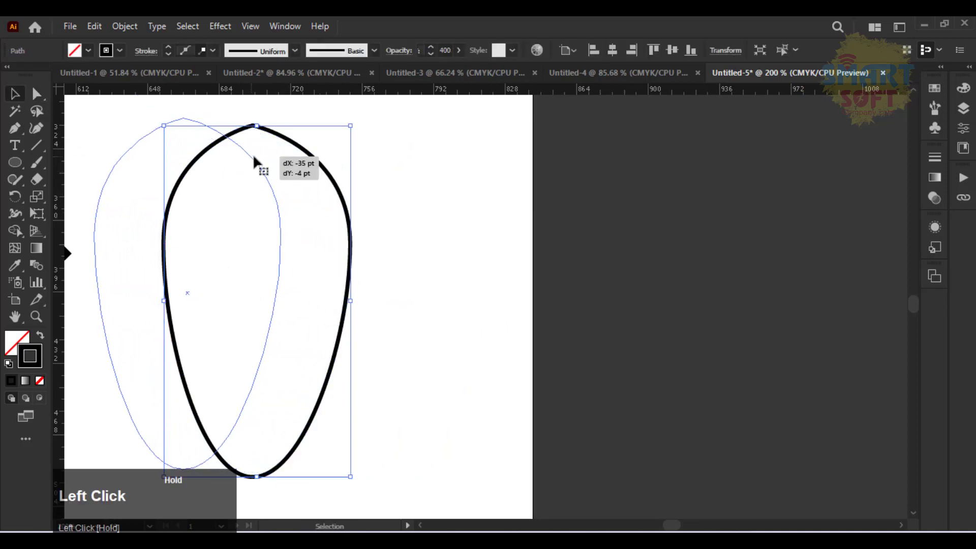
{"action": "left_click", "coordinate": [204, 243]}
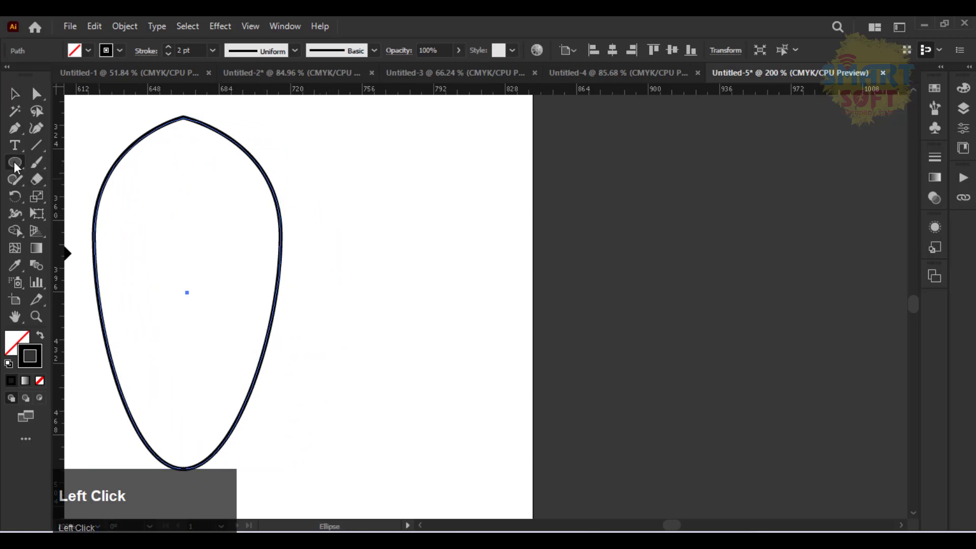
Draw a second tall ellipse to the right of the pointed shape and shorten it by raising its lower edge
{"action": "key", "text": "l"}
{"action": "mouse_move", "coordinate": [330, 183]}
{"action": "left_mouse_down"}
{"action": "mouse_move", "coordinate": [419, 279]}
{"action": "mouse_move", "coordinate": [493, 395]}
{"action": "mouse_move", "coordinate": [481, 444]}
{"action": "mouse_move", "coordinate": [488, 462]}
{"action": "mouse_move", "coordinate": [475, 479]}
{"action": "left_mouse_up"}
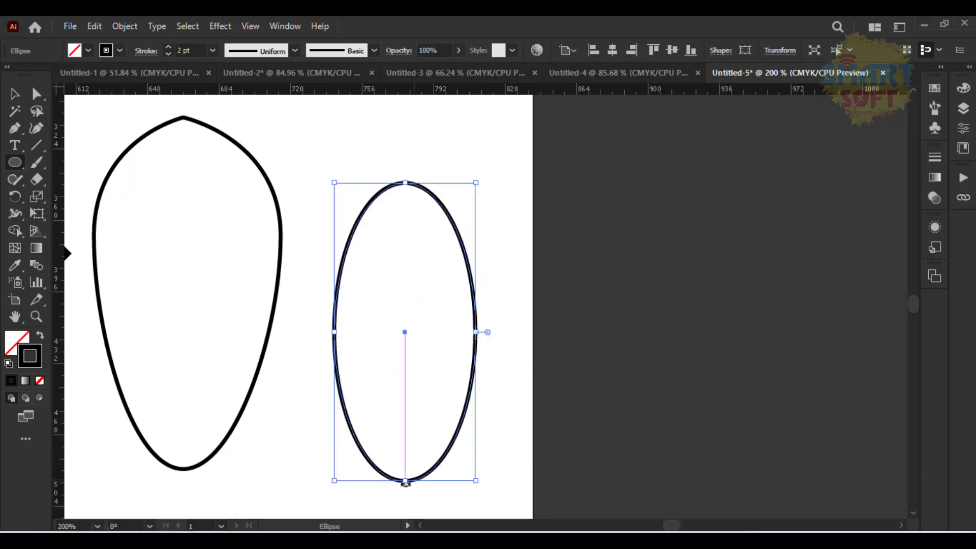
{"action": "left_click_drag", "start_coordinate": [405, 482], "coordinate": [411, 431]}
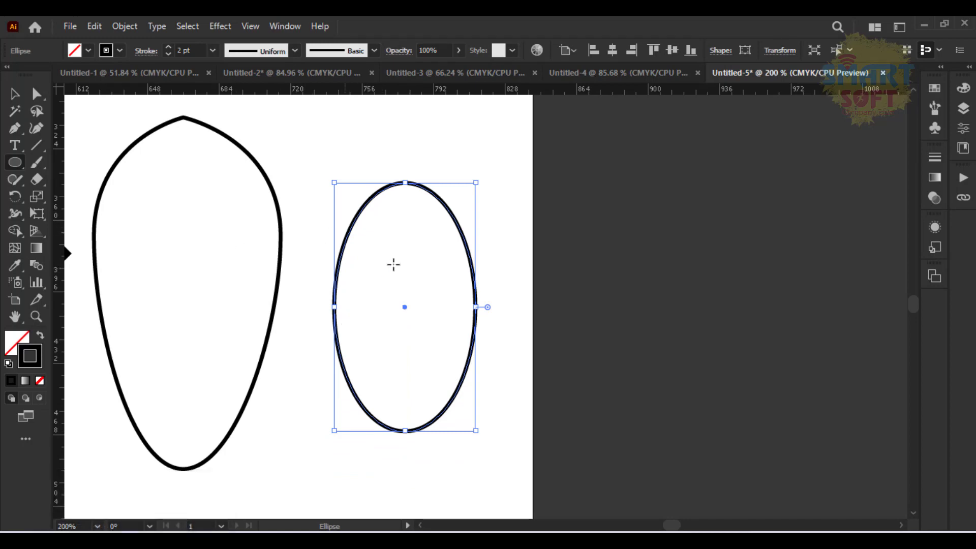
Draw an arc stem from just inside the new ellipse's top, curving up and to the right
{"action": "key", "text": "ctrl+equal"}
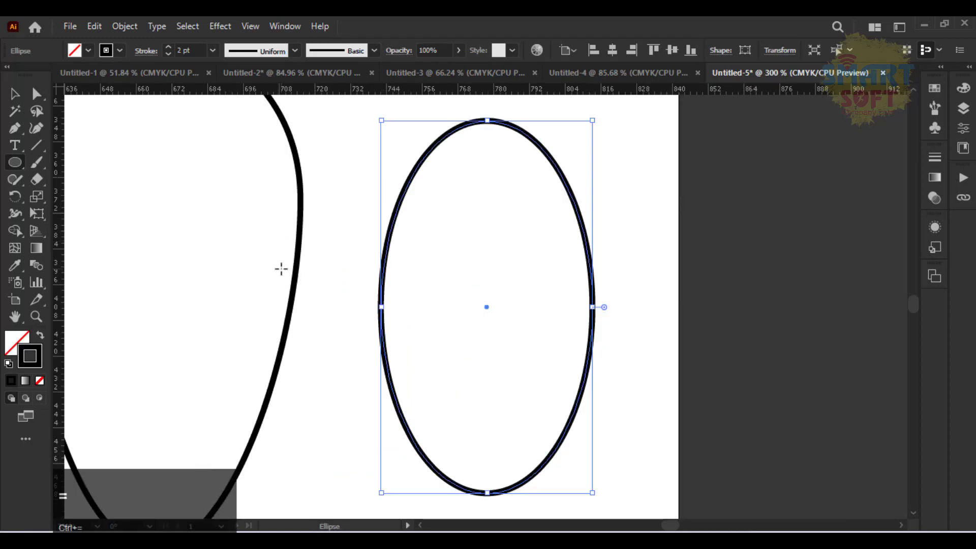
{"action": "key", "text": "space"}
{"action": "left_click_drag", "start_coordinate": [556, 245], "coordinate": [471, 364]}
{"action": "right_click", "coordinate": [44, 147]}
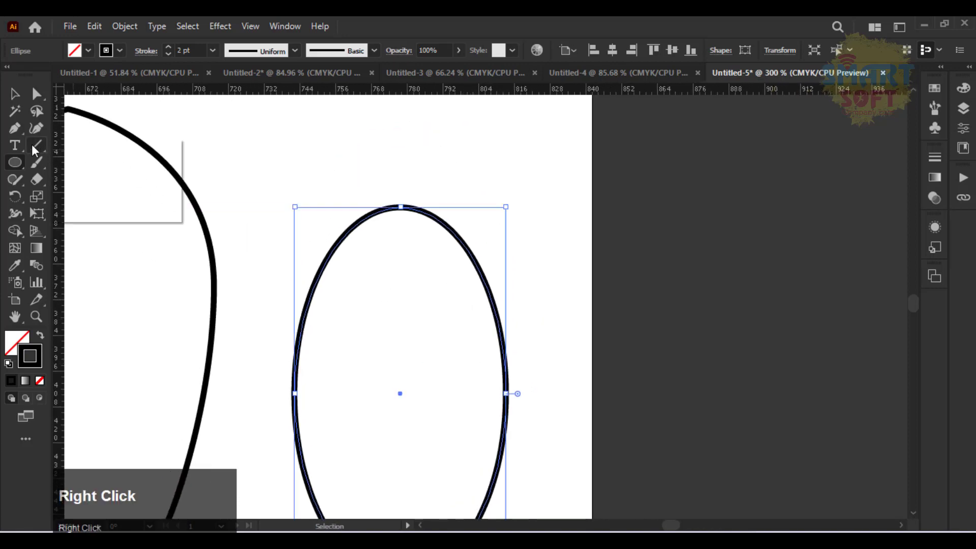
{"action": "left_click", "coordinate": [122, 162]}
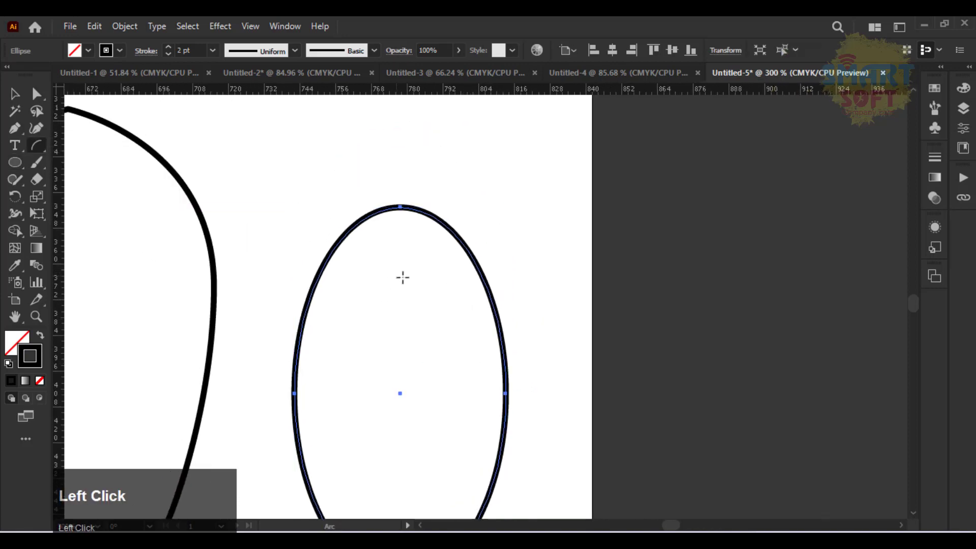
{"action": "left_click_drag", "start_coordinate": [398, 241], "coordinate": [461, 135]}
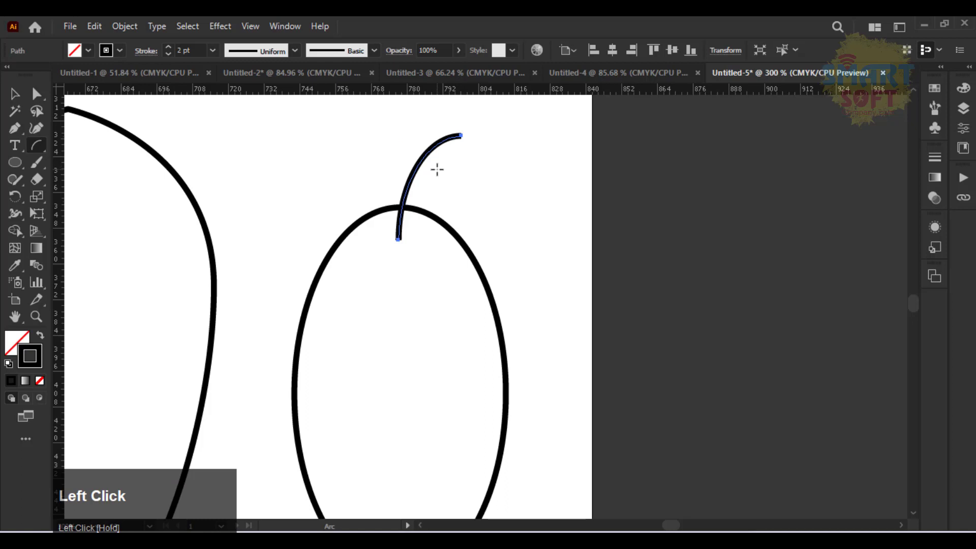
Draw a small flat ellipse near the stem's lower end and move it so it is centred on the stem's base
{"action": "key", "text": "l"}
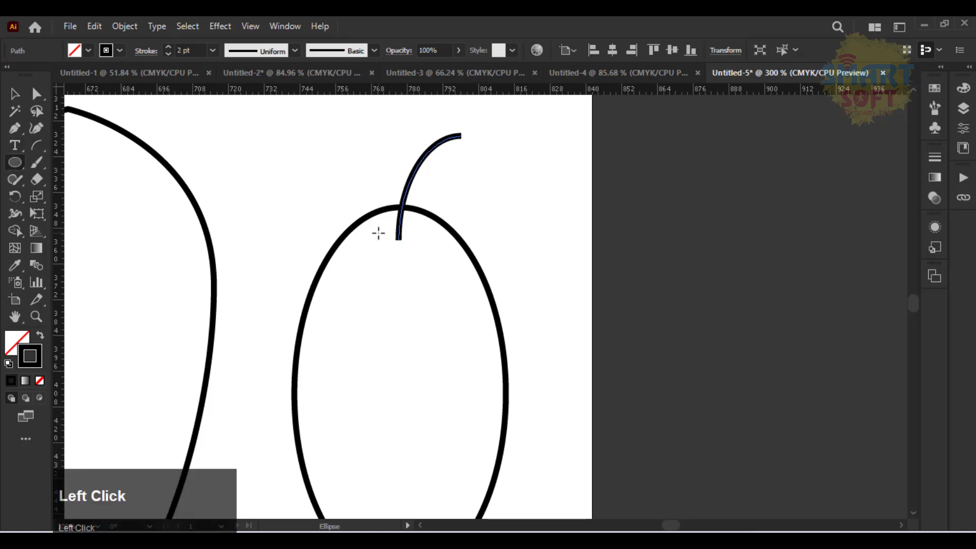
{"action": "mouse_move", "coordinate": [398, 229]}
{"action": "left_mouse_down", "text": "shift"}
{"action": "mouse_move", "coordinate": [381, 229]}
{"action": "mouse_move", "coordinate": [377, 242]}
{"action": "mouse_move", "coordinate": [444, 255]}
{"action": "left_mouse_up", "text": "shift"}
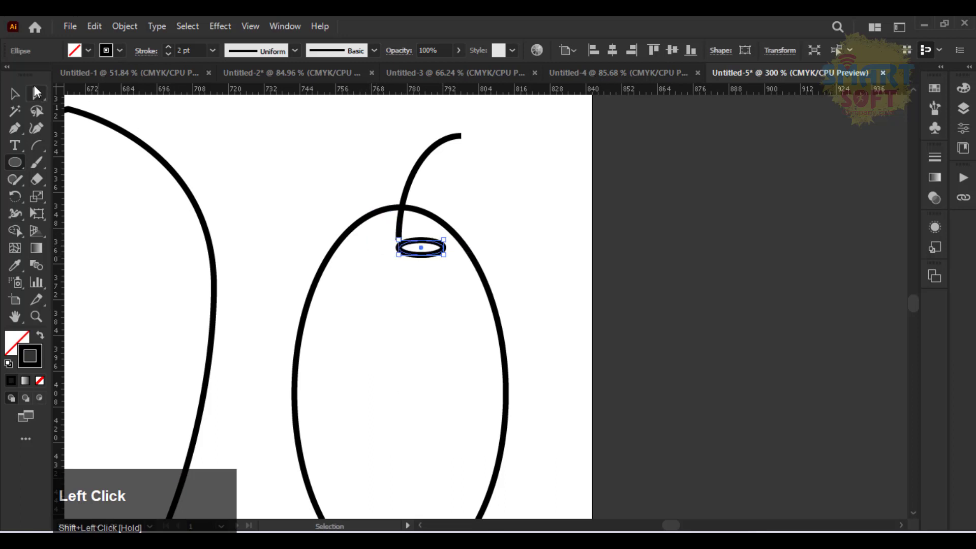
{"action": "left_click", "coordinate": [14, 93]}
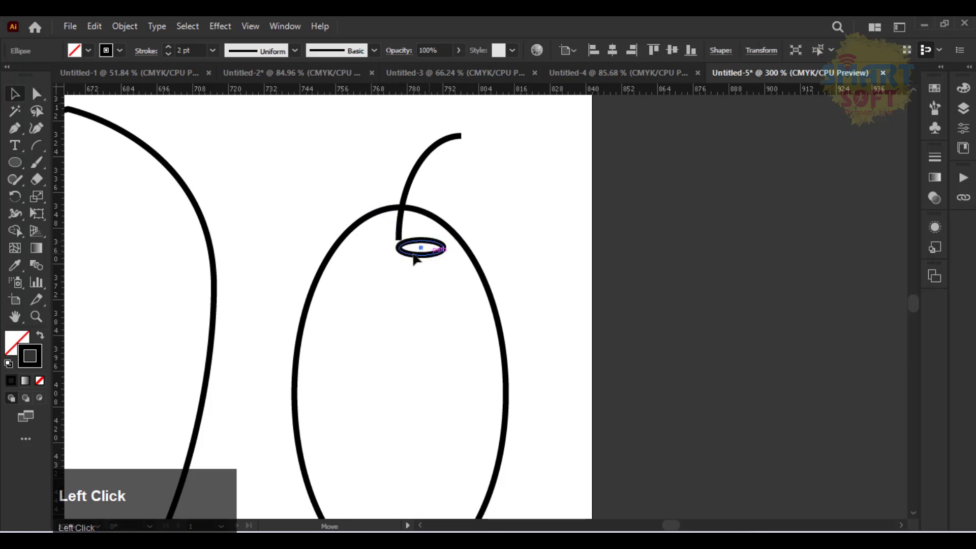
{"action": "left_click_drag", "start_coordinate": [414, 259], "coordinate": [390, 250]}
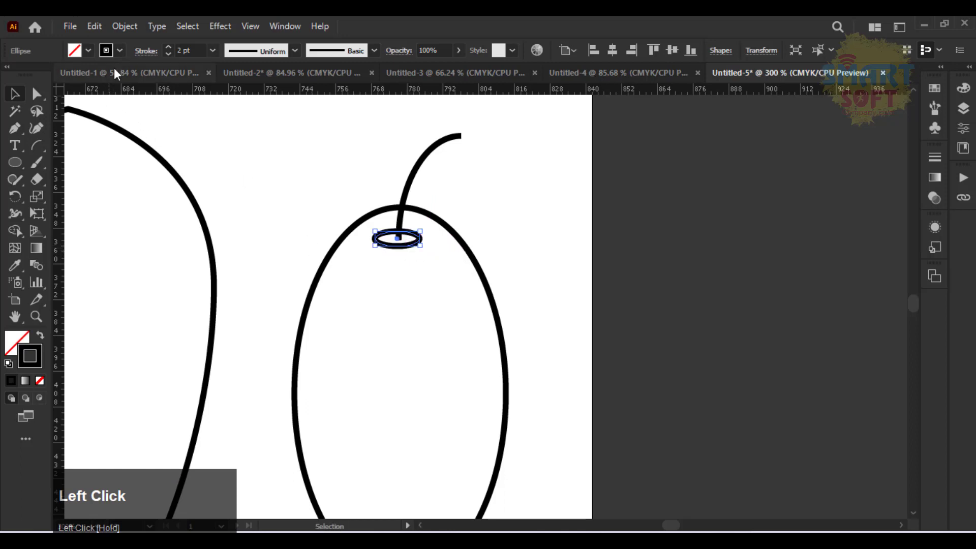
Remove the stroke from the small flat ellipse at the stem's base, fill it with black, and deselect it
{"action": "left_click", "coordinate": [120, 50]}
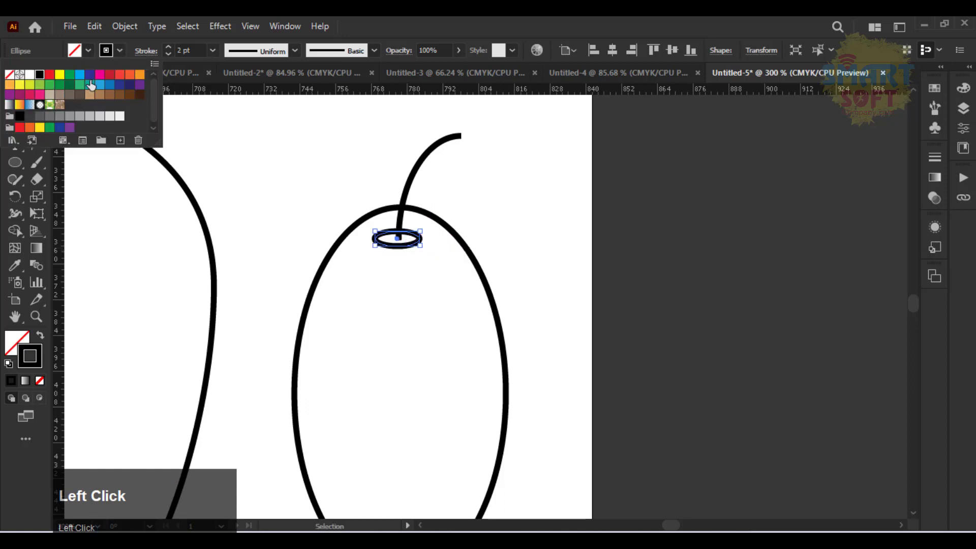
{"action": "left_click", "coordinate": [10, 75]}
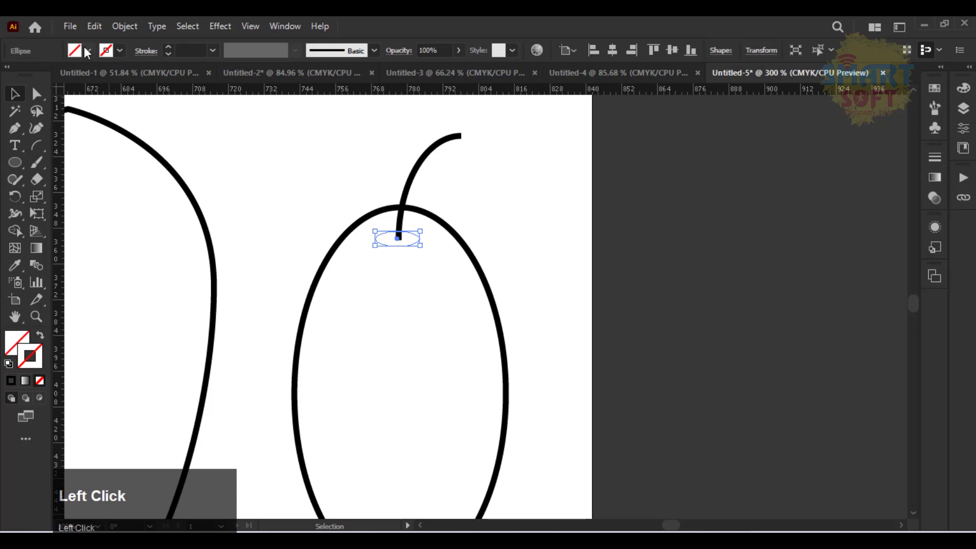
{"action": "left_click", "coordinate": [88, 51]}
{"action": "left_click", "coordinate": [40, 75]}
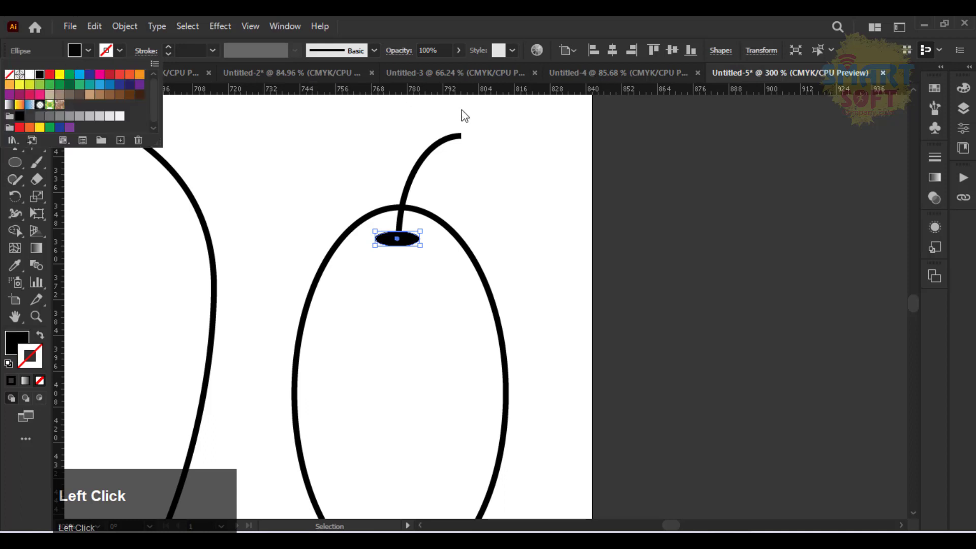
{"action": "key", "text": "Escape"}
{"action": "left_click", "coordinate": [497, 179]}
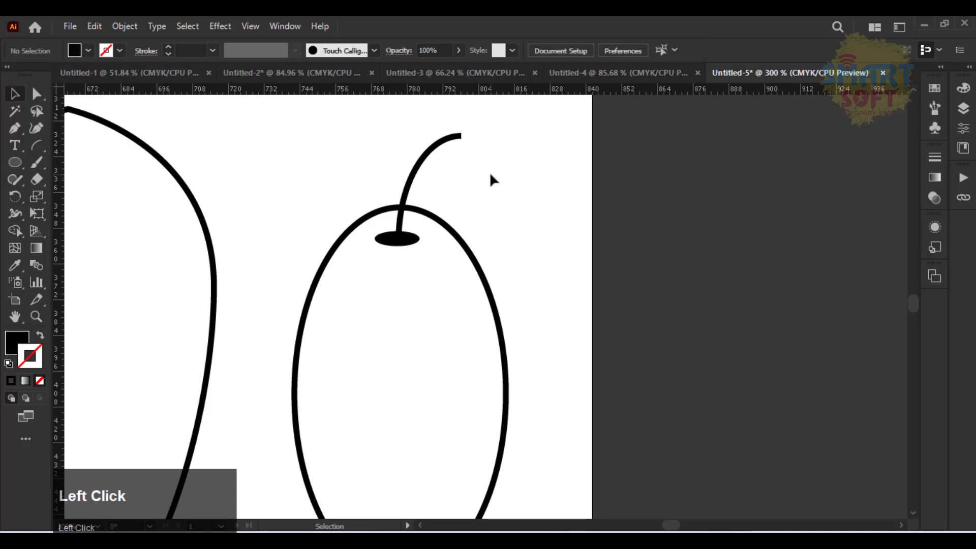
{"action": "mouse_move", "coordinate": [383, 246]}
{"action": "left_mouse_down"}
{"action": "mouse_move", "coordinate": [375, 243]}
{"action": "mouse_move", "coordinate": [383, 231]}
{"action": "left_mouse_up"}
{"action": "left_click", "coordinate": [493, 226]}
Fit the whole artboard in the window to show all the finished shapes, and minimize the program to the desktop
{"action": "key", "text": "ctrl+0"}
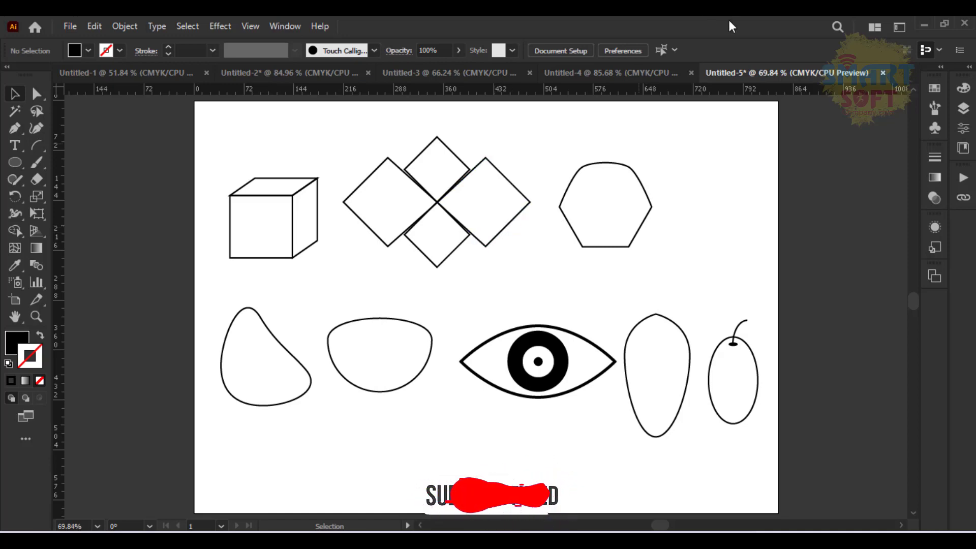
{"action": "left_click", "coordinate": [925, 26]}
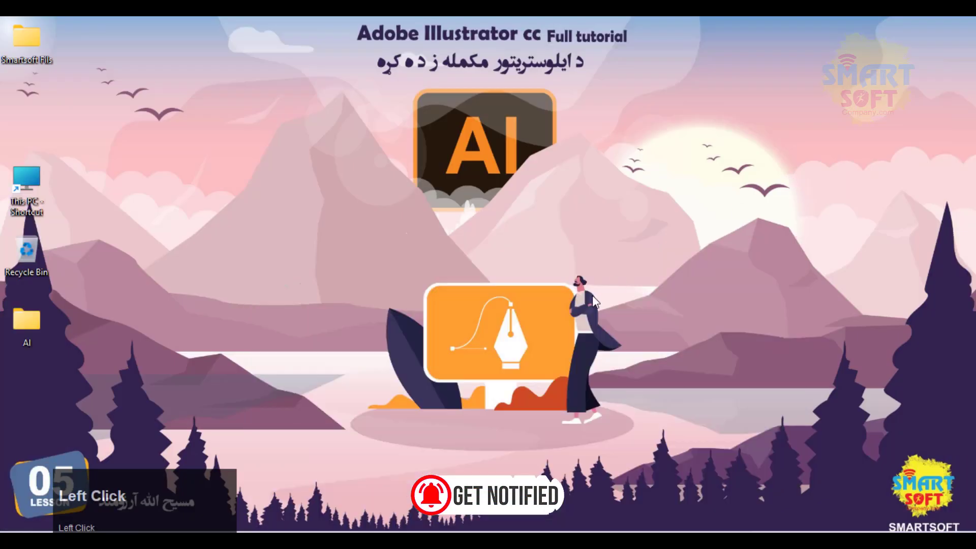